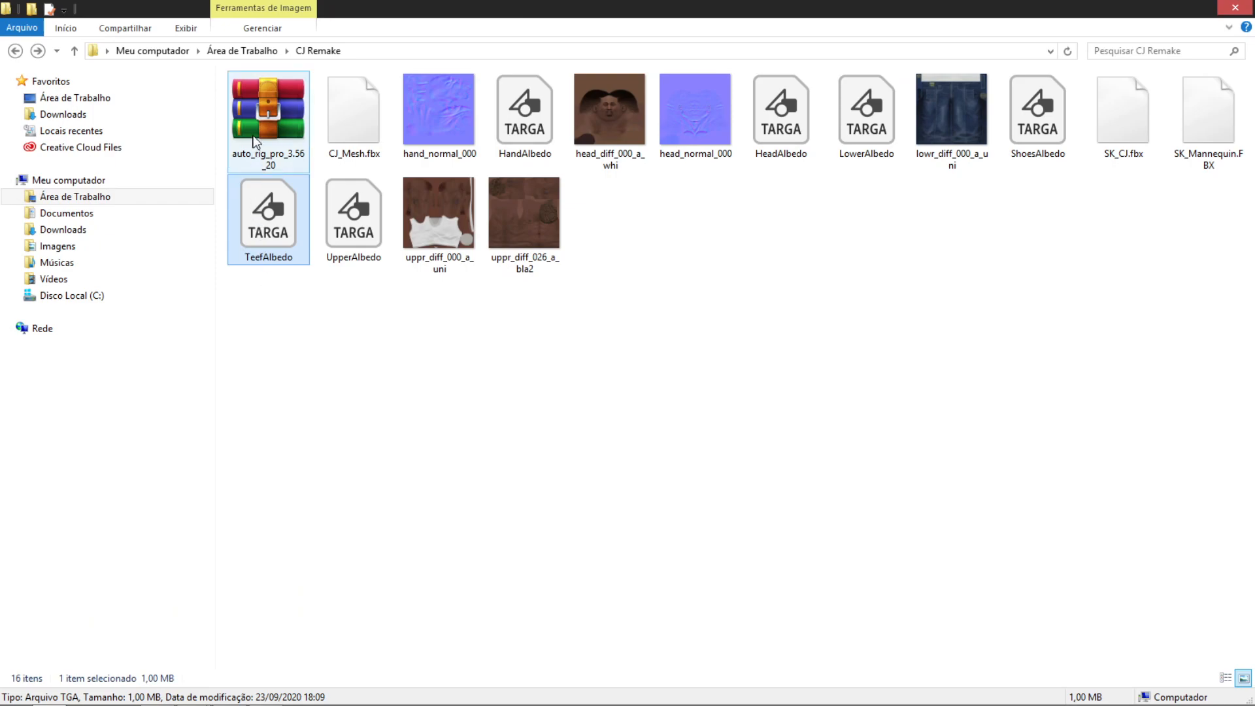
Select the auto_rig_pro_3.56_20 archive in the CJ Remake folder
click(254, 142)
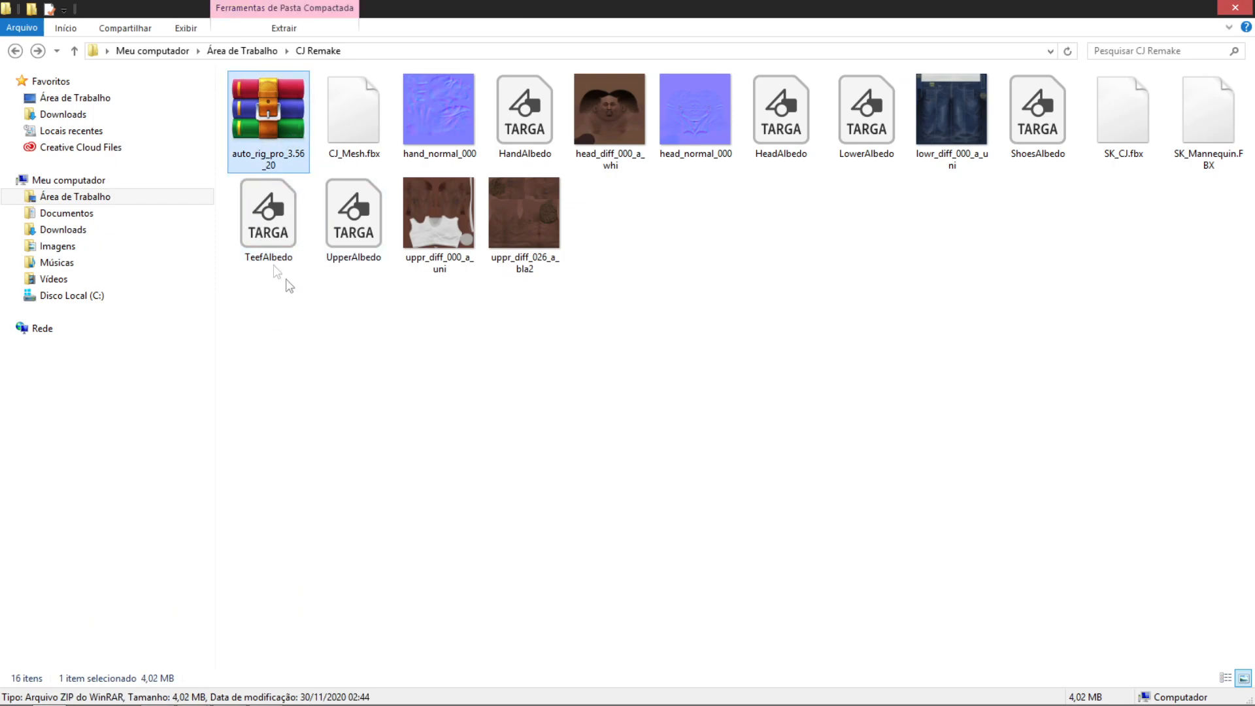
click(263, 158)
click(289, 134)
Switch to Blender and open the add-on preferences in a maximized window
mouse_move(177, 703)
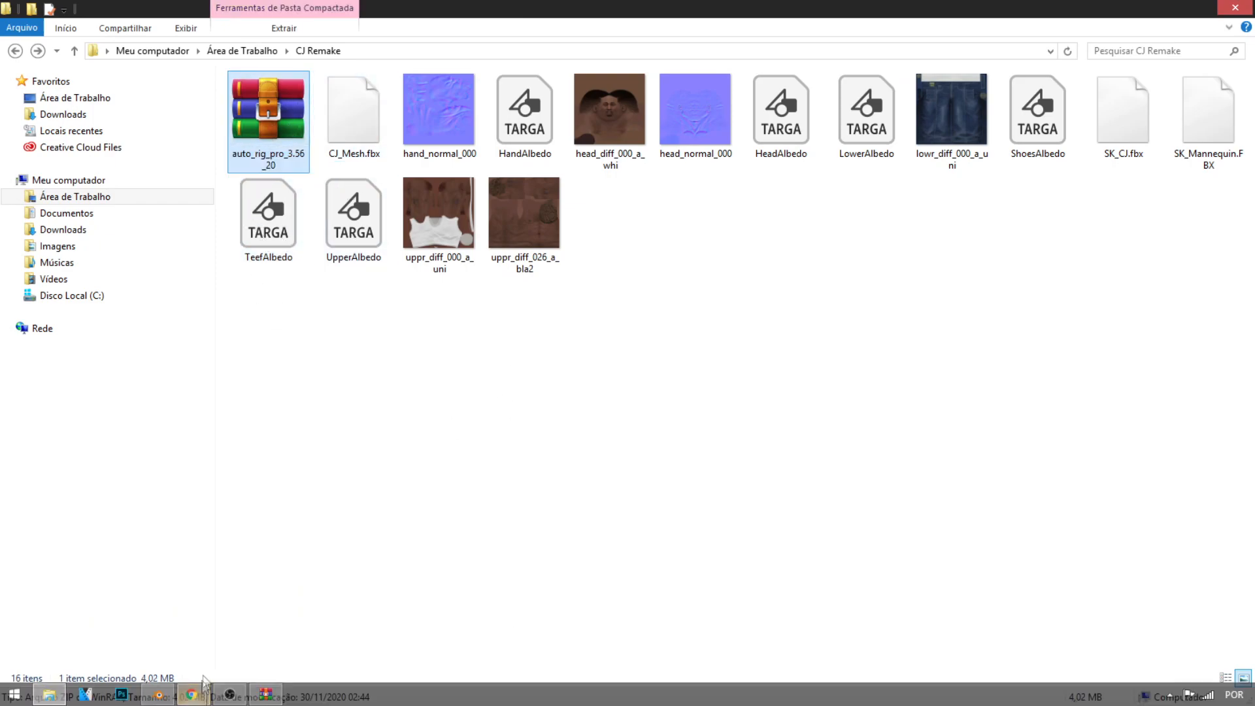
click(160, 696)
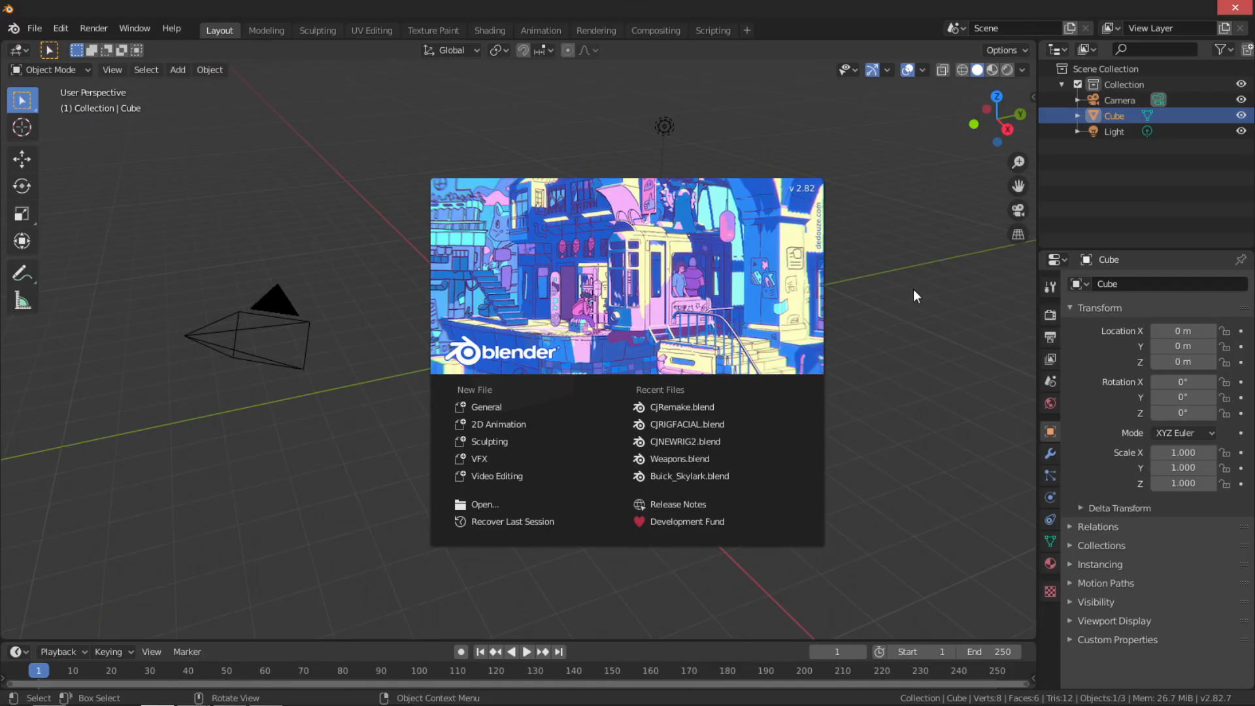
click(918, 329)
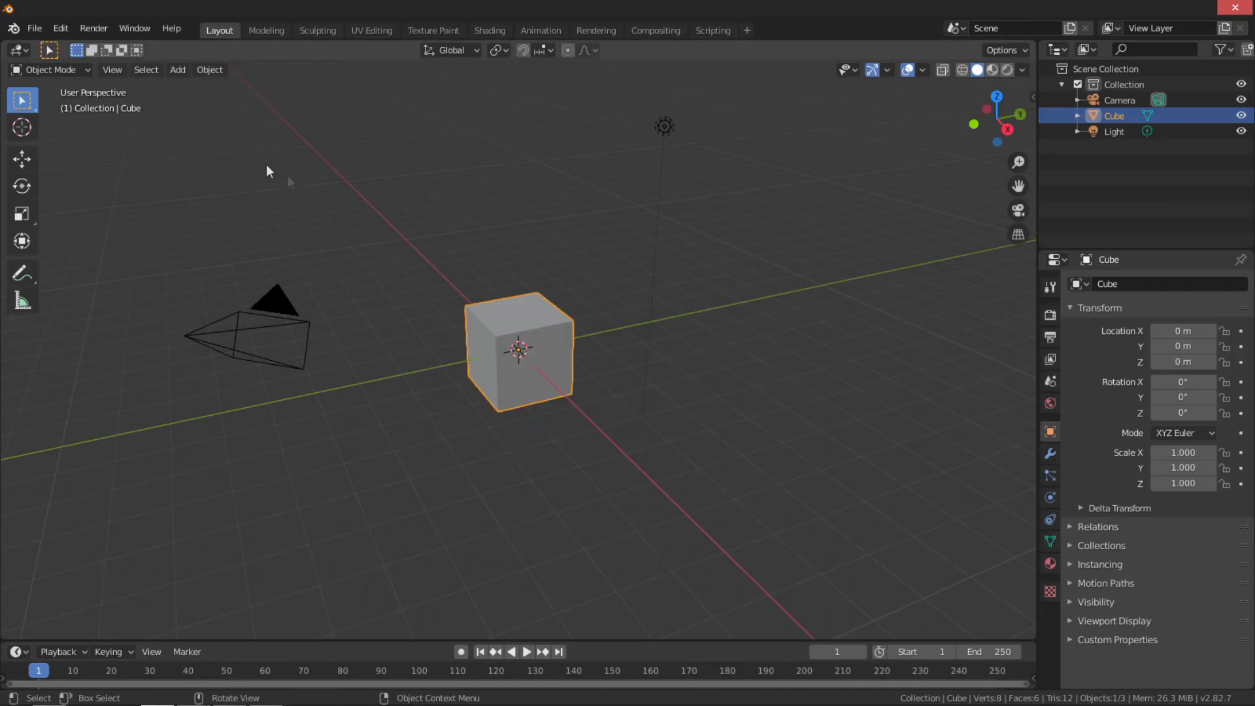
click(61, 29)
click(142, 253)
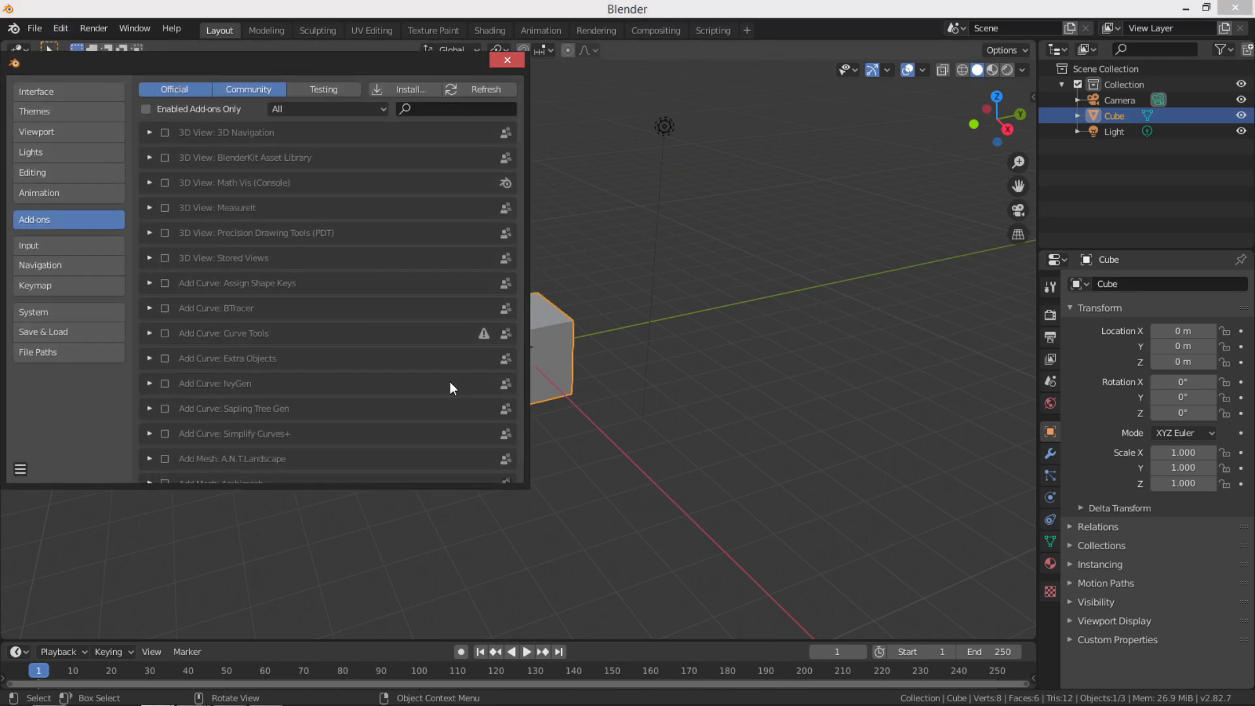
click(483, 60)
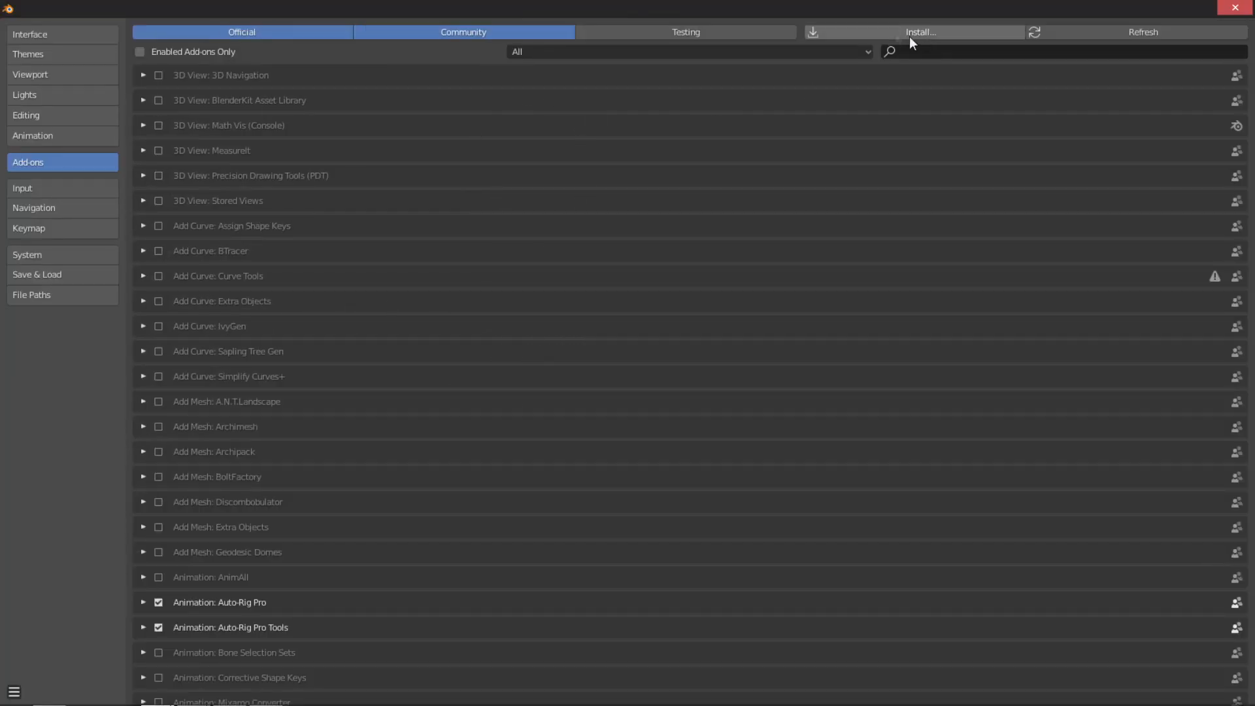
click(889, 33)
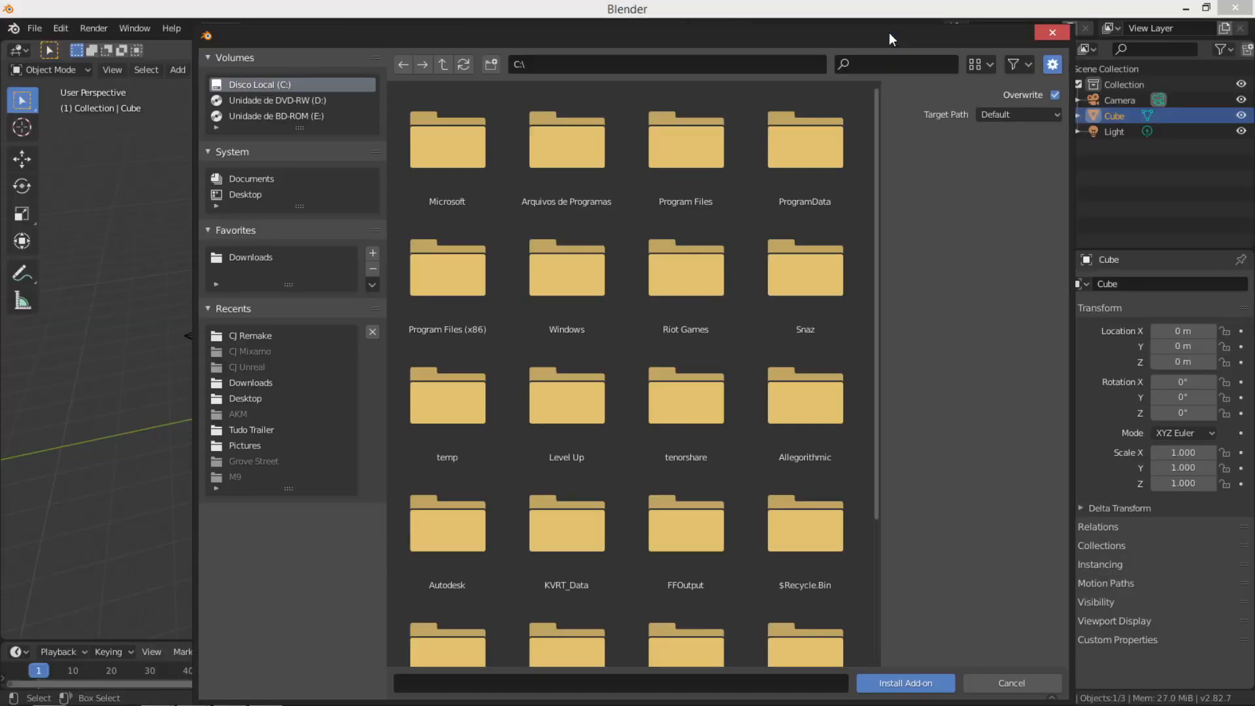
click(264, 334)
click(437, 178)
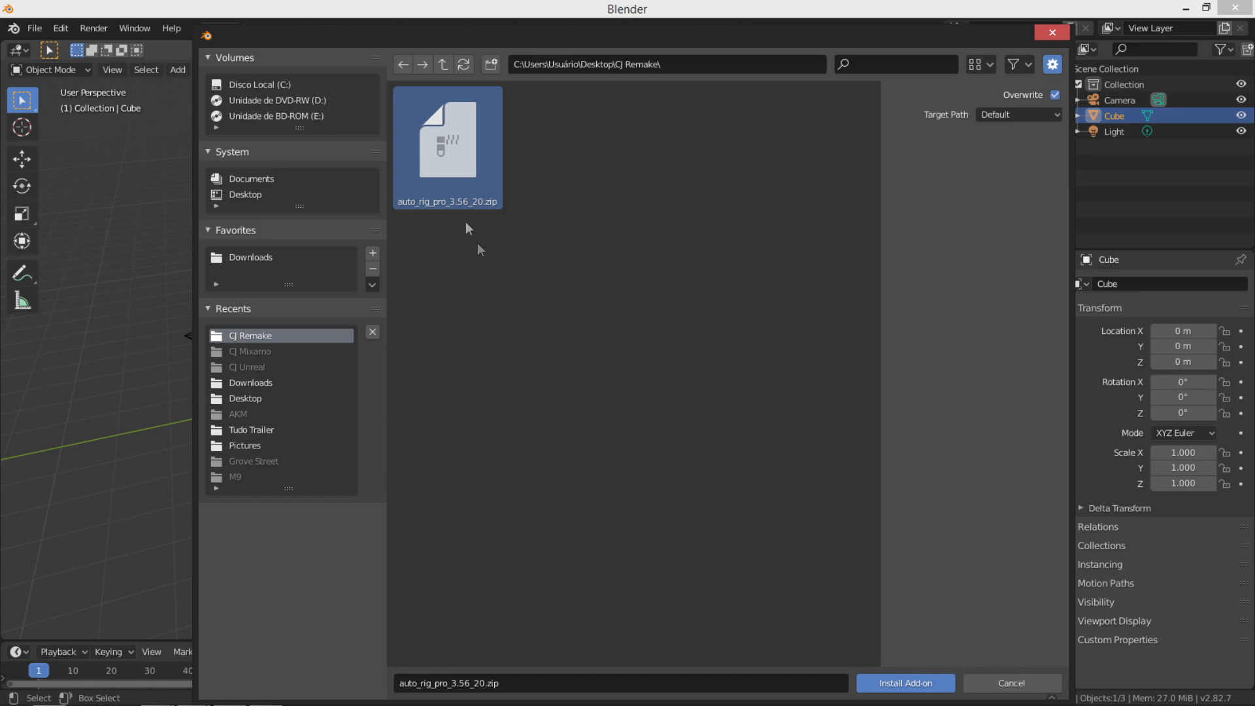
click(998, 680)
Filter the add-on list by "auto" to check the Auto-Rig Pro and Auto-Rig Pro Tools entries
click(916, 52)
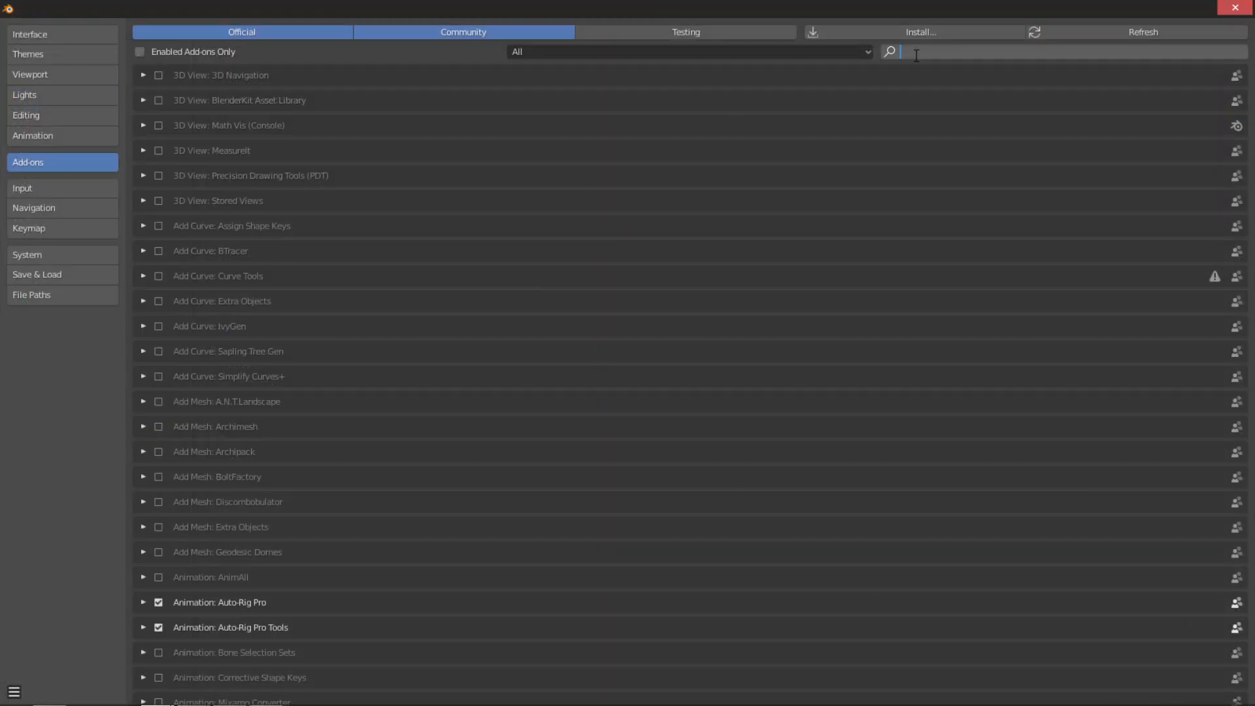
text(autori)
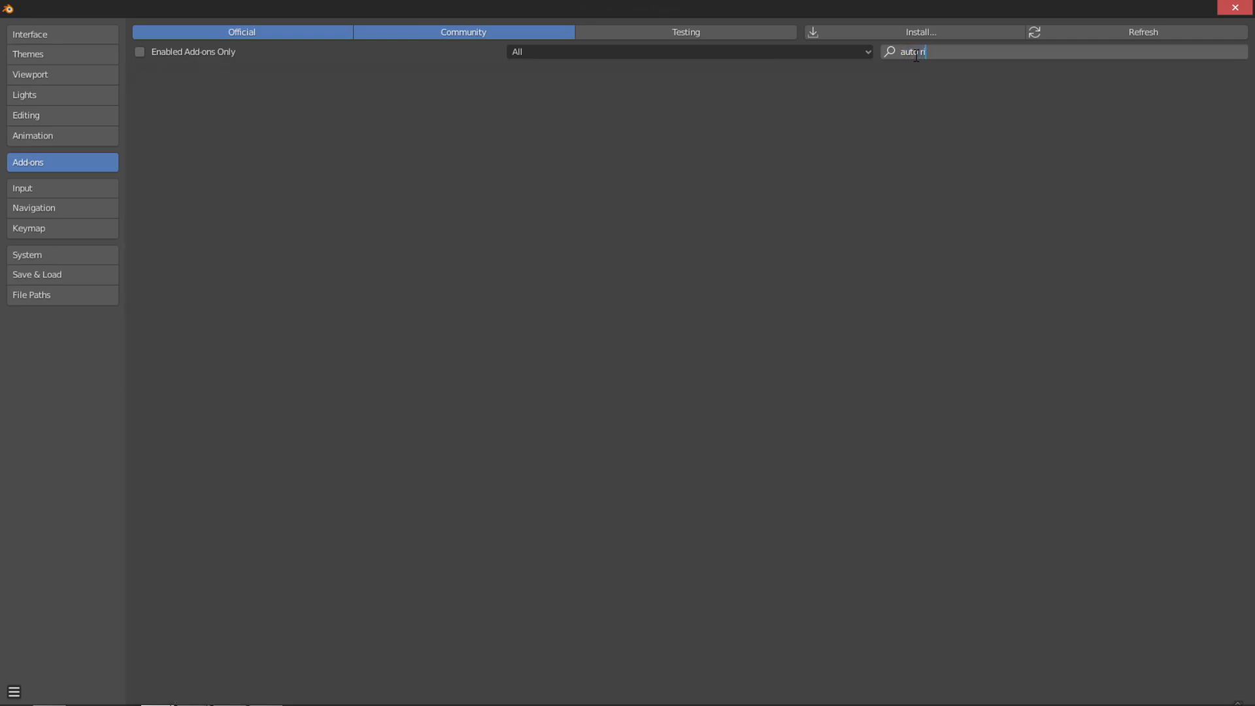
key(BackSpace)
key(BackSpace)
key(Return)
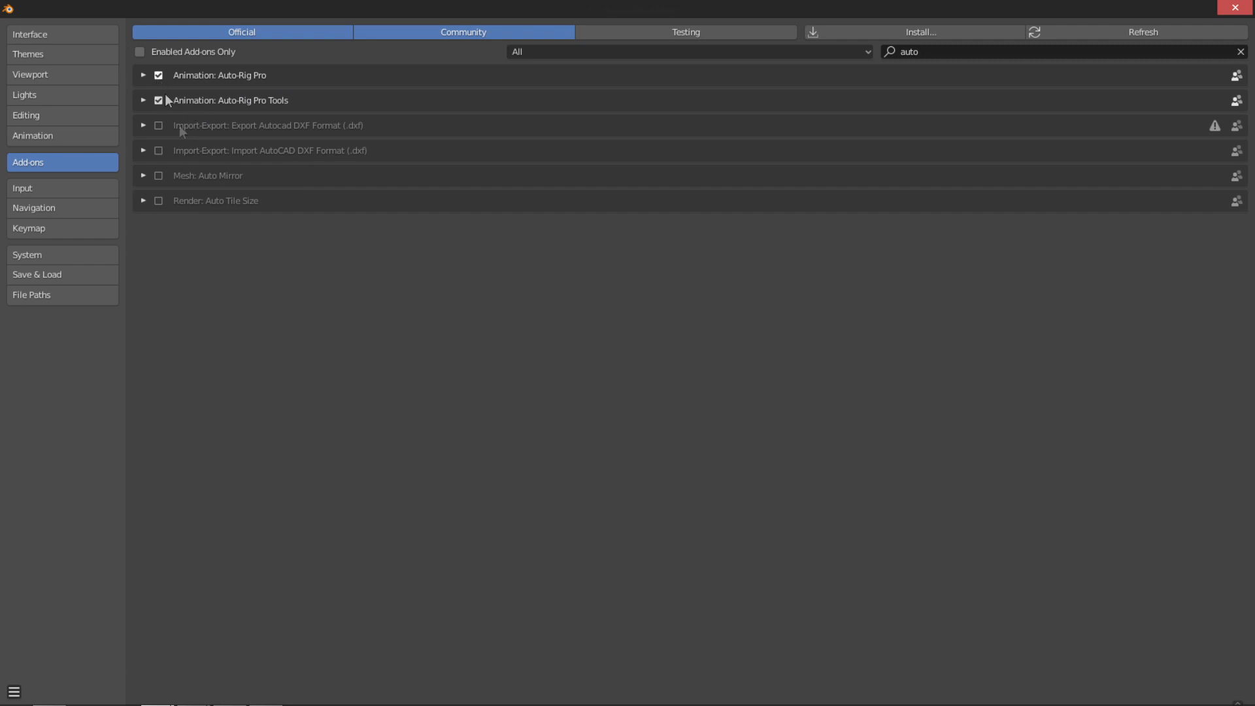
Save the preferences and close the preferences window
click(14, 693)
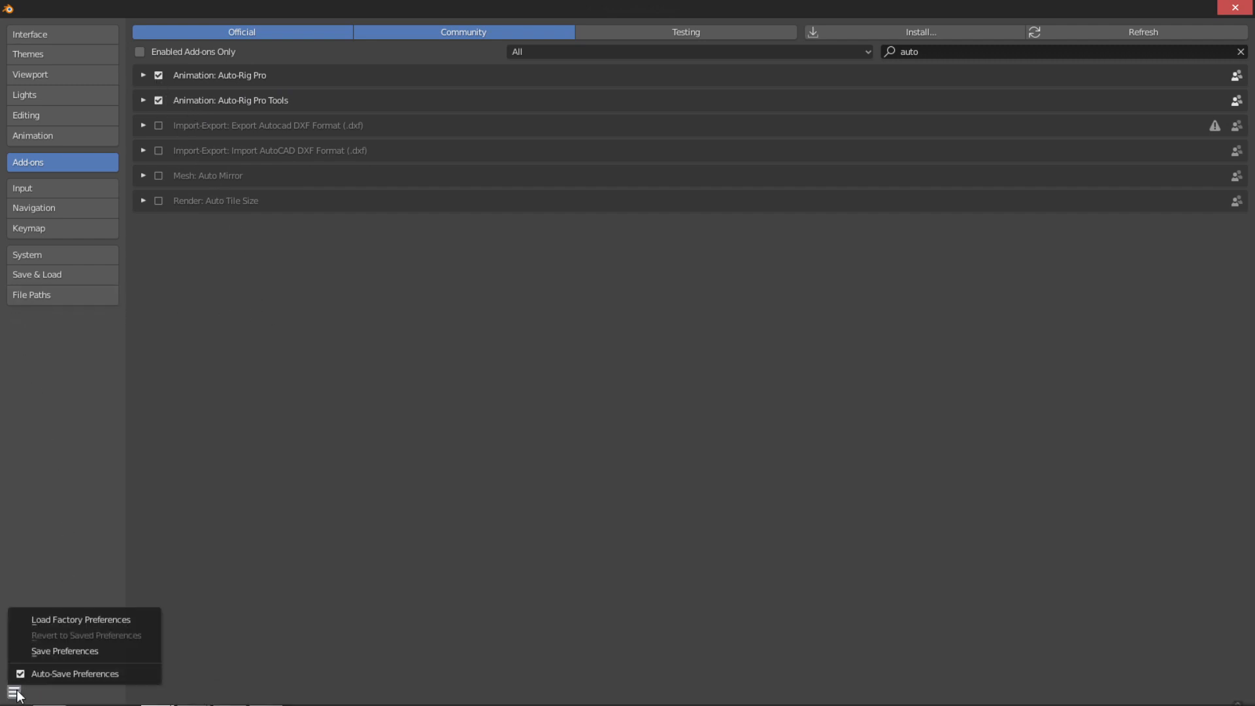
click(60, 651)
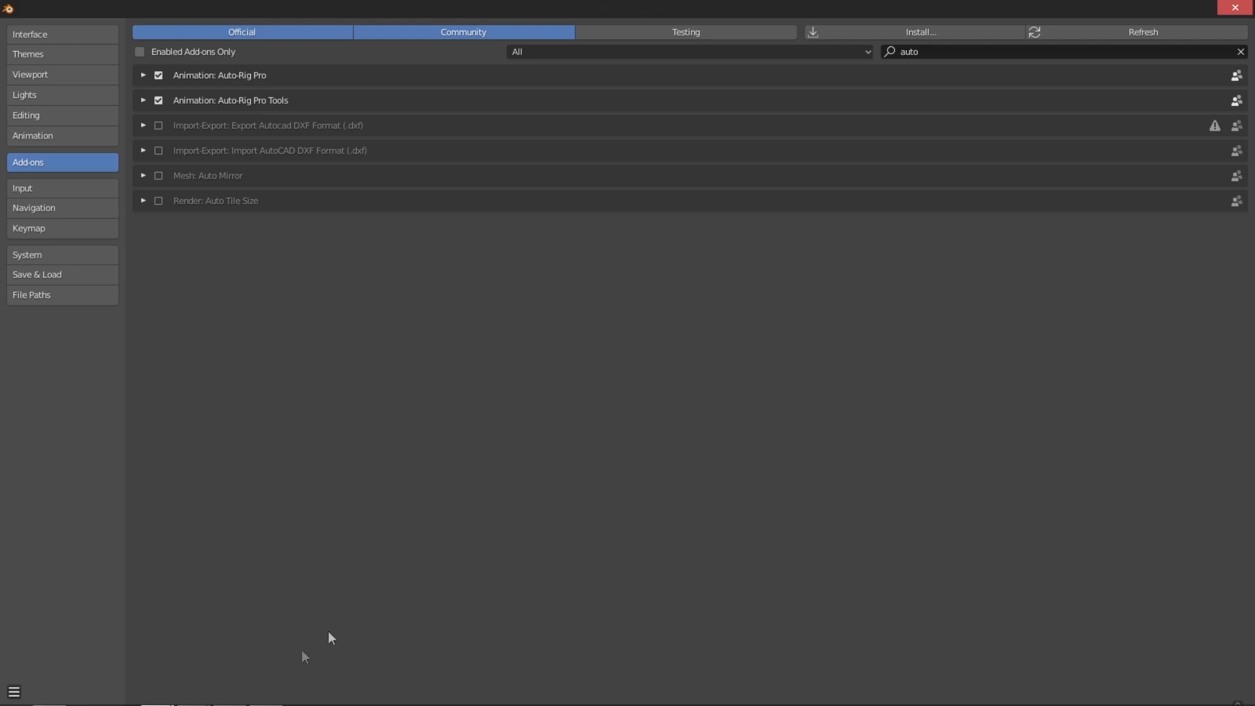
click(1236, 9)
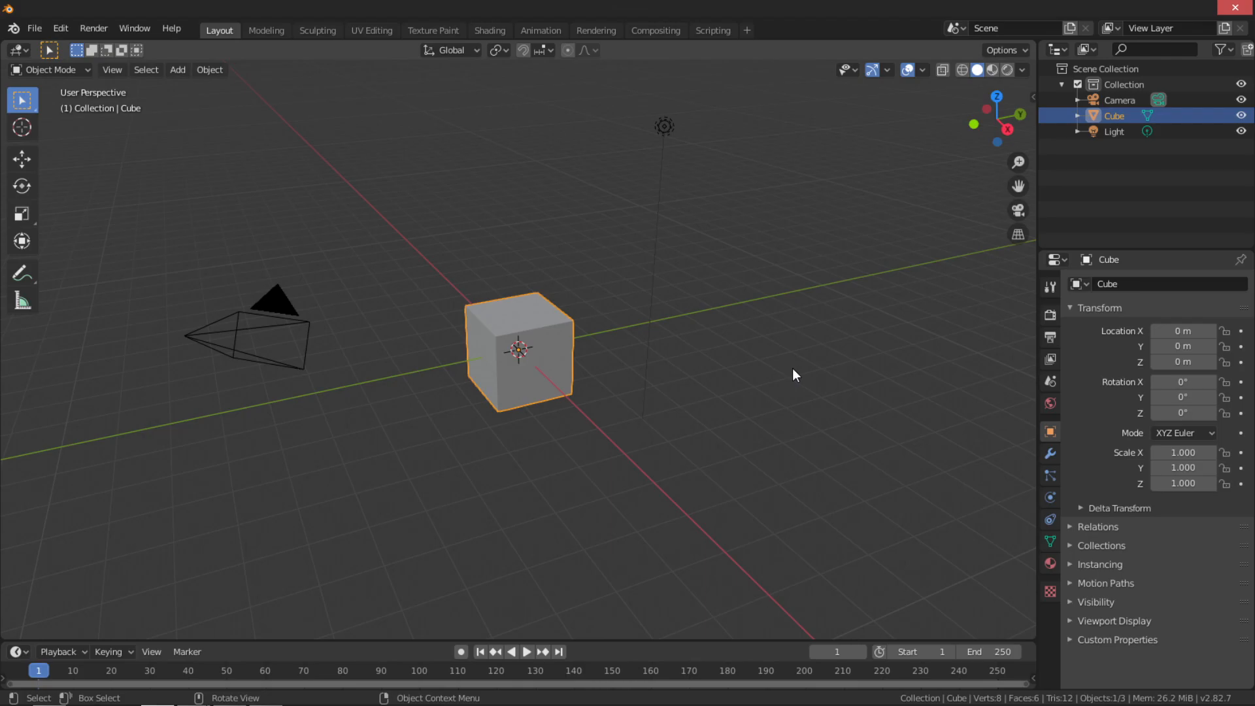
Bring up the Auto-Rig Pro rig options in the 3D viewport and deselect the cube
key(n)
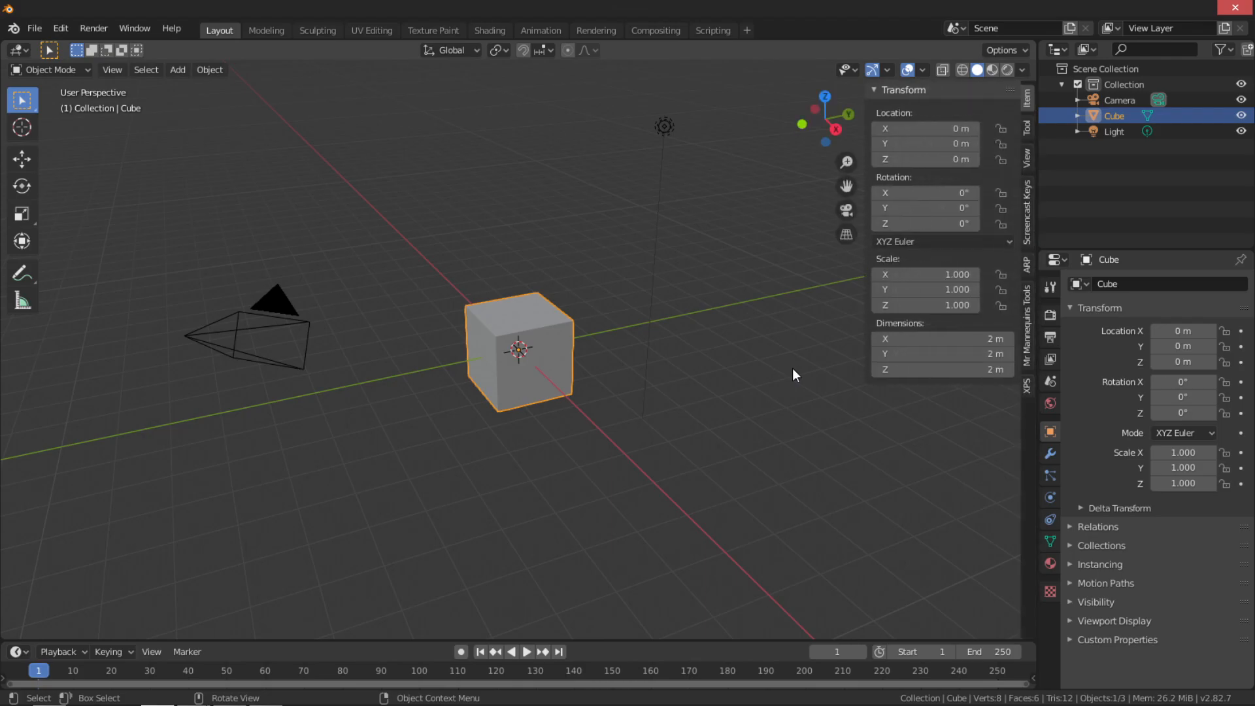
click(1027, 267)
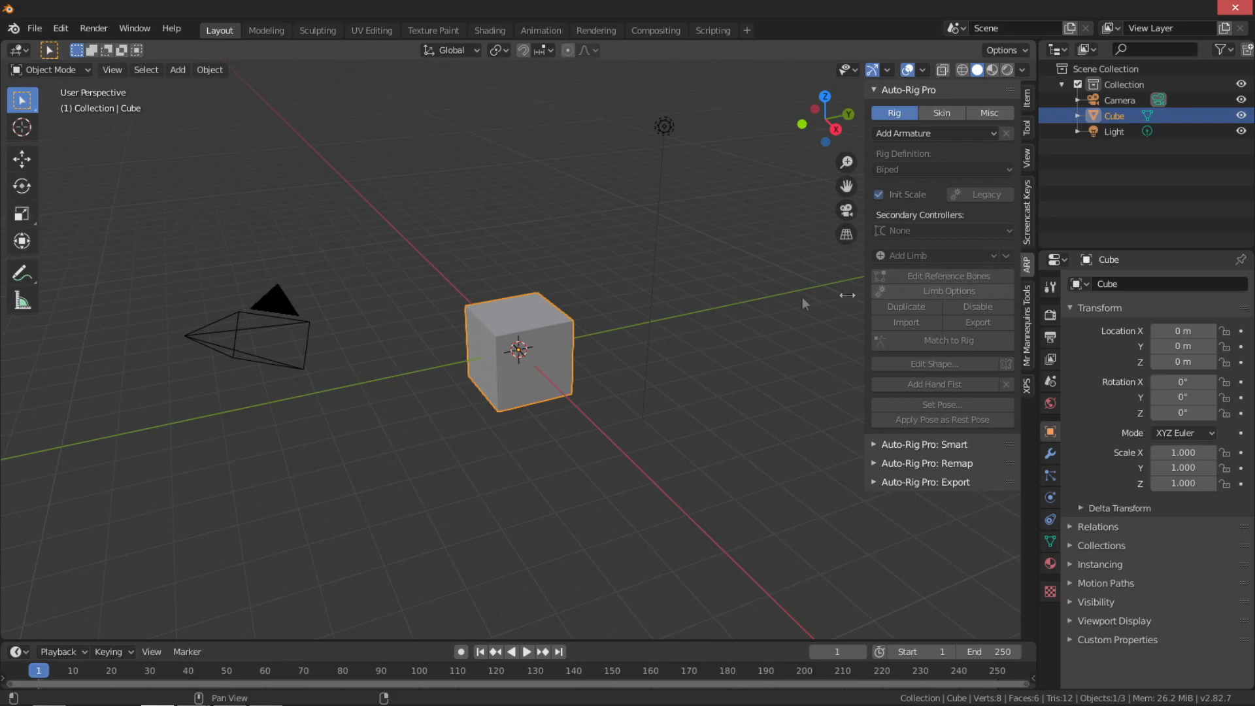
click(758, 426)
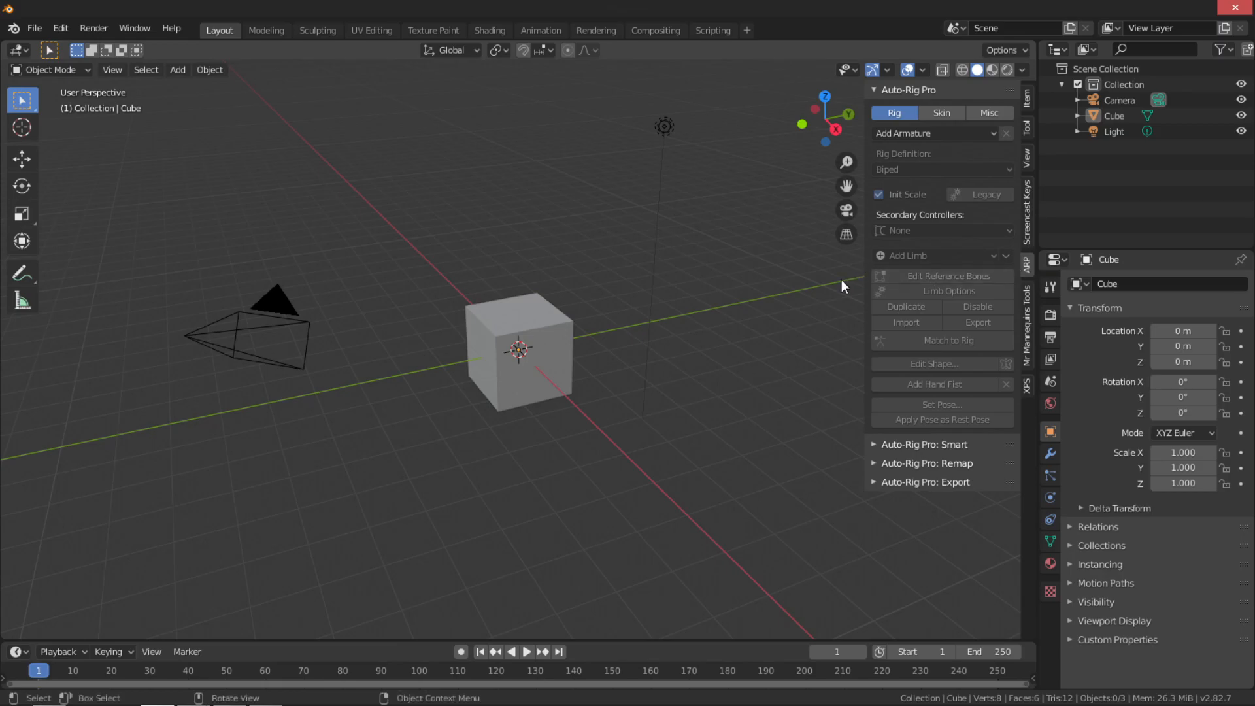
Turn on the Screencast Keys display and hide the viewport sidebar
key(n)
key(n)
click(1026, 223)
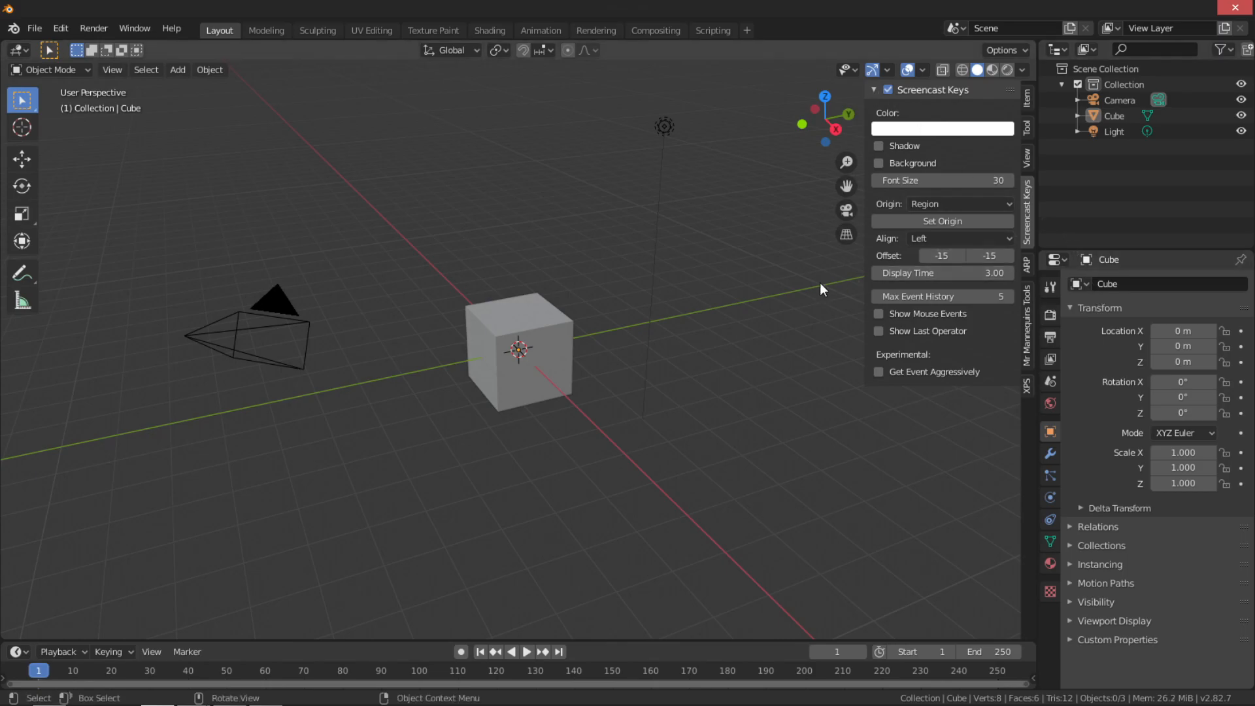
key(n)
Delete all the default objects from the scene, including the camera, cube and light
key(a)
key(x)
click(797, 285)
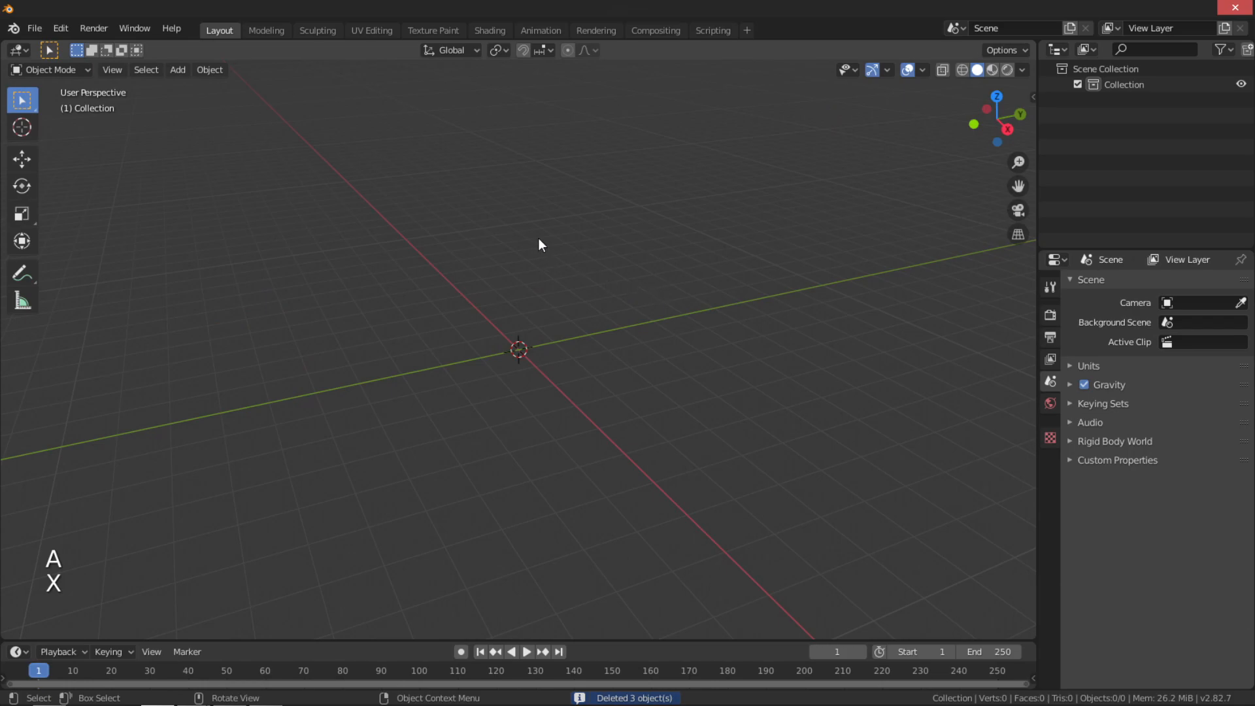
Import CJ_Mesh.fbx from the CJ Remake folder with the default FBX import settings
click(34, 28)
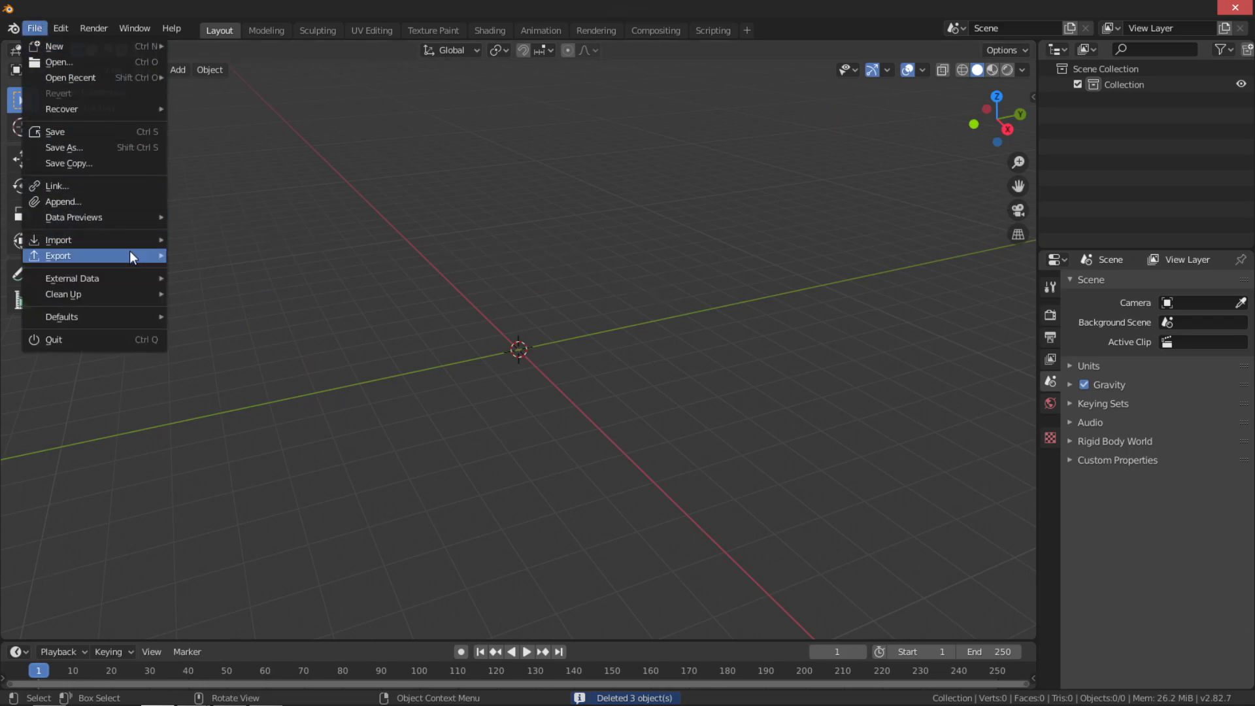
mouse_move(82, 241)
click(216, 333)
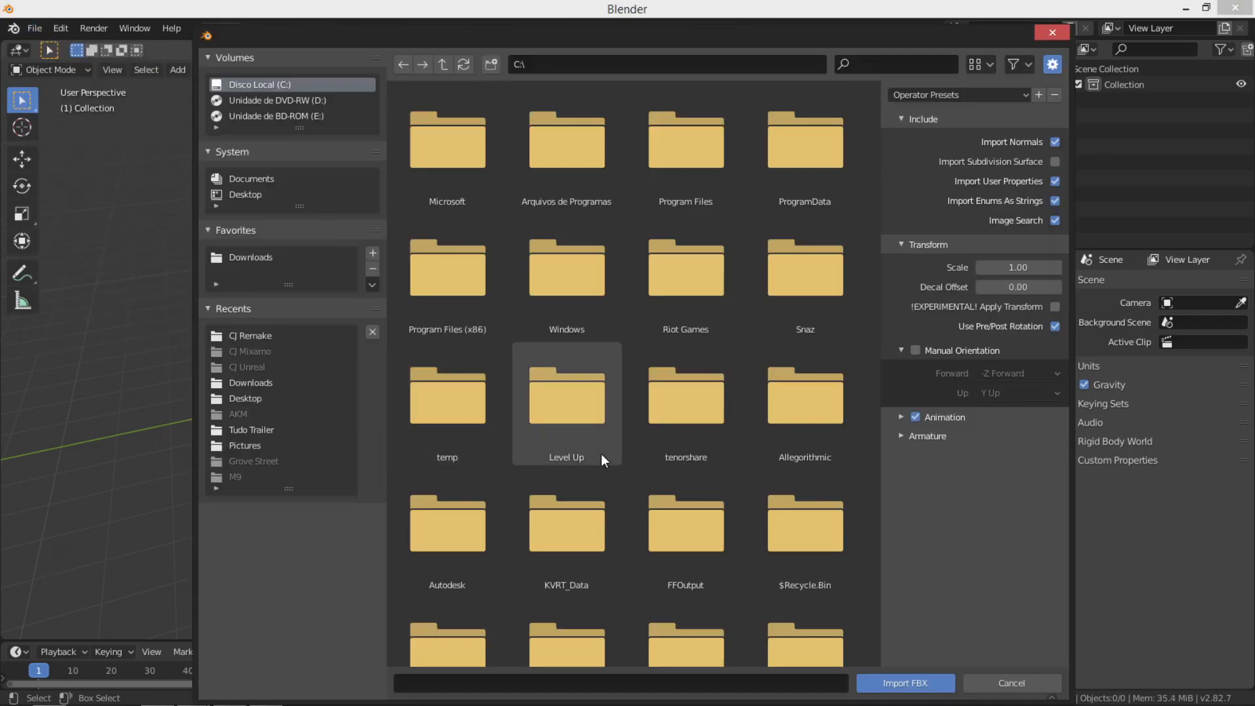
click(253, 335)
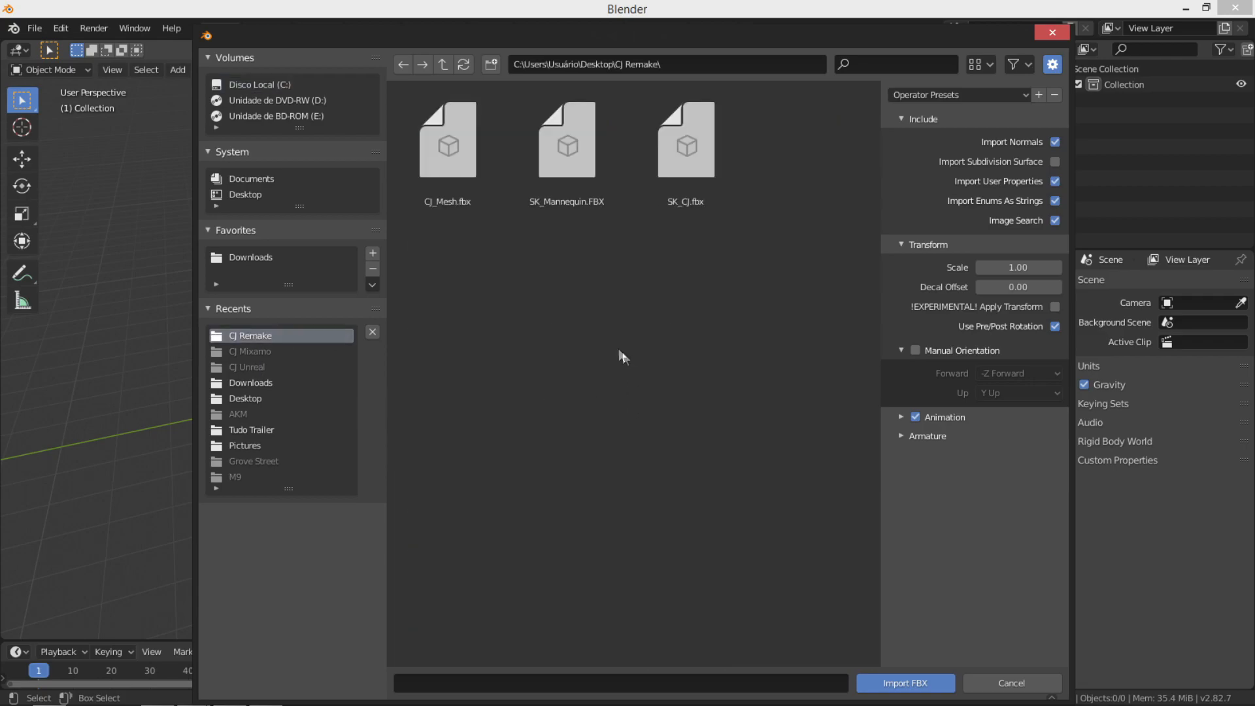
click(465, 206)
click(905, 682)
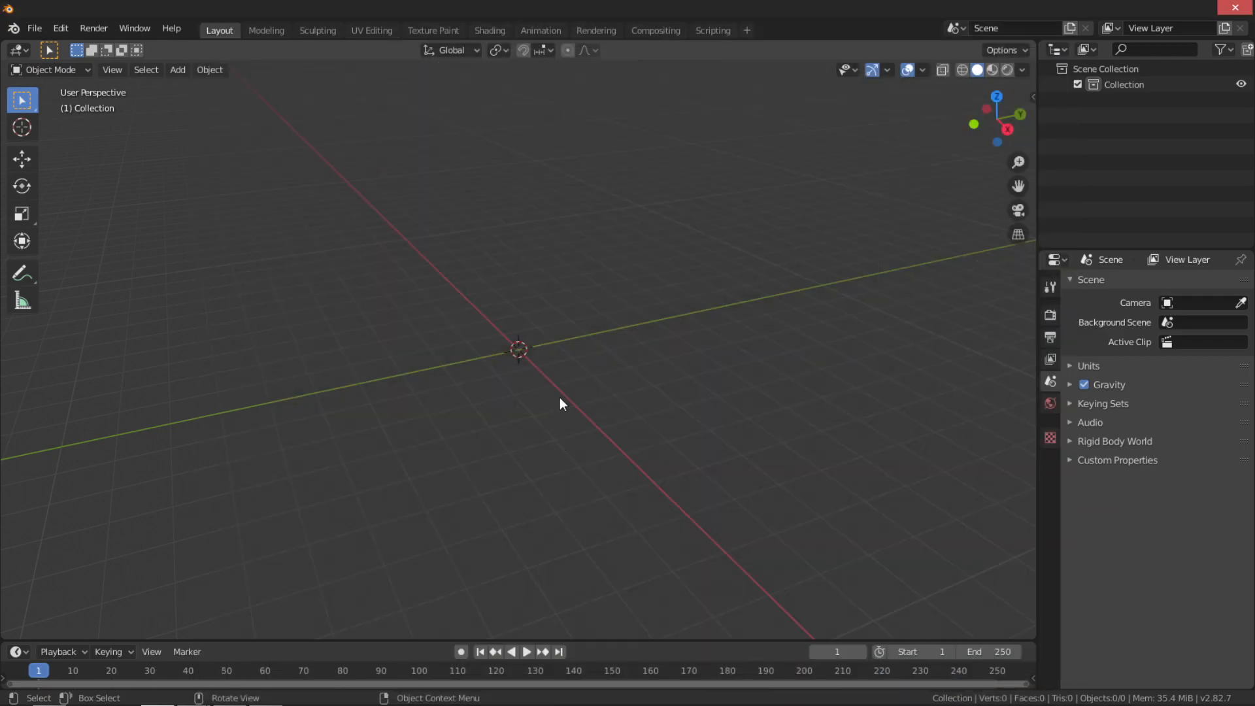
Switch the viewport to Material Preview shading to display the imported character's textures
scroll(601, 167, up, 8)
middle_drag(607, 239, 658, 313)
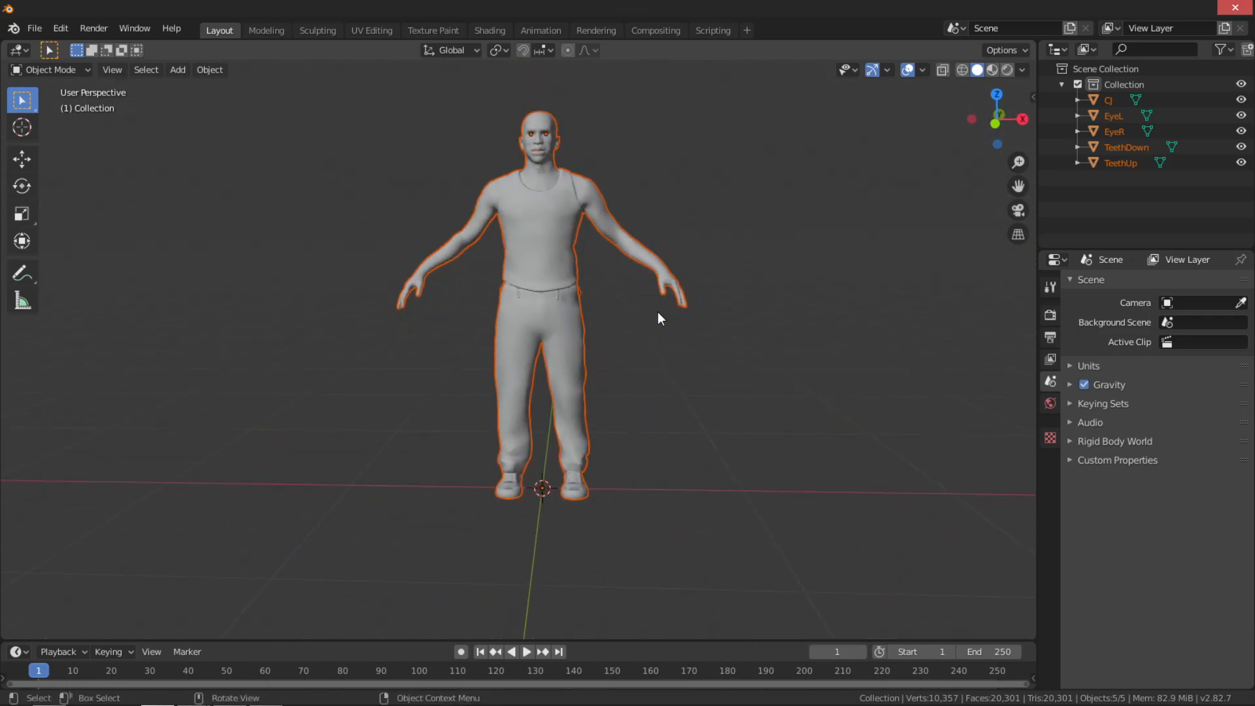
key(z)
click(655, 413)
Deselect the character and examine its textured head, torso and jeans up close
middle_drag(579, 347, 432, 368)
scroll(534, 319, up, 1)
shift+middle_drag(452, 254, 517, 305)
scroll(519, 303, up, 3)
scroll(676, 230, up, 2)
scroll(676, 230, up, 1)
shift+middle_drag(699, 267, 630, 327)
click(756, 302)
scroll(757, 302, down, 2)
scroll(751, 210, down, 2)
shift+middle_drag(757, 301, 758, 91)
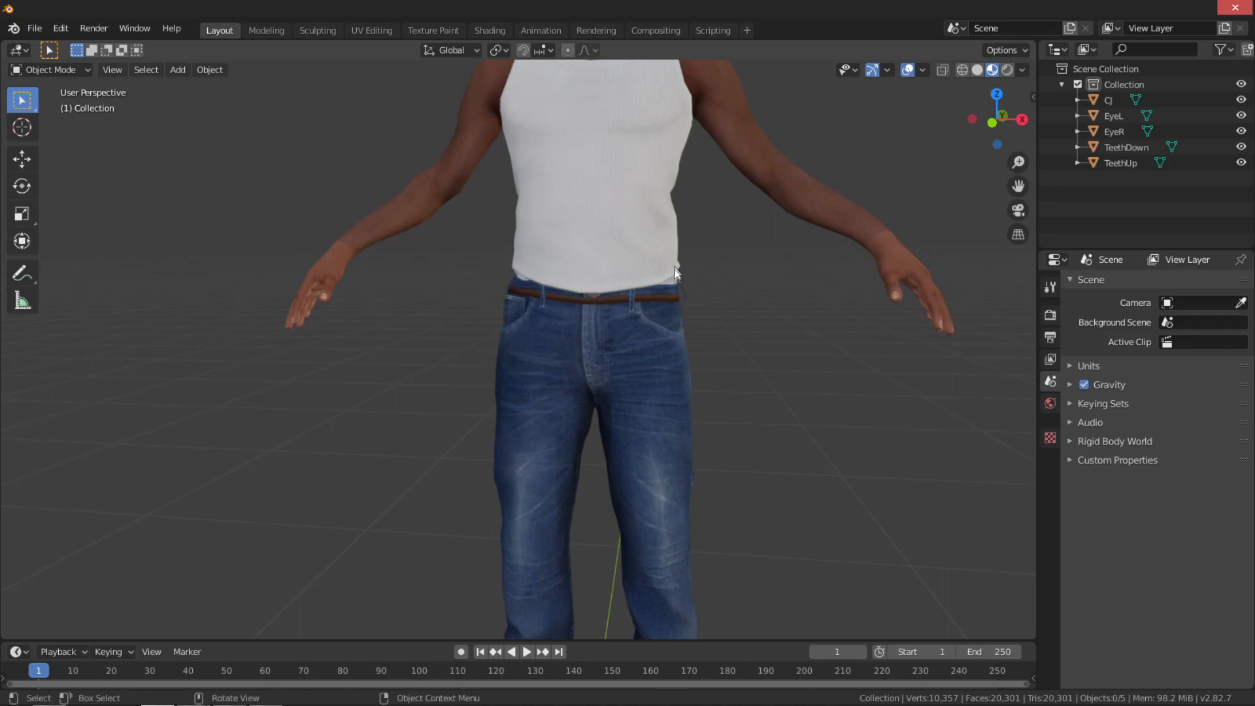
scroll(673, 266, down, 3)
scroll(660, 348, up, 1)
middle_drag(639, 327, 542, 334)
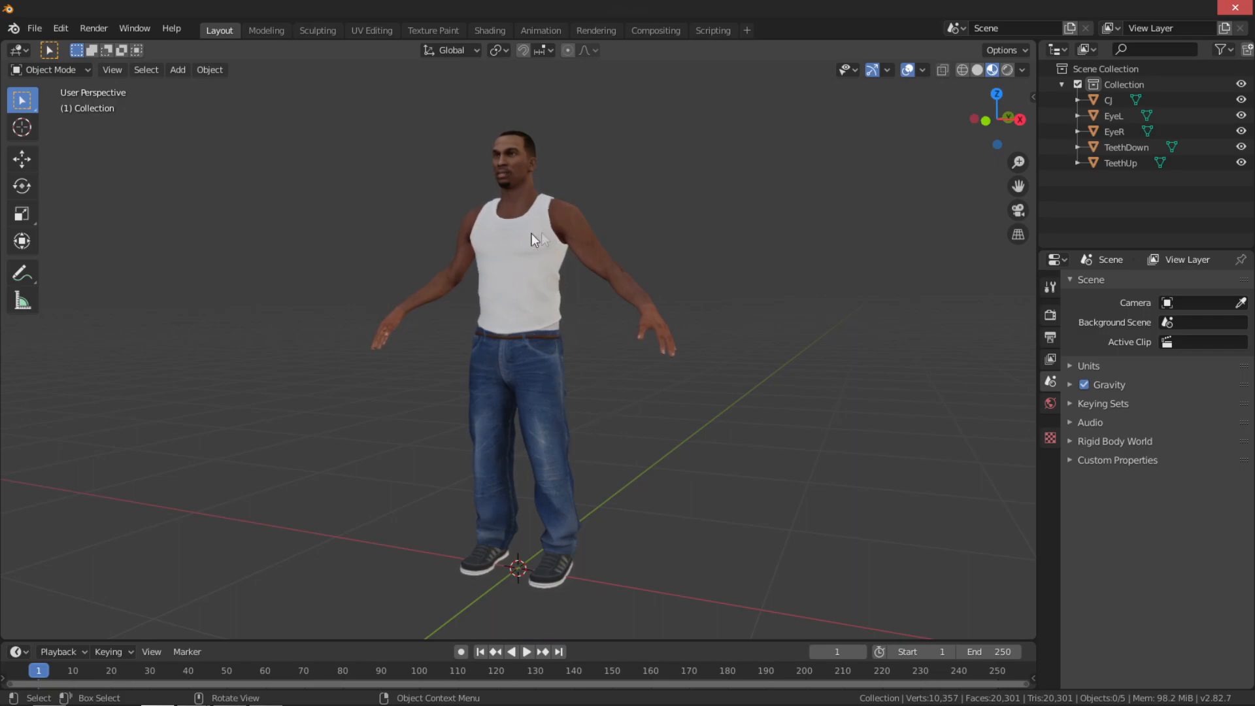
Inspect the character's pose from several angles, checking the arms, hands and fingers
middle_drag(637, 301, 644, 297)
middle_drag(629, 241, 652, 243)
middle_drag(484, 319, 502, 314)
middle_drag(778, 319, 433, 384)
middle_drag(459, 294, 501, 241)
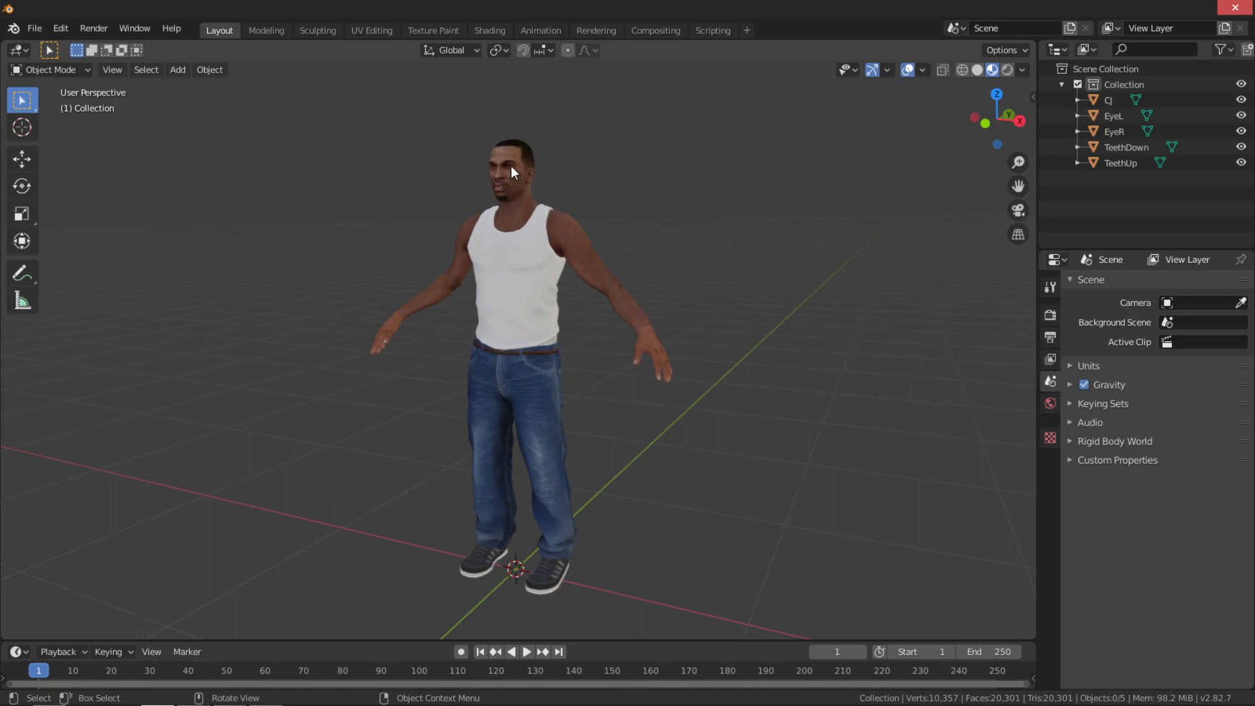
scroll(575, 258, up, 4)
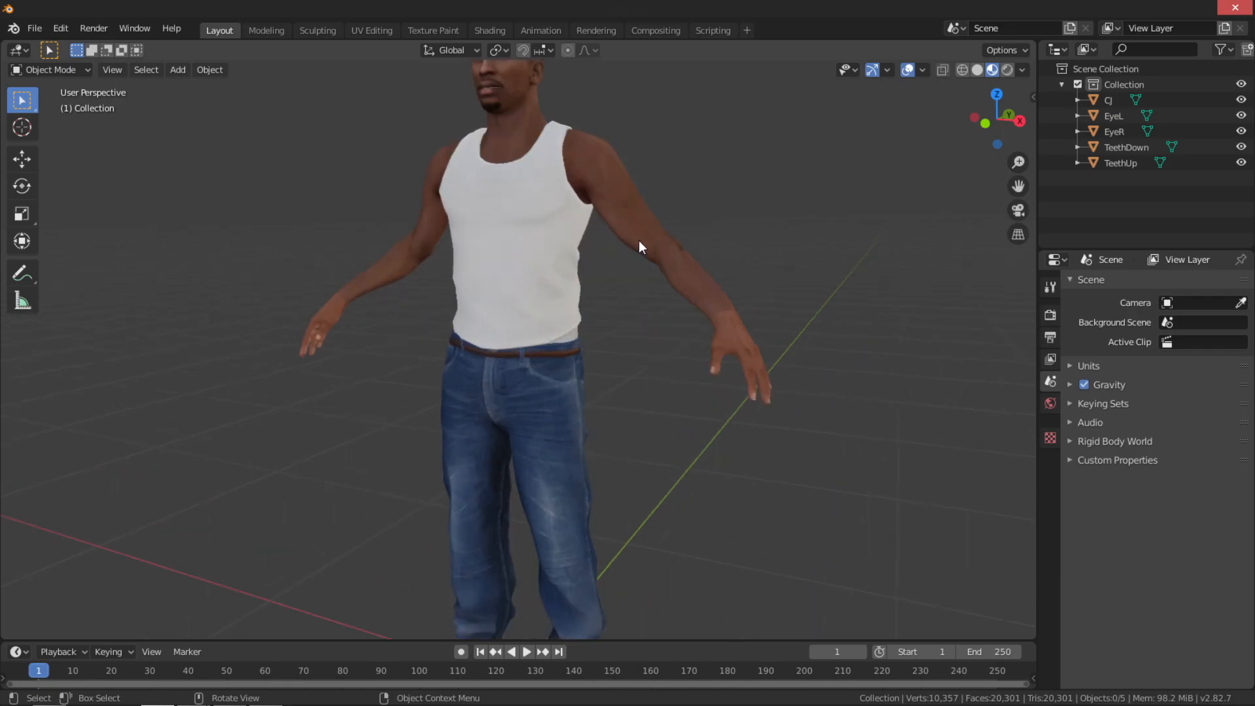
middle_drag(537, 185, 505, 187)
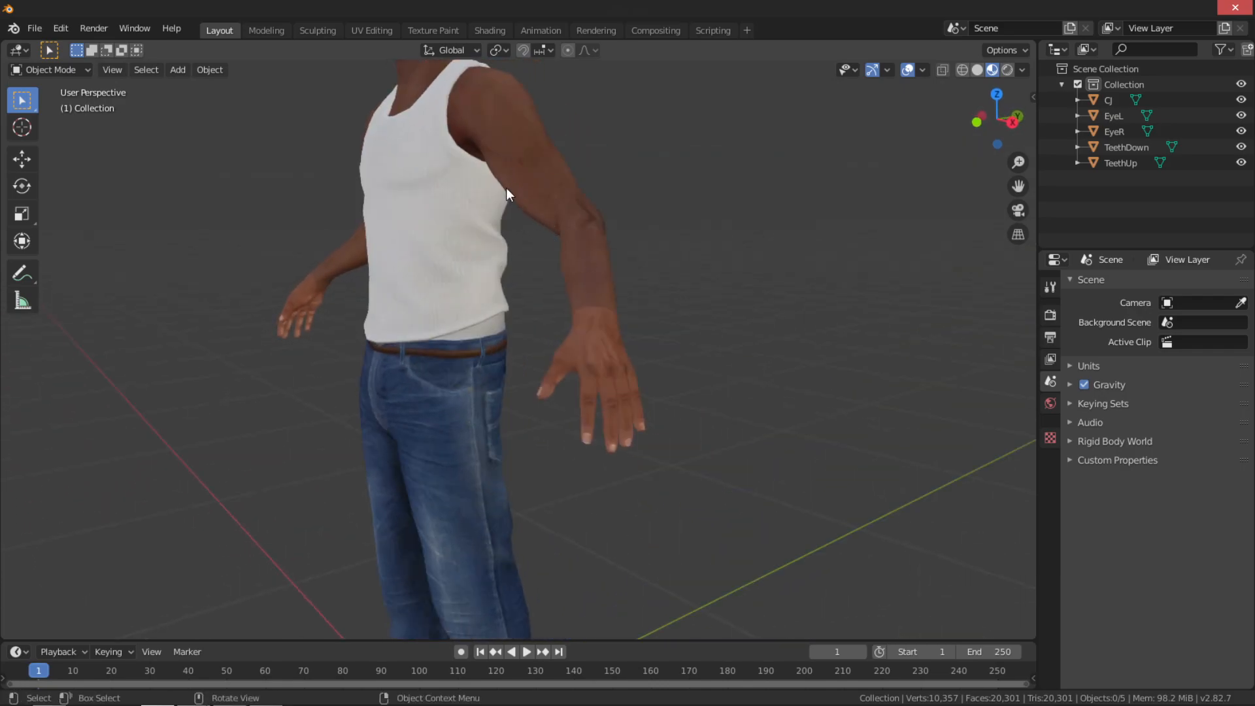
scroll(519, 297, down, 3)
scroll(582, 368, up, 6)
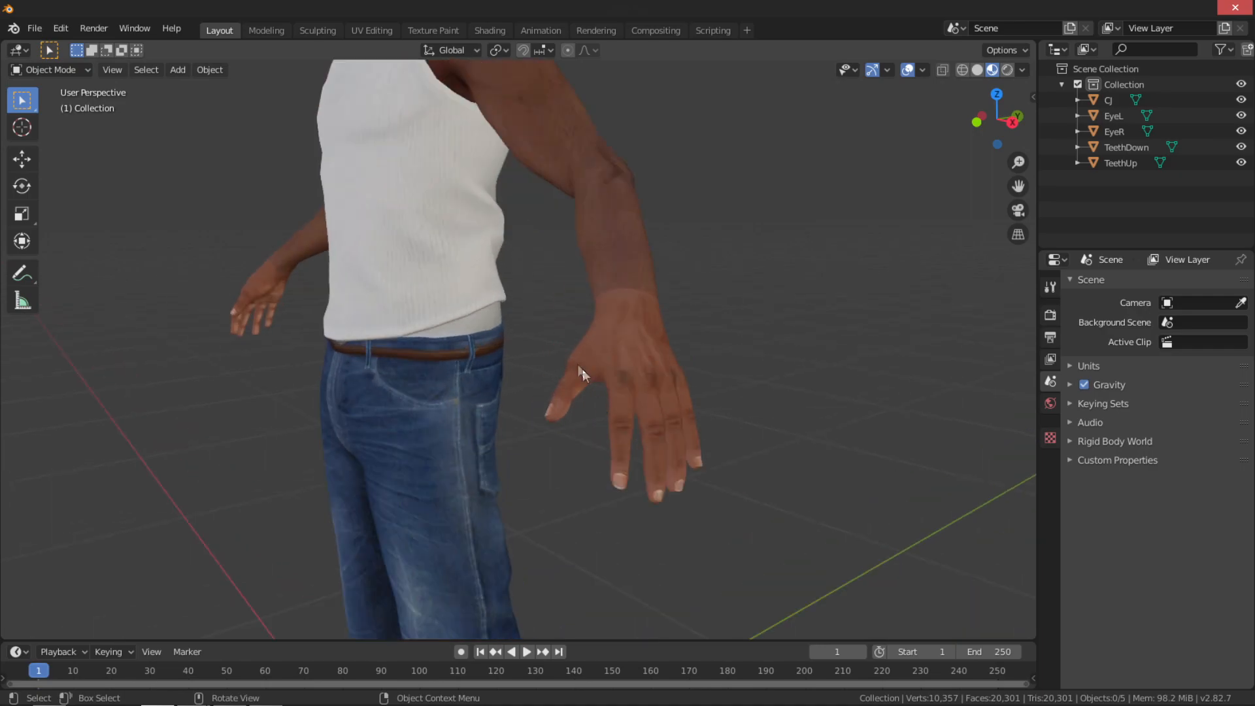
middle_drag(662, 506, 588, 444)
scroll(516, 453, down, 3)
scroll(675, 514, down, 1)
scroll(570, 410, down, 2)
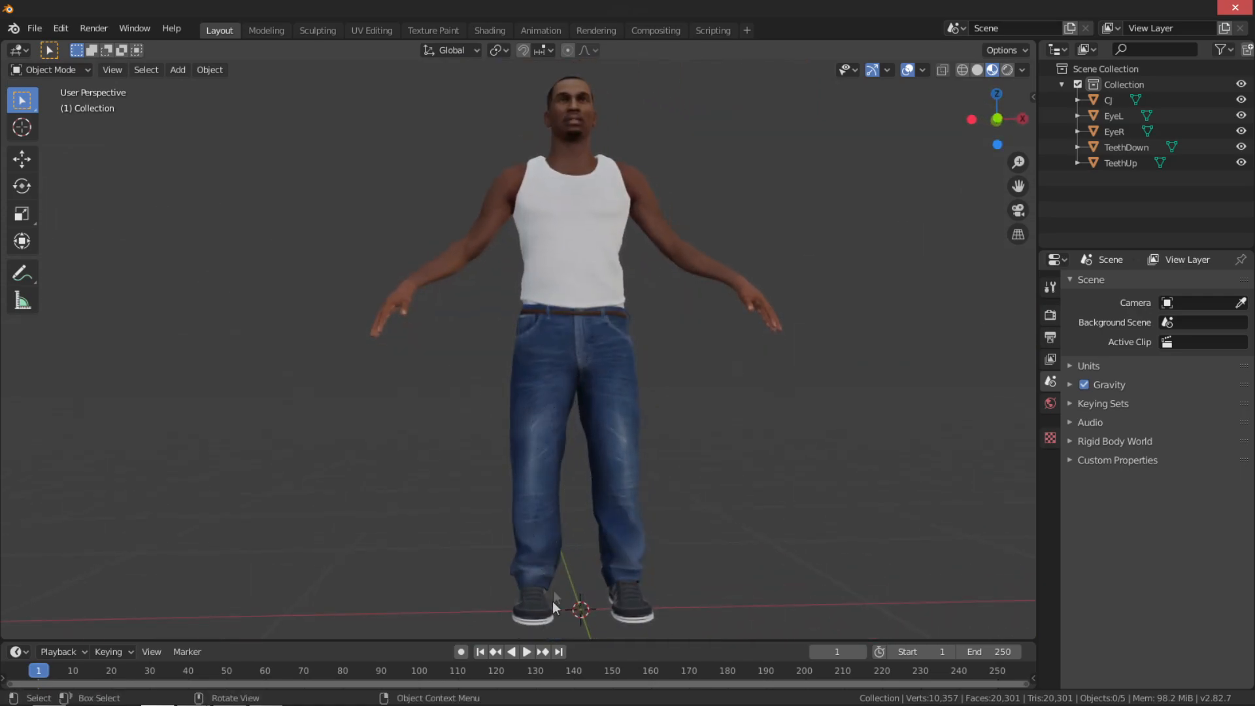
middle_drag(531, 487, 567, 183)
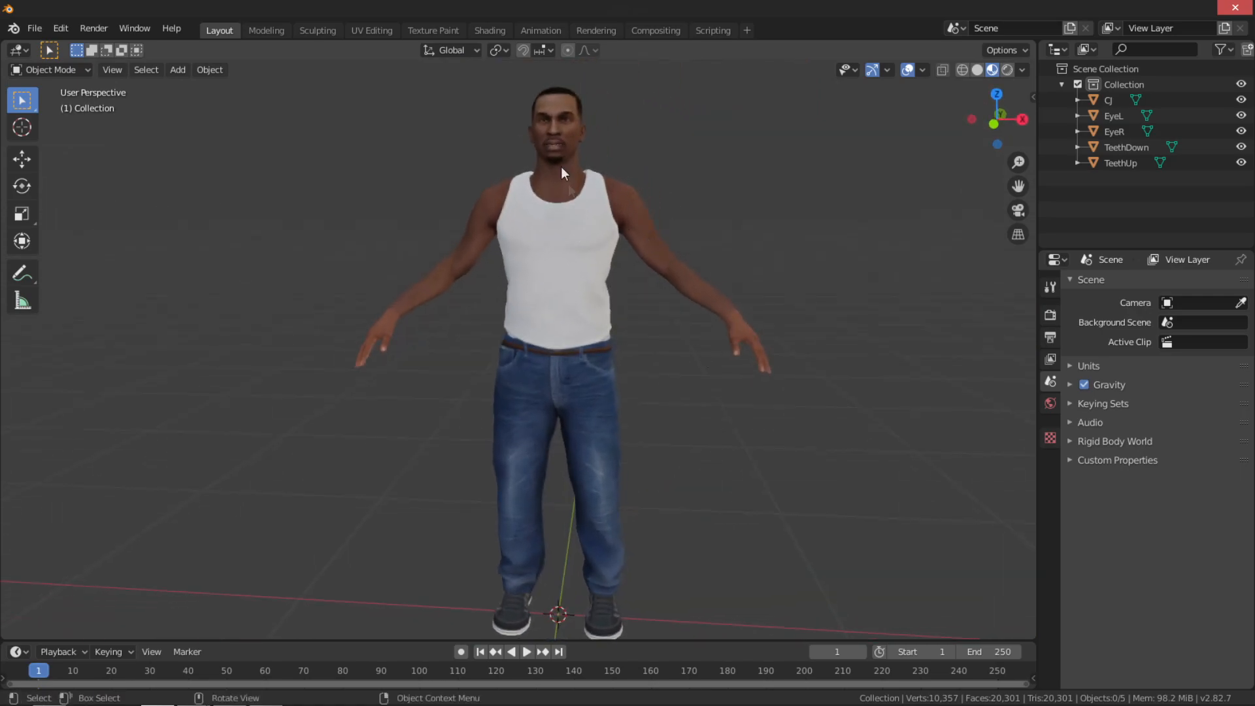
scroll(567, 196, up, 2)
middle_drag(565, 258, 619, 81)
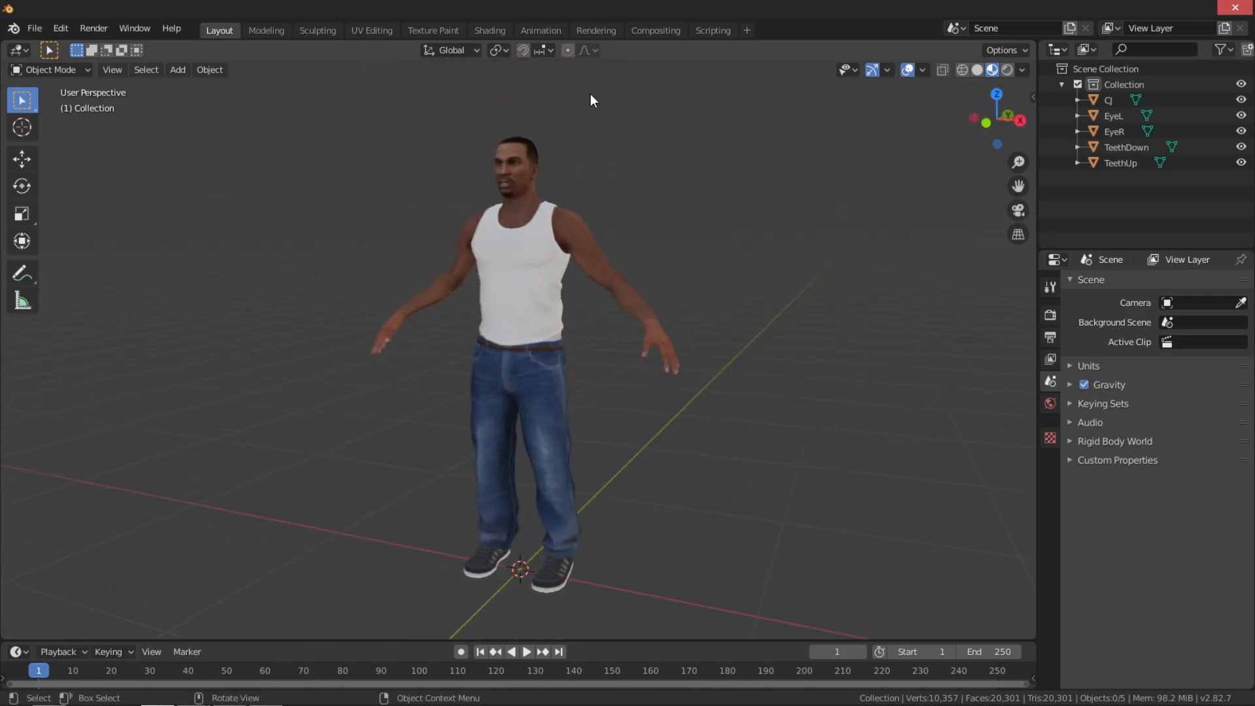
Check the character's placement at the origin and its facing direction along the Y axis from the side
middle_drag(600, 299, 606, 389)
scroll(647, 486, up, 1)
shift+middle_drag(652, 497, 607, 389)
scroll(541, 434, up, 1)
mouse_move(541, 434)
middle_down()
mouse_move(602, 432)
mouse_move(566, 429)
middle_up()
scroll(567, 425, down, 2)
shift+middle_drag(605, 389, 609, 502)
middle_drag(607, 424, 578, 375)
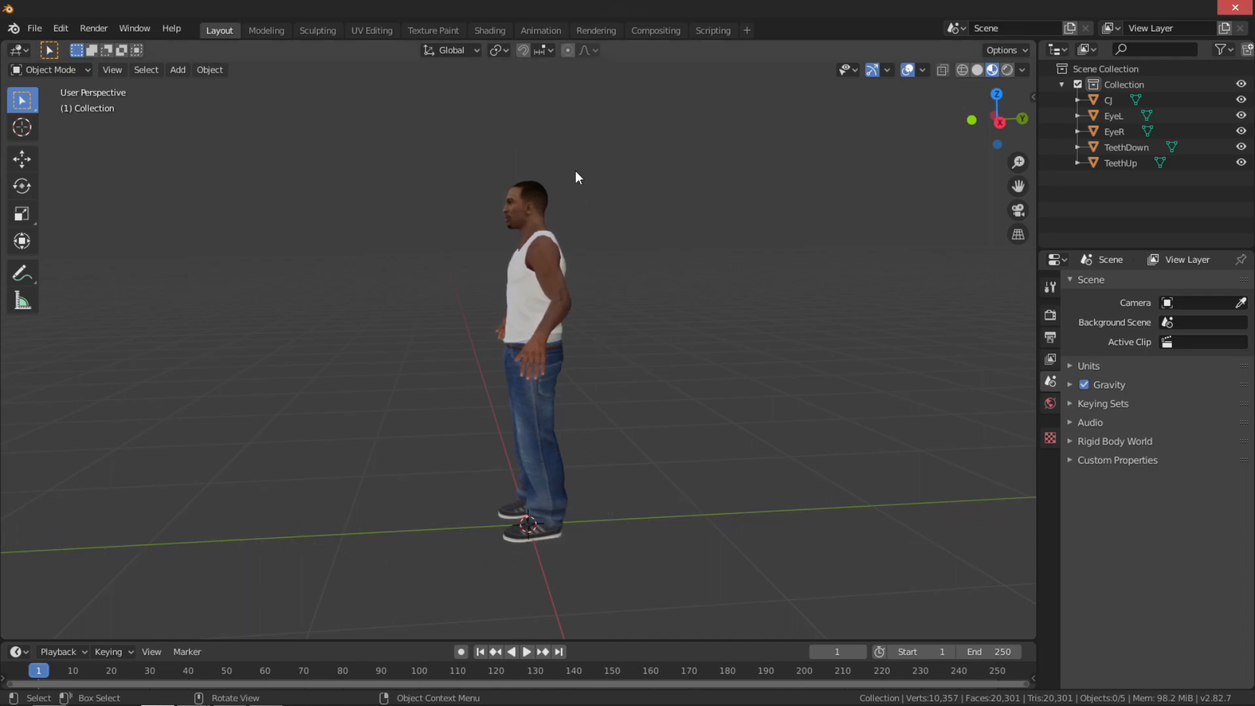
middle_drag(515, 260, 558, 205)
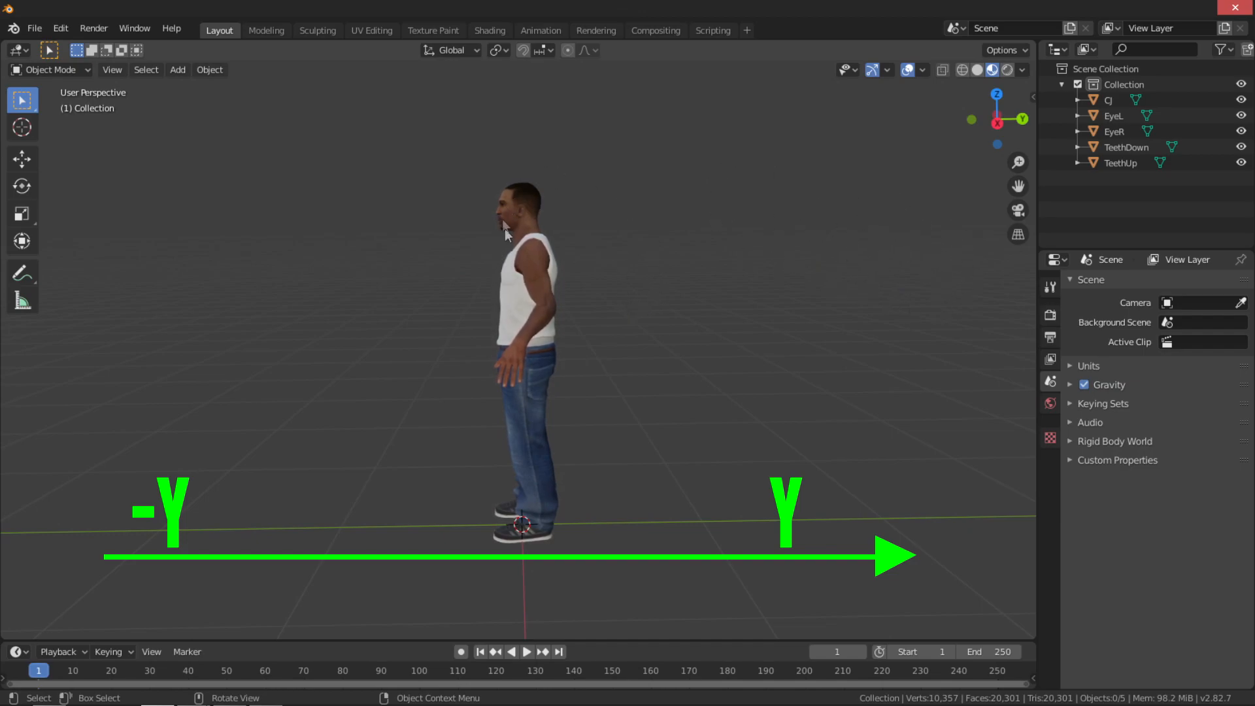
Select the CJ mesh, examine its material slots, and deselect it
middle_drag(561, 252, 666, 351)
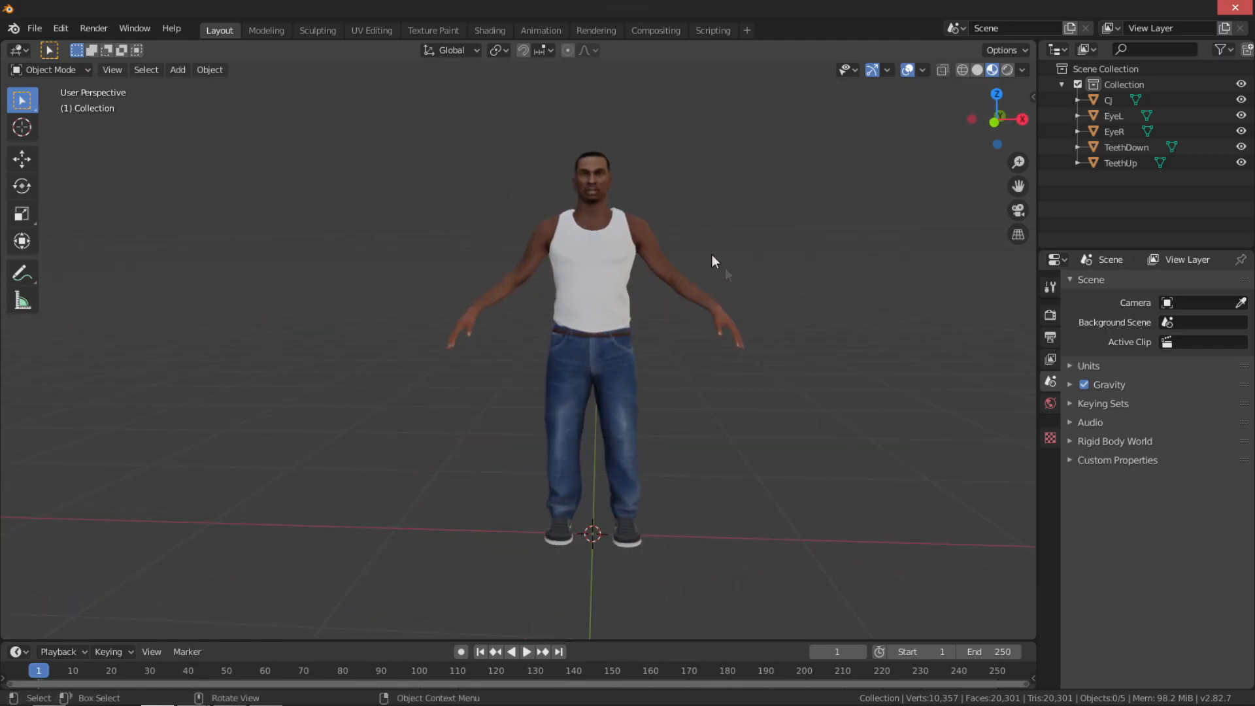
shift+middle_drag(714, 330, 588, 336)
click(416, 225)
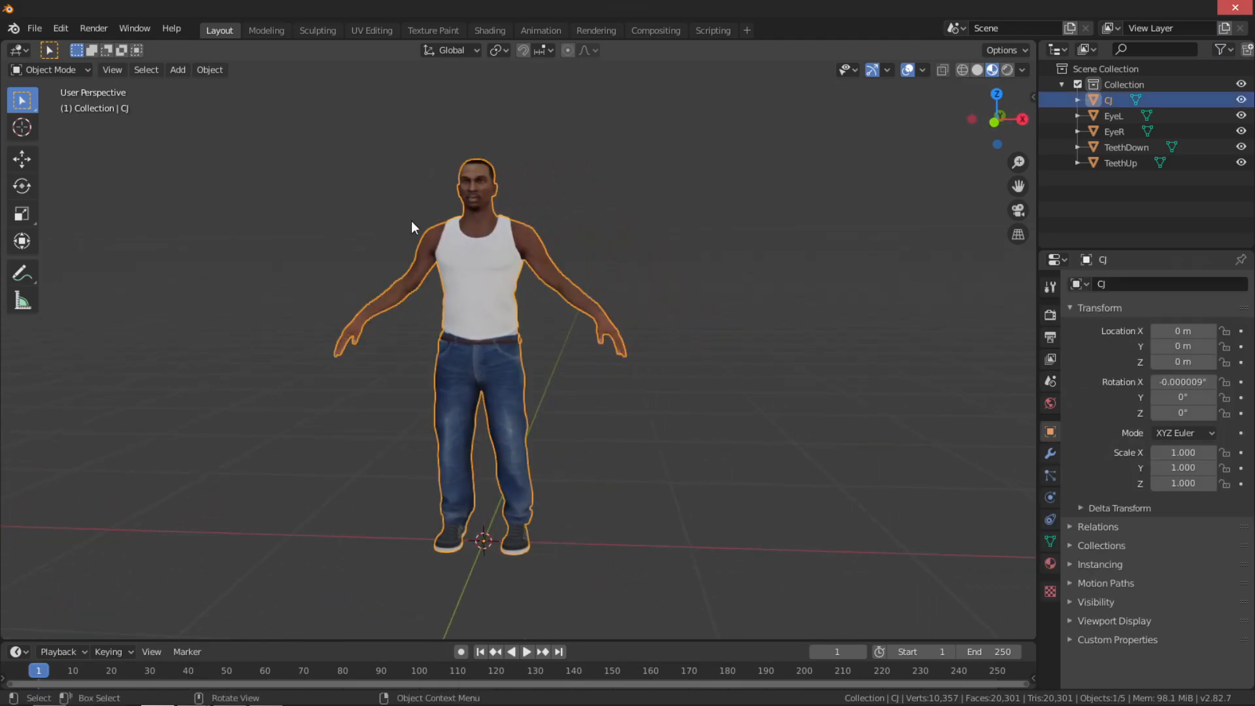
click(1050, 562)
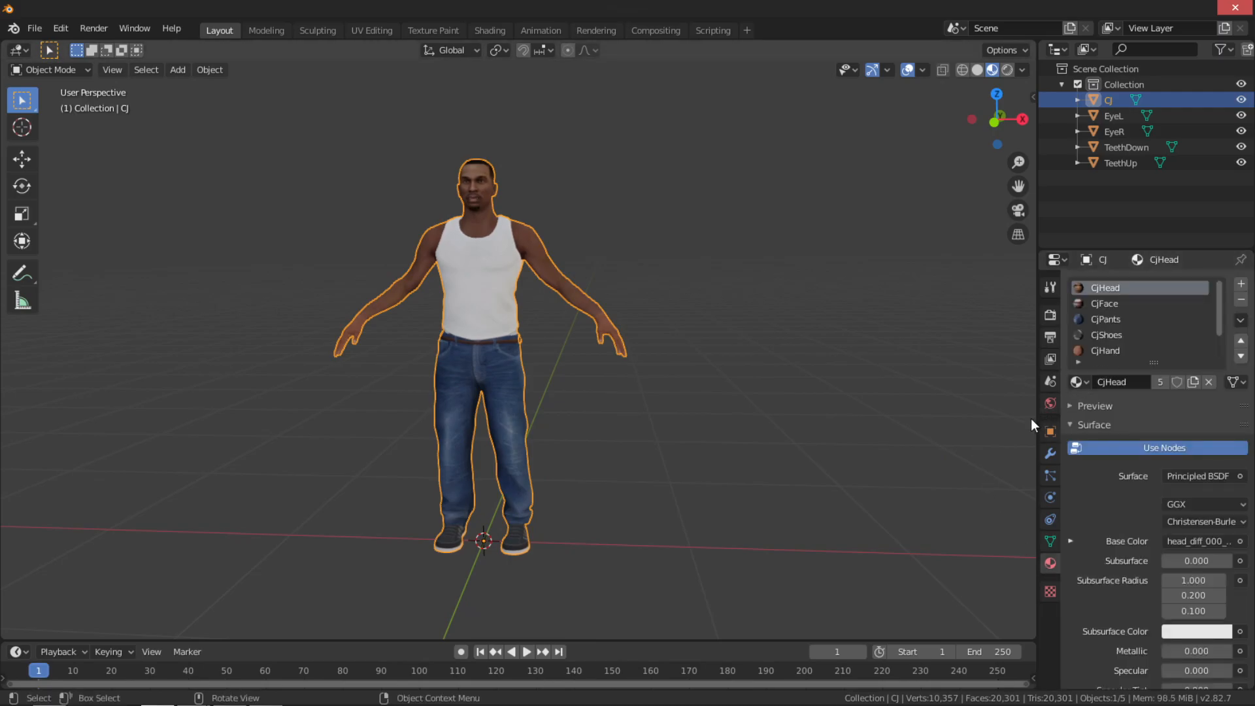
drag(1036, 419, 860, 422)
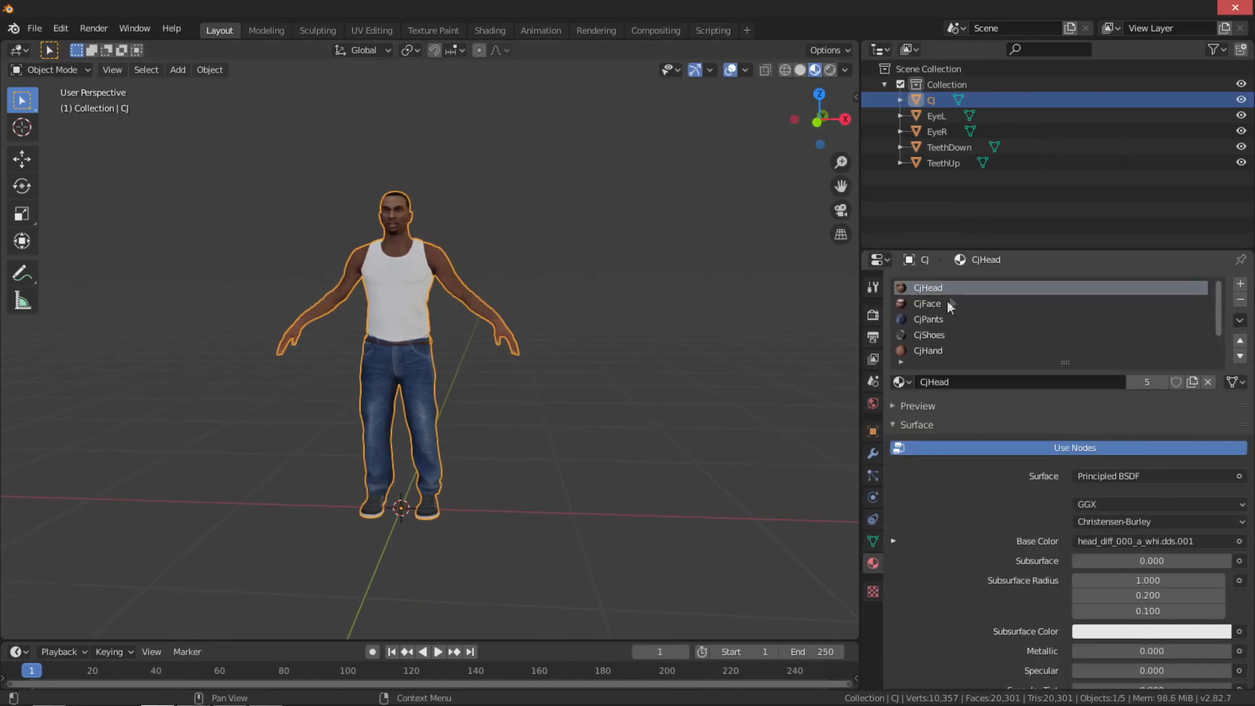
drag(859, 421, 1101, 422)
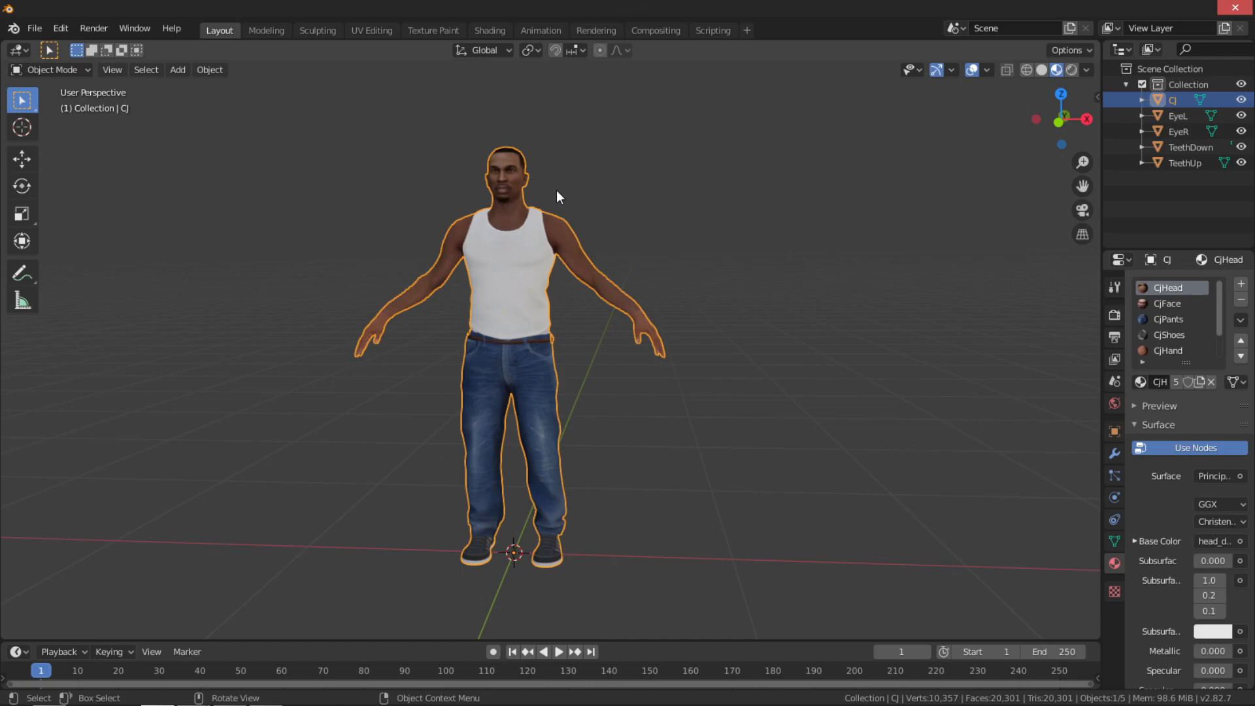
middle_drag(736, 300, 766, 297)
click(766, 297)
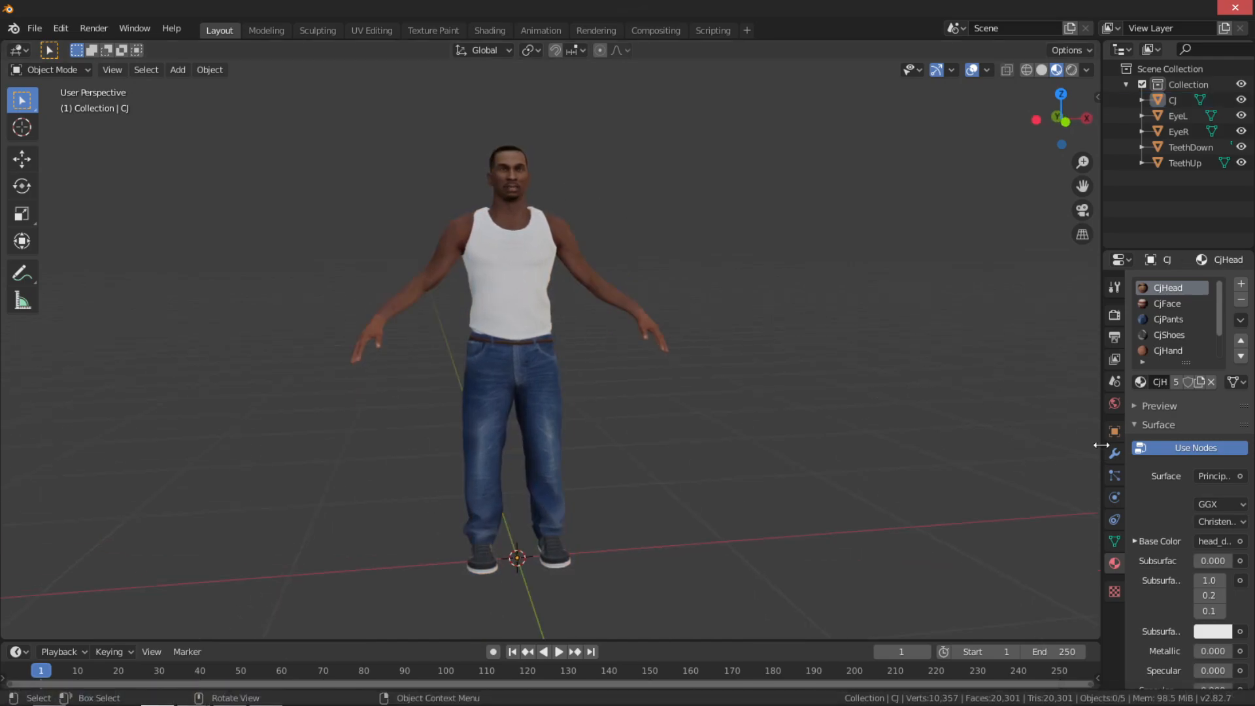
Show the Auto-Rig Pro tools in the viewport sidebar and frame the whole character in front orthographic view
drag(1101, 445, 1046, 445)
key(n)
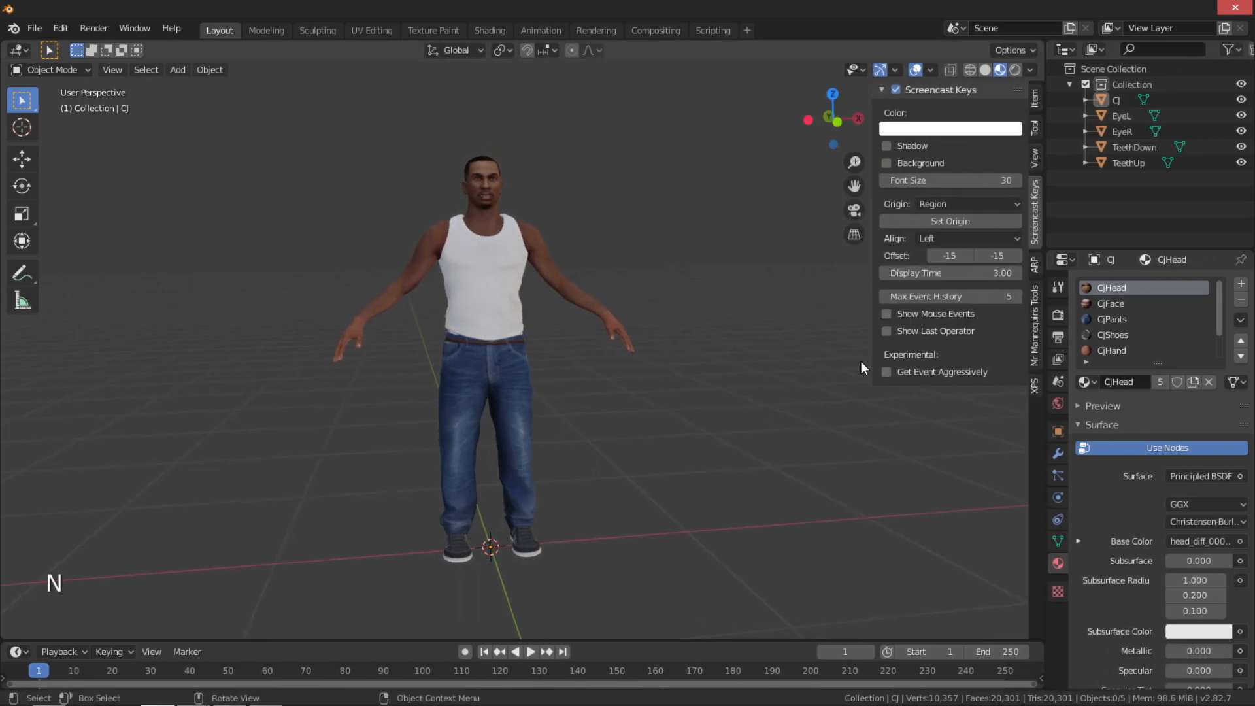
click(1035, 267)
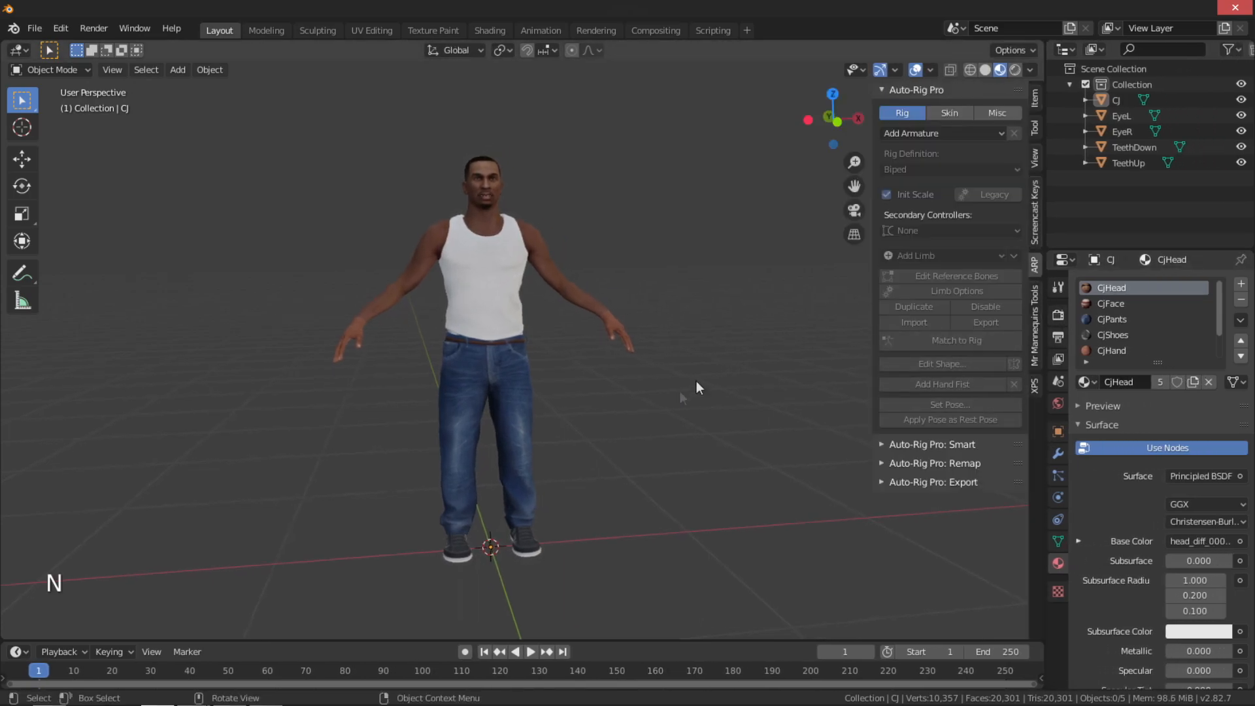
mouse_move(611, 299)
middle_down()
mouse_move(602, 282)
mouse_move(627, 303)
middle_up()
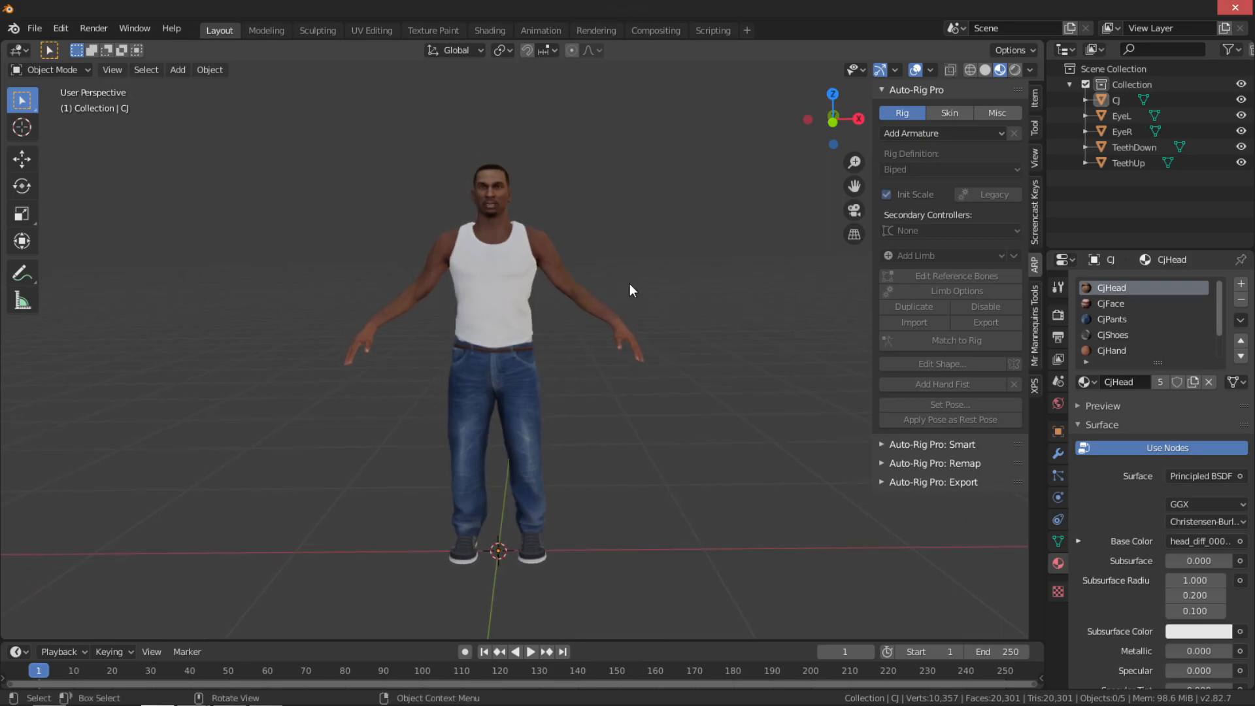
key(KP_1)
scroll(629, 284, up, 2)
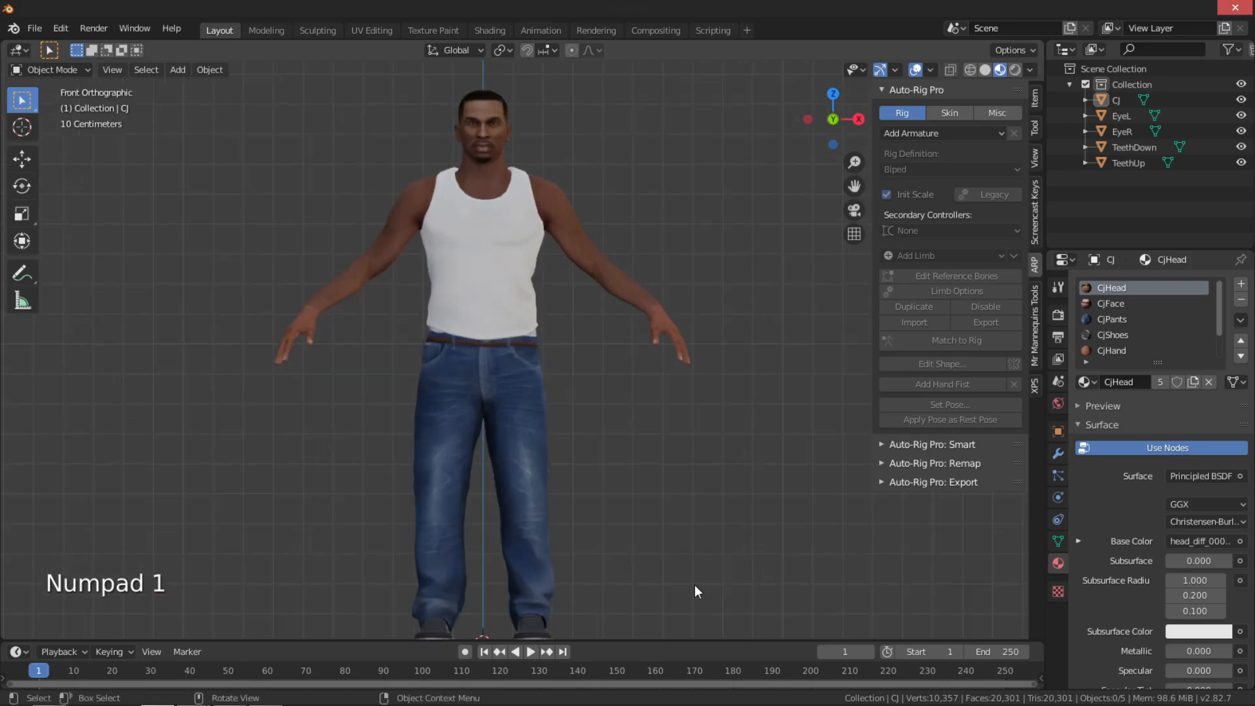
shift+middle_drag(574, 384, 579, 345)
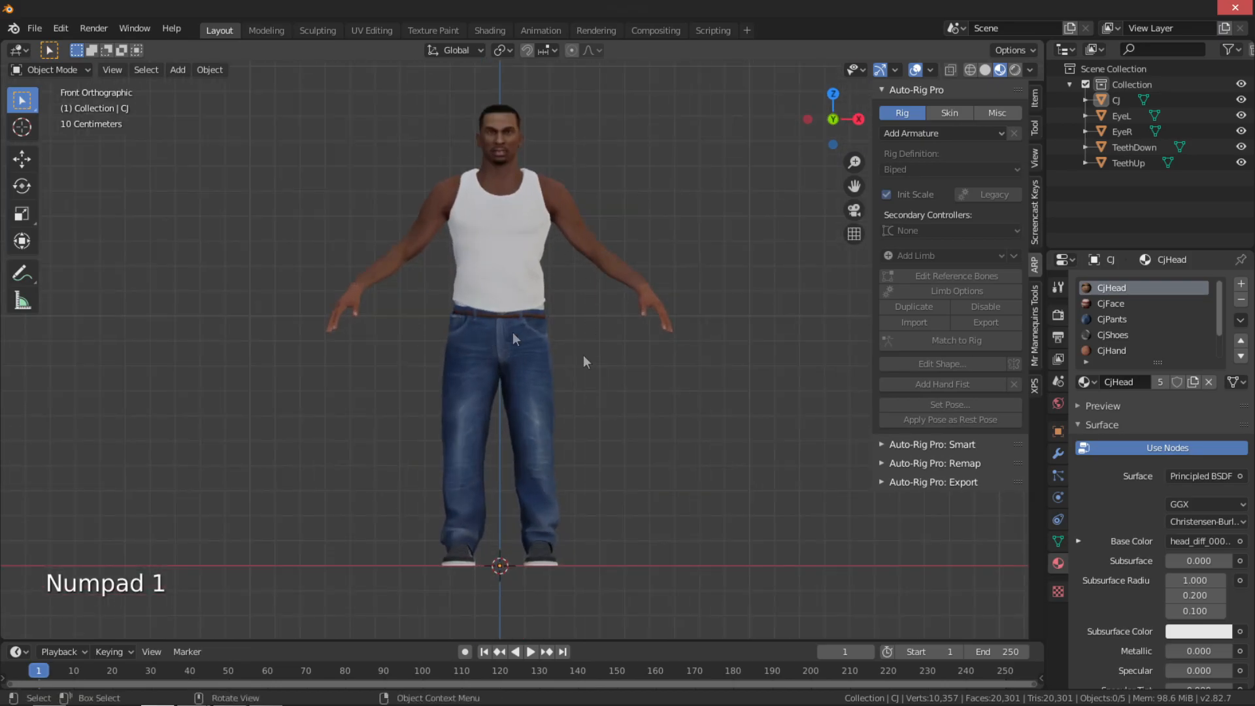
scroll(656, 360, up, 1)
shift+middle_drag(655, 359, 665, 387)
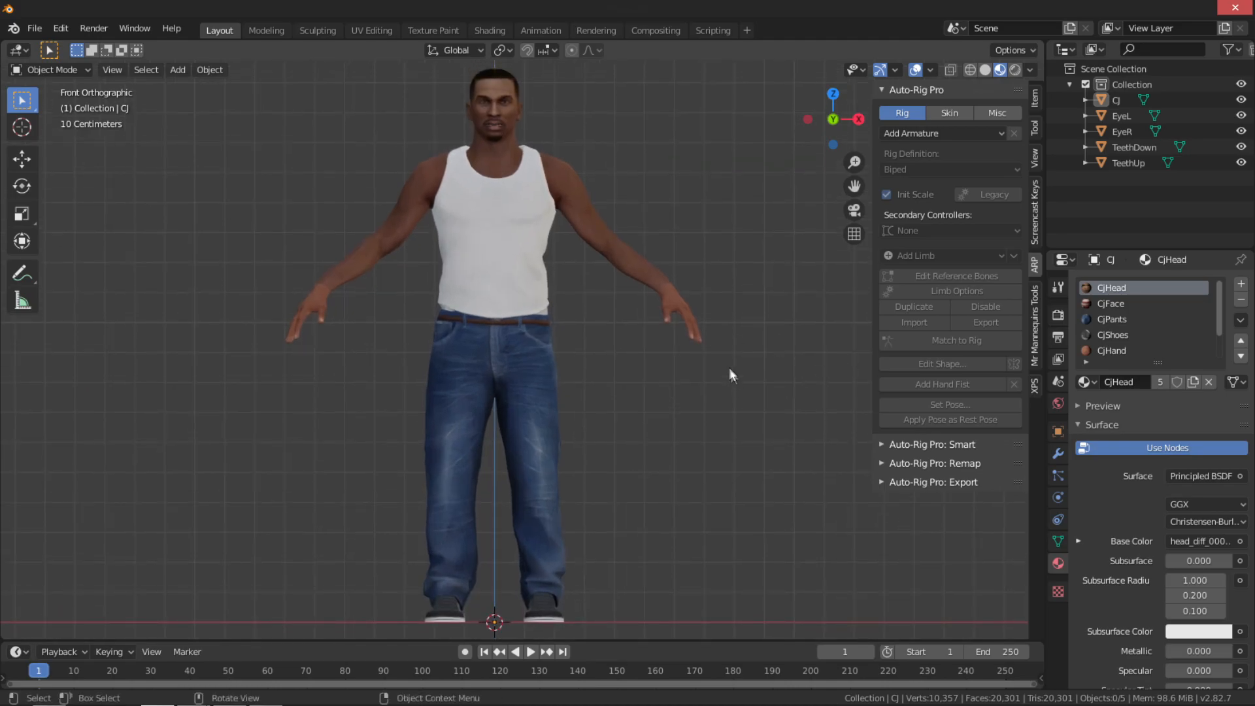
Hide the CJ body mesh to isolate the eye and teeth objects
click(481, 201)
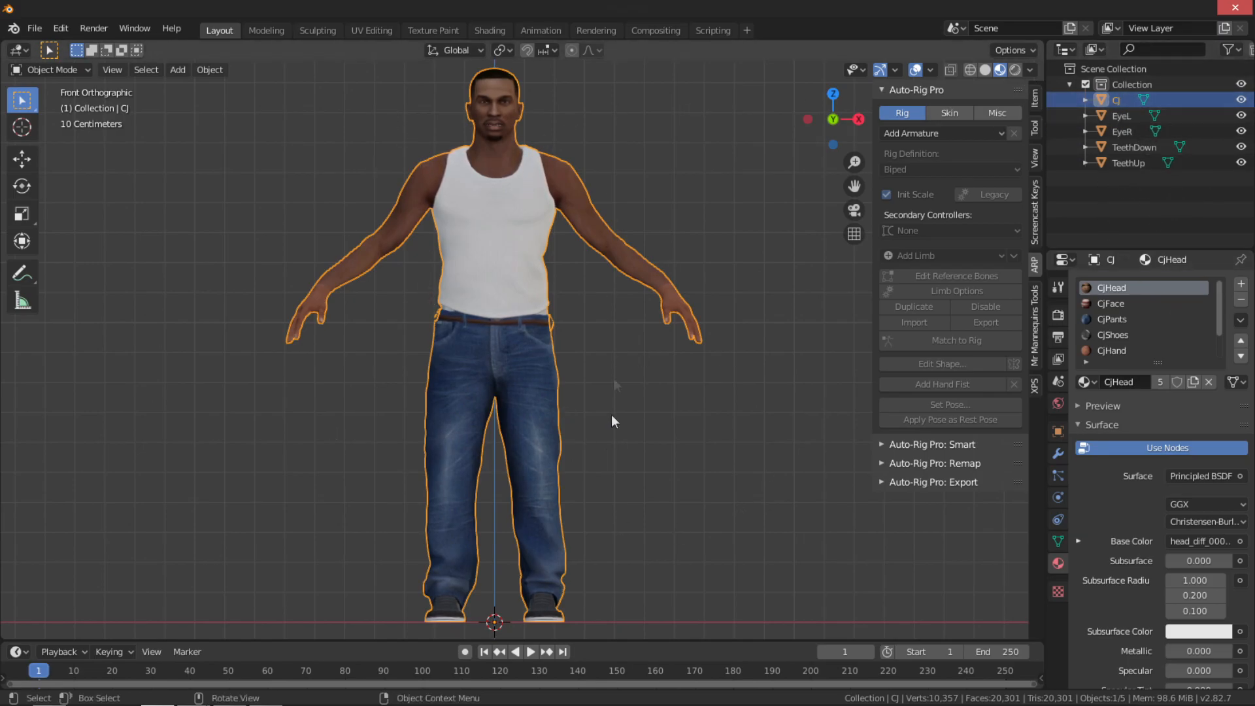
shift+middle_drag(512, 246, 552, 476)
scroll(591, 353, up, 5)
key(h)
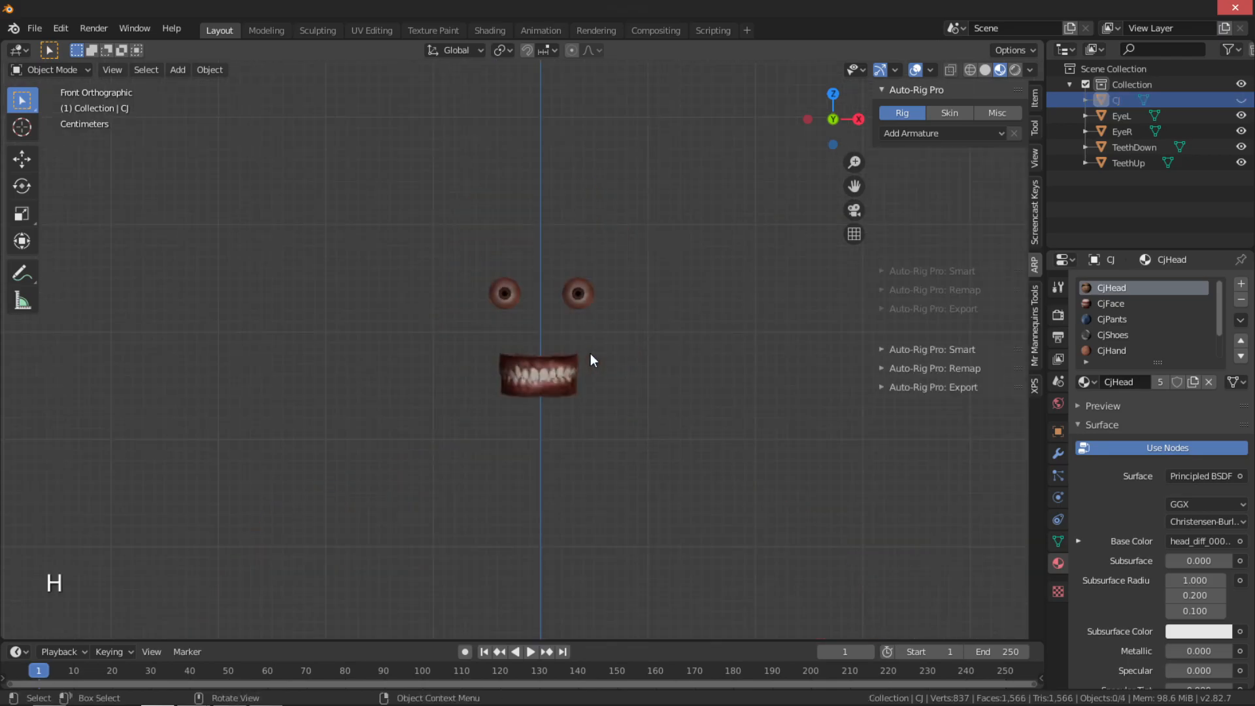
Try moving each eye independently to check that the two are separate objects
shift+middle_drag(622, 361, 614, 375)
click(637, 226)
key(g)
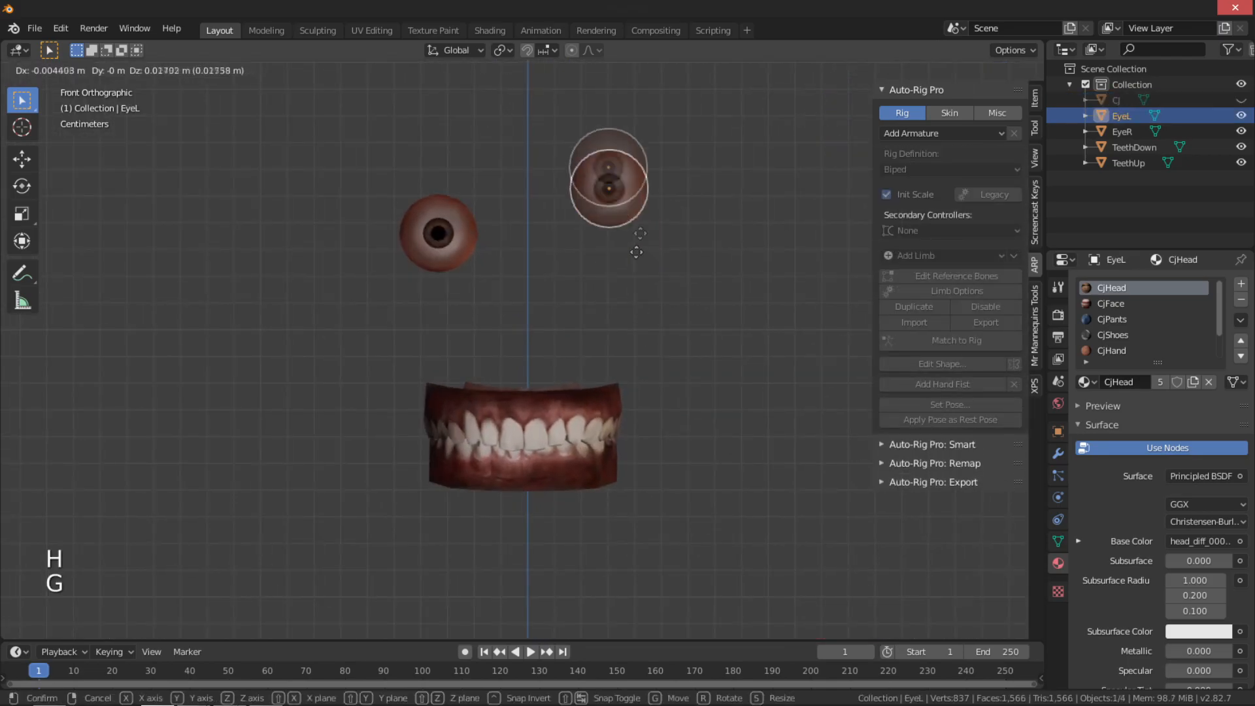
click(452, 232)
key(g)
right_click(644, 467)
Try moving the upper and lower teeth to check that they are separate objects
click(566, 410)
key(g)
right_click(617, 456)
click(585, 451)
key(g)
right_click(613, 408)
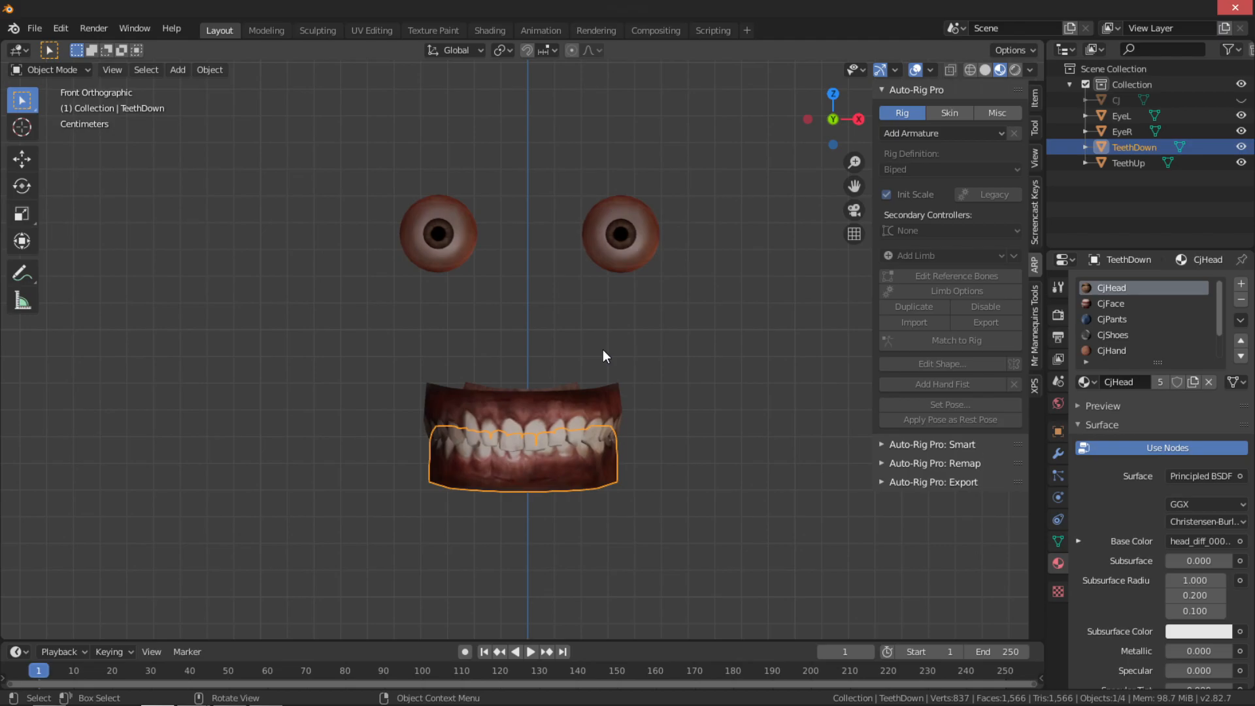
click(566, 434)
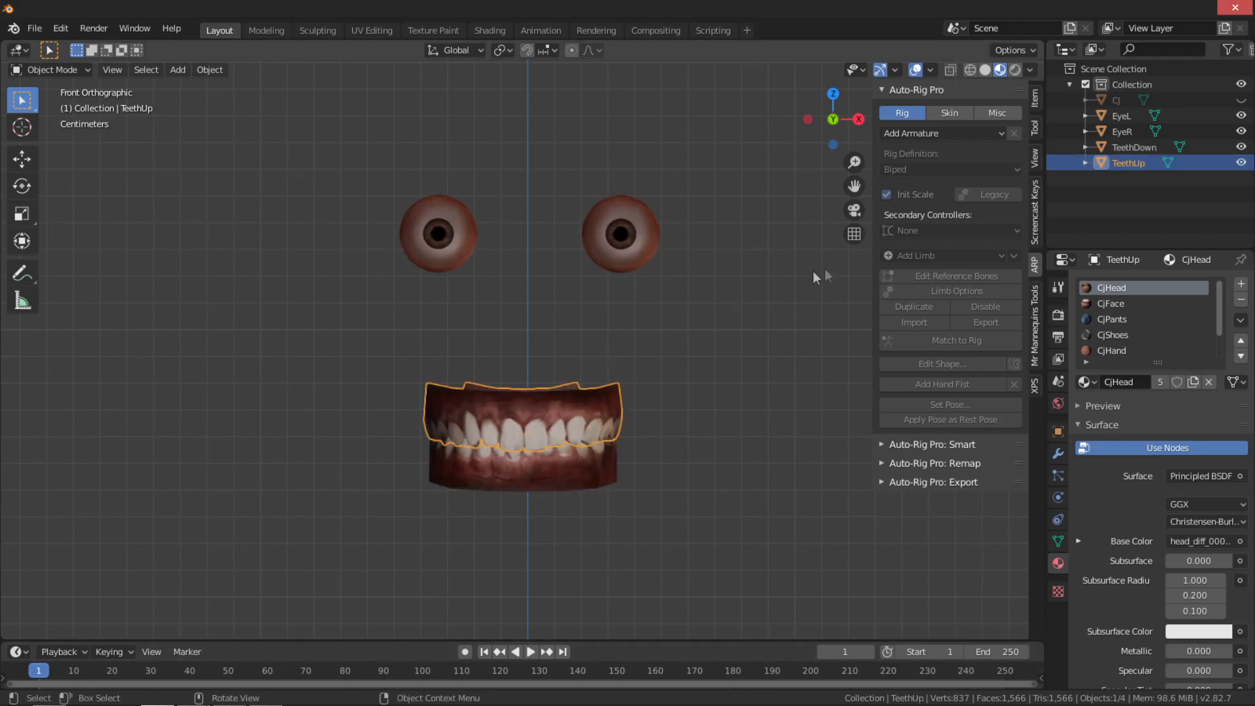
click(541, 477)
key(g)
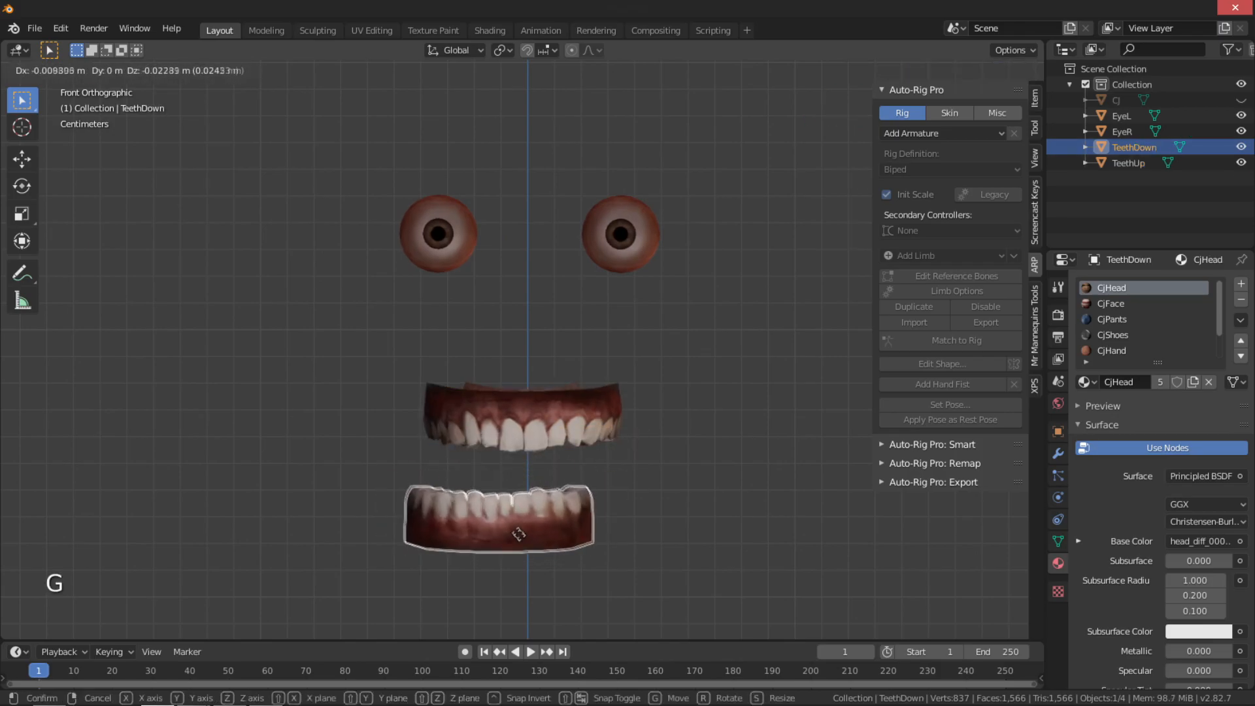
right_click(546, 389)
click(501, 408)
key(g)
right_click(497, 317)
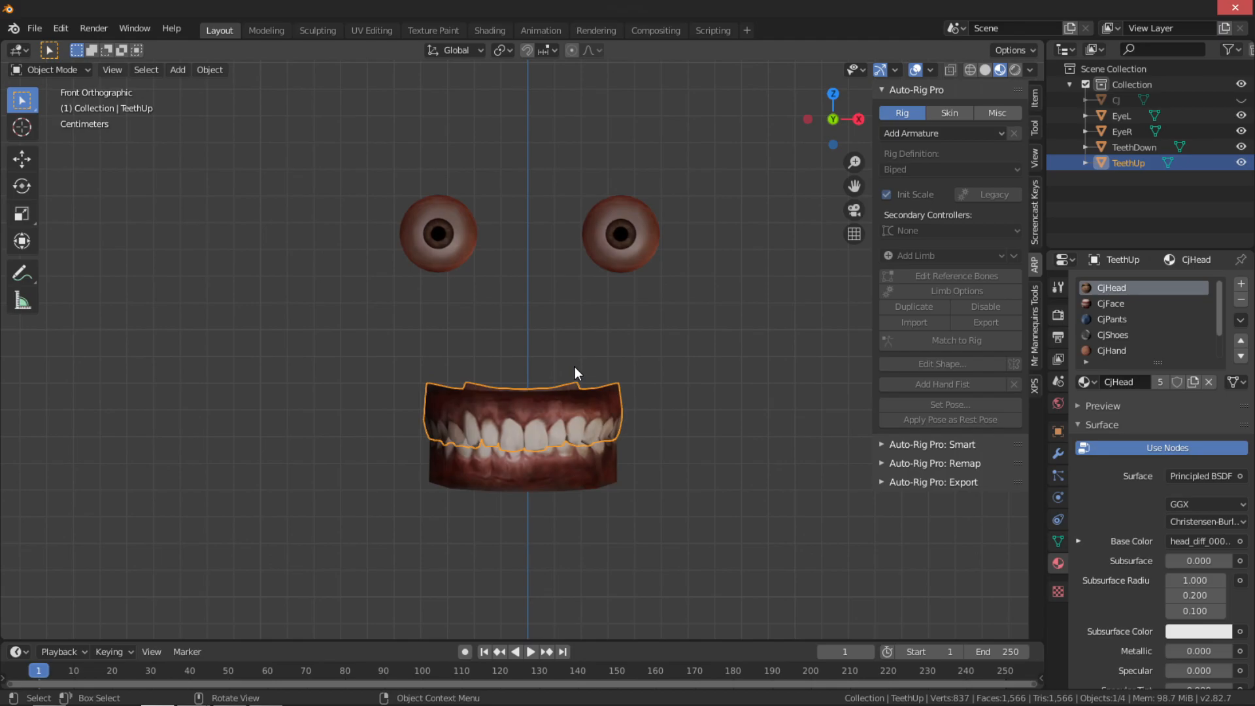
Unhide the CJ body mesh and bring the full character back into the front view
key(alt+h)
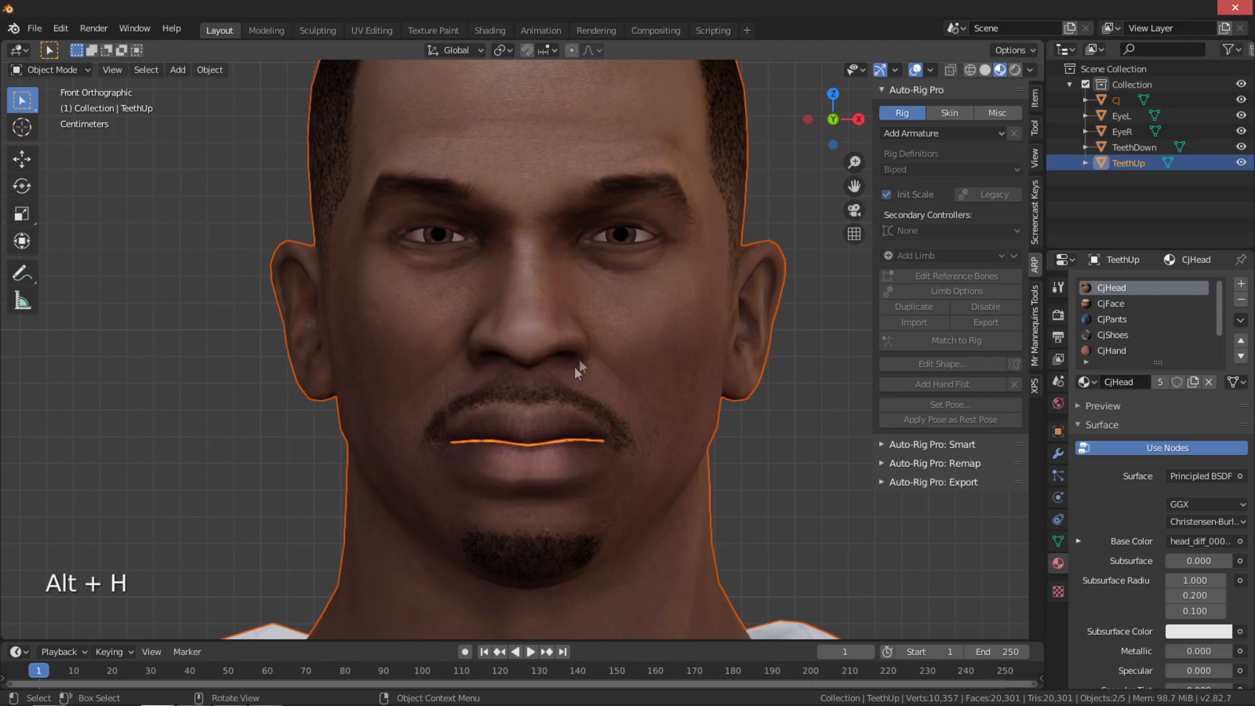
scroll(574, 367, down, 5)
scroll(560, 418, down, 4)
shift+middle_drag(562, 480, 539, 392)
scroll(562, 287, up, 2)
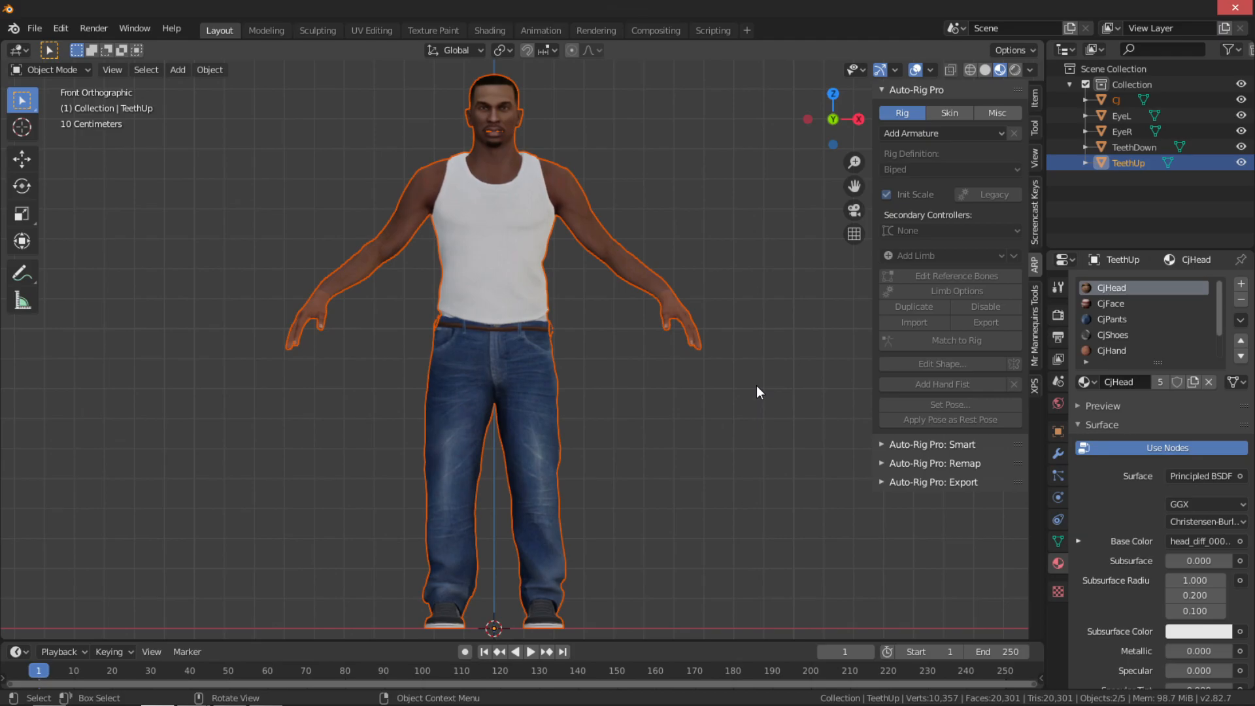
Join EyeL, EyeR, TeethDown and TeethUp into the CJ mesh, with CJ as the active object
click(696, 210)
shift+middle_drag(614, 205, 634, 262)
click(1128, 166)
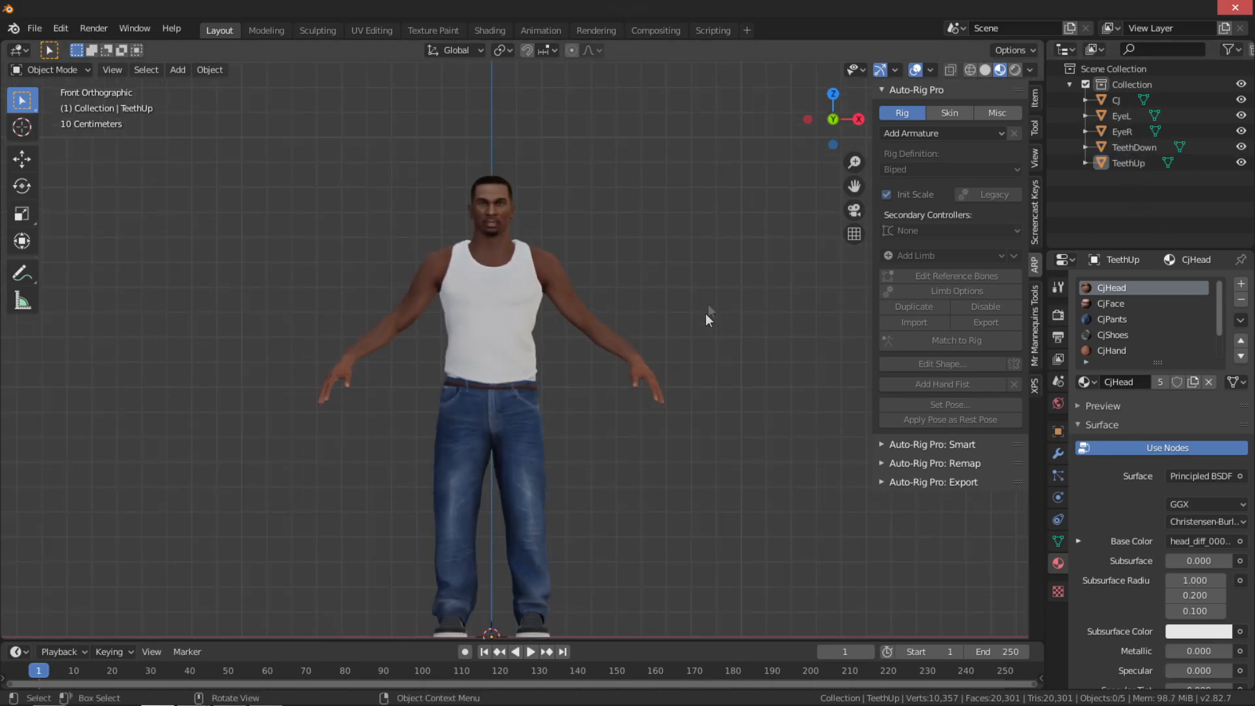
click(1135, 164)
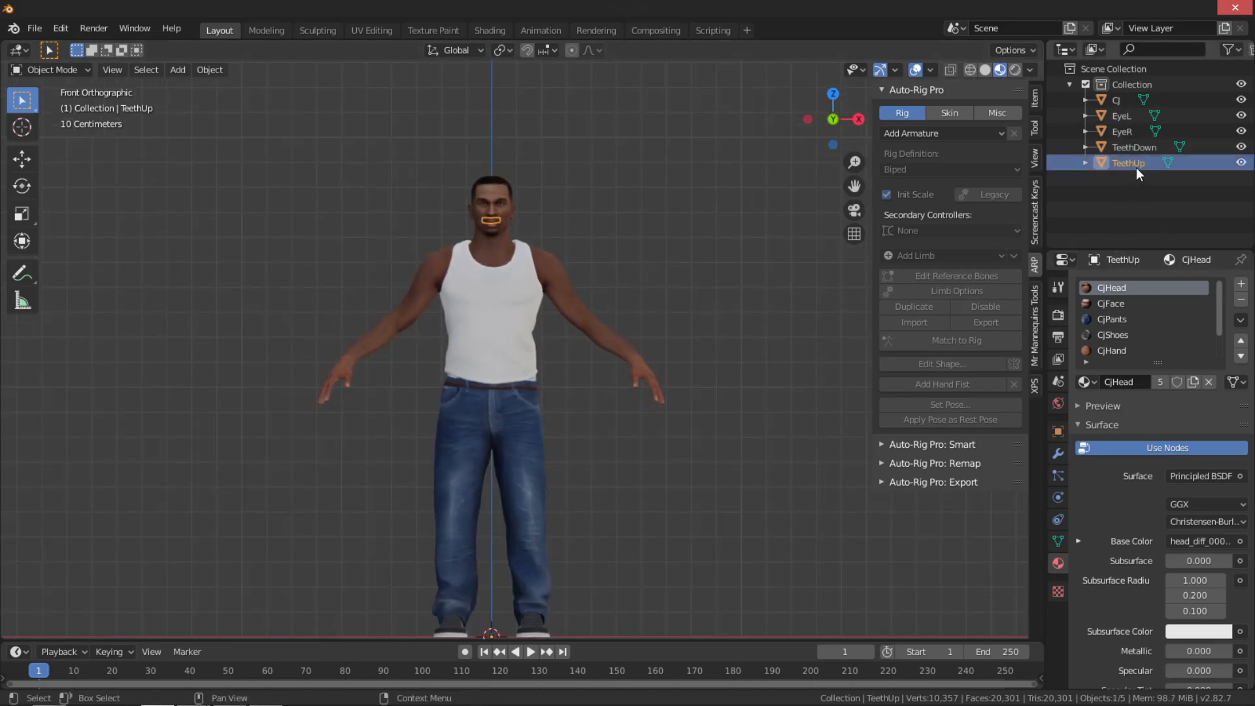
shift+click(1121, 116)
scroll(719, 218, up, 5)
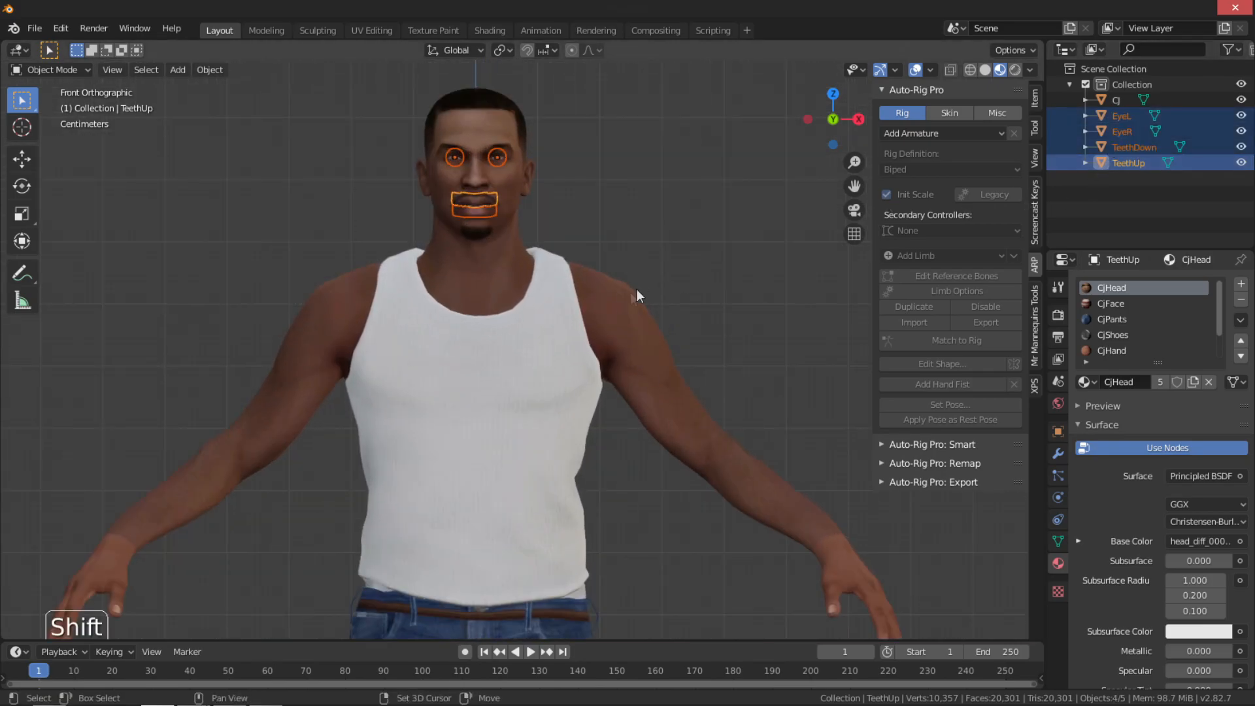
shift+click(607, 300)
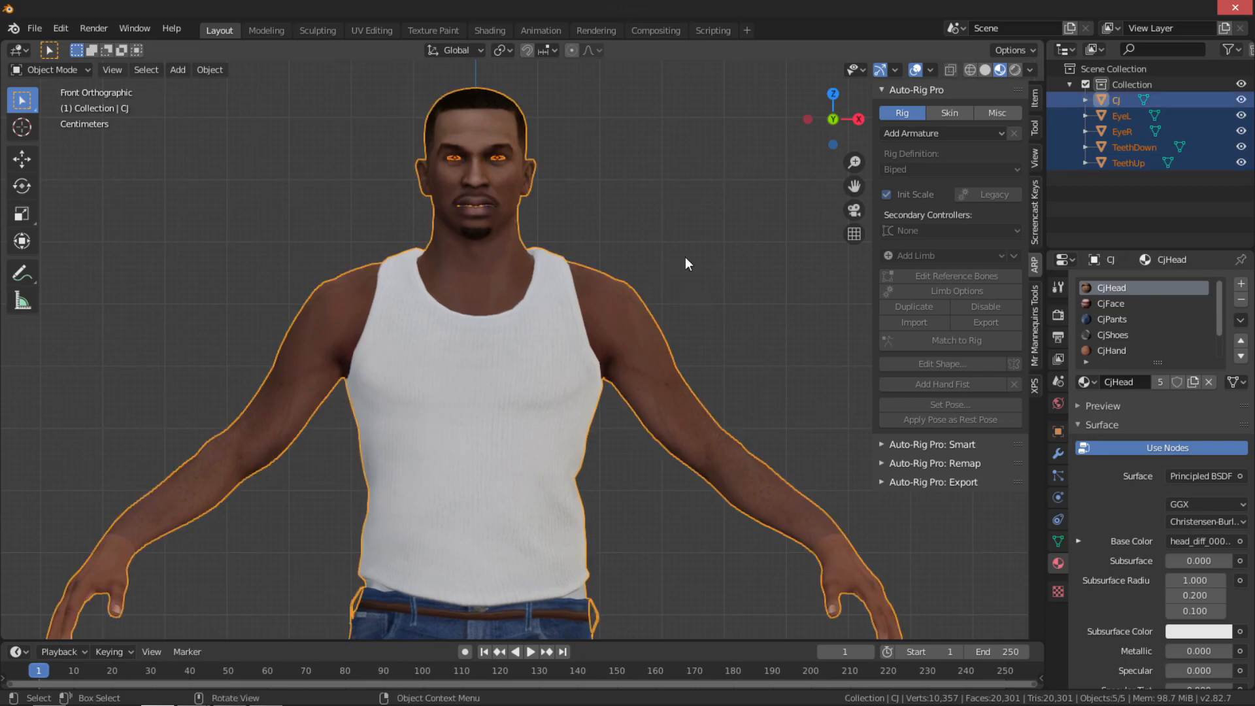
key(ctrl+j)
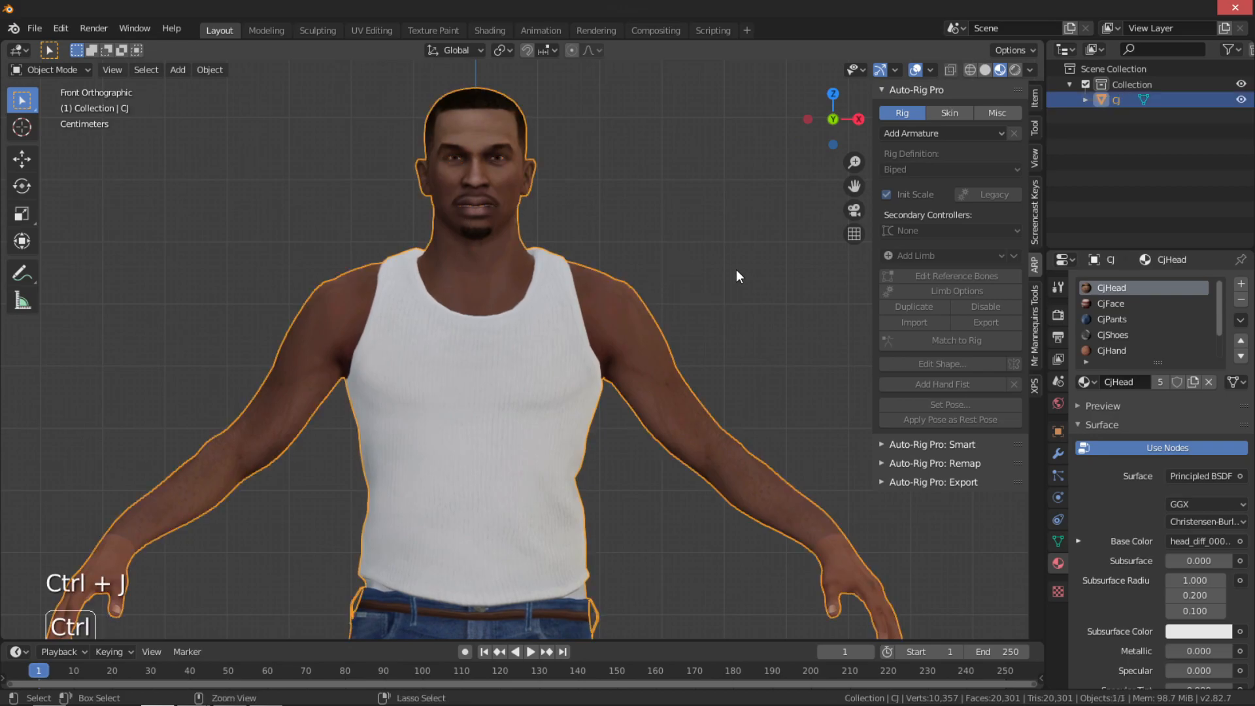
Examine the joined character's legs and the placement of its feet around the world origin
scroll(310, 353, down, 5)
shift+middle_drag(618, 350, 638, 143)
shift+middle_drag(573, 222, 577, 248)
middle_drag(611, 211, 536, 235)
scroll(511, 432, up, 2)
mouse_move(508, 438)
middle_down()
mouse_move(512, 453)
mouse_move(506, 421)
middle_up()
shift+middle_drag(508, 517, 499, 379)
scroll(468, 509, up, 1)
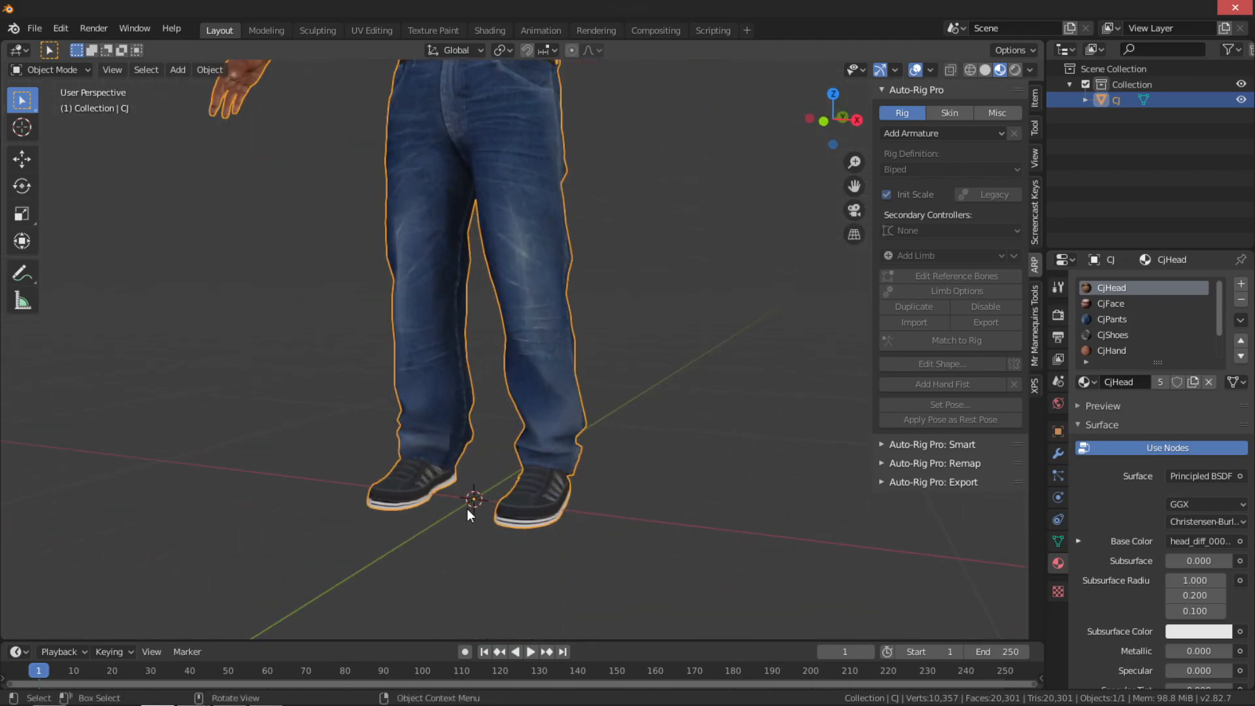
middle_drag(481, 494, 463, 509)
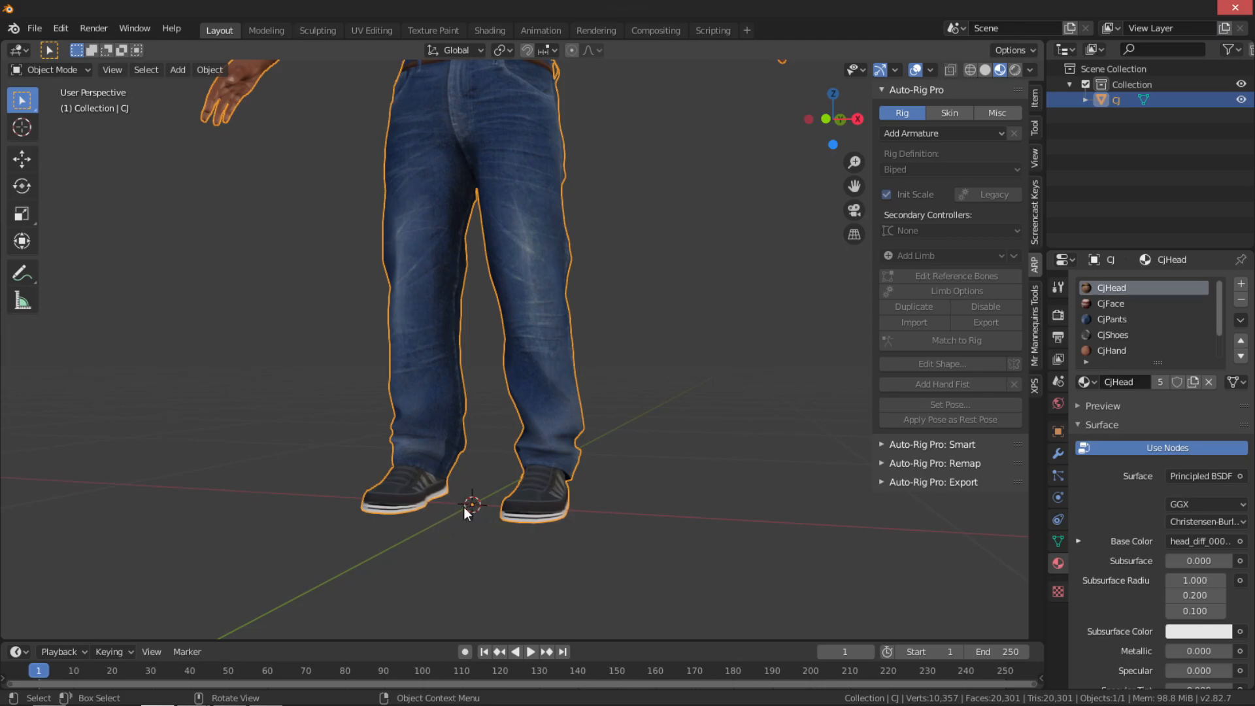
scroll(466, 506, down, 3)
shift+middle_drag(502, 402, 513, 352)
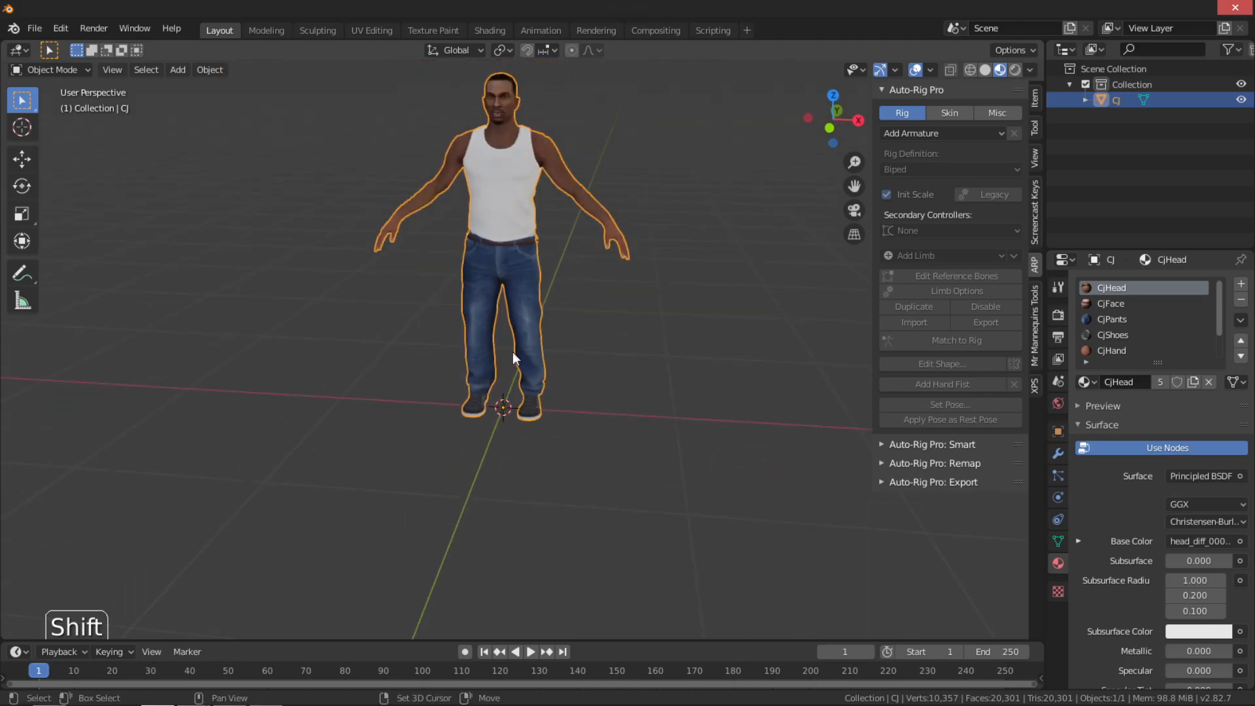
Try rotating the character about the global Z axis
key(r)
right_click(679, 436)
key(r)
key(z)
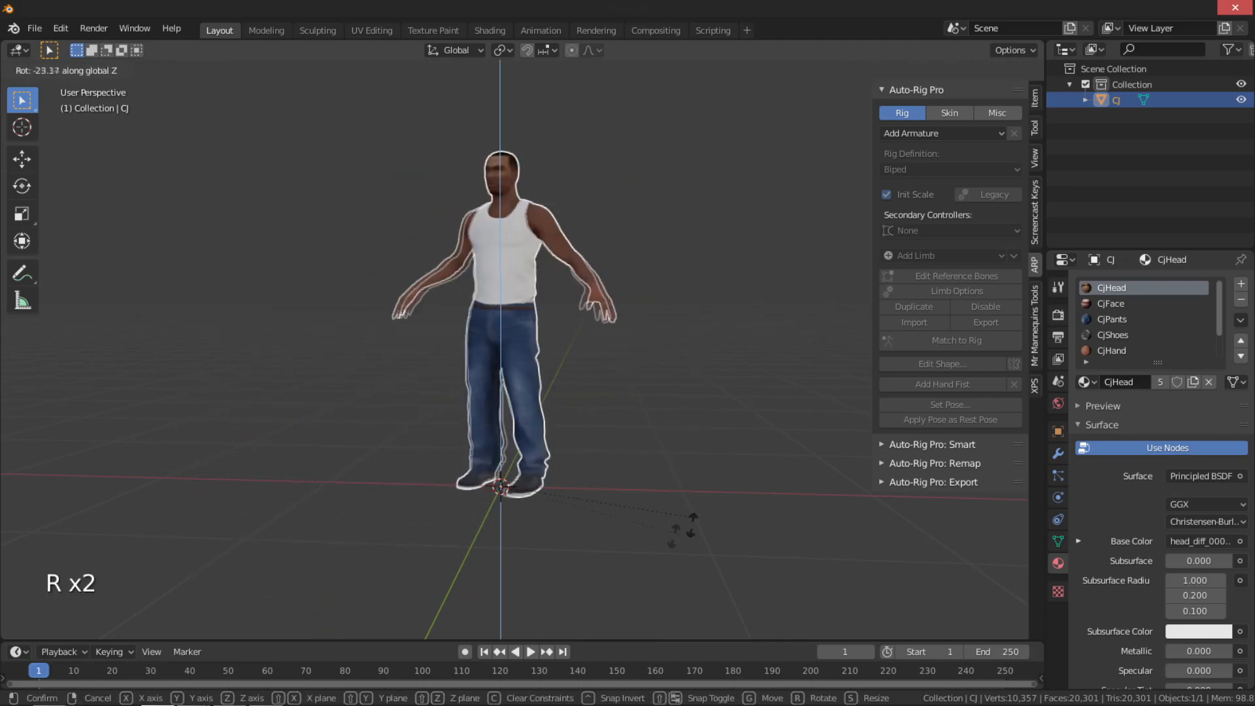
click(607, 444)
Return to the front orthographic view with the whole character in frame
key(KP_1)
scroll(540, 328, up, 4)
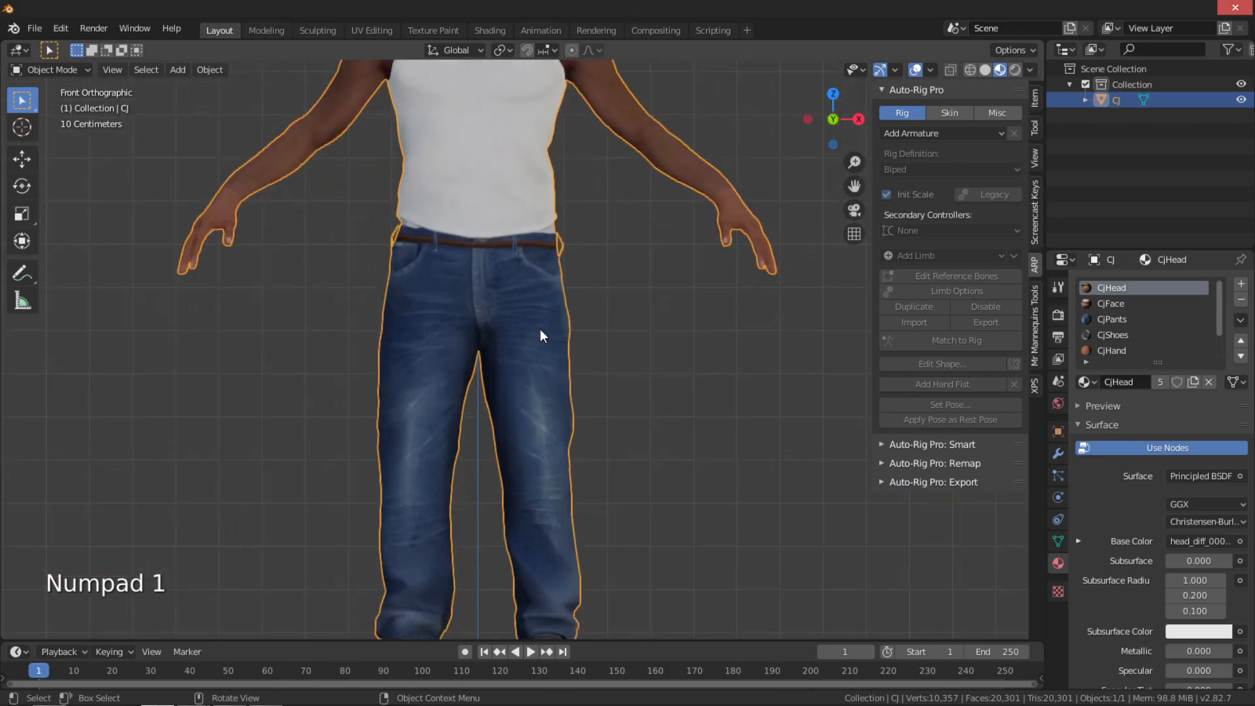
scroll(543, 416, down, 2)
shift+middle_drag(543, 416, 559, 427)
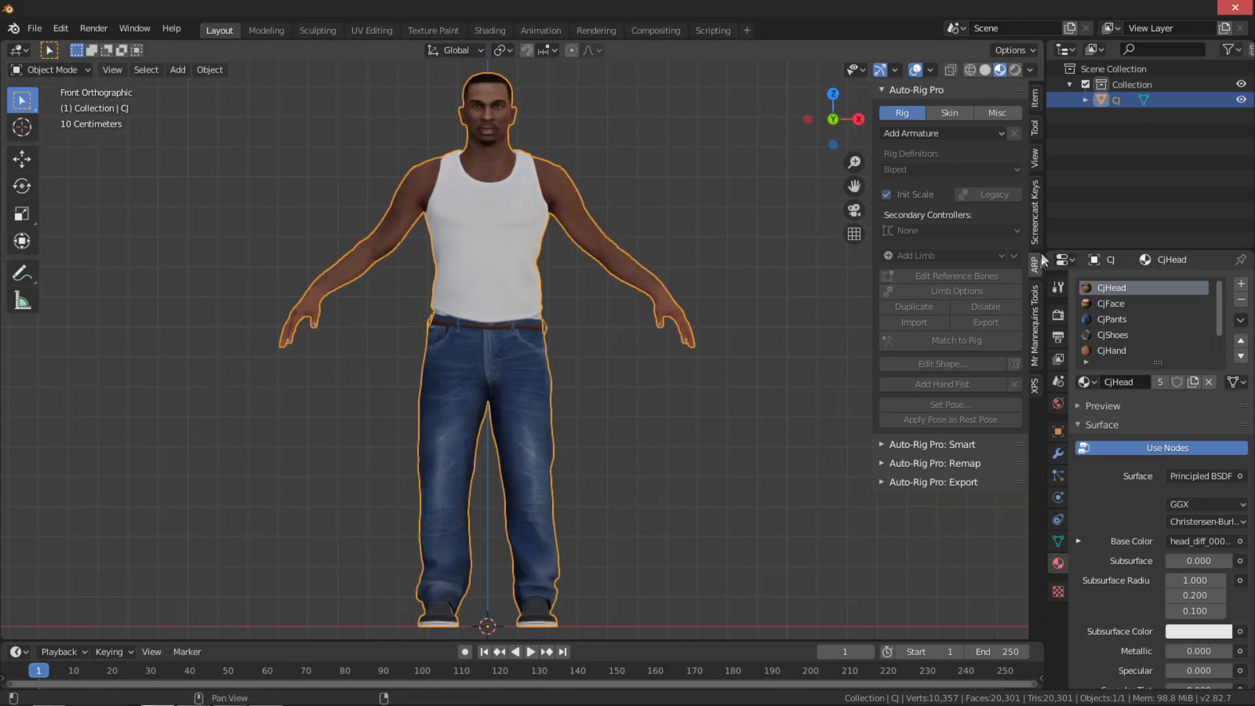
key(g)
right_click(503, 339)
Look through the Skin and Misc sections of Auto-Rig Pro and return to Rig
click(948, 113)
click(990, 113)
click(949, 113)
click(907, 111)
click(948, 112)
click(995, 113)
click(904, 113)
Get the selected CJ mesh as the body for Auto-Rig Pro Smart marker placement
click(921, 445)
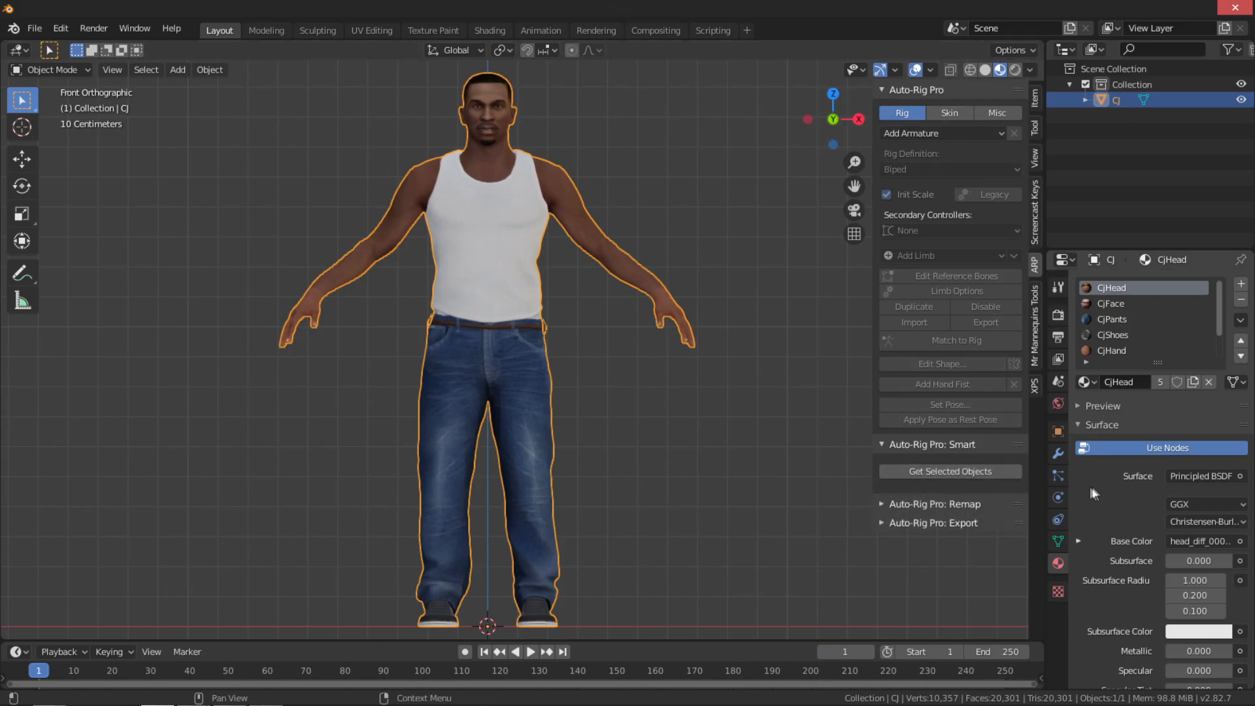
click(933, 475)
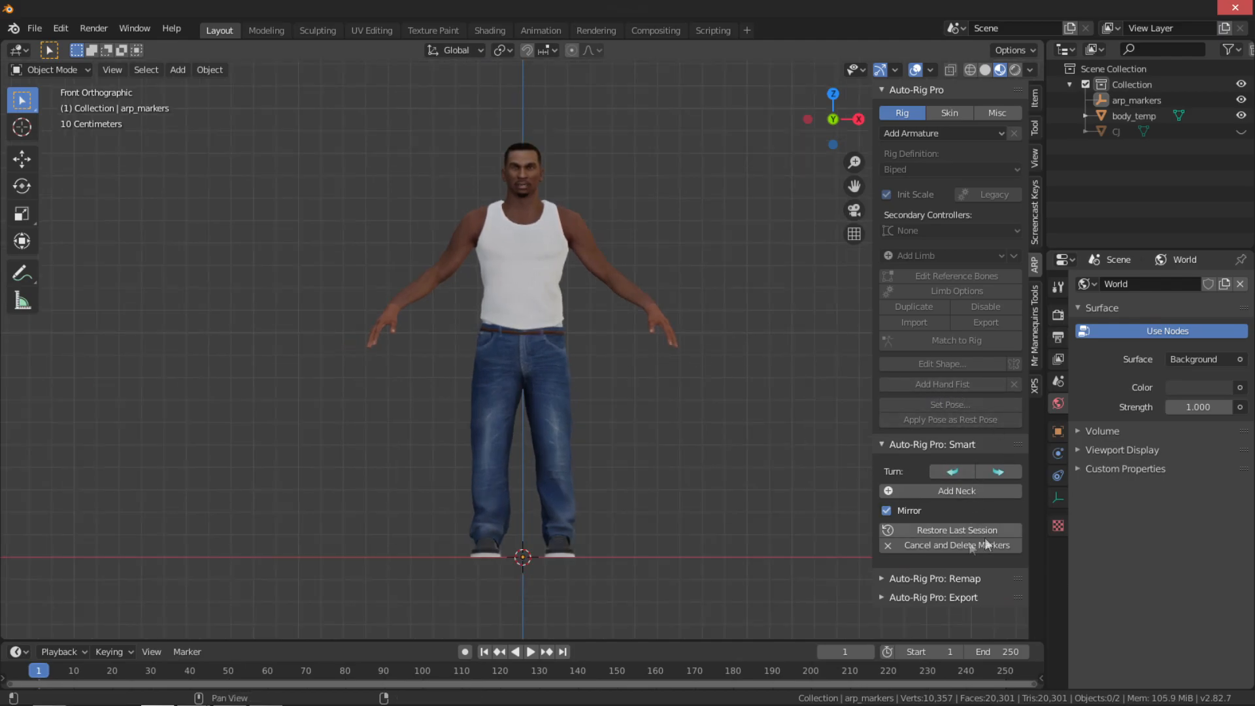
scroll(635, 425, up, 1)
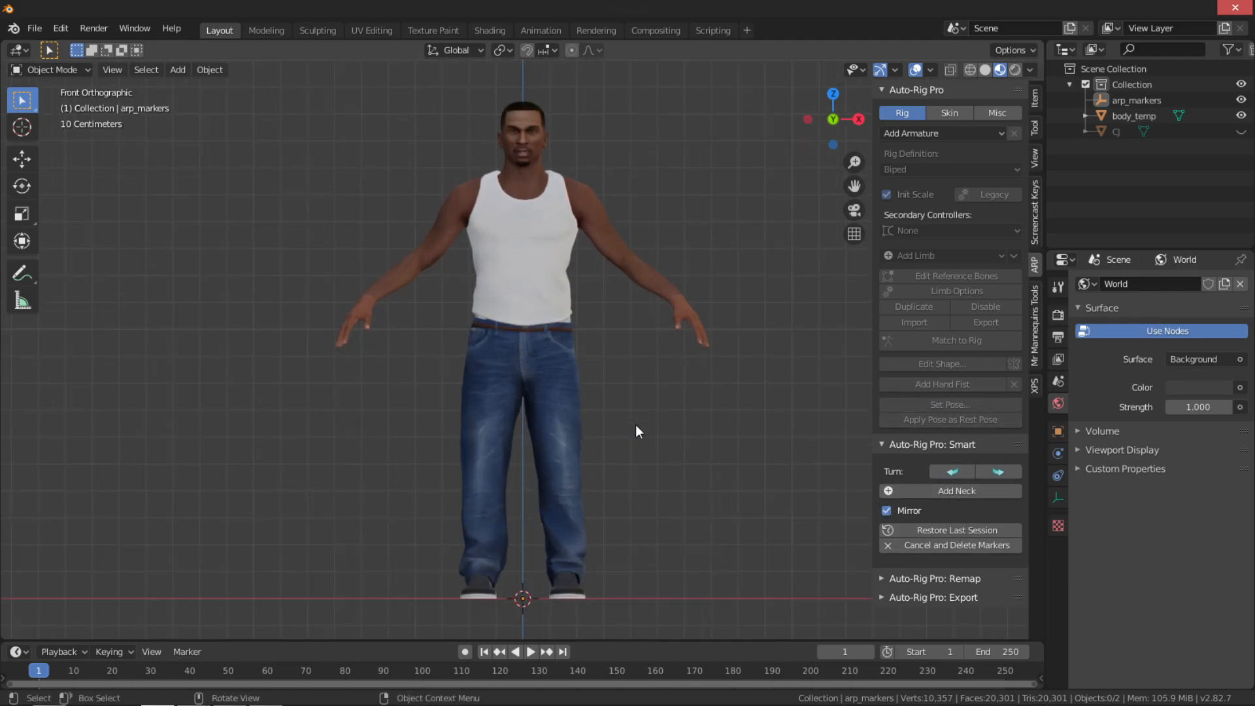
Add the neck marker and position it at the middle of the neck in the front view
scroll(652, 469, up, 2)
key(shift+c)
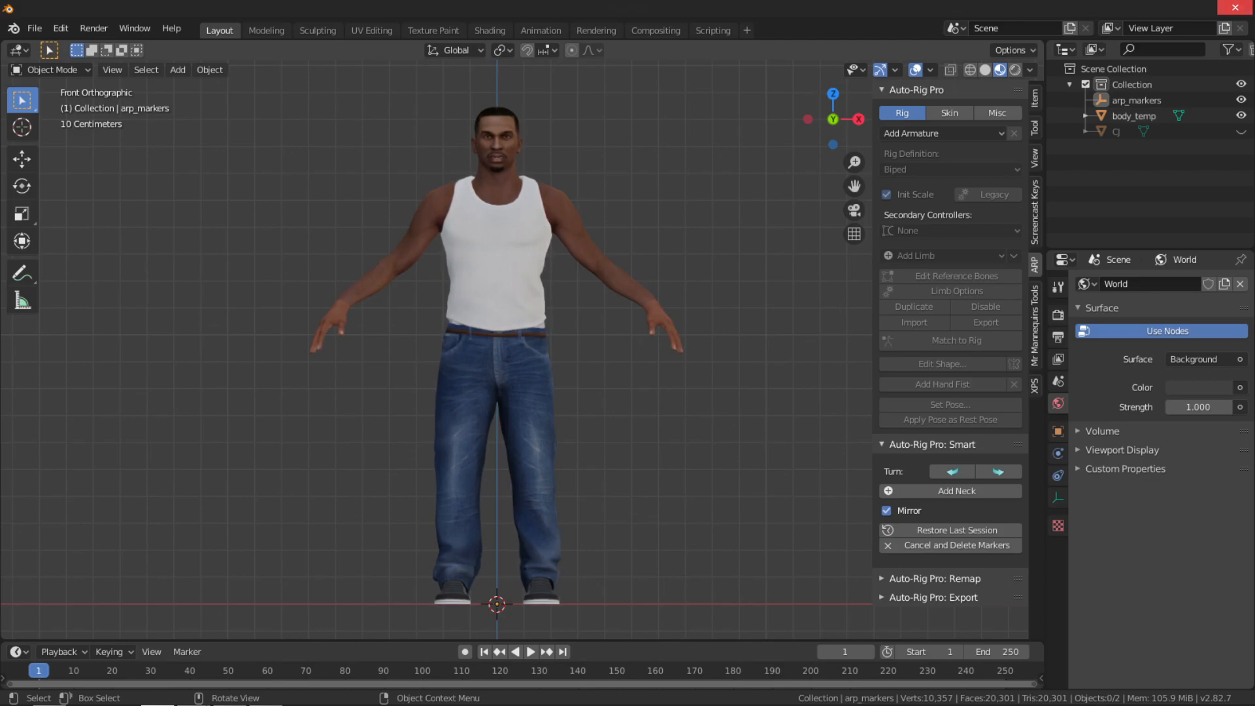
click(968, 496)
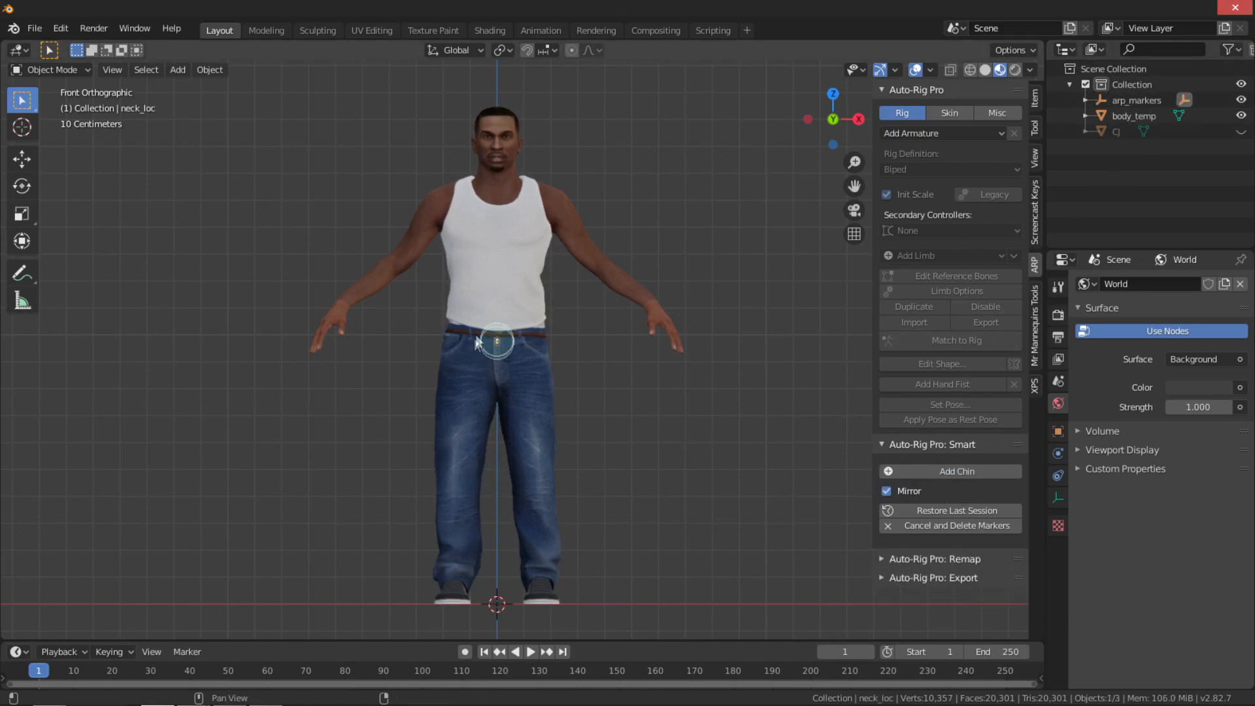
click(516, 176)
shift+middle_drag(466, 188, 465, 209)
scroll(465, 209, up, 3)
middle_drag(532, 311, 515, 360)
key(KP_1)
key(g)
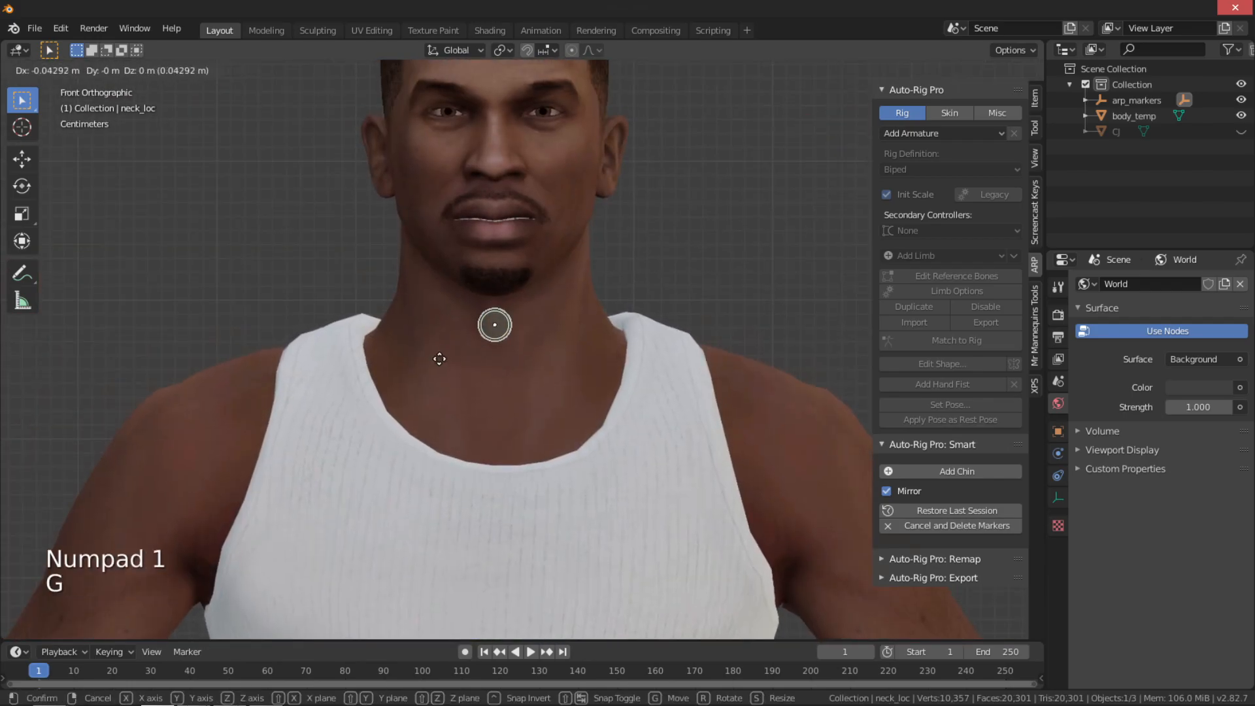
click(601, 370)
Add the chin marker and drop it just above the neck marker
scroll(601, 370, down, 8)
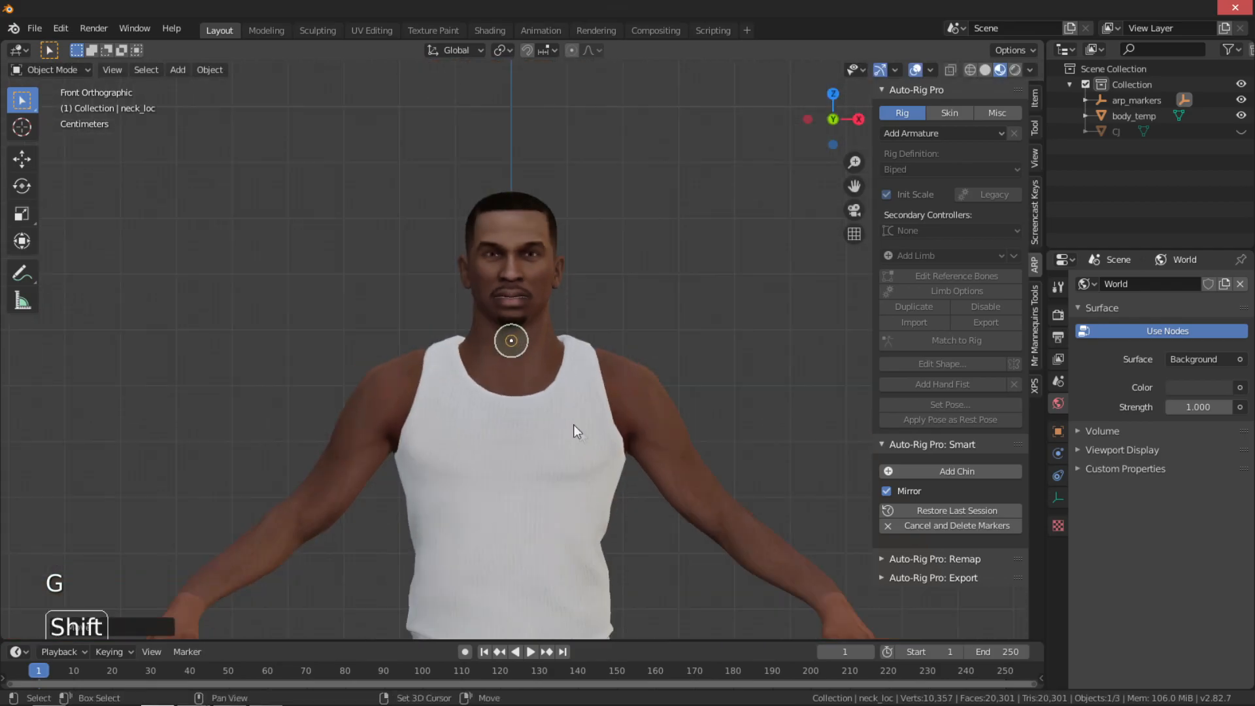
shift+scroll(550, 285, up, 2)
scroll(567, 371, down, 4)
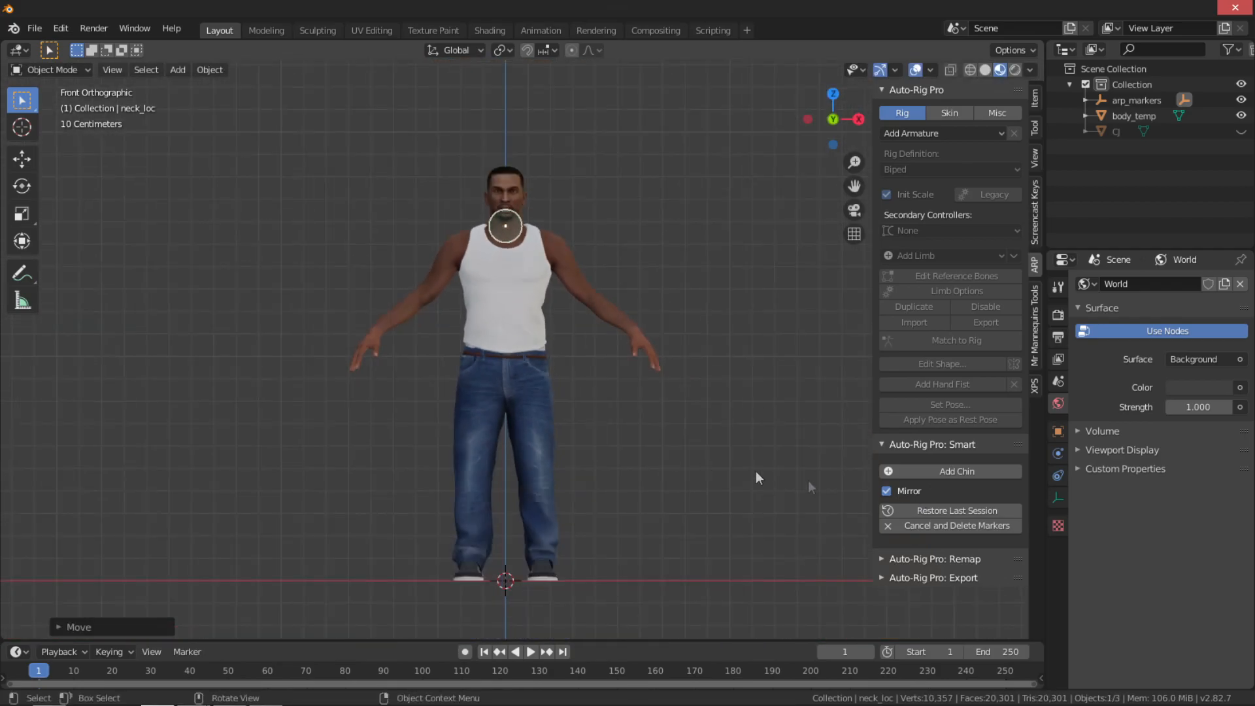
click(956, 473)
click(512, 214)
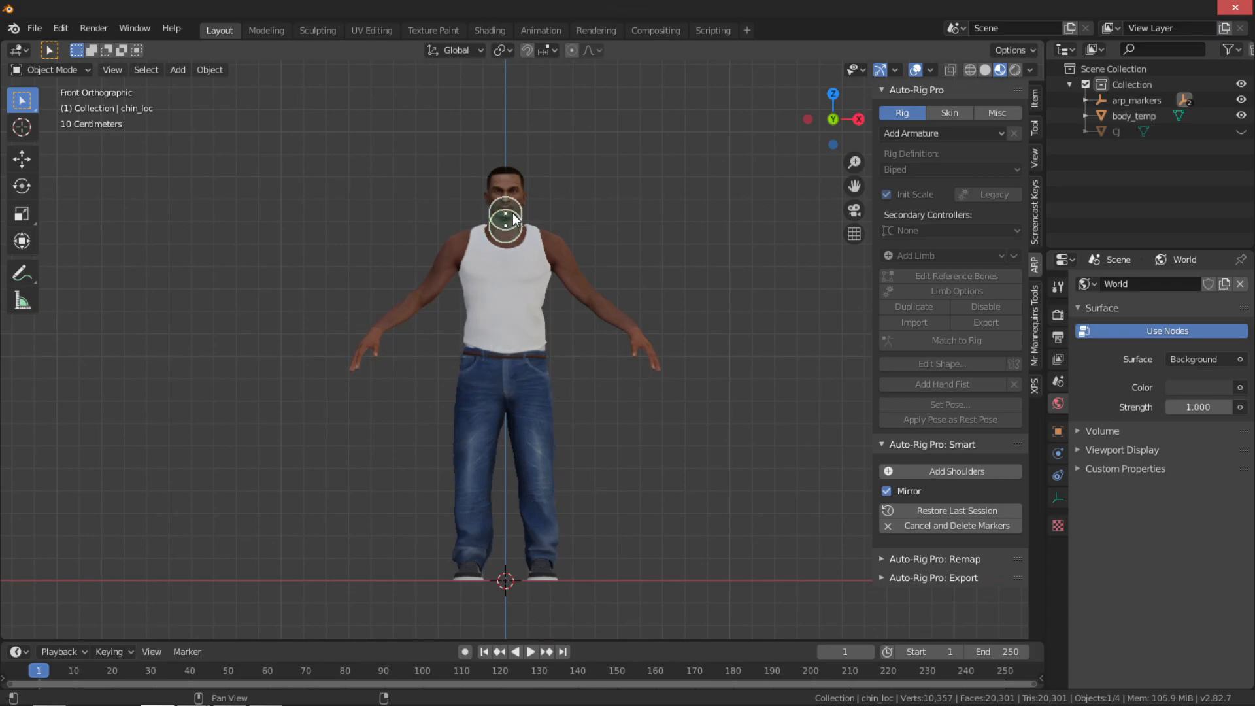
Reposition the chin marker onto the lower part of the chin, over the goatee
shift+middle_drag(521, 229, 545, 386)
scroll(561, 490, up, 10)
scroll(477, 366, up, 3)
mouse_move(557, 573)
shift+middle_down()
mouse_move(478, 364)
mouse_move(577, 414)
shift+middle_up()
key(g)
right_click(545, 412)
click(542, 405)
key(g)
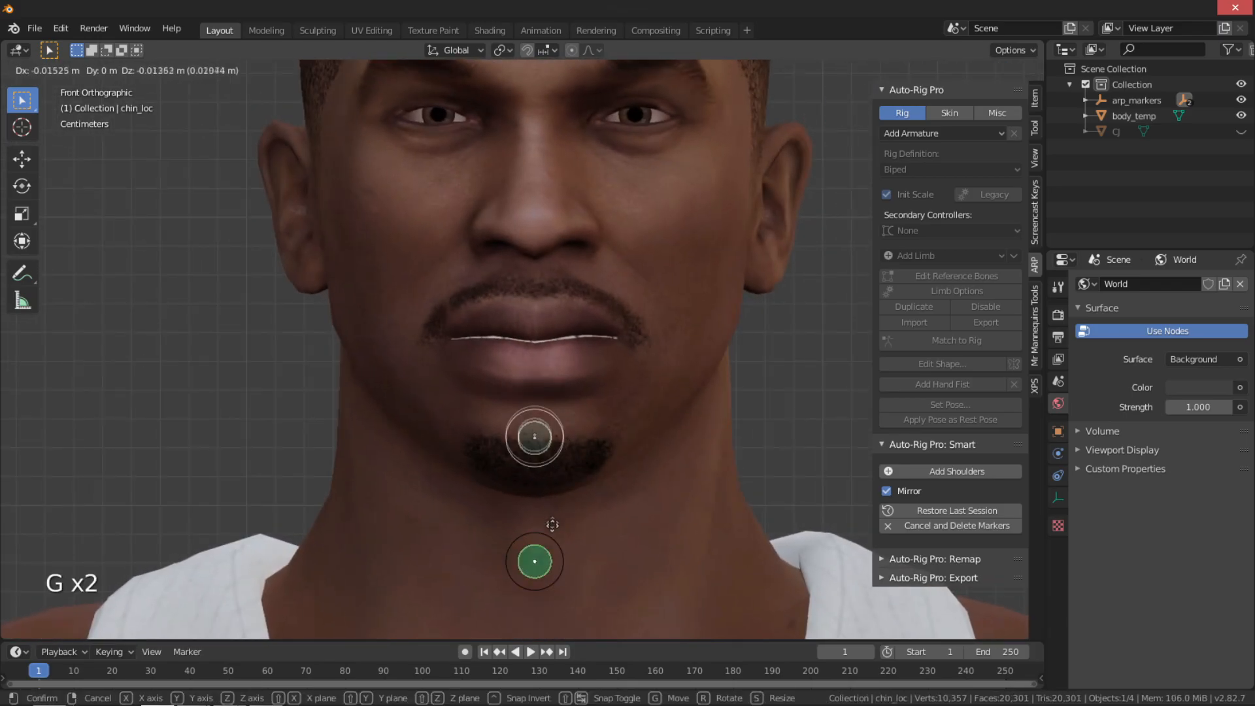
click(554, 537)
Add the mirrored shoulder markers and position them at the upper arm joints beside the tank top straps
scroll(555, 534, down, 12)
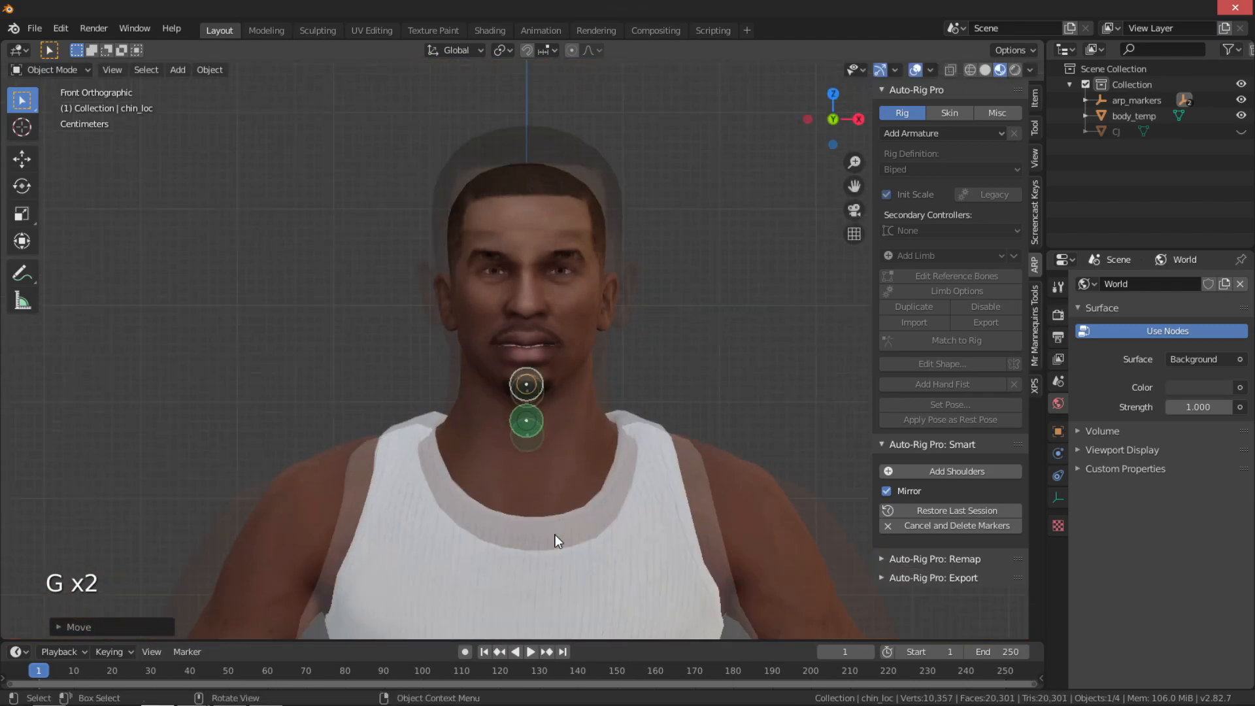
shift+middle_drag(556, 523, 571, 387)
shift+middle_drag(682, 429, 680, 421)
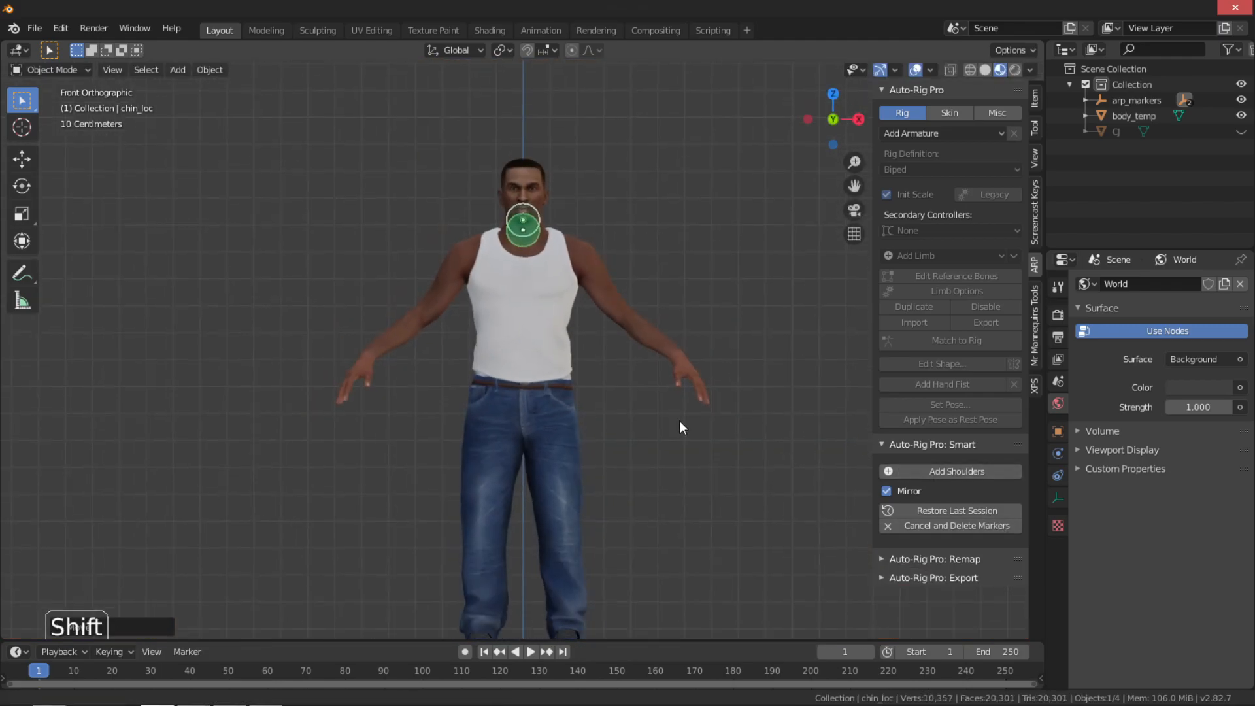
click(957, 470)
click(578, 260)
scroll(618, 268, up, 4)
mouse_move(687, 269)
shift+middle_down()
mouse_move(678, 462)
mouse_move(622, 365)
shift+middle_up()
scroll(678, 461, up, 4)
key(g)
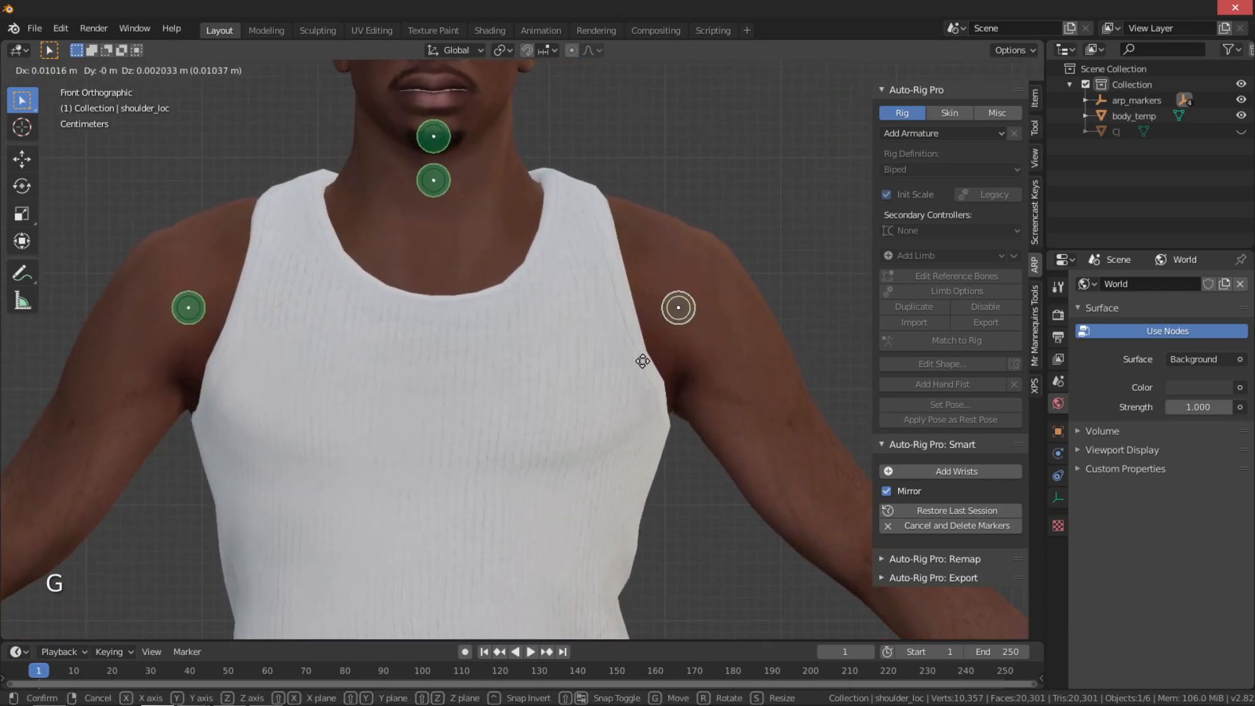
click(632, 368)
Add the mirrored wrist markers and position them at the joints between forearms and hands
scroll(654, 370, down, 8)
shift+scroll(535, 363, down, 2)
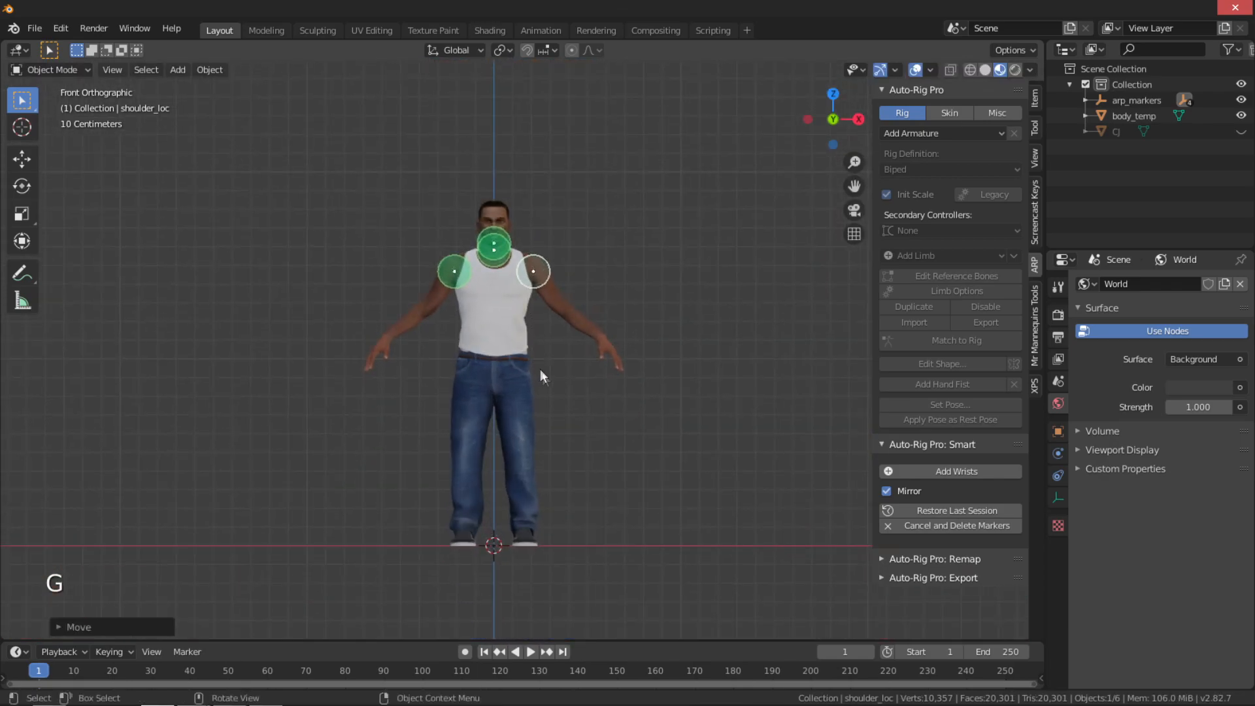
scroll(535, 363, up, 2)
click(961, 471)
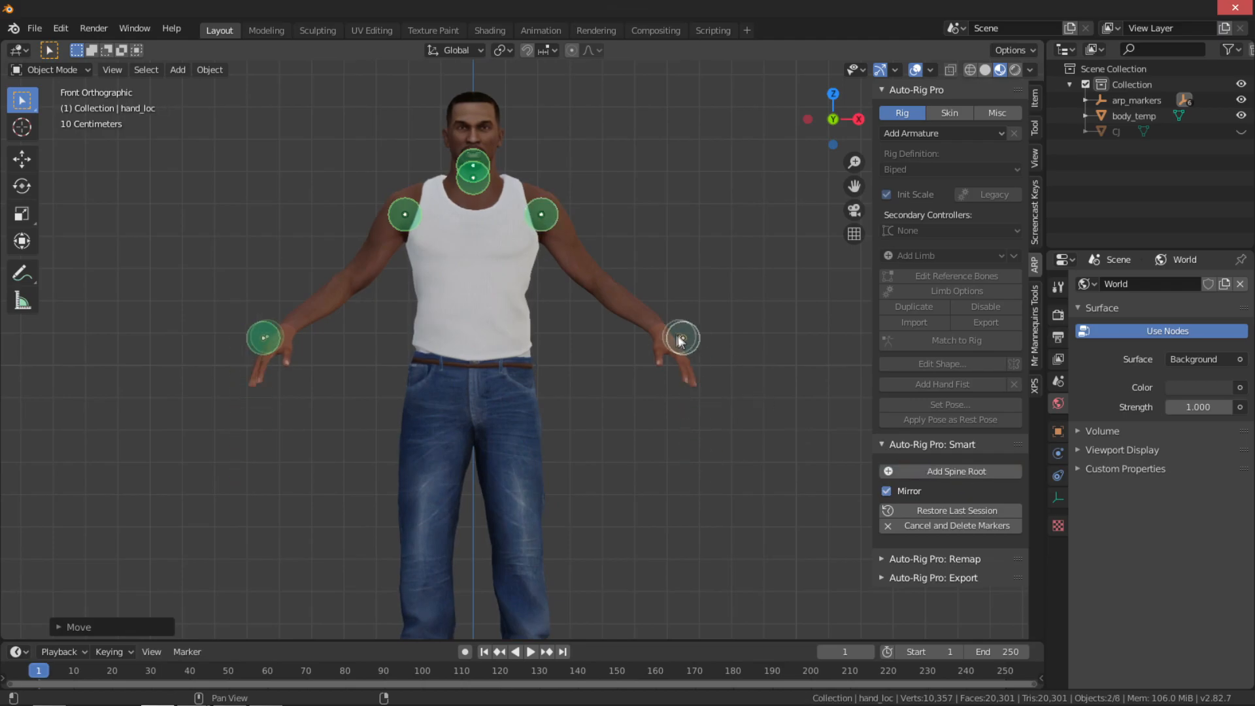
click(659, 327)
scroll(748, 360, up, 4)
shift+middle_drag(748, 360, 615, 368)
scroll(763, 426, up, 3)
shift+middle_drag(782, 400, 688, 432)
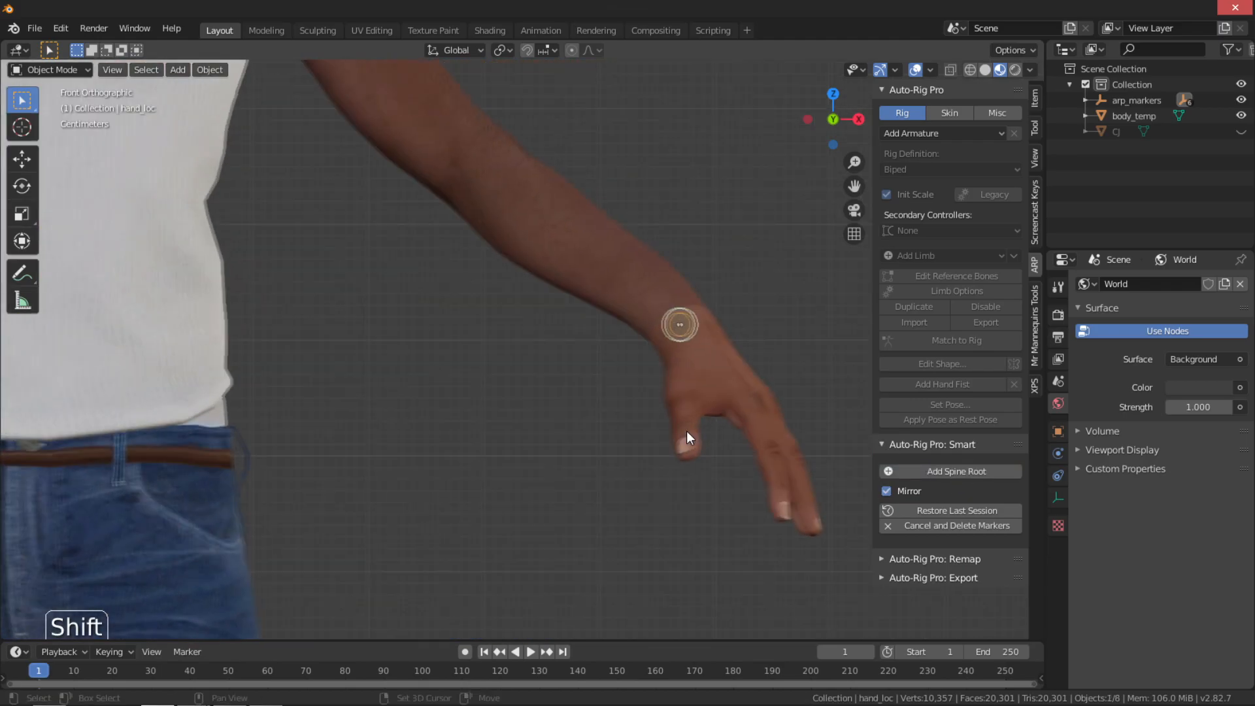
scroll(690, 423, up, 2)
key(g)
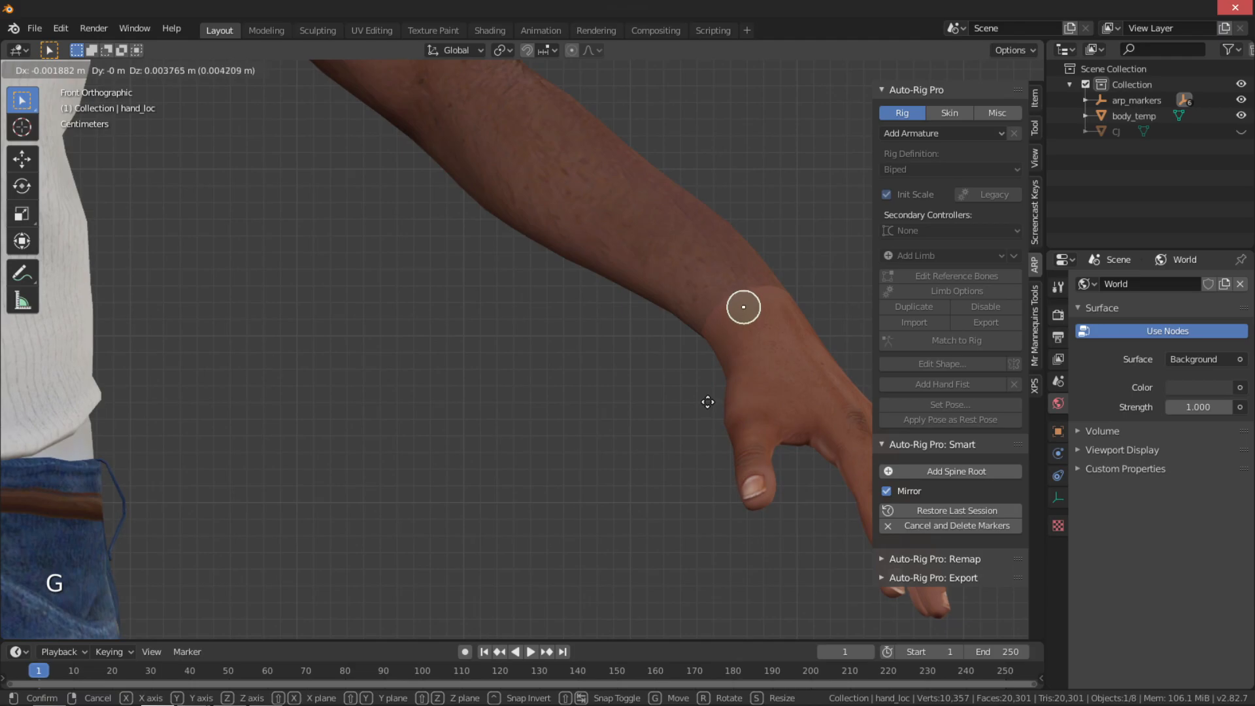
click(705, 399)
Add the spine root marker and position it on the centre line of the pelvis, just below the belt
scroll(673, 438, down, 8)
shift+middle_drag(578, 395, 666, 380)
scroll(666, 380, down, 1)
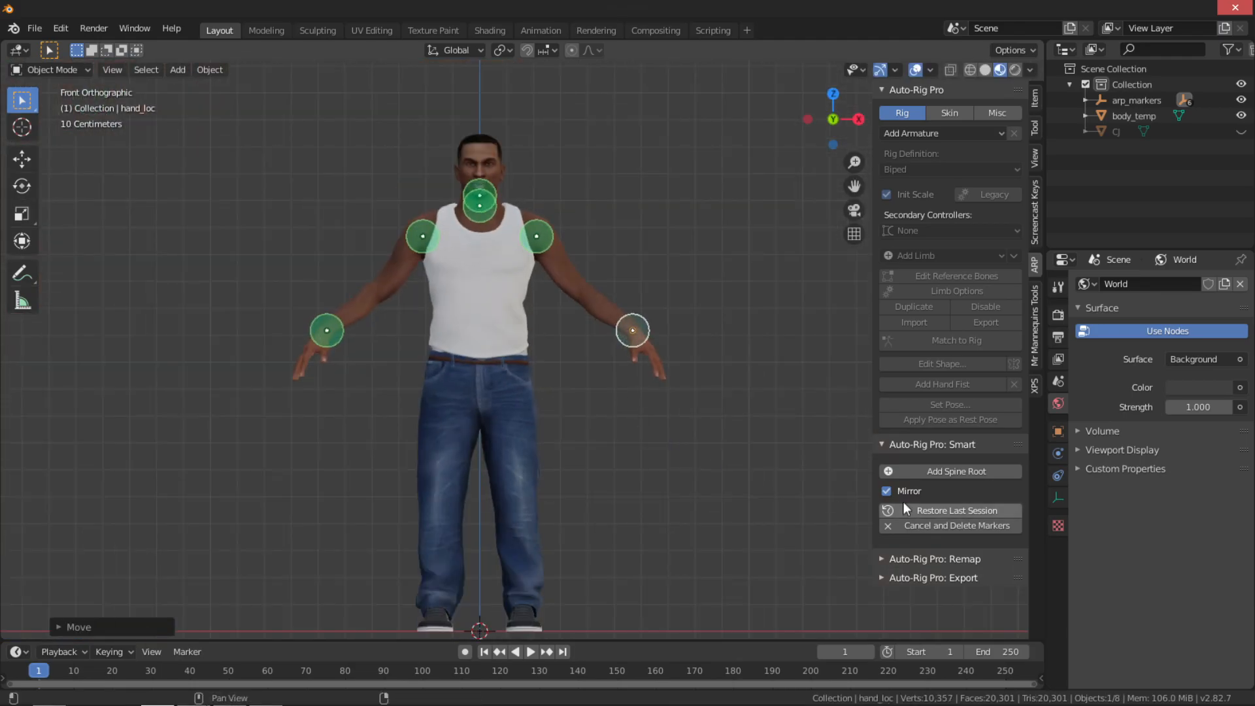
click(954, 471)
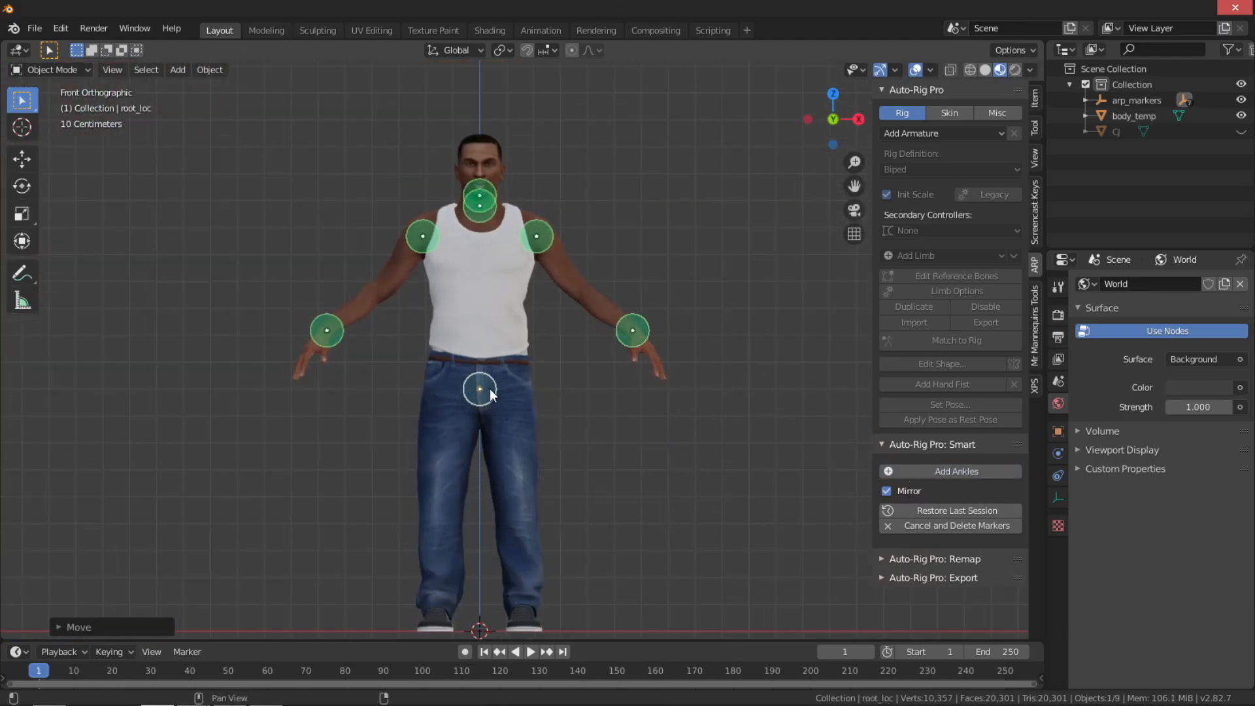
click(480, 388)
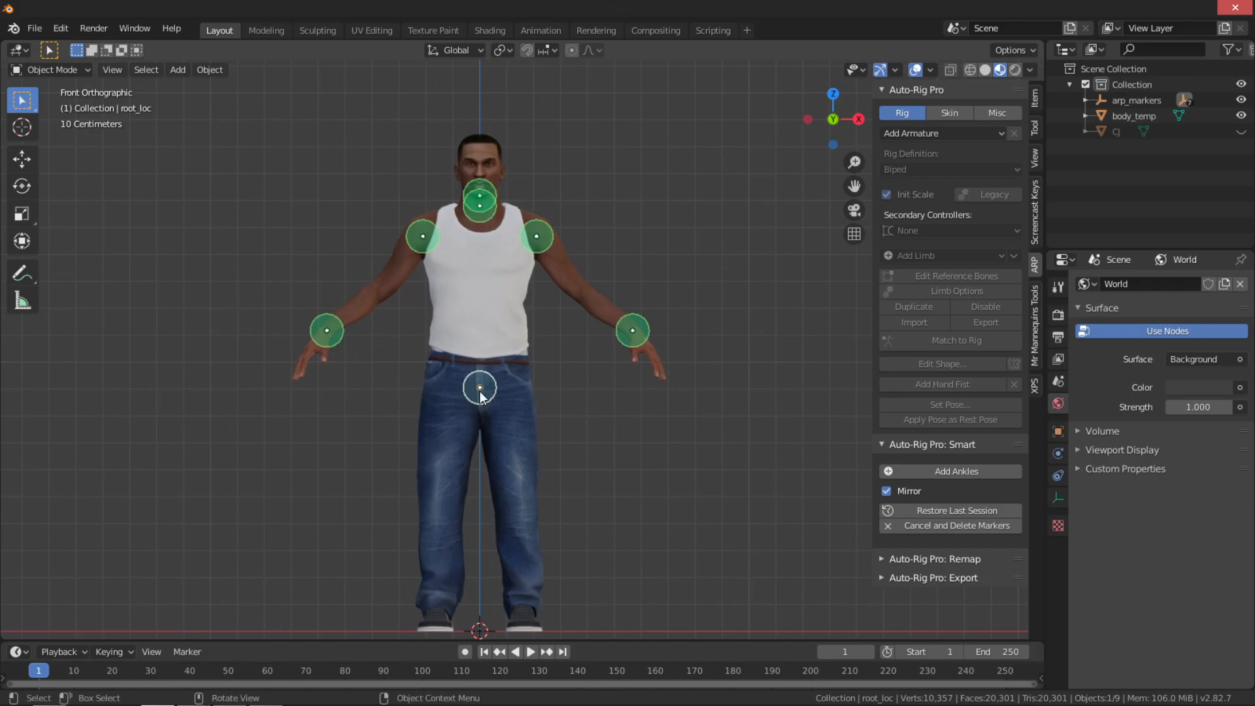
key(g)
click(489, 387)
Add the mirrored ankle markers and position them near the hem of the jeans above the shoes
scroll(492, 390, down, 4)
scroll(500, 404, up, 4)
shift+middle_drag(508, 409, 557, 359)
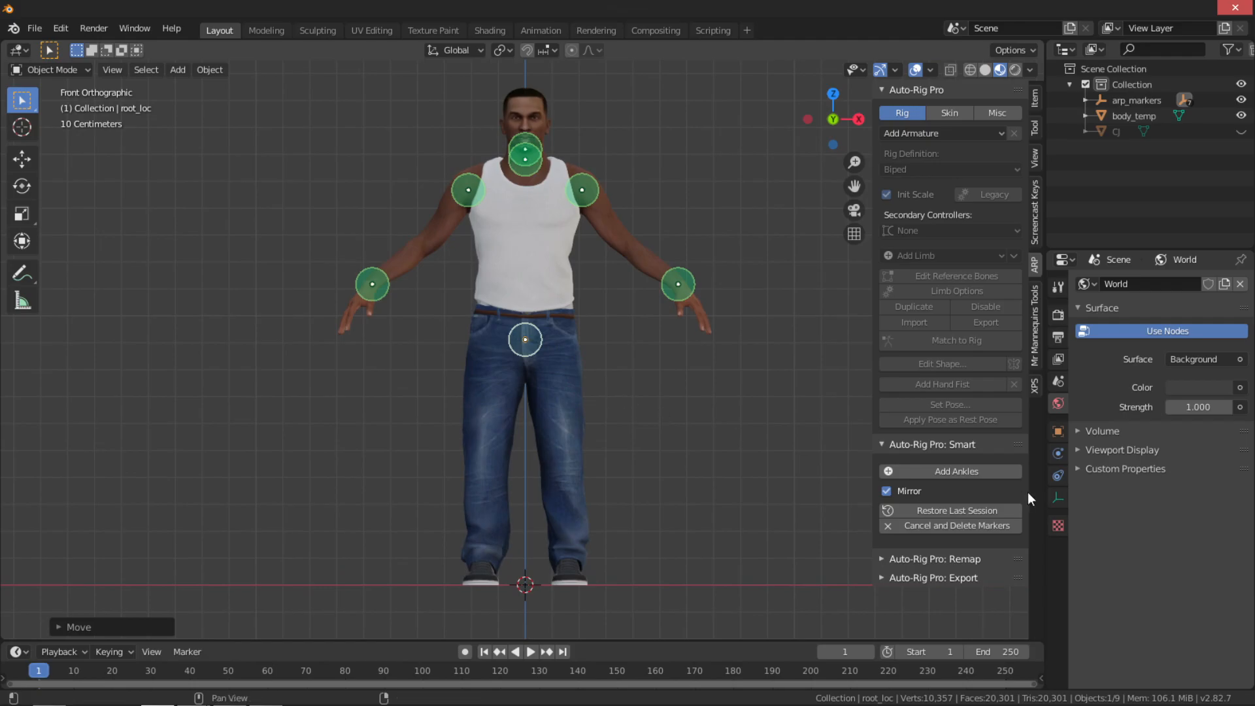
click(998, 472)
click(571, 553)
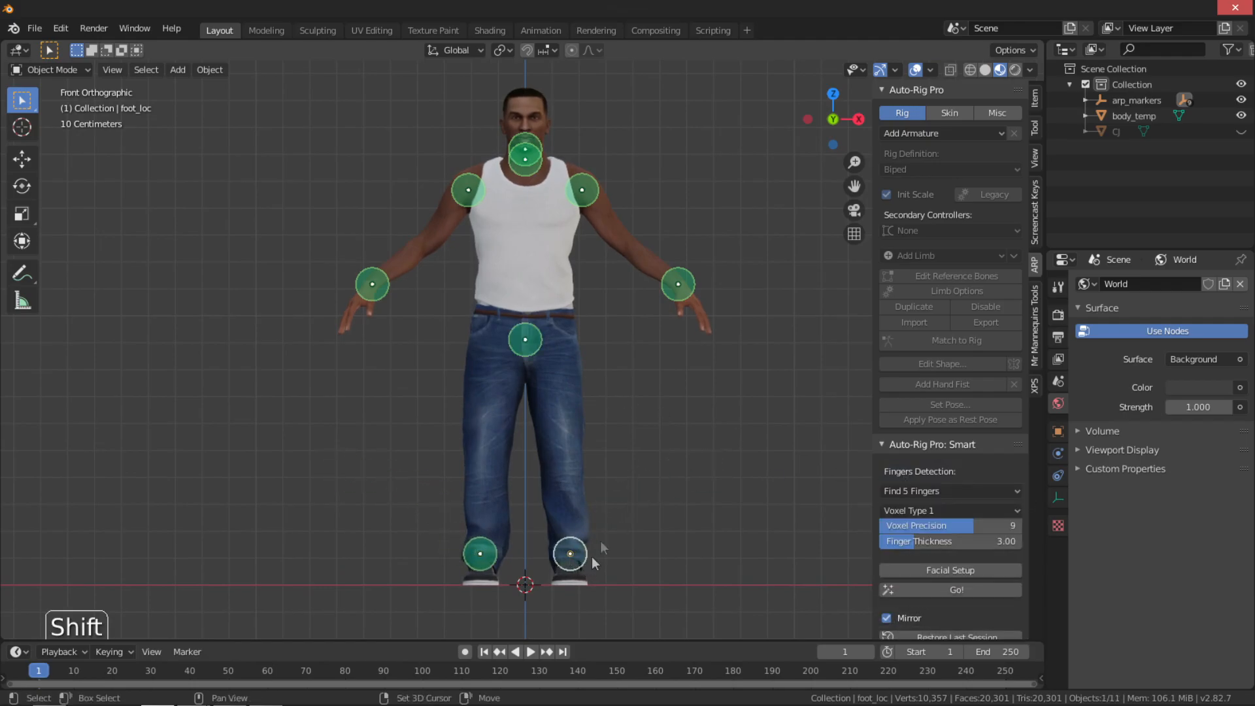
scroll(603, 369, up, 5)
key(g)
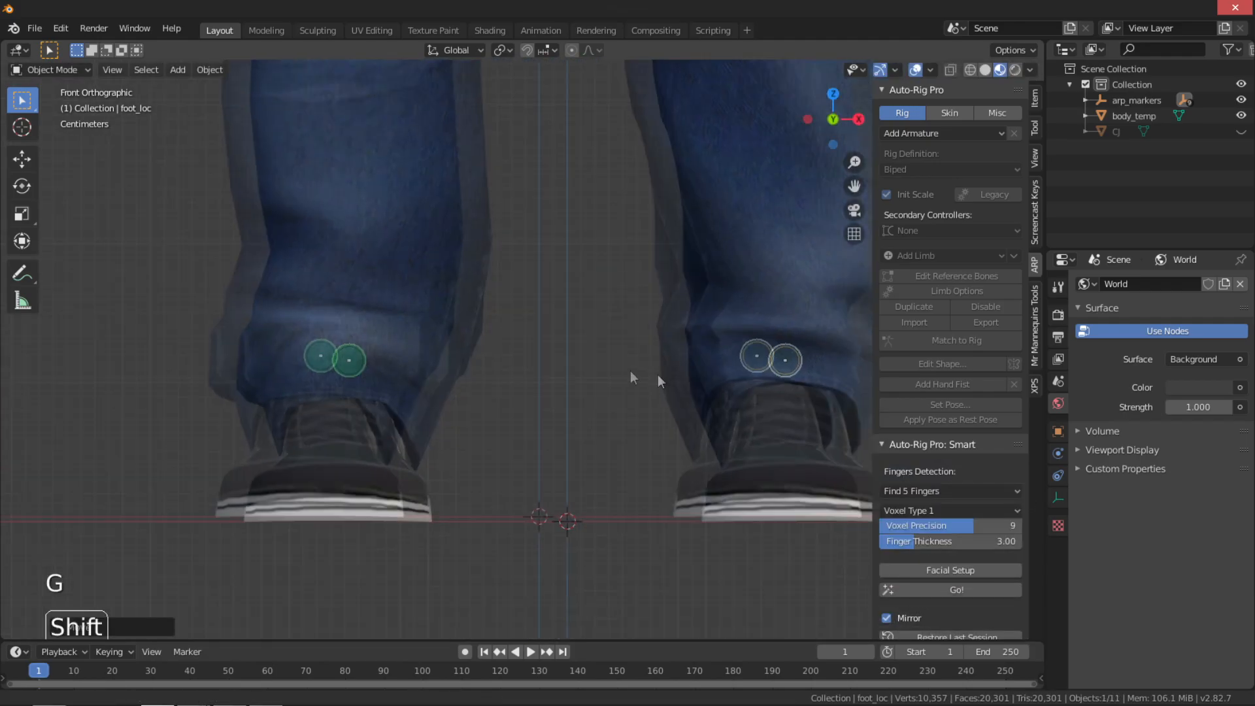
click(607, 367)
Switch to Wireframe shading and centre the ankle markers on the hidden ankles inside the trouser legs
key(z)
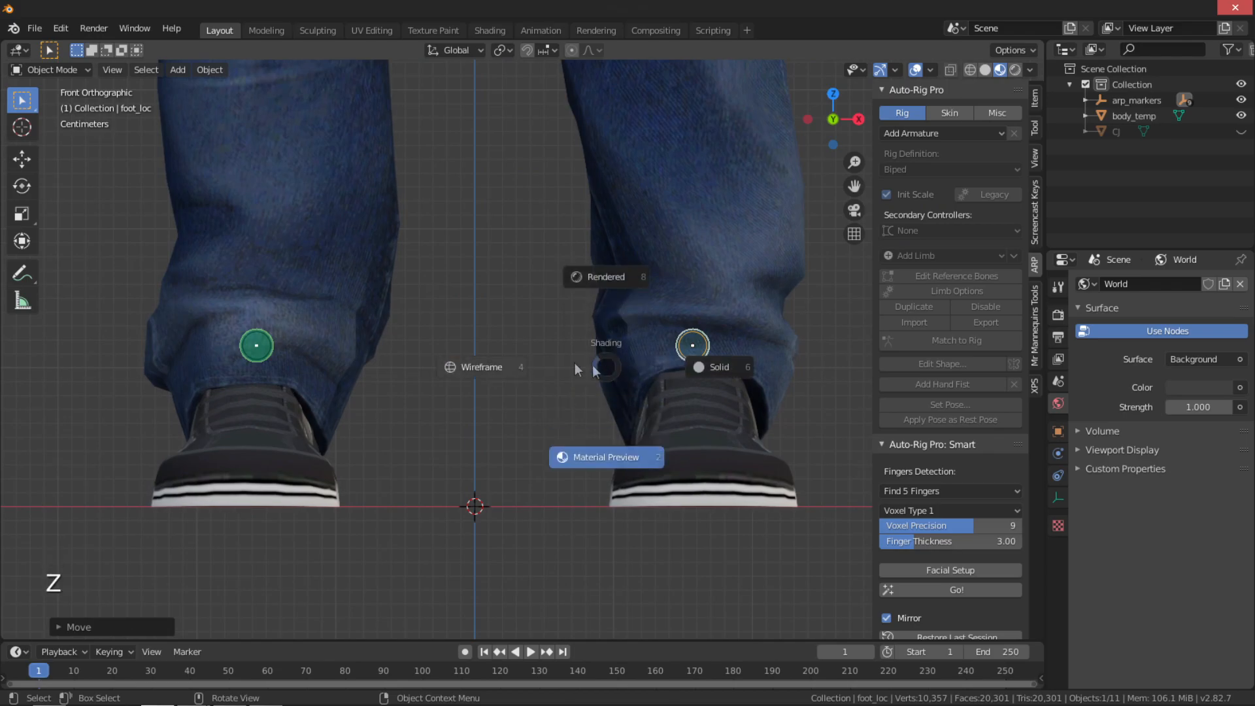
click(477, 368)
key(g)
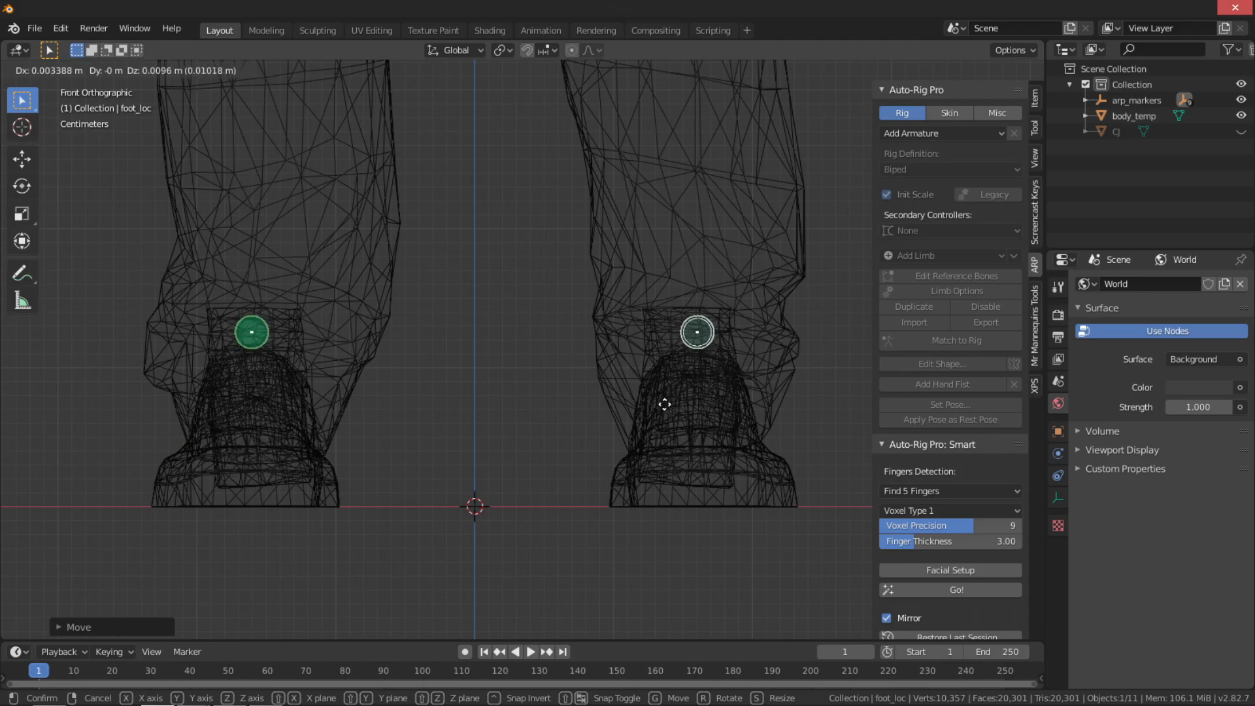
click(664, 405)
Return to Material Preview shading and run the Smart detection to generate the reference bones from the markers
scroll(686, 412, down, 2)
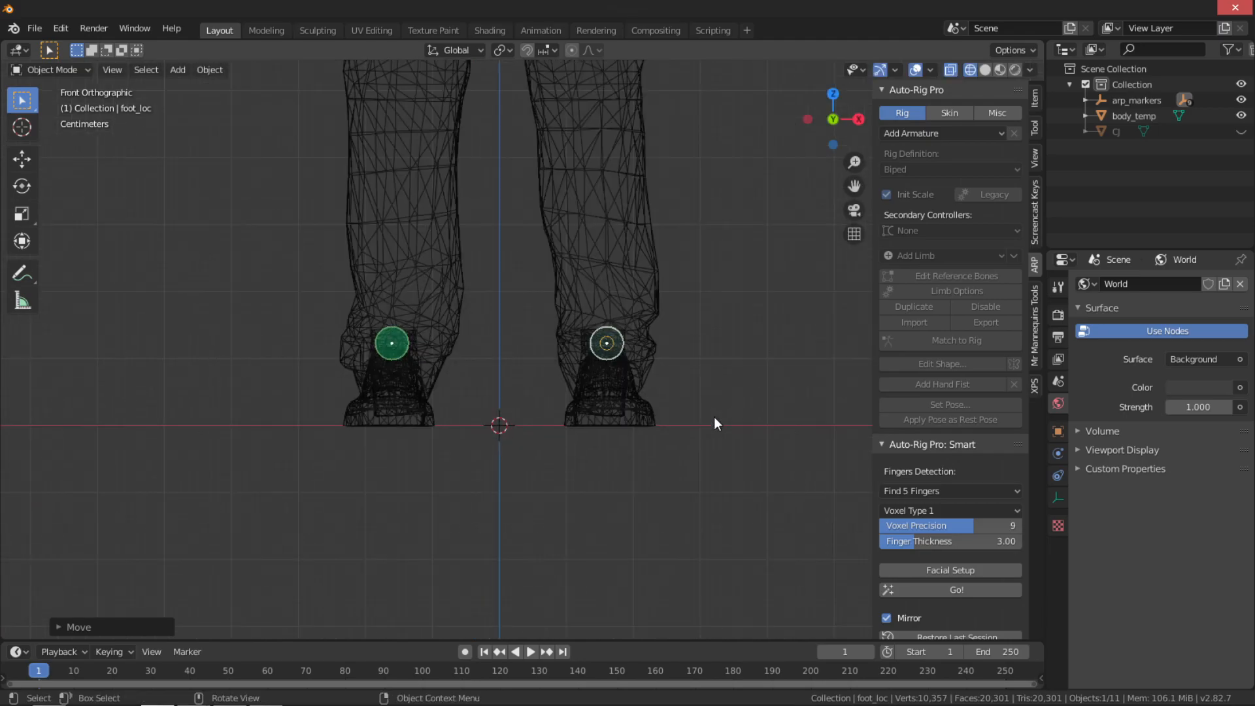
key(z)
click(667, 438)
scroll(578, 347, down, 4)
shift+scroll(547, 430, up, 6)
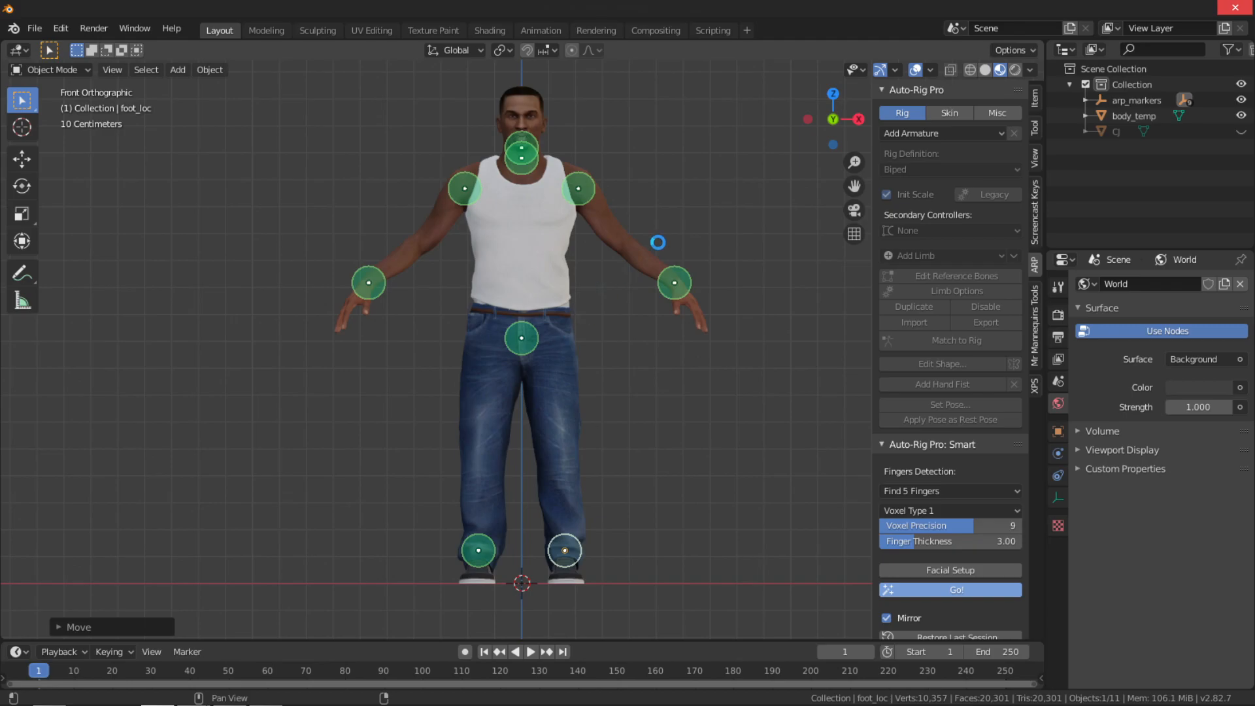
In the right orthographic view, move the knee joint backward along Y to the middle of the leg
middle_drag(554, 213, 598, 265)
scroll(602, 300, up, 1)
shift+middle_drag(591, 337, 580, 261)
scroll(580, 294, up, 1)
middle_drag(583, 366, 517, 369)
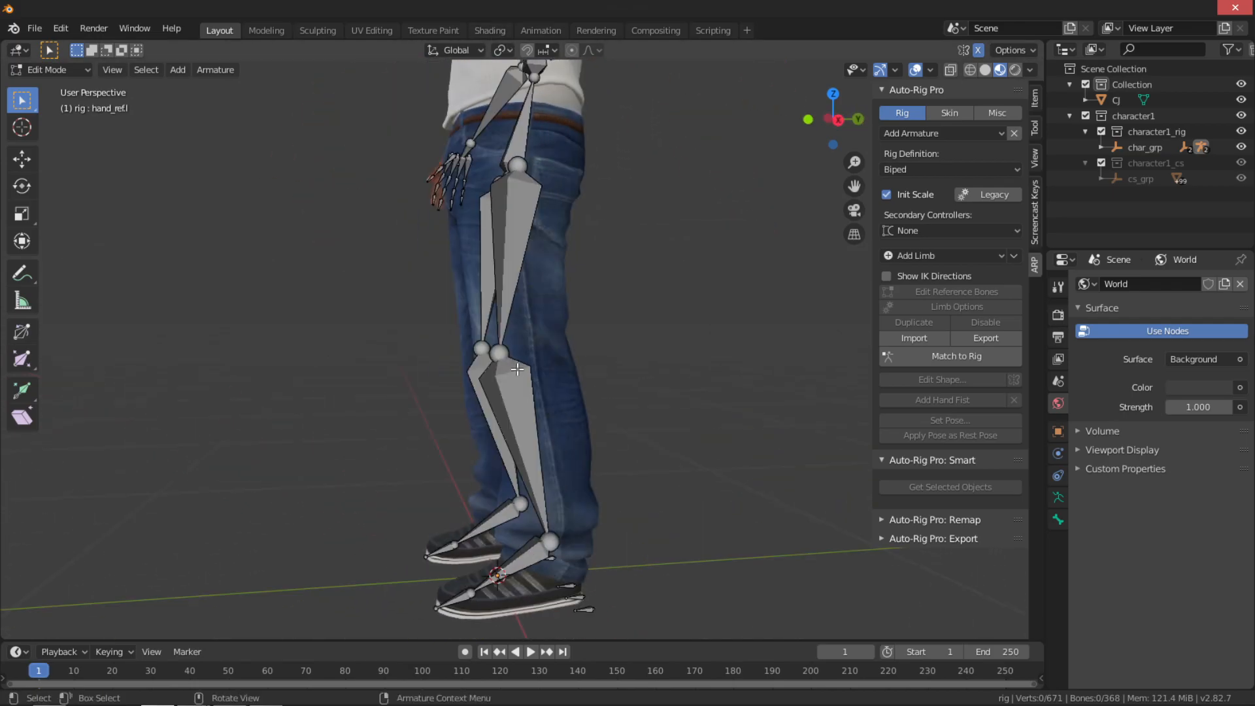
key(KP_3)
scroll(568, 277, down, 3)
scroll(333, 507, up, 3)
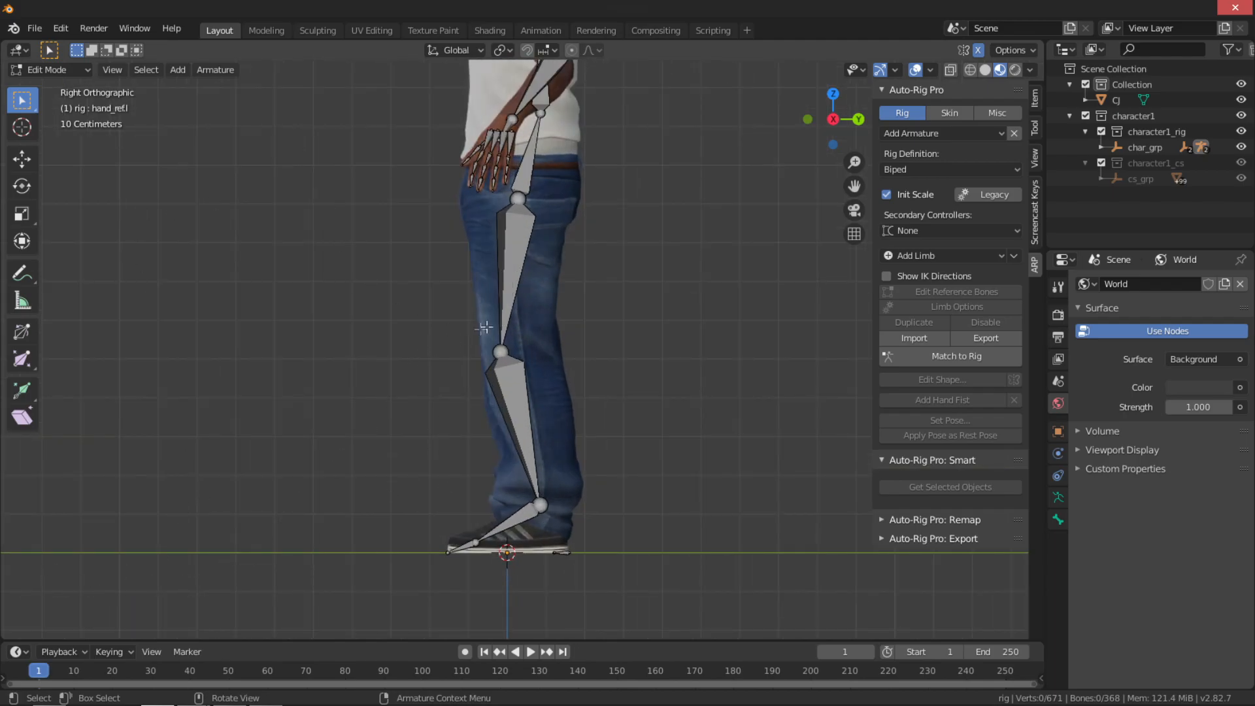
scroll(487, 336, up, 4)
click(477, 353)
key(g)
key(g)
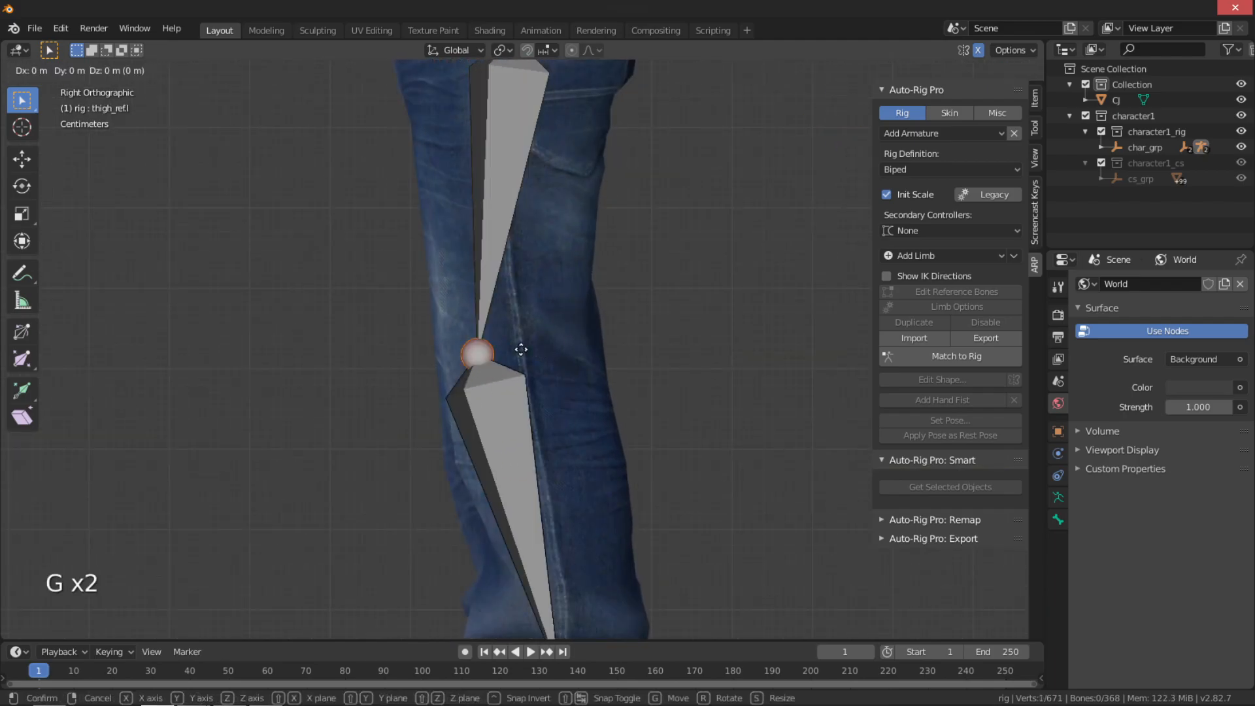
key(y)
click(560, 341)
Raise the tip of the toe bone along Z to the upper edge of the shoe sole
scroll(560, 343, down, 4)
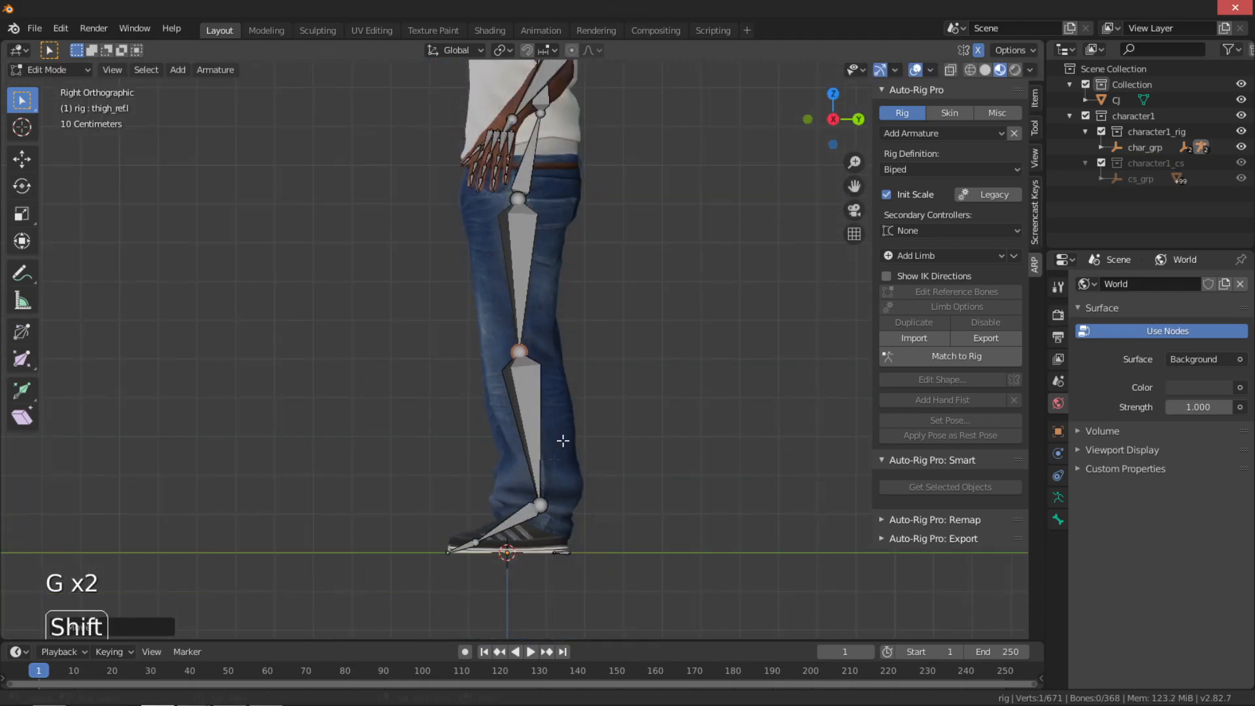
shift+middle_drag(543, 531, 577, 414)
scroll(577, 414, up, 5)
shift+middle_drag(392, 561, 386, 437)
scroll(386, 438, up, 3)
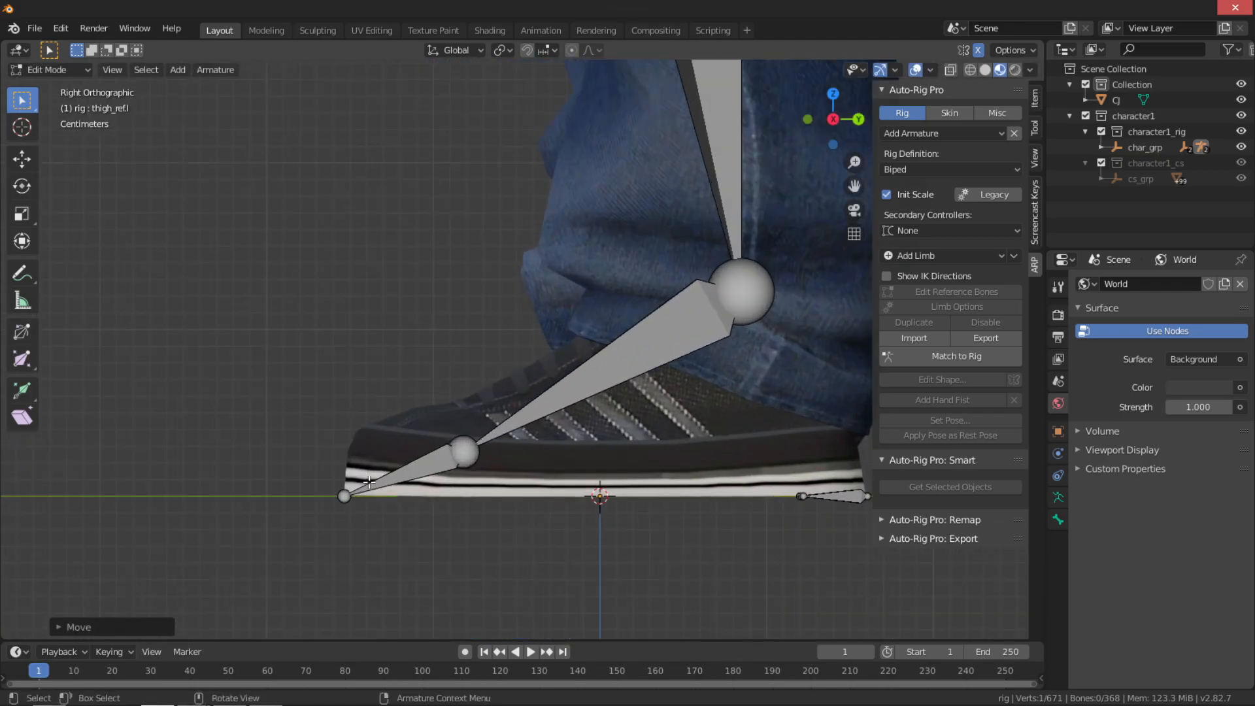
click(334, 493)
key(g)
key(z)
click(338, 463)
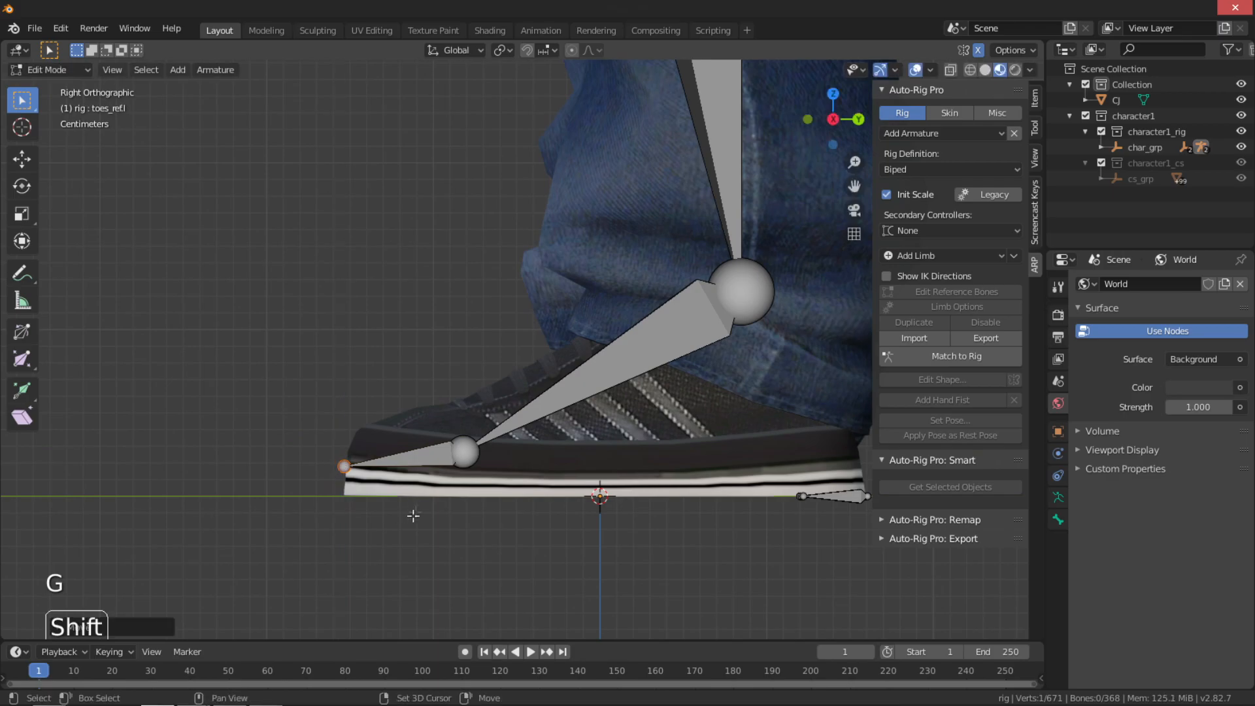
shift+middle_drag(409, 515, 412, 478)
scroll(462, 445, up, 2)
key(g)
key(z)
right_click(451, 451)
key(g)
right_click(450, 452)
Fine-tune the height of the joint between the foot and toe bones along Z
click(450, 452)
key(g)
key(z)
click(450, 450)
scroll(686, 349, down, 3)
shift+middle_drag(690, 347, 637, 416)
scroll(562, 274, down, 3)
shift+middle_drag(581, 242, 569, 396)
scroll(575, 269, down, 2)
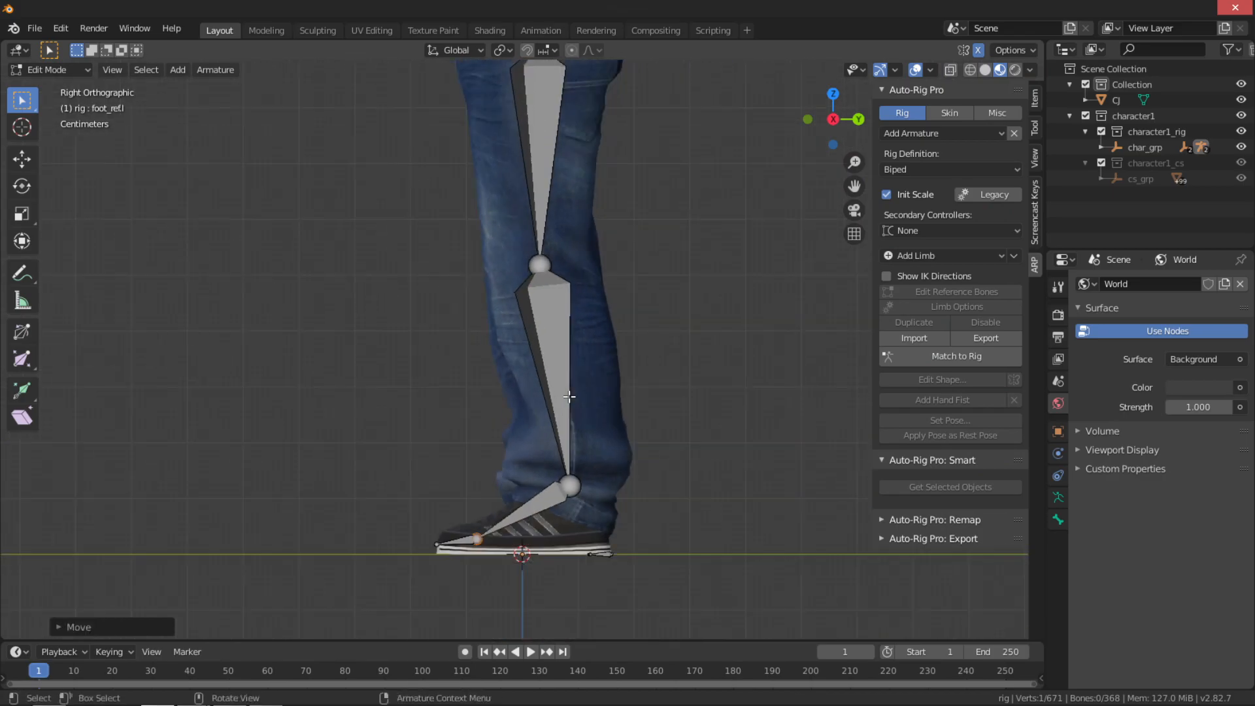
Move the left hand's reference joints to fit inside the mesh, checking them from several angles
shift+middle_drag(578, 283, 591, 635)
middle_drag(552, 404, 604, 422)
click(464, 354)
scroll(507, 347, up, 2)
key(g)
click(501, 398)
middle_drag(604, 422, 577, 399)
scroll(812, 420, up, 3)
key(g)
click(580, 406)
middle_drag(444, 408, 575, 385)
key(g)
click(644, 420)
key(g)
click(486, 456)
Fine-tune the position of the left hand's reference joints up close
scroll(457, 487, down, 2)
scroll(608, 448, down, 3)
scroll(608, 449, up, 3)
scroll(566, 372, up, 1)
scroll(743, 513, up, 4)
shift+middle_drag(743, 512, 582, 416)
middle_drag(581, 416, 606, 432)
click(502, 444)
key(g)
click(495, 439)
middle_drag(493, 437, 577, 374)
key(KP_Decimal)
key(g)
click(569, 376)
Align the two middle joints of the left index finger with its knuckle creases
scroll(261, 445, down, 2)
shift+middle_drag(213, 462, 450, 322)
middle_drag(450, 321, 409, 395)
scroll(408, 396, up, 2)
click(408, 396)
key(g)
click(410, 377)
click(423, 223)
key(g)
click(426, 226)
Align the two middle joints of the left middle finger with its knuckle creases
shift+middle_drag(242, 392, 461, 381)
click(440, 368)
key(g)
click(433, 401)
click(441, 182)
key(g)
click(442, 180)
click(425, 389)
key(g)
click(430, 384)
Align the two middle joints of the left ring finger with its knuckle creases
click(278, 325)
key(g)
click(280, 327)
middle_drag(274, 332, 196, 356)
shift+middle_drag(196, 356, 481, 366)
key(g)
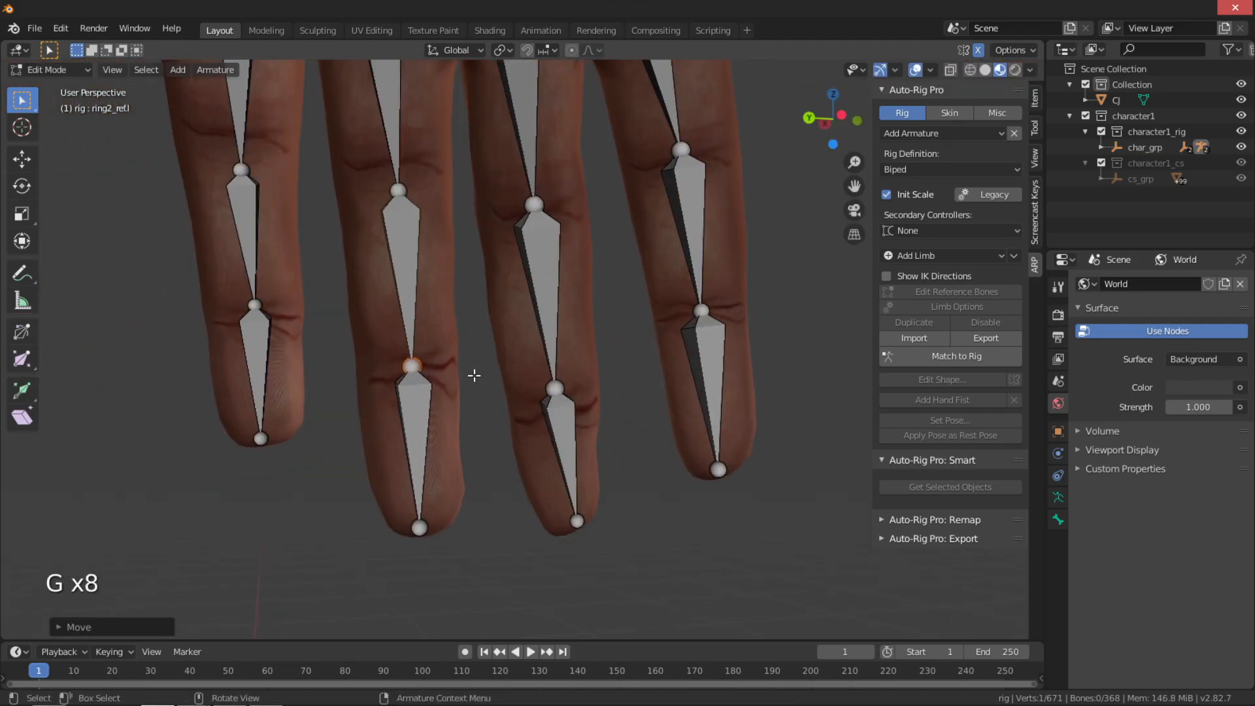
click(403, 196)
key(g)
click(402, 189)
click(416, 364)
key(g)
click(414, 365)
Align the two middle joints of the left pinky with its knuckle creases
shift+middle_drag(234, 277, 342, 289)
key(g)
click(364, 319)
key(g)
click(363, 318)
click(364, 318)
key(g)
click(365, 323)
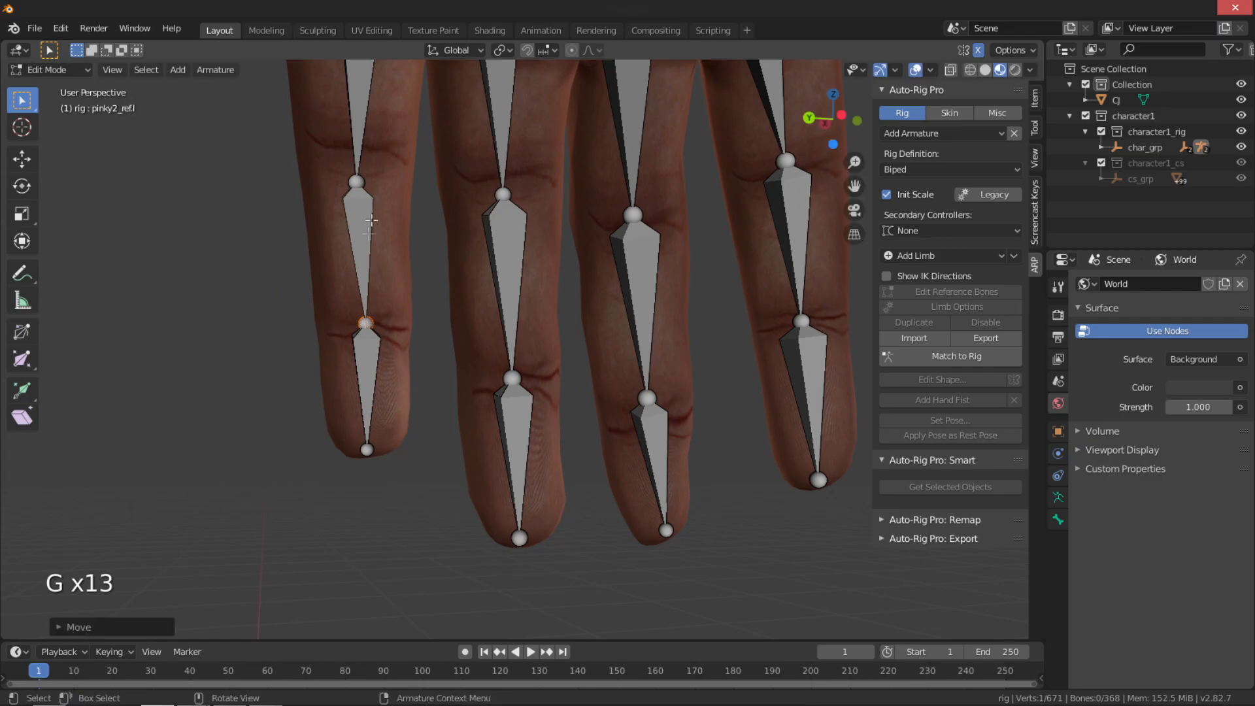
click(357, 182)
key(g)
click(357, 163)
Reposition the left elbow joint so it sits inside the arm, adjusting it from the side and from another angle
scroll(385, 196, down, 5)
middle_drag(413, 219, 709, 278)
scroll(709, 278, down, 5)
scroll(654, 294, up, 3)
middle_drag(549, 347, 655, 381)
scroll(655, 381, down, 3)
shift+middle_drag(314, 242, 545, 340)
scroll(547, 338, down, 2)
click(588, 317)
key(g)
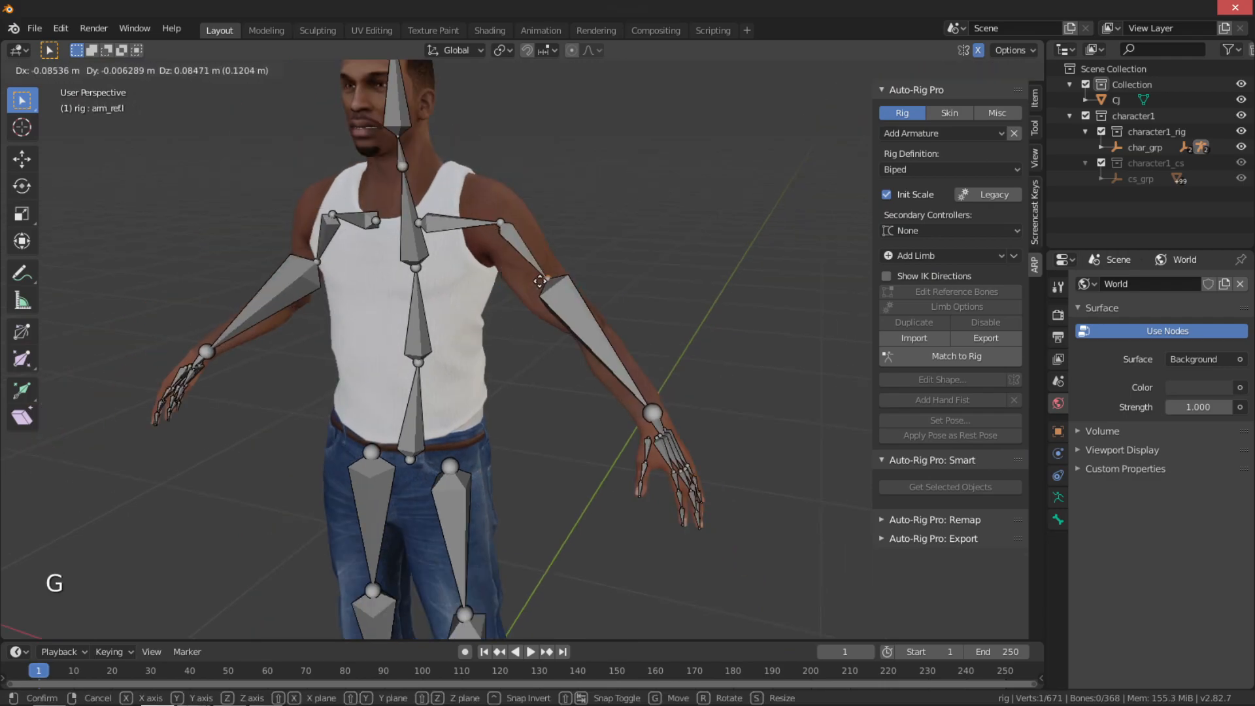
right_click(567, 295)
scroll(530, 291, down, 2)
middle_drag(530, 291, 435, 281)
scroll(509, 301, up, 5)
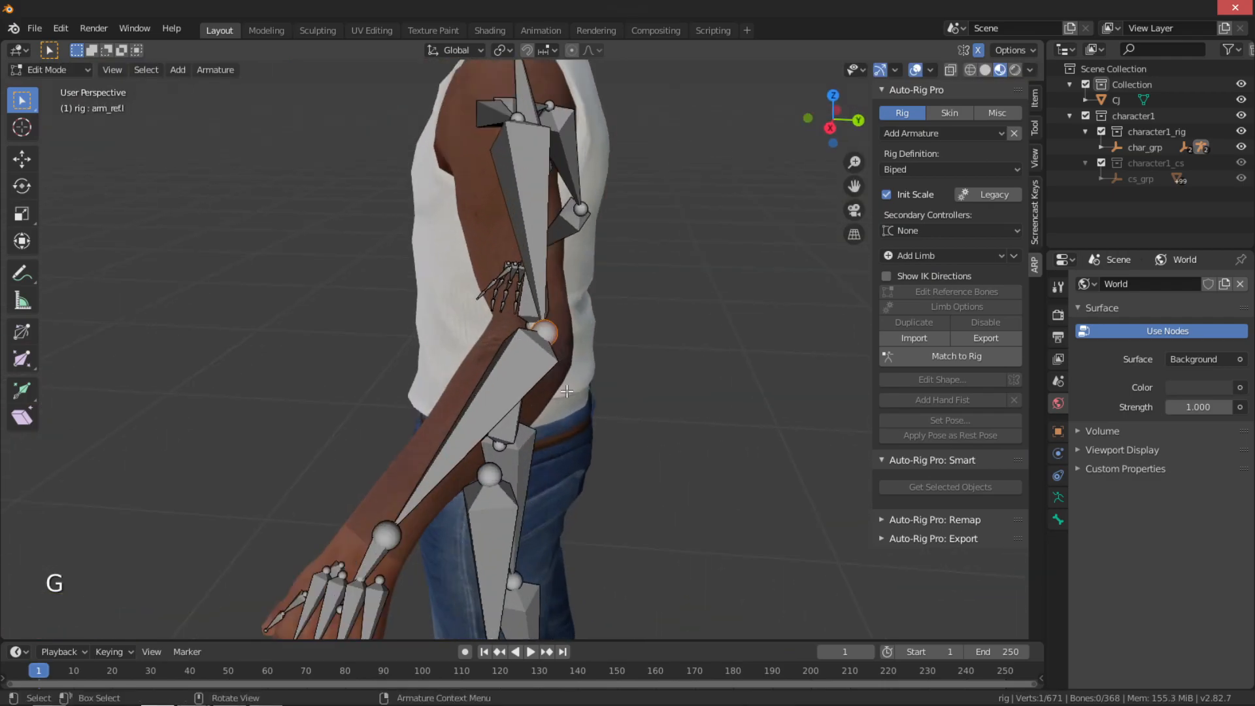
key(g)
click(559, 395)
middle_drag(558, 394, 686, 400)
key(g)
click(400, 366)
Select the head reference bone and shift it slightly to fit the head in side view
scroll(401, 365, down, 4)
scroll(644, 395, up, 3)
shift+middle_drag(616, 303, 505, 371)
shift+middle_drag(505, 372, 513, 437)
click(521, 306)
key(g)
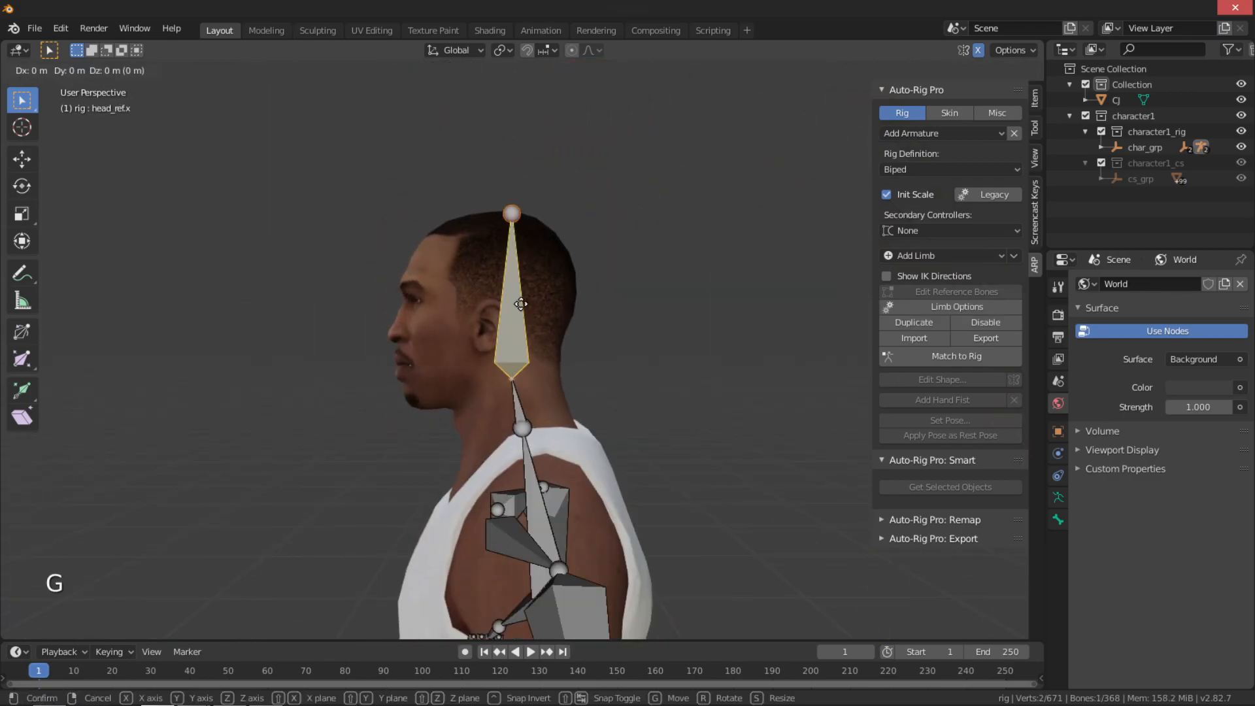
middle_click(523, 307)
right_click(530, 307)
scroll(531, 307, up, 1)
key(g)
click(531, 308)
Adjust the head bone's base joint, and move its tip slightly forward along the global Y axis
click(499, 388)
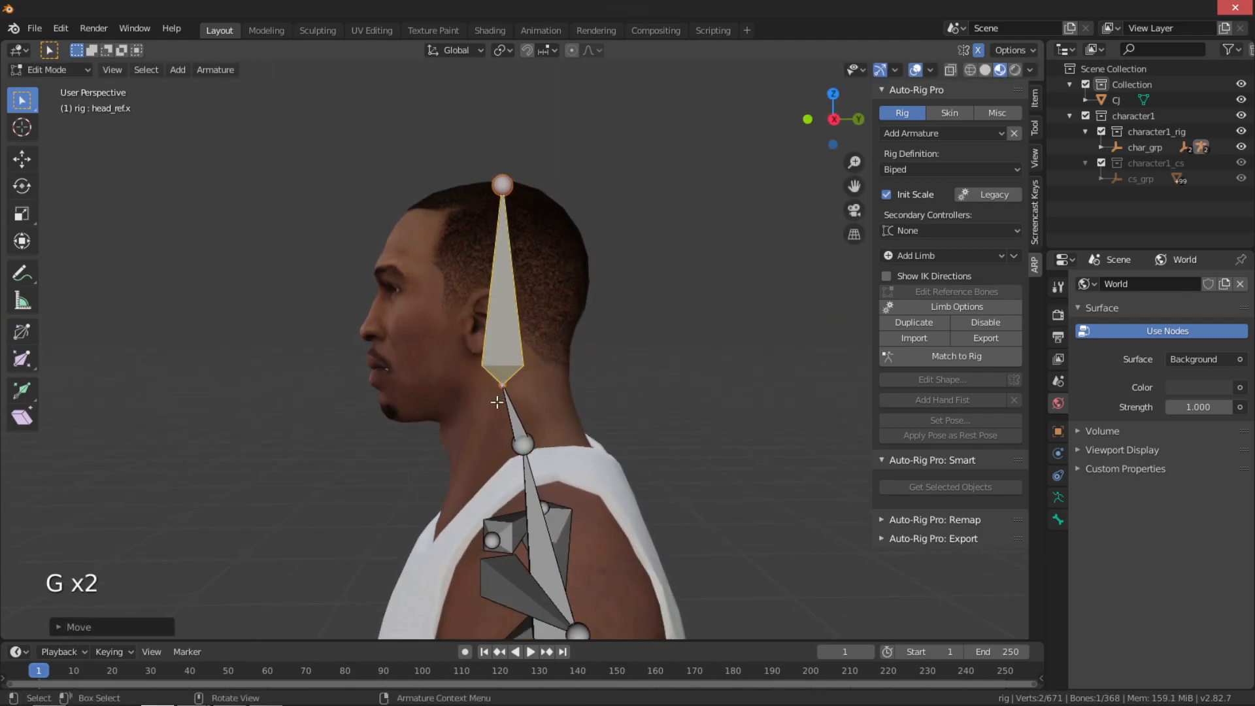
key(g)
click(501, 387)
click(508, 175)
key(g)
middle_click(506, 175)
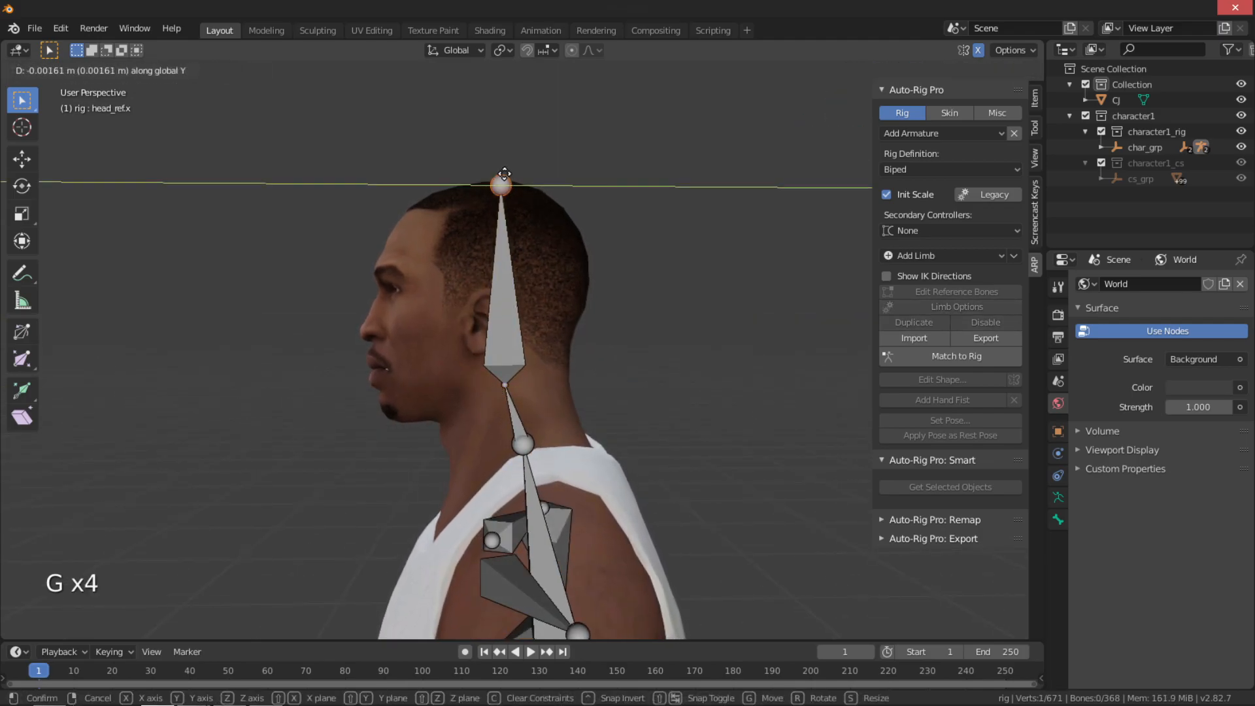
click(504, 175)
Set the spine's bone count to 4 in its limb options
middle_drag(390, 400, 538, 411)
scroll(542, 425, down, 6)
shift+middle_drag(607, 575, 580, 464)
scroll(518, 368, up, 2)
scroll(523, 392, up, 1)
middle_drag(503, 373, 477, 366)
shift+middle_drag(477, 363, 496, 460)
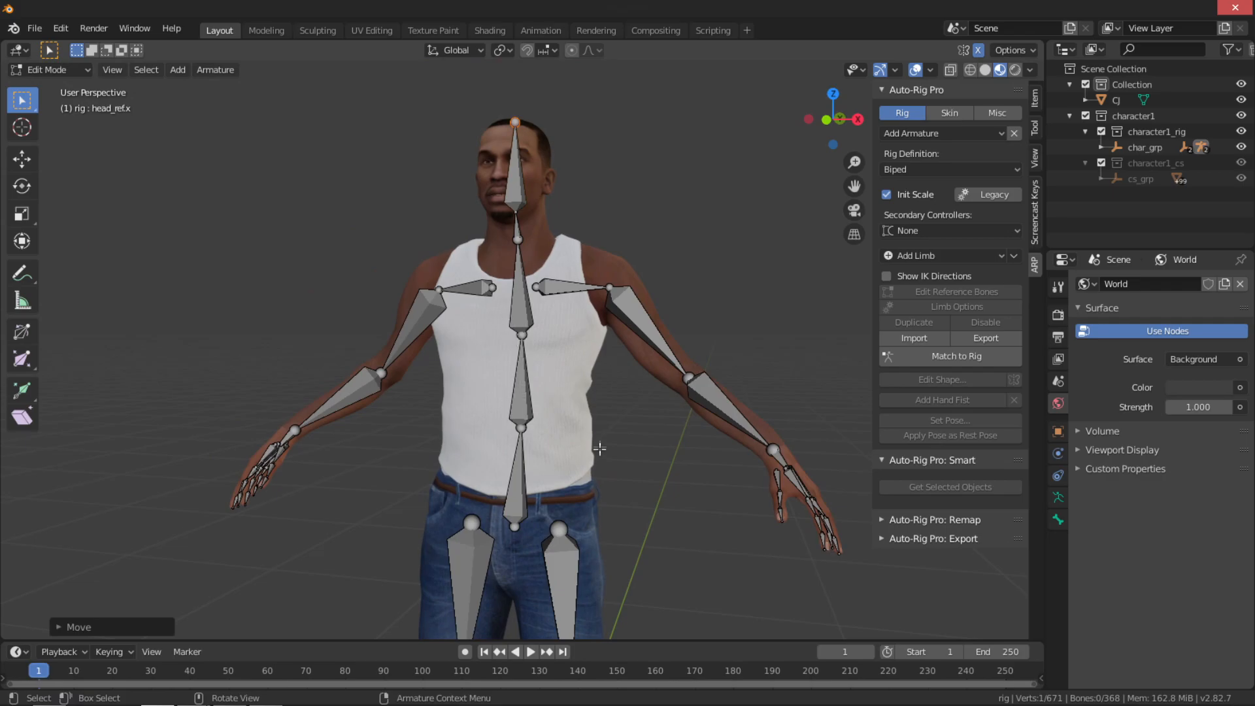
click(520, 392)
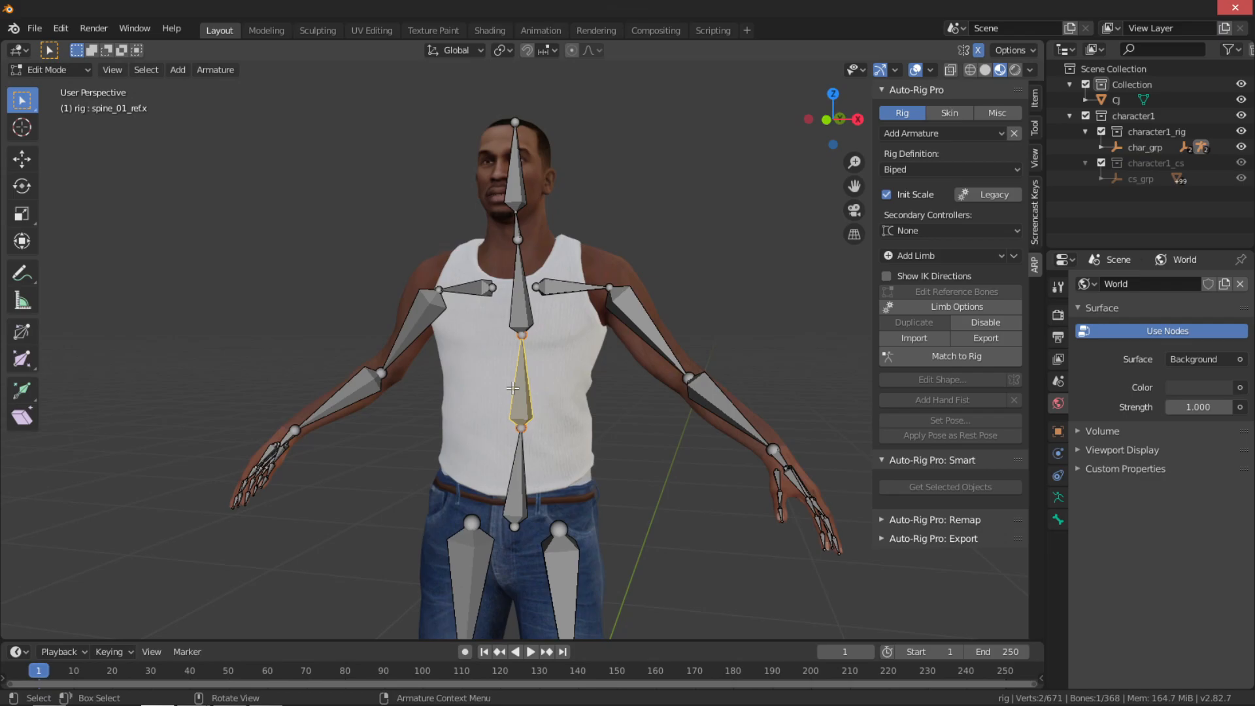
click(941, 304)
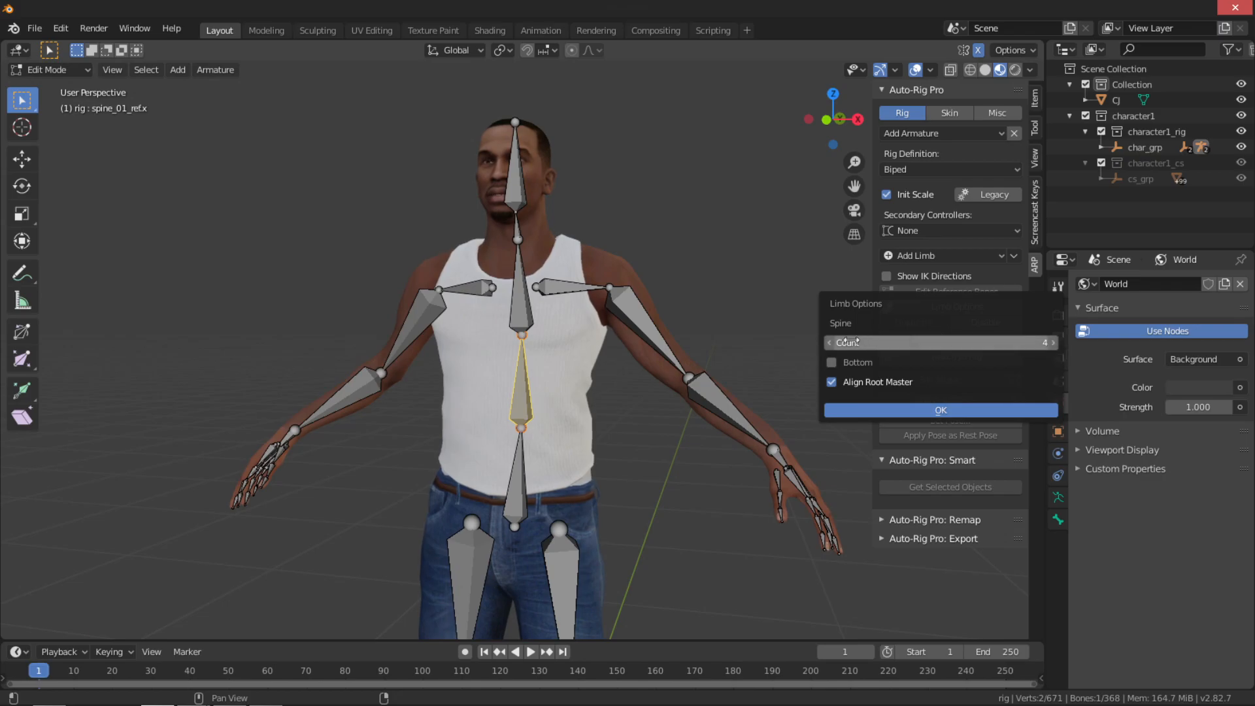
click(959, 411)
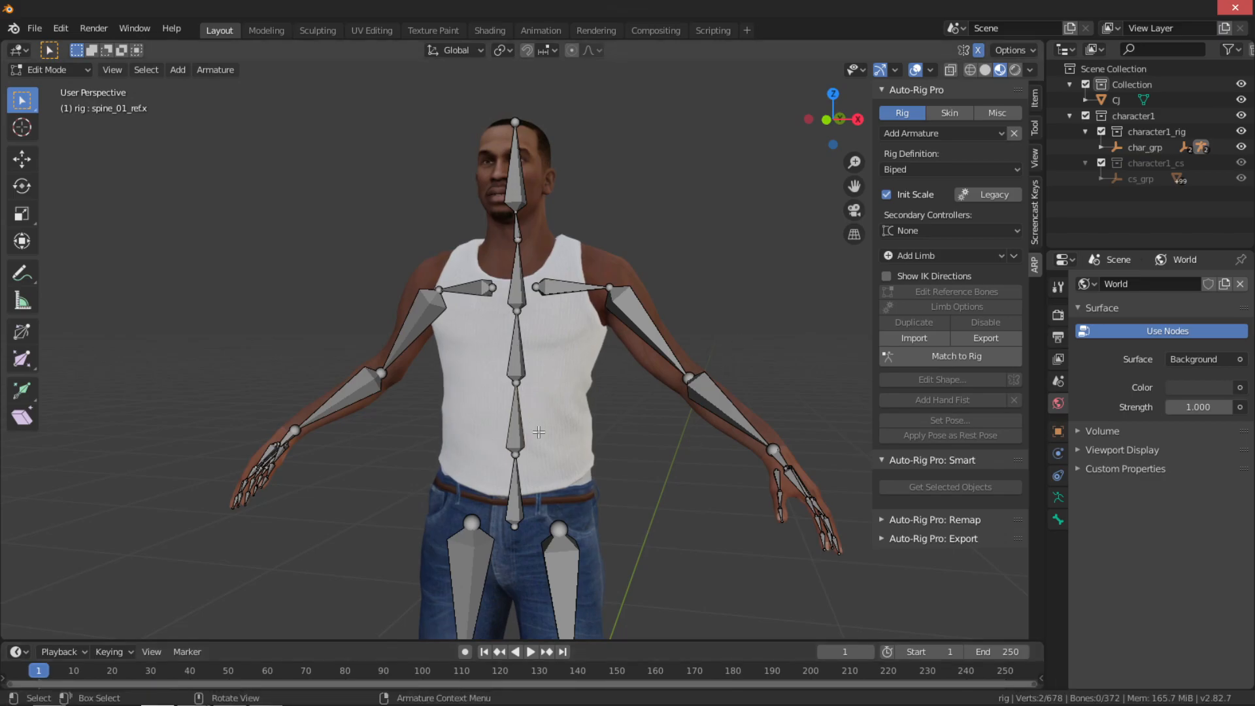
Generate the control rig from the reference bones with Match to Rig
scroll(505, 348, down, 3)
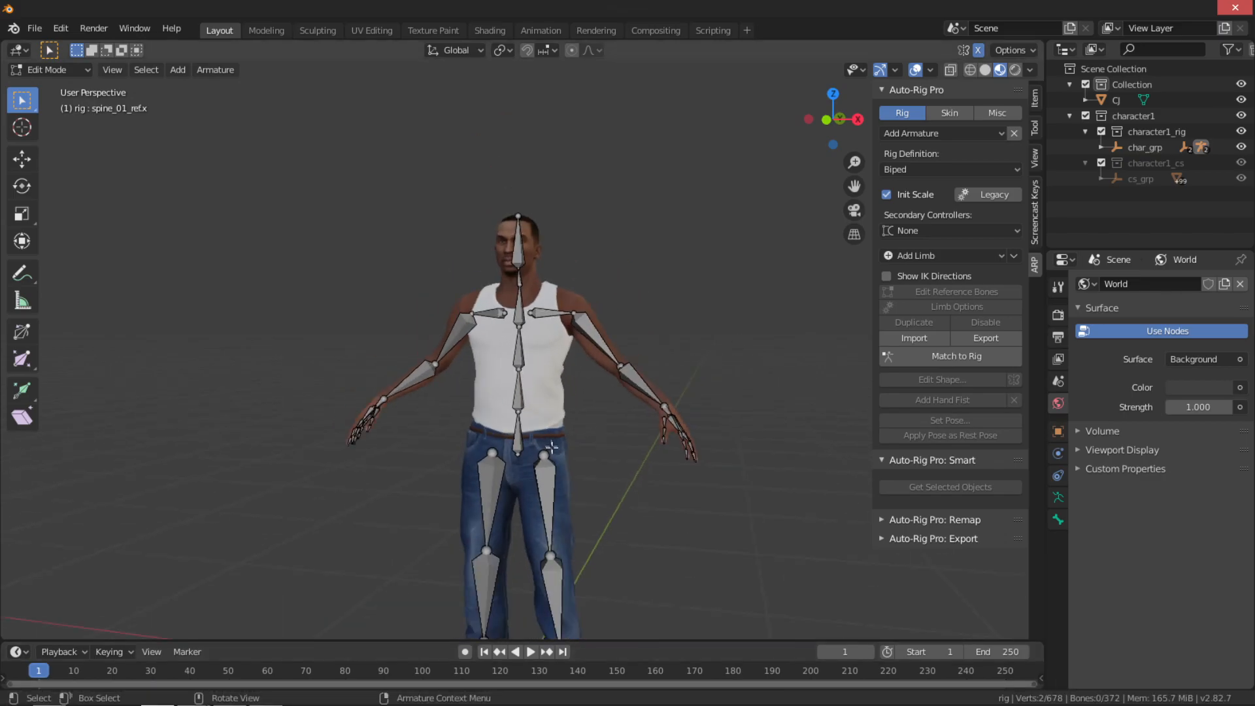
middle_drag(537, 289, 614, 300)
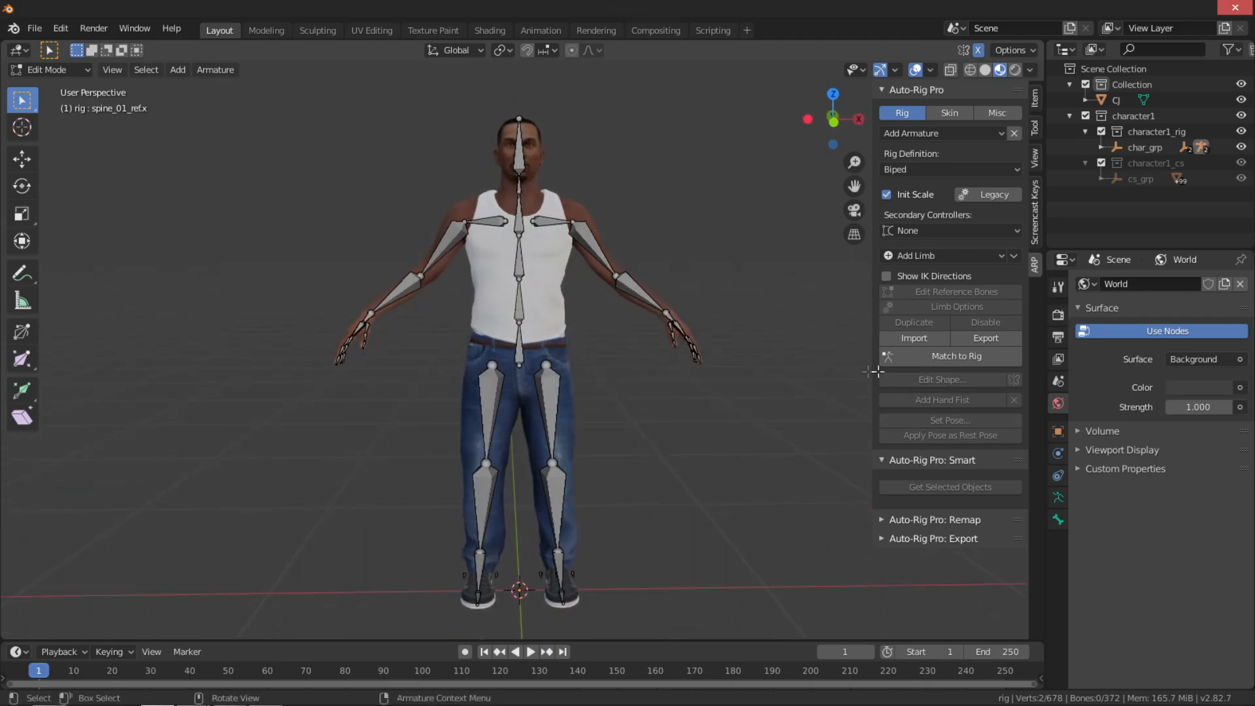
click(965, 358)
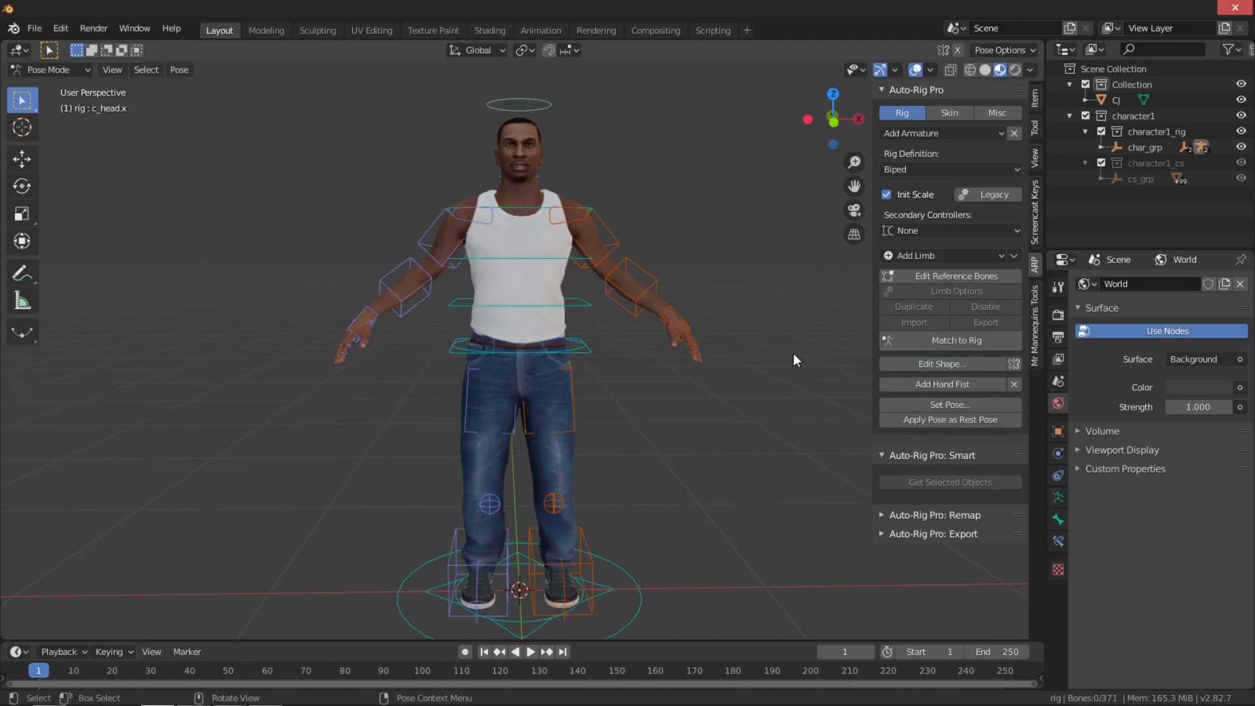
Test-rotate the left hand controller and cancel the rotation
middle_drag(630, 373, 724, 386)
click(677, 317)
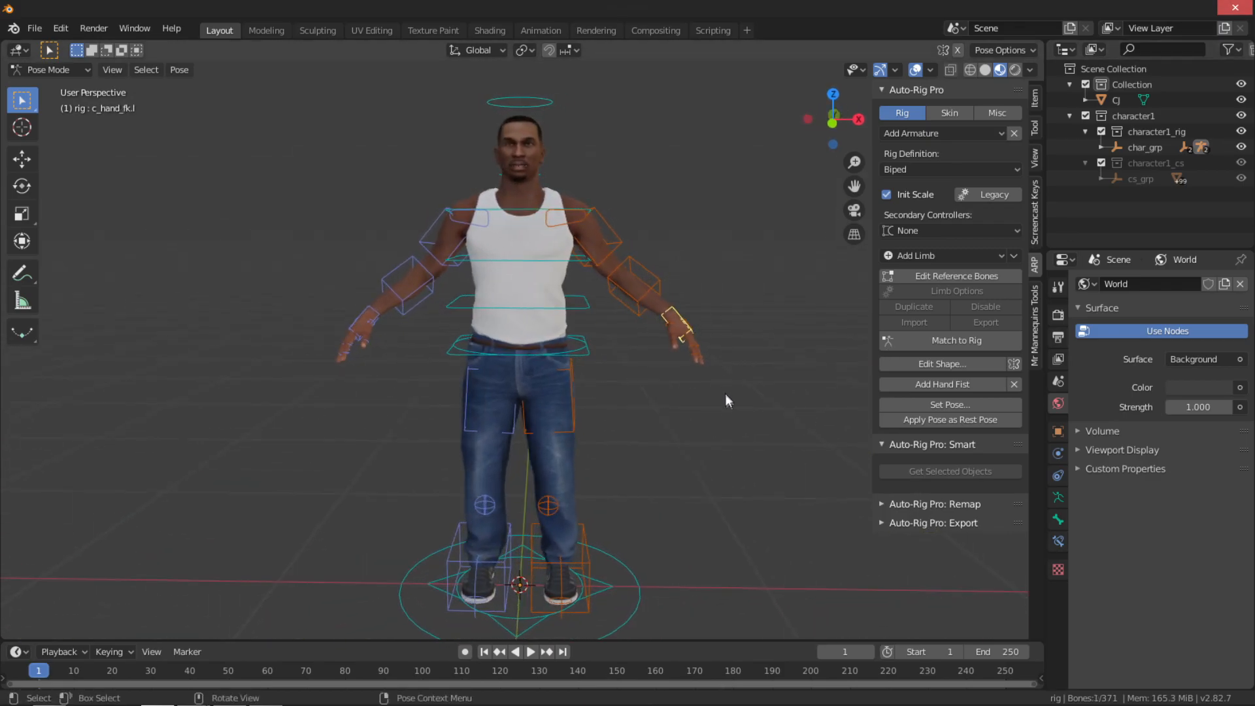
key(r)
key(r)
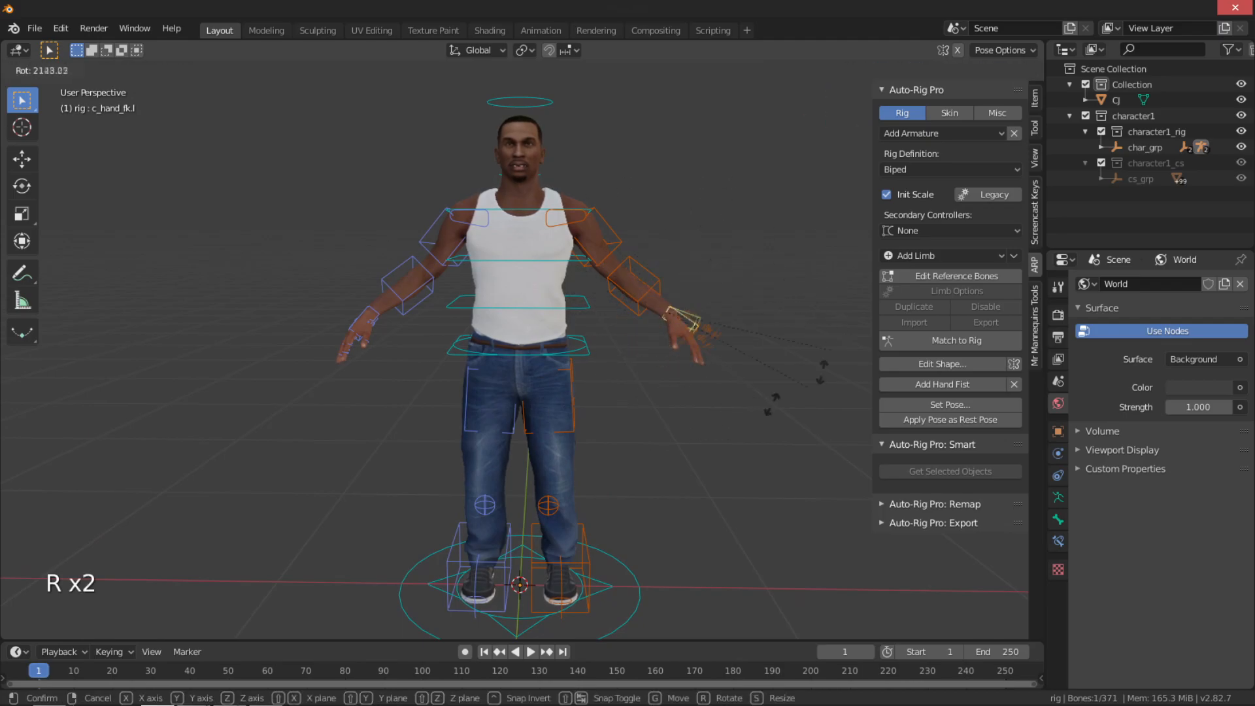
right_click(745, 389)
middle_drag(745, 389, 760, 389)
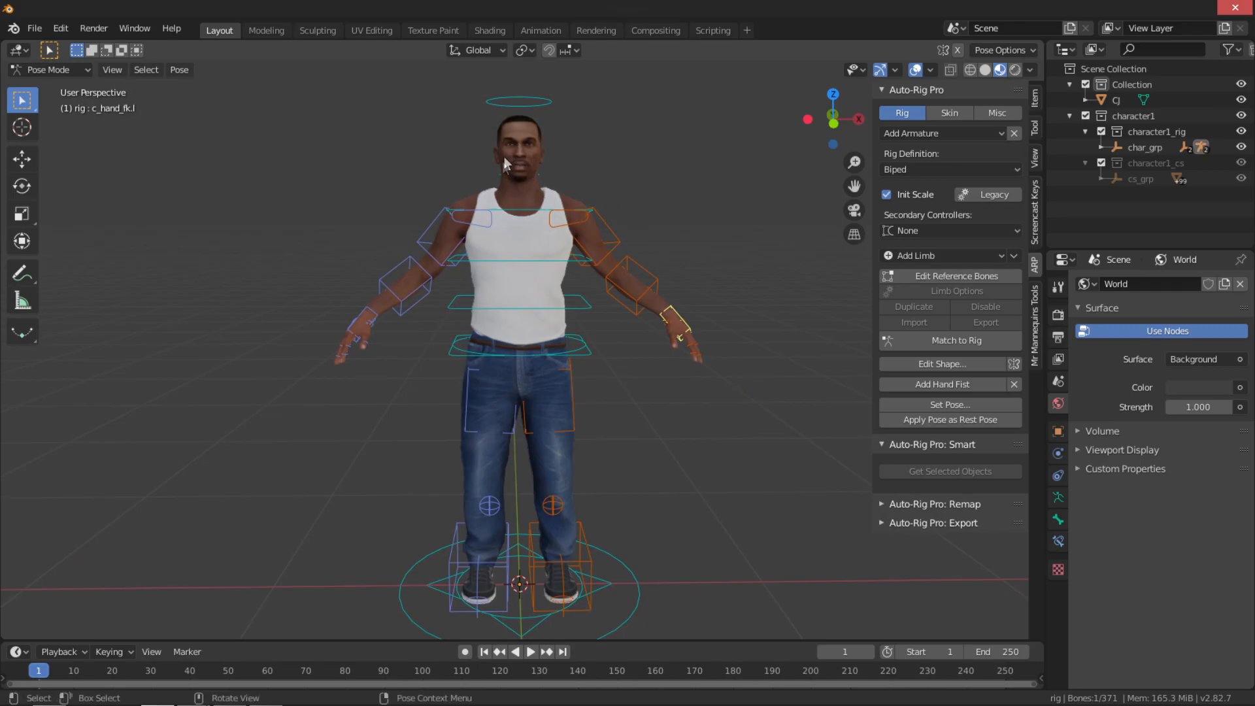
Switch to Object Mode, select the Cj mesh together with the rig, and bind the mesh to the rig
key(KP_1)
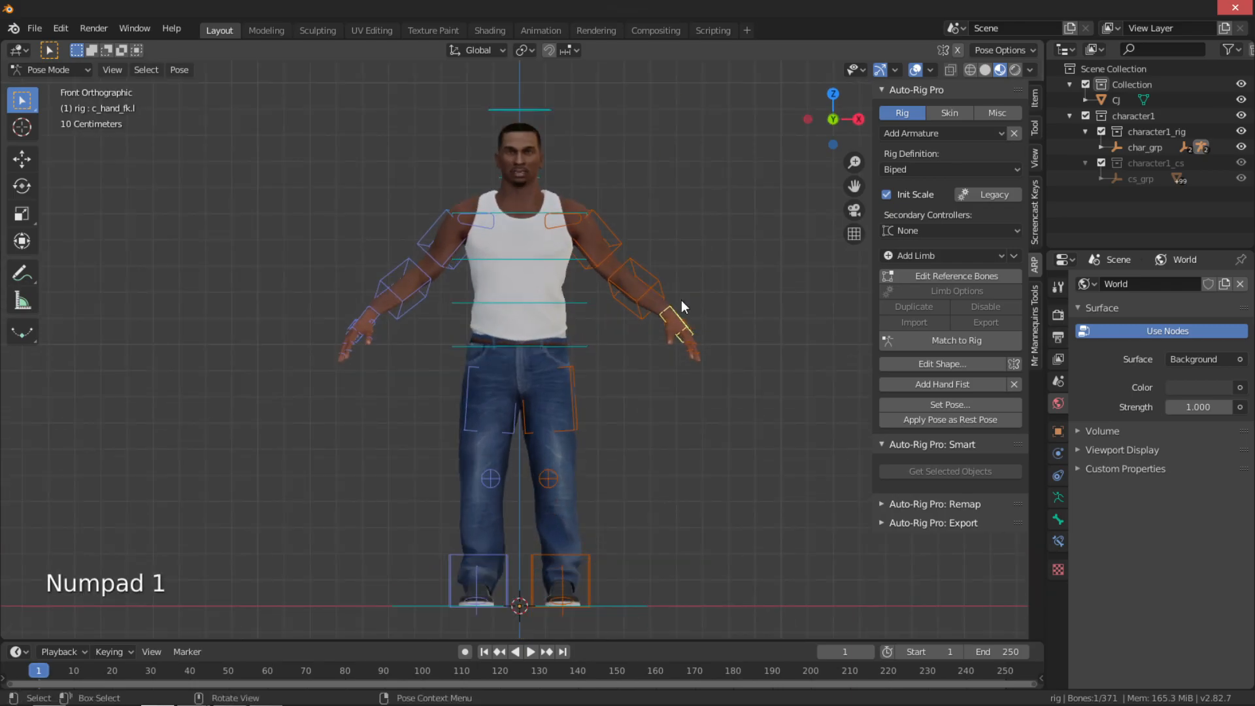
shift+middle_drag(681, 300, 644, 300)
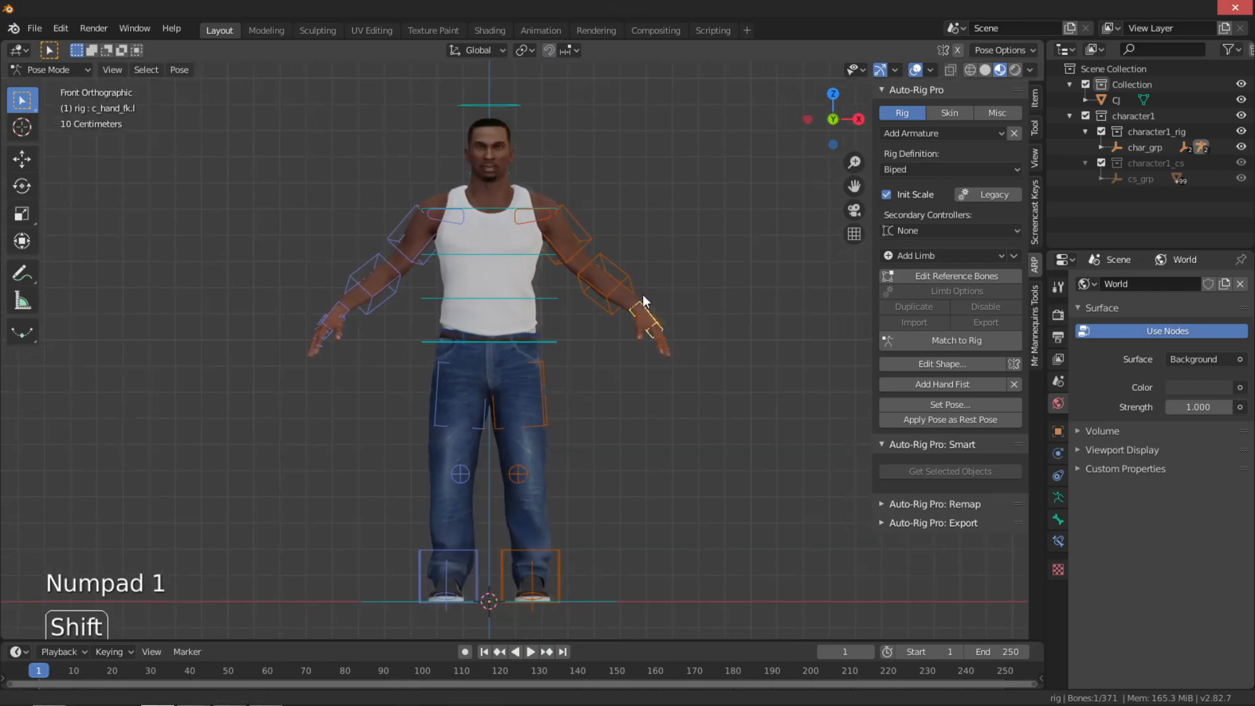
click(52, 69)
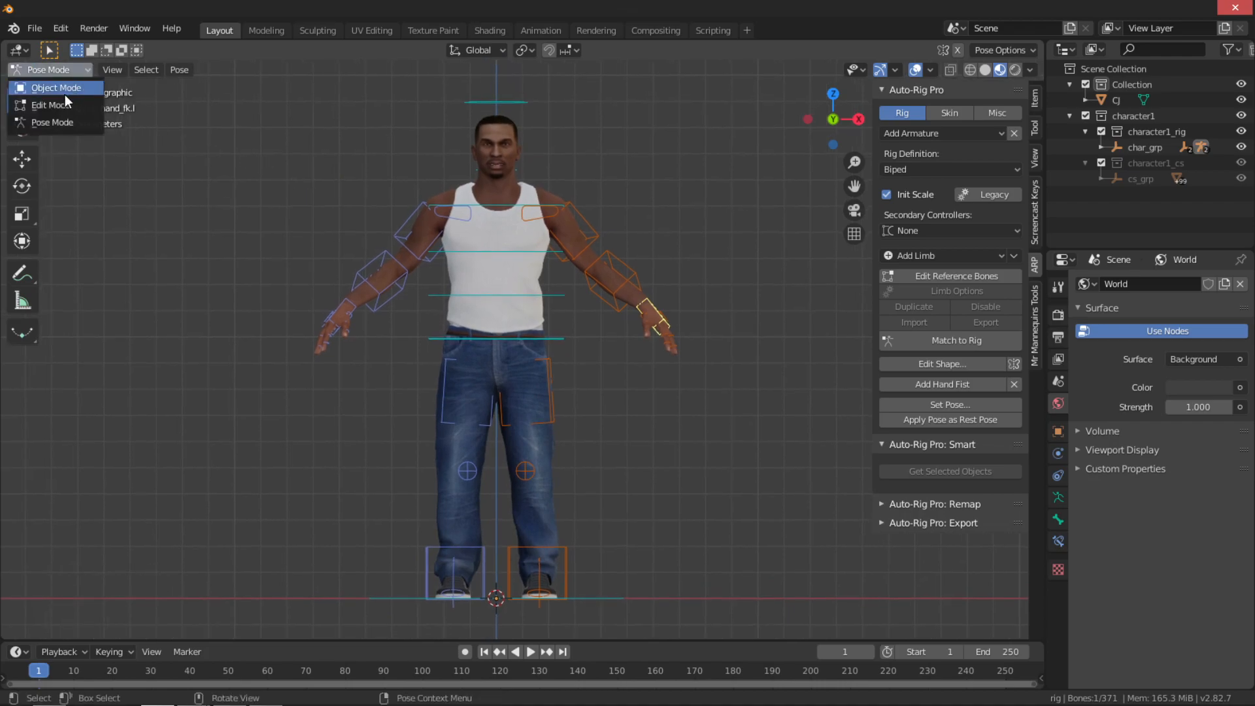
click(76, 87)
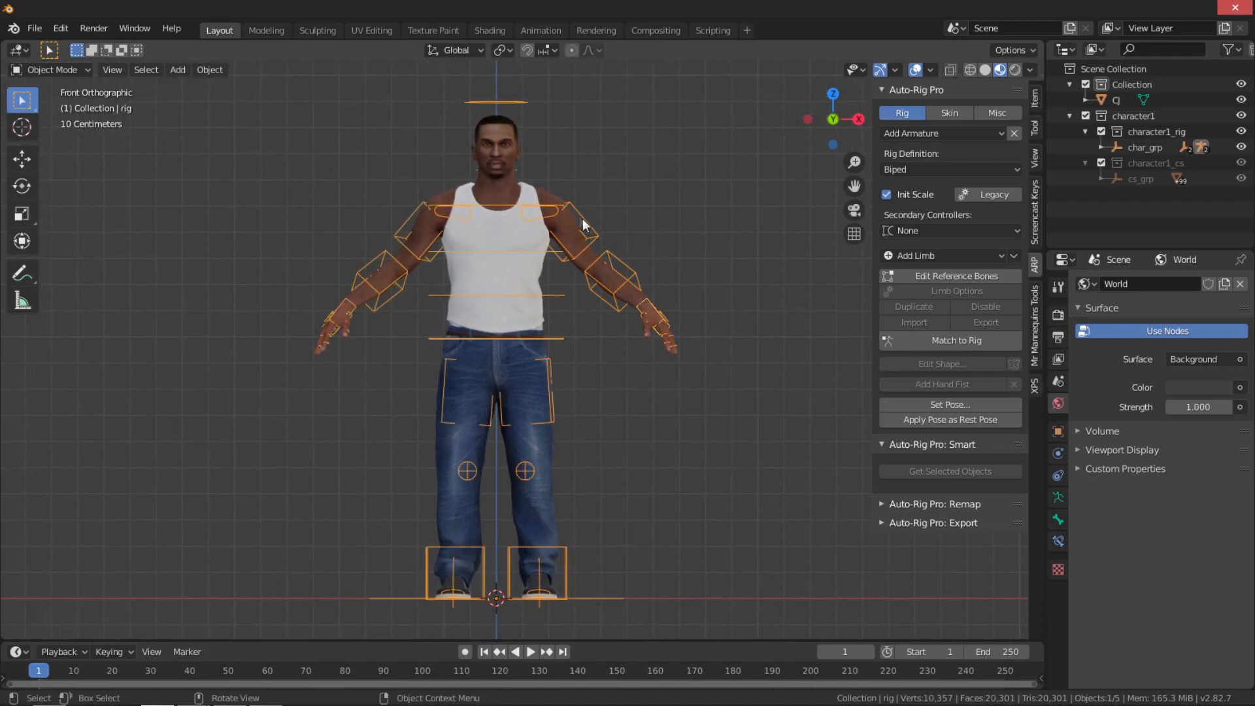
click(551, 193)
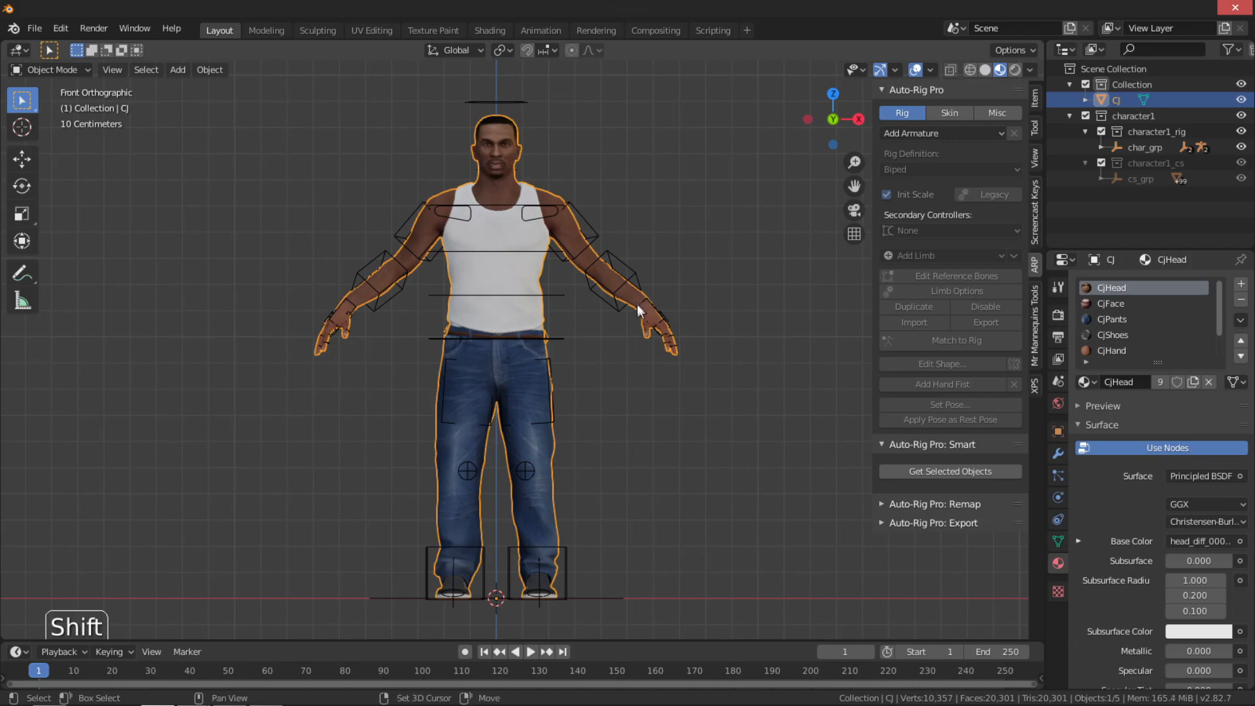
shift+click(633, 268)
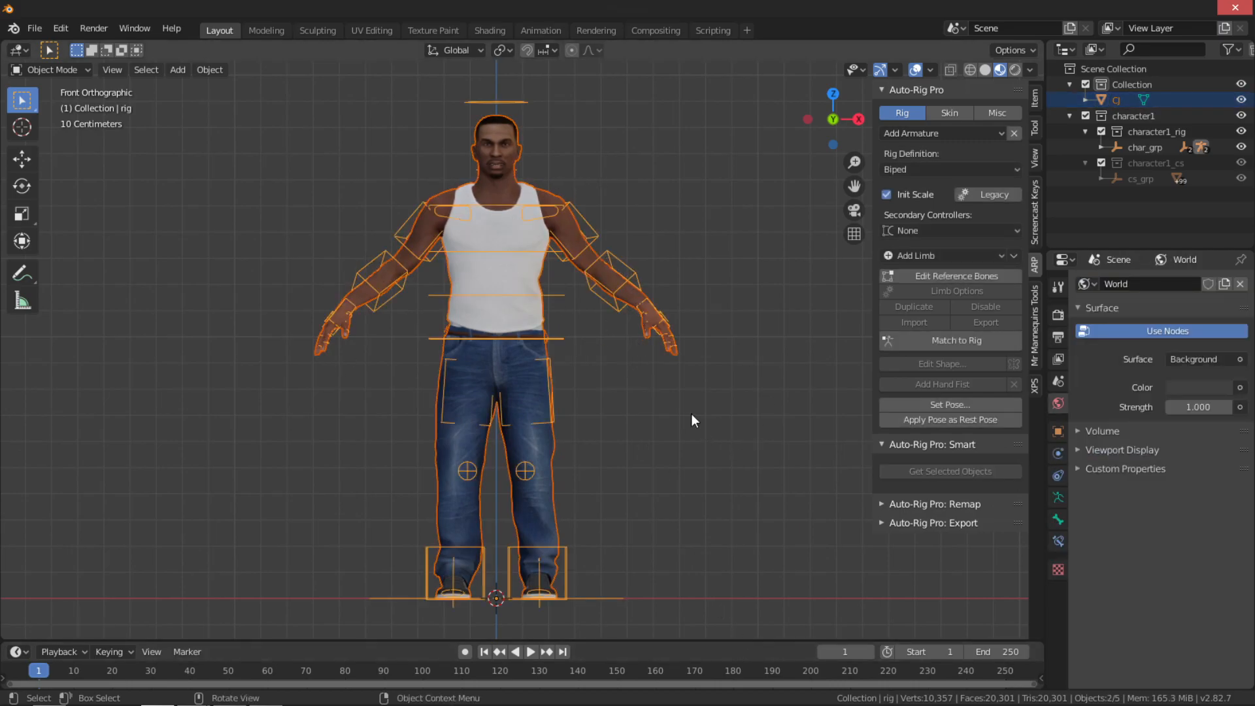
click(949, 113)
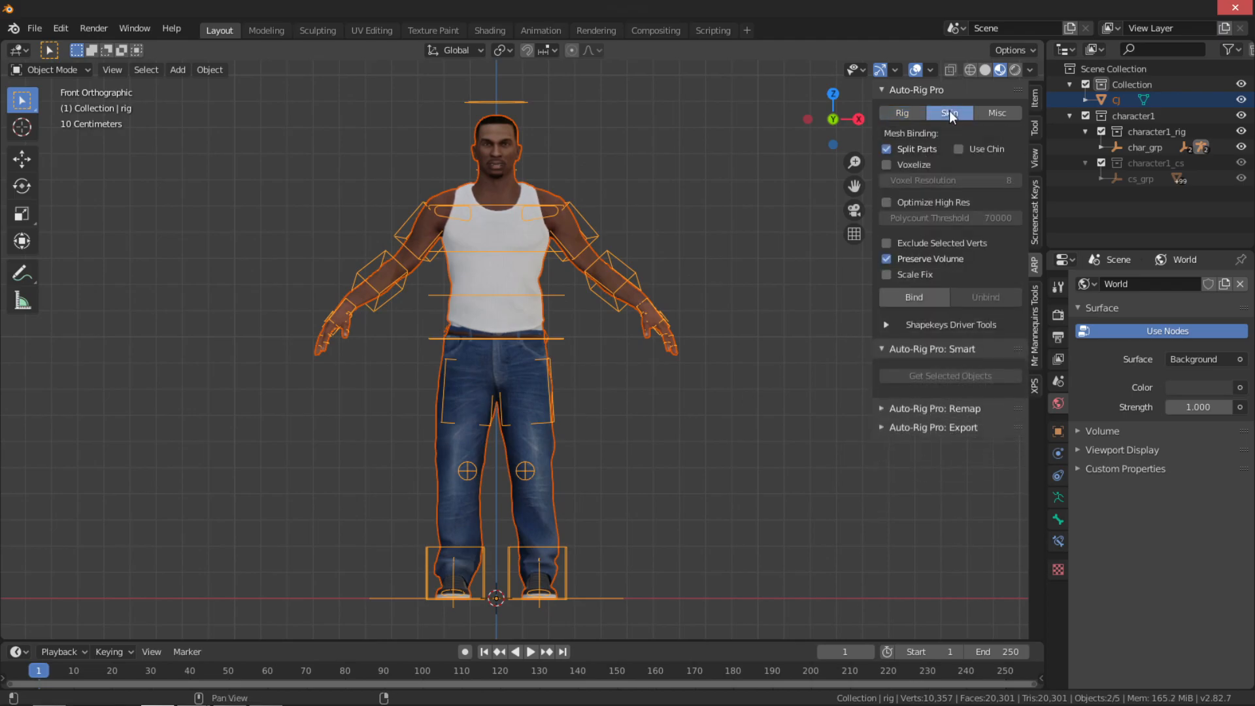
click(923, 300)
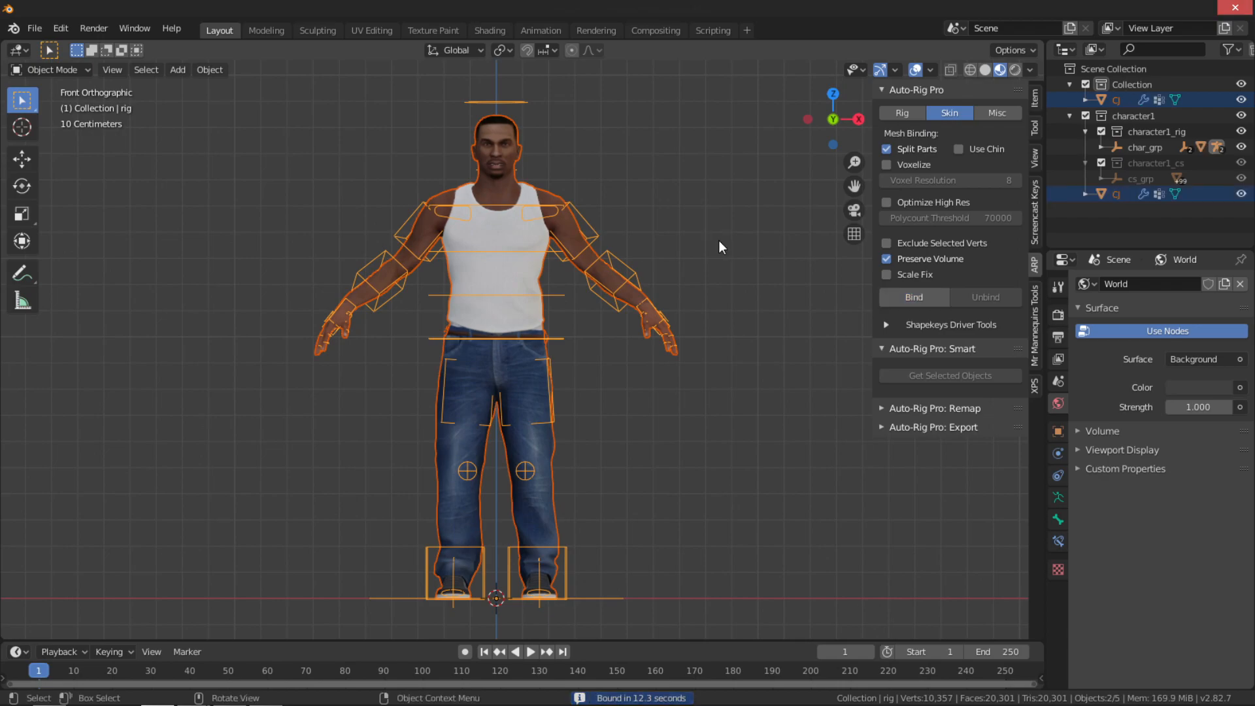
Select only the rig and switch it to Pose Mode
click(718, 241)
click(640, 269)
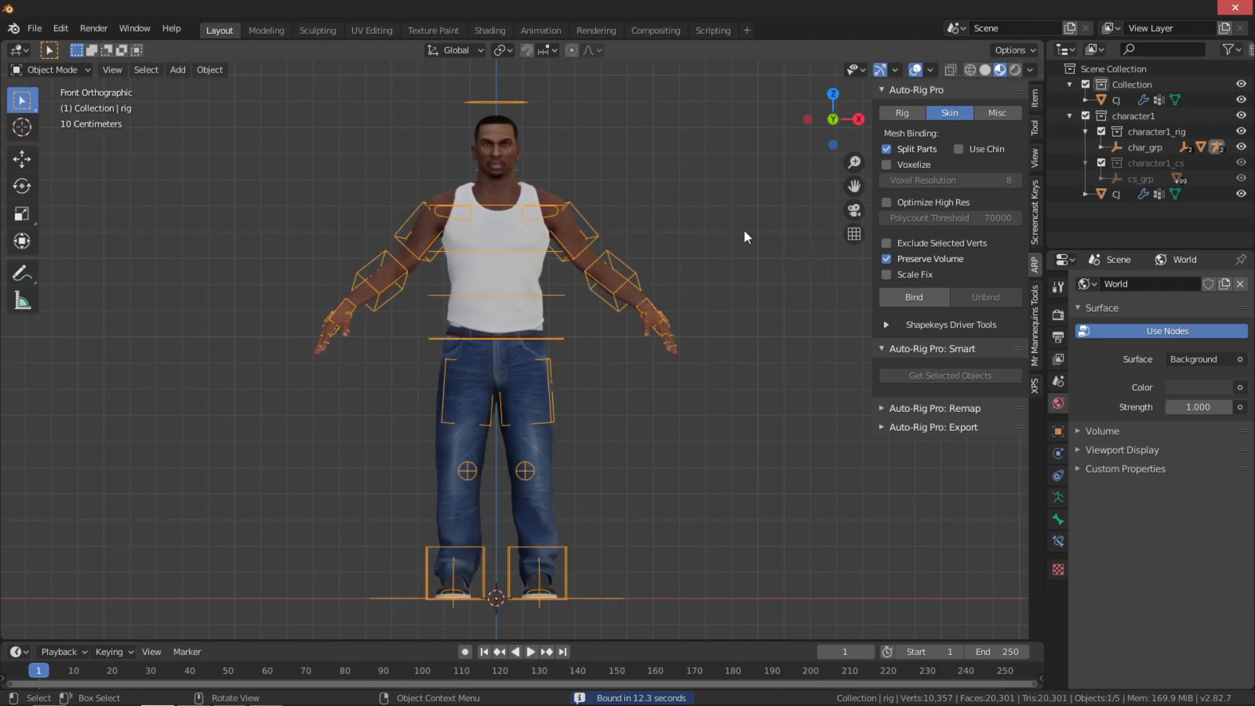
click(79, 70)
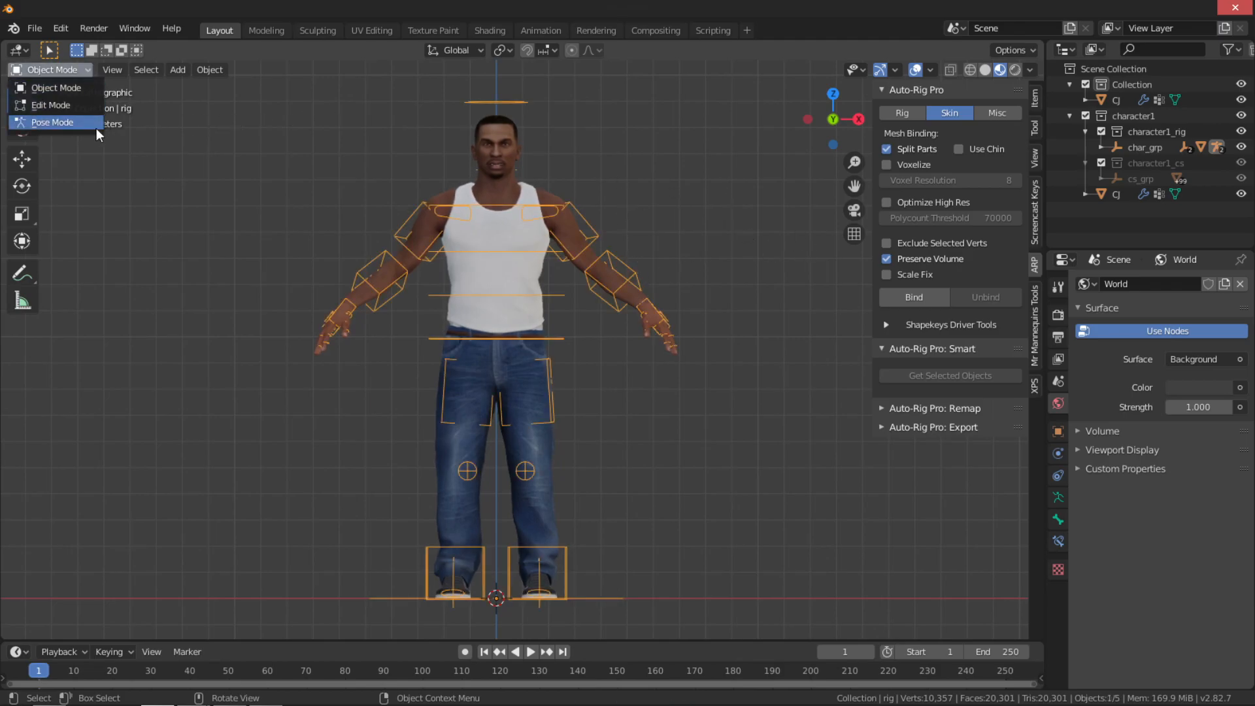
click(70, 121)
Test-rotate the left arm controllers to check how the bound mesh deforms, cancelling the rotations
middle_drag(849, 240, 709, 266)
scroll(649, 272, up, 2)
middle_drag(641, 302, 718, 326)
middle_drag(694, 319, 615, 274)
key(r)
right_click(727, 328)
key(r)
right_click(745, 293)
key(r)
right_click(723, 335)
click(611, 274)
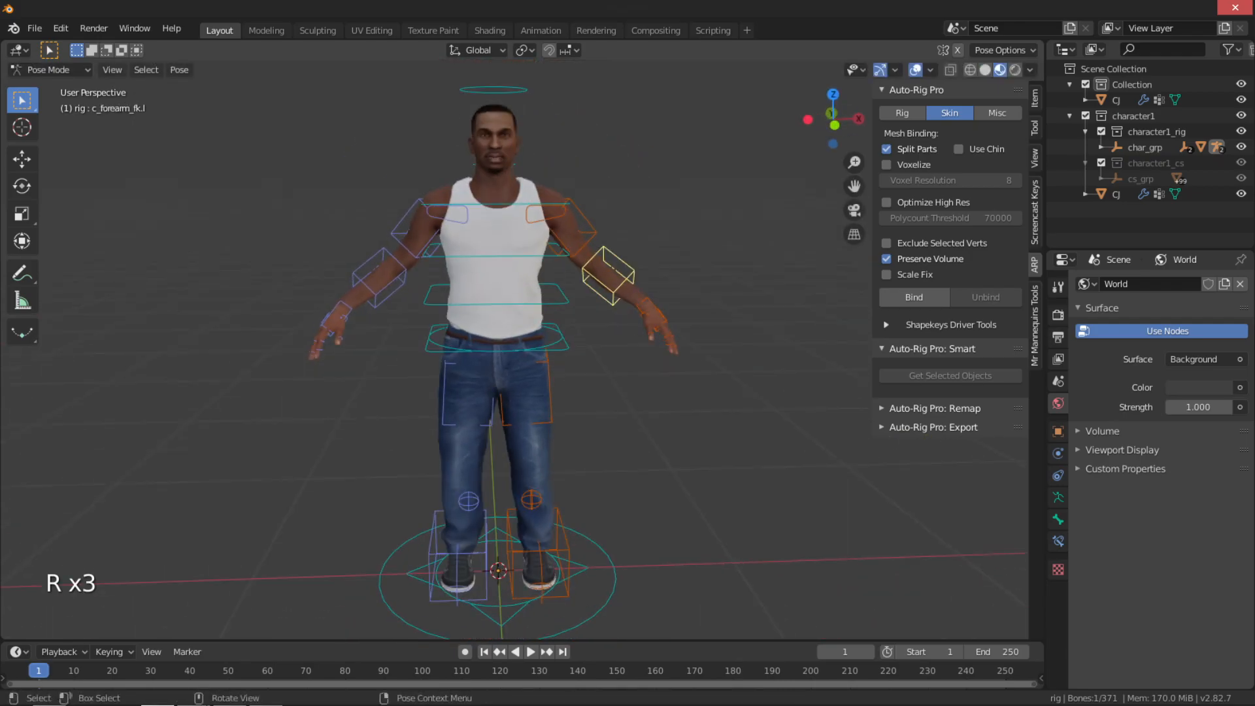
key(r)
click(748, 289)
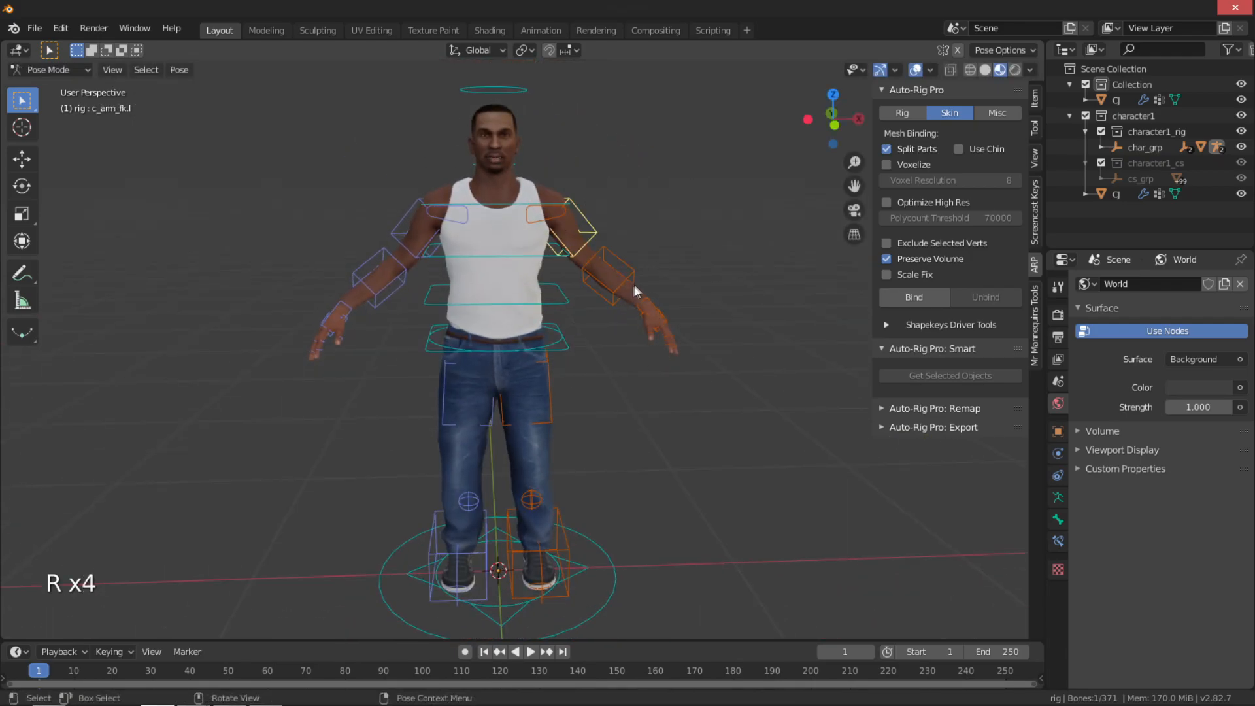
Rotate the left upper arm FK controller upward to raise the arm overhead and test the shoulder deformation
key(r)
right_click(609, 202)
middle_drag(678, 302, 650, 311)
scroll(653, 308, down, 3)
scroll(626, 251, up, 4)
scroll(591, 413, up, 4)
shift+middle_drag(626, 241, 660, 418)
scroll(608, 382, up, 2)
scroll(623, 450, down, 3)
key(r)
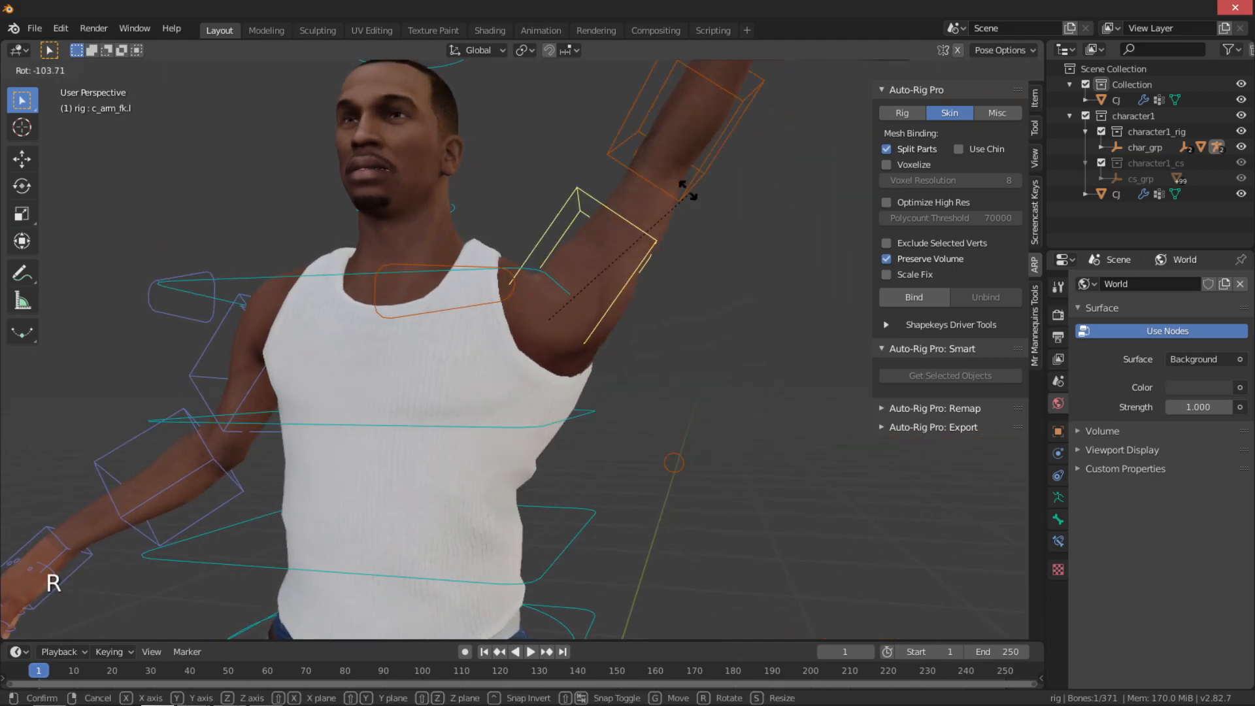
click(763, 397)
middle_drag(764, 397, 563, 364)
key(r)
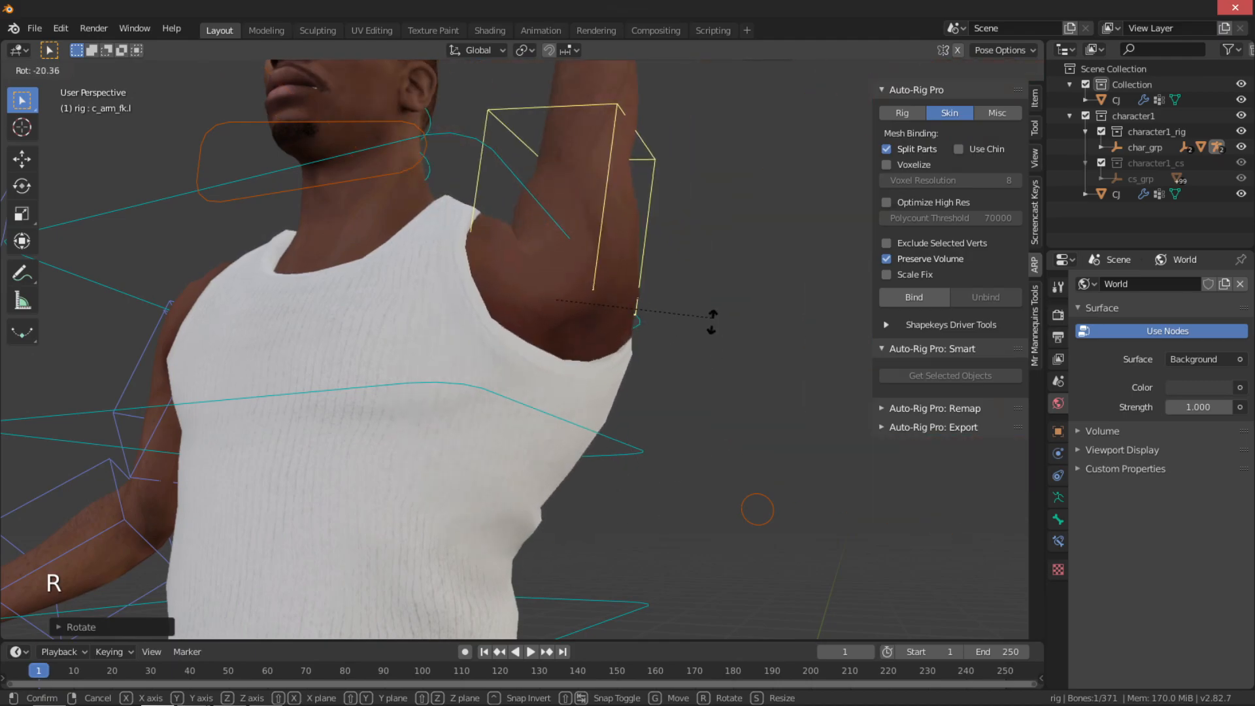
click(658, 425)
Examine how the armpit, shoulder and tank top deform with the left arm raised
middle_drag(658, 426, 546, 381)
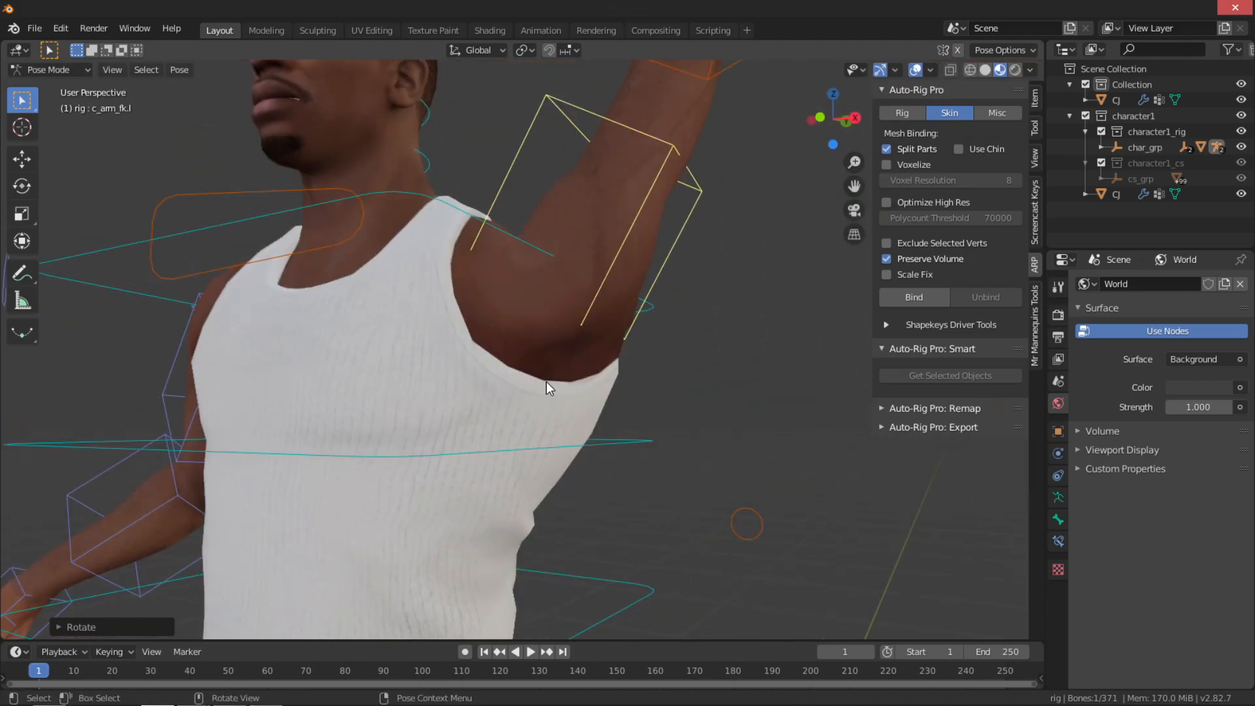
middle_drag(547, 333, 513, 428)
scroll(417, 273, up, 2)
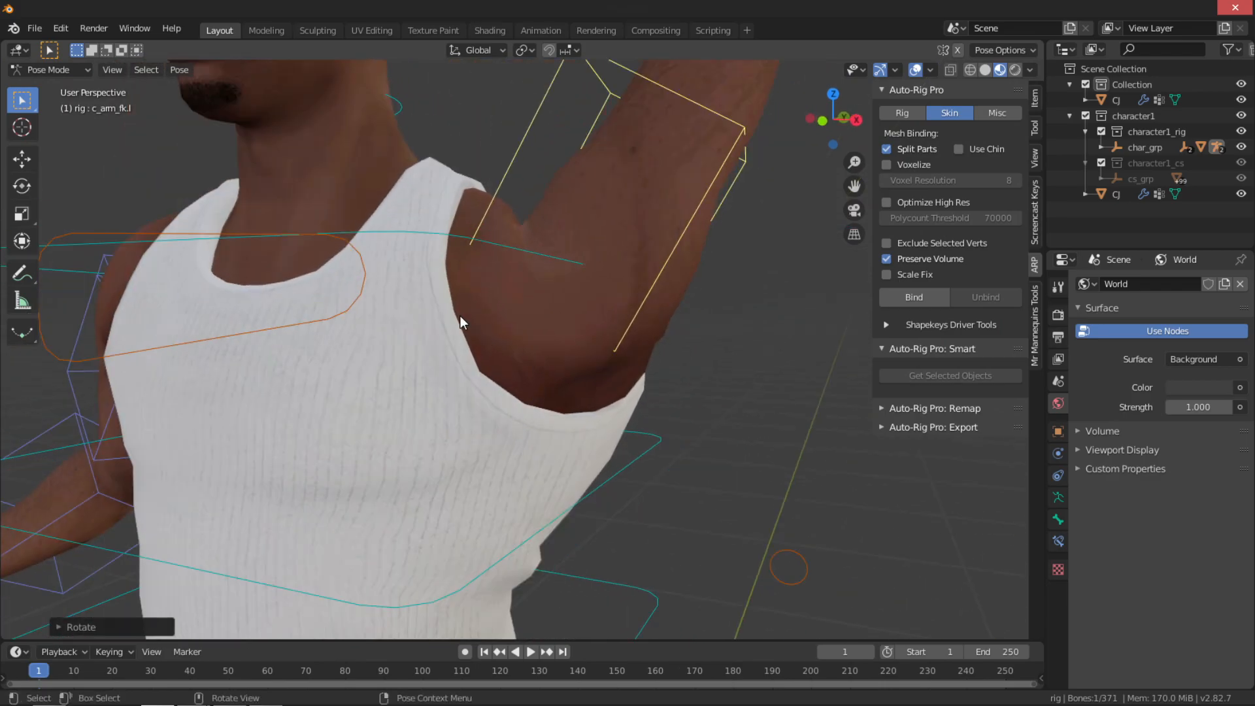
middle_drag(595, 425, 484, 323)
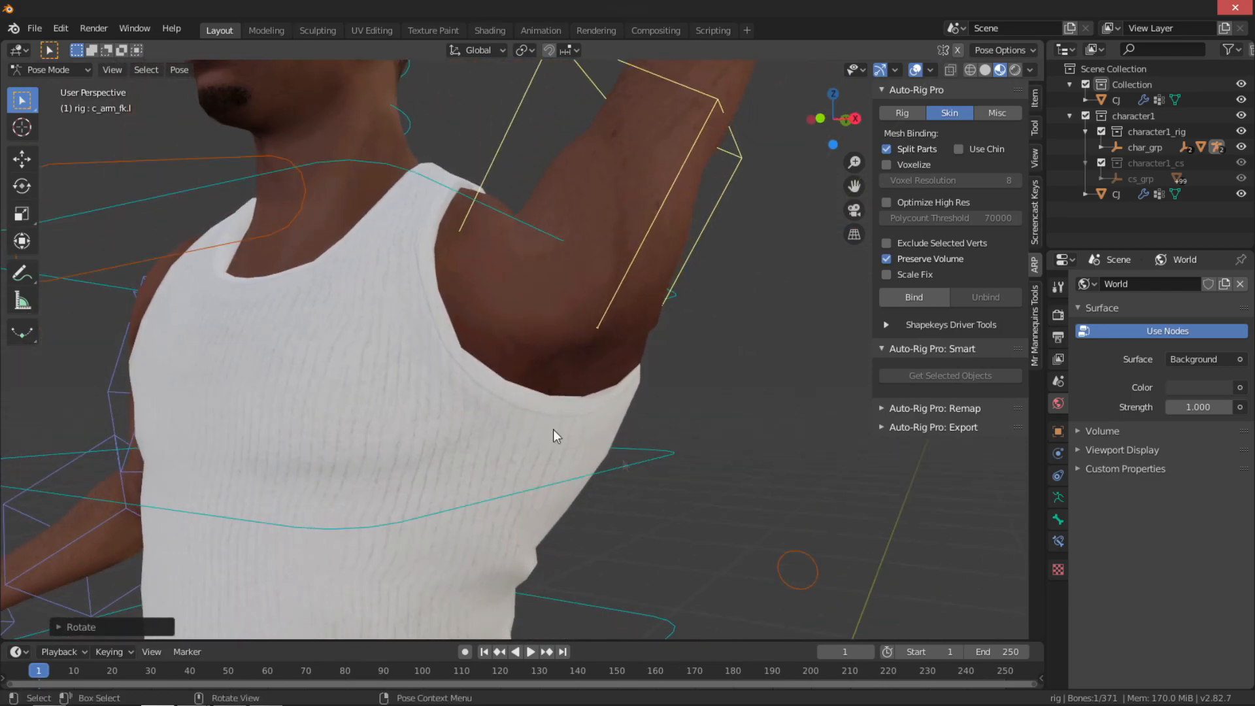
middle_drag(583, 366, 405, 279)
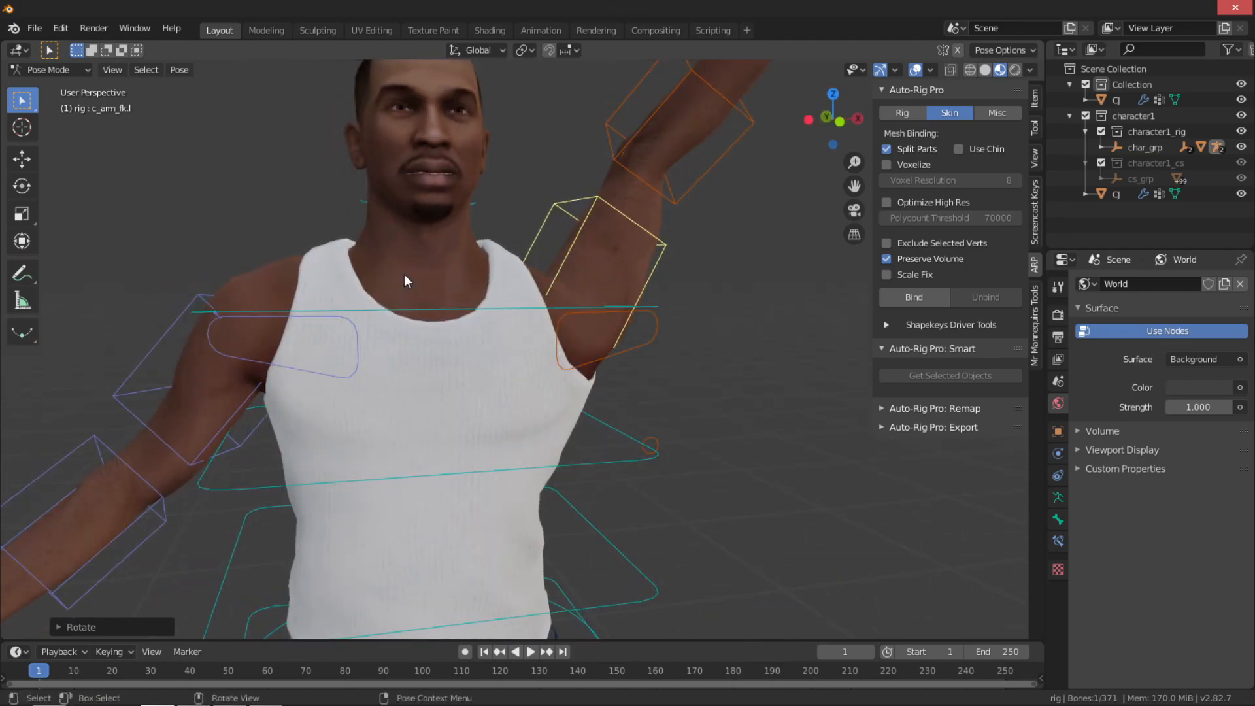
middle_drag(479, 327, 480, 355)
scroll(450, 414, down, 4)
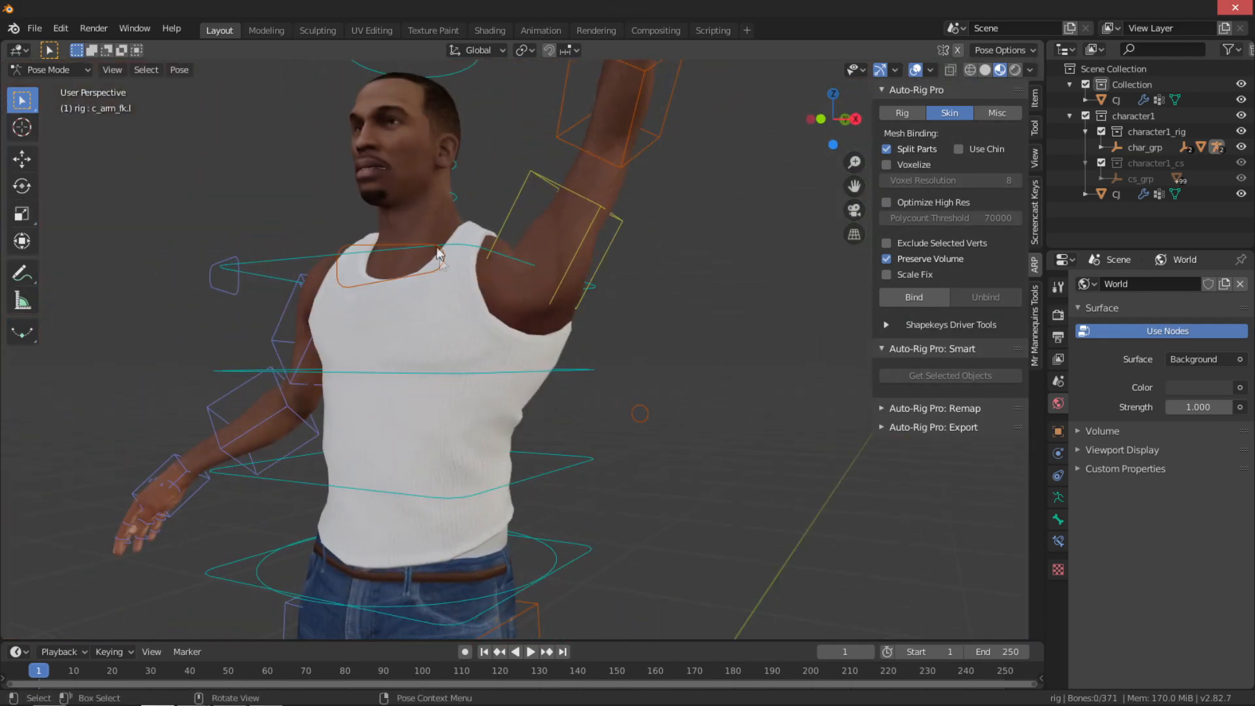
Select the c_root.x controller and examine the tank top's hem and waist area at close range
middle_drag(438, 252, 563, 343)
shift+middle_drag(549, 444, 581, 256)
scroll(585, 255, down, 2)
scroll(477, 367, up, 2)
middle_drag(373, 340, 729, 265)
click(438, 340)
scroll(661, 359, up, 5)
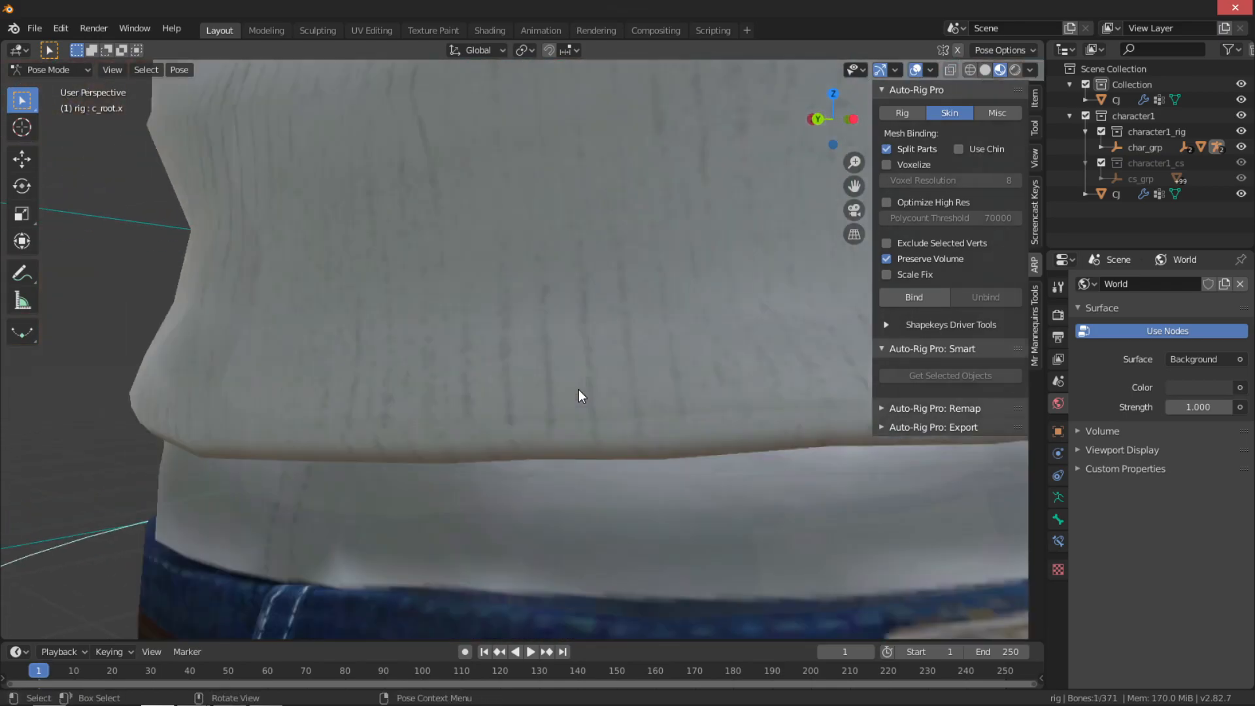
scroll(578, 392, down, 4)
shift+middle_drag(578, 418, 558, 344)
middle_drag(451, 256, 306, 175)
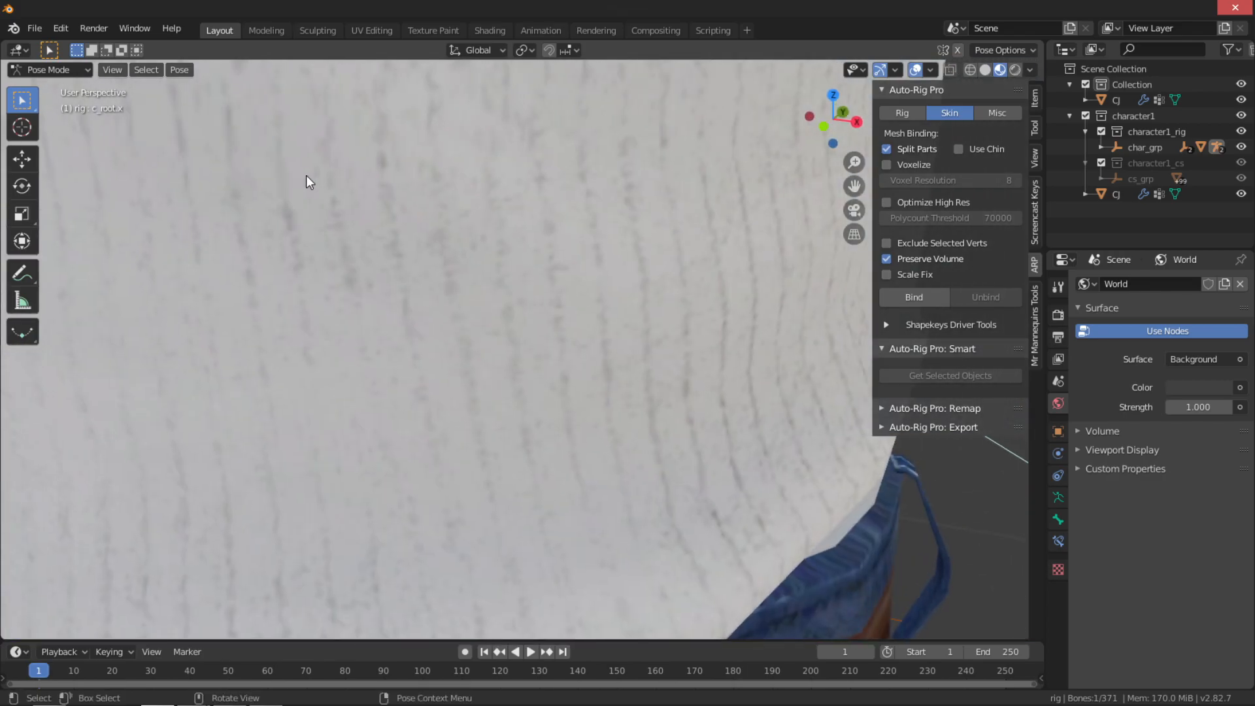
scroll(306, 175, down, 3)
shift+middle_drag(379, 536, 444, 339)
scroll(394, 371, up, 3)
scroll(461, 361, down, 5)
shift+middle_drag(627, 522, 428, 283)
scroll(520, 342, down, 4)
Test-move the c_root.x controller to check how the torso and waist bend, cancelling the moves
key(g)
right_click(718, 392)
middle_drag(718, 392, 570, 391)
key(g)
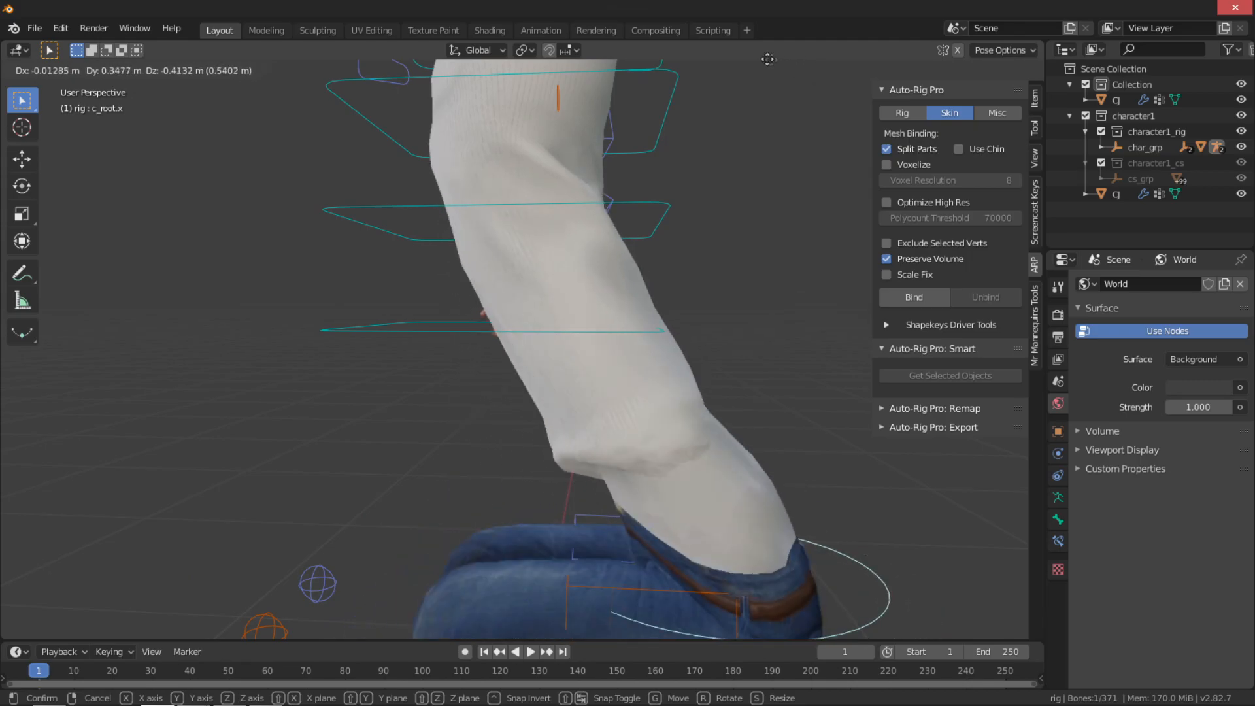
right_click(633, 493)
Select the raised left upper arm controller and clear its location and rotation
scroll(615, 471, down, 6)
middle_drag(453, 342, 614, 346)
scroll(614, 346, up, 2)
shift+middle_drag(615, 346, 619, 445)
scroll(634, 366, up, 3)
click(609, 293)
key(alt+g)
key(alt+r)
Test-move the left foot IK controller outward and upward to check the leg deformation, cancelling the moves
scroll(653, 366, down, 3)
middle_drag(606, 439, 602, 384)
scroll(635, 312, down, 2)
scroll(602, 392, up, 1)
shift+middle_drag(604, 497, 573, 452)
shift+middle_drag(573, 452, 569, 511)
shift+middle_drag(586, 453, 660, 464)
key(g)
right_click(612, 484)
key(g)
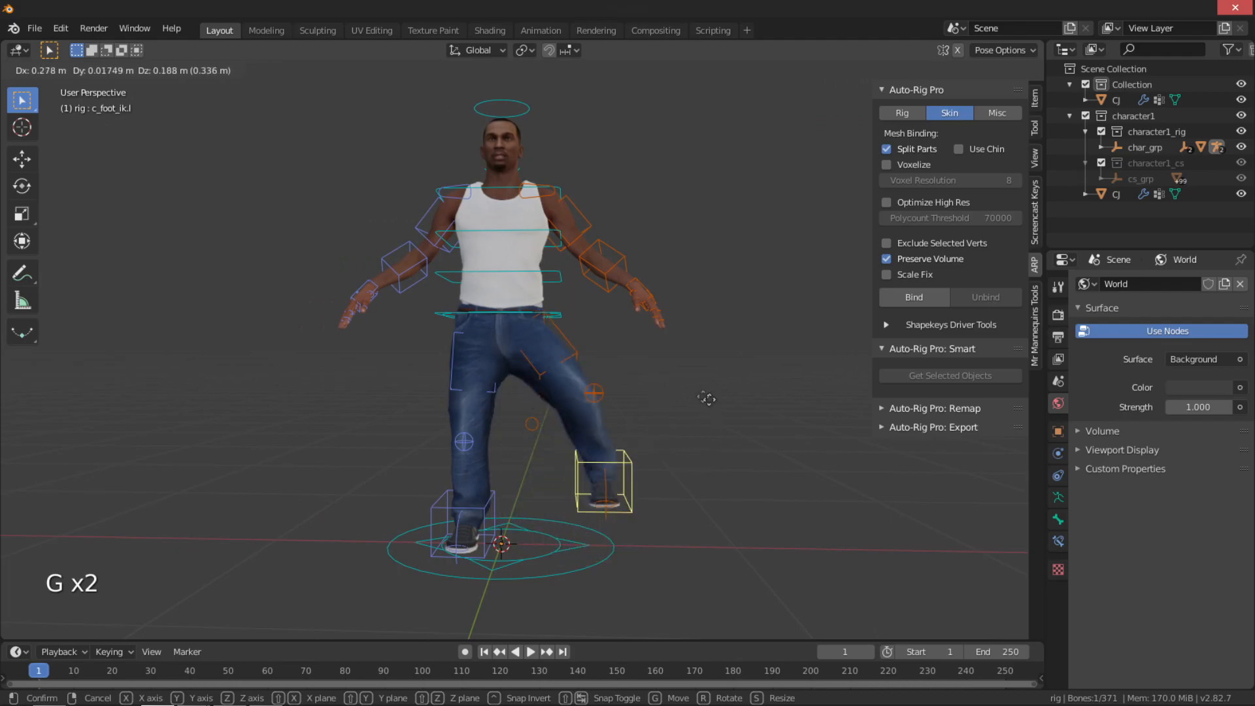
right_click(657, 452)
Inspect the feet from the side and test-lift the left foot IK controller once more, cancelling the move
middle_drag(657, 452, 566, 456)
shift+middle_drag(566, 456, 565, 303)
scroll(554, 409, up, 3)
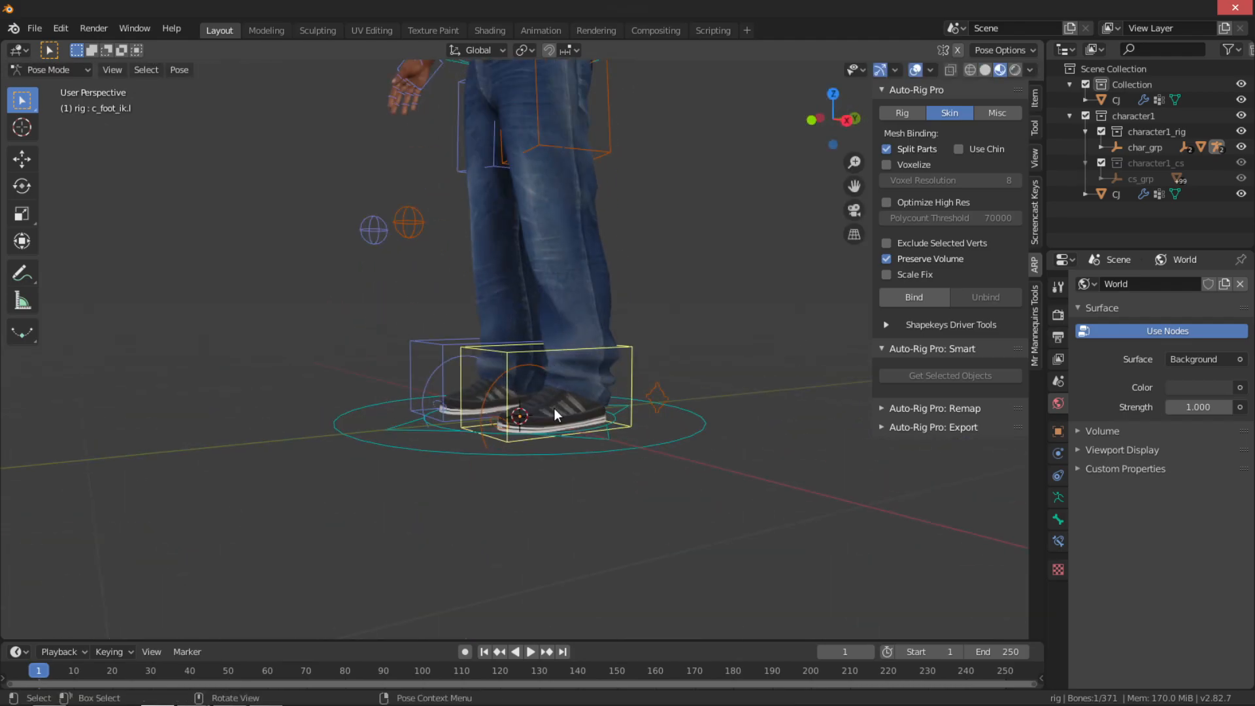
shift+middle_drag(553, 410, 633, 504)
key(g)
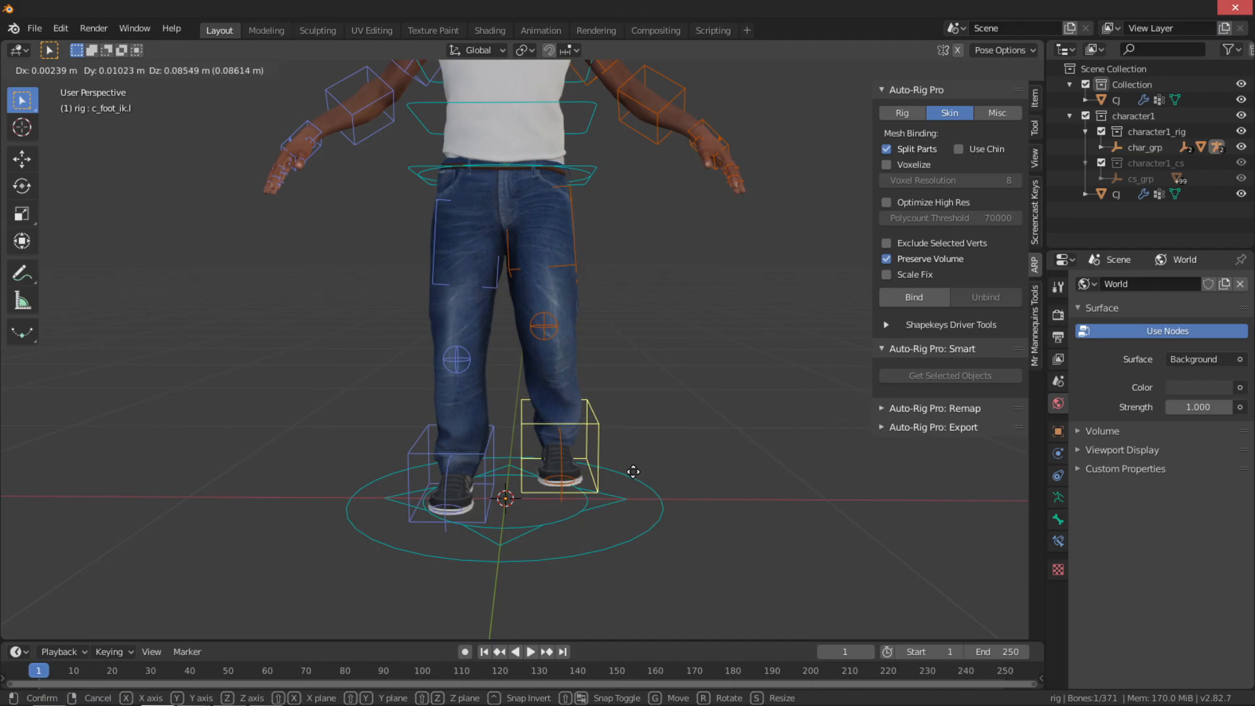
right_click(606, 418)
Select the left knee pole controller and test-move it, cancelling the move
scroll(605, 418, down, 2)
shift+scroll(578, 463, up, 3)
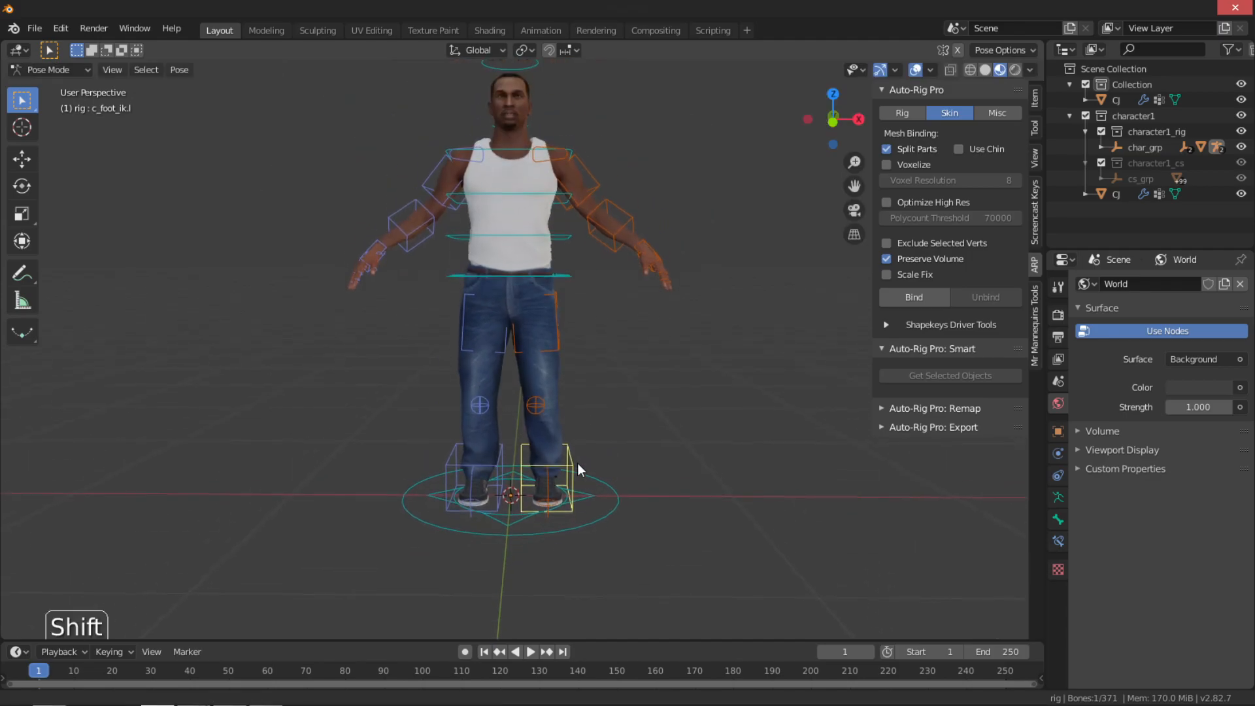
scroll(569, 406, up, 2)
click(542, 438)
key(g)
right_click(637, 523)
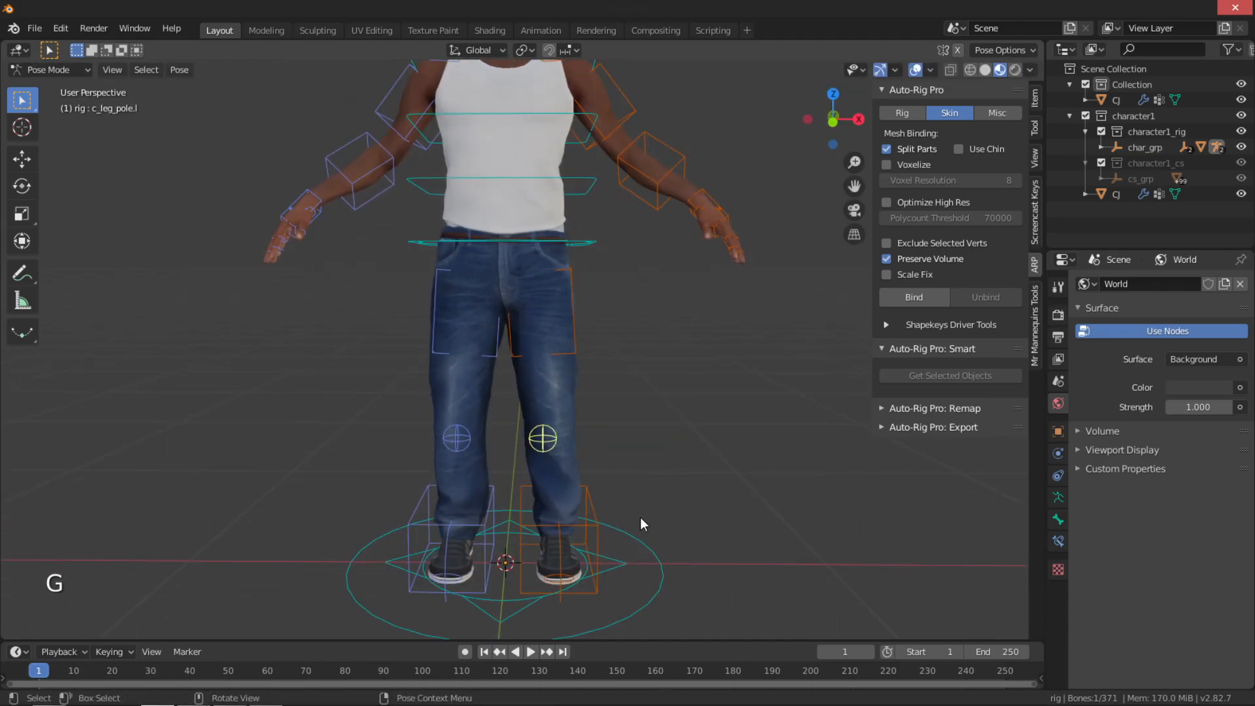
Test-move the left hand FK controller and the left foot IK controller to compare them, cancelling both
middle_drag(602, 502, 600, 505)
shift+middle_drag(673, 366, 657, 461)
scroll(661, 432, down, 2)
key(g)
right_click(591, 497)
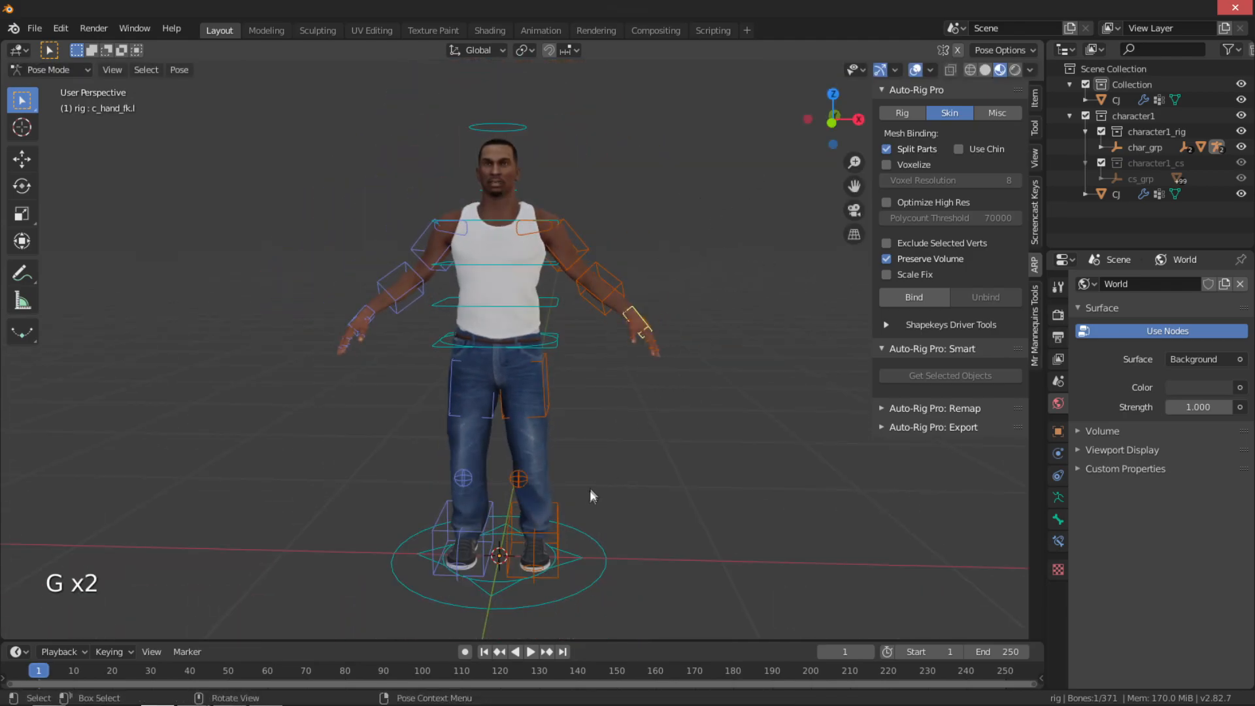
click(563, 513)
key(g)
right_click(569, 405)
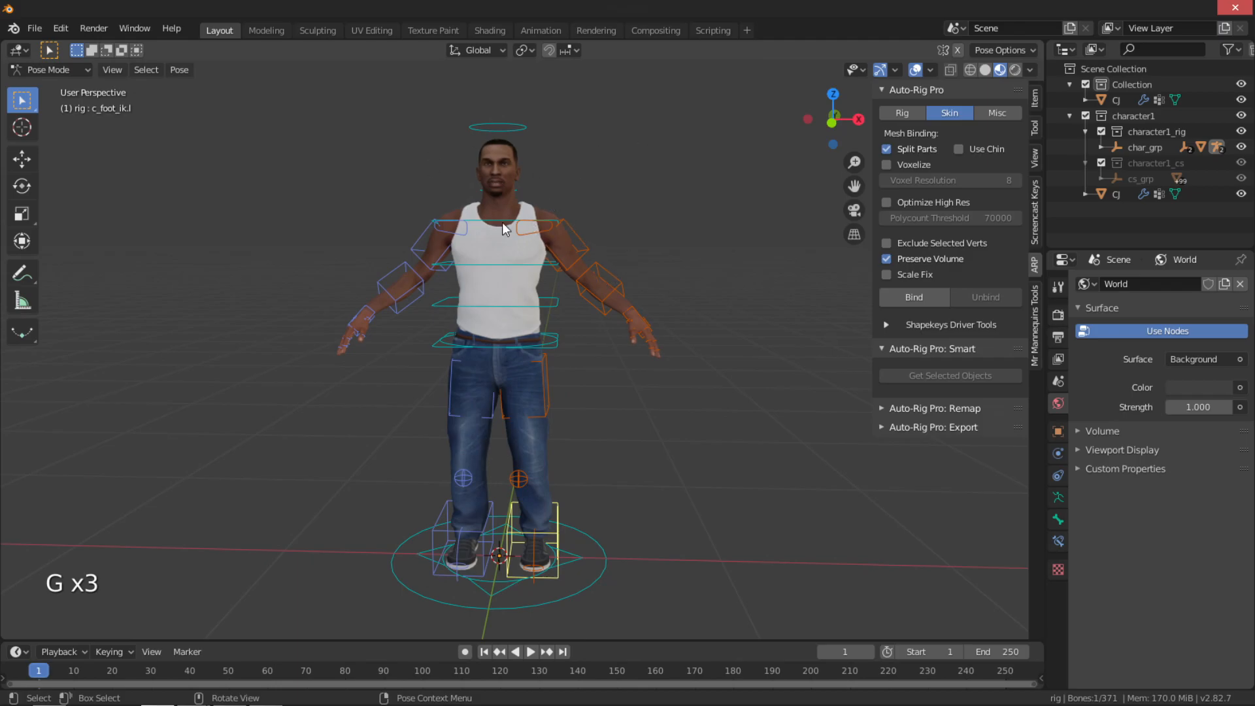
Select the left hand FK controller and test-rotate the hand from a side view
scroll(686, 261, up, 2)
click(722, 288)
middle_drag(692, 289, 590, 339)
scroll(589, 338, up, 2)
key(g)
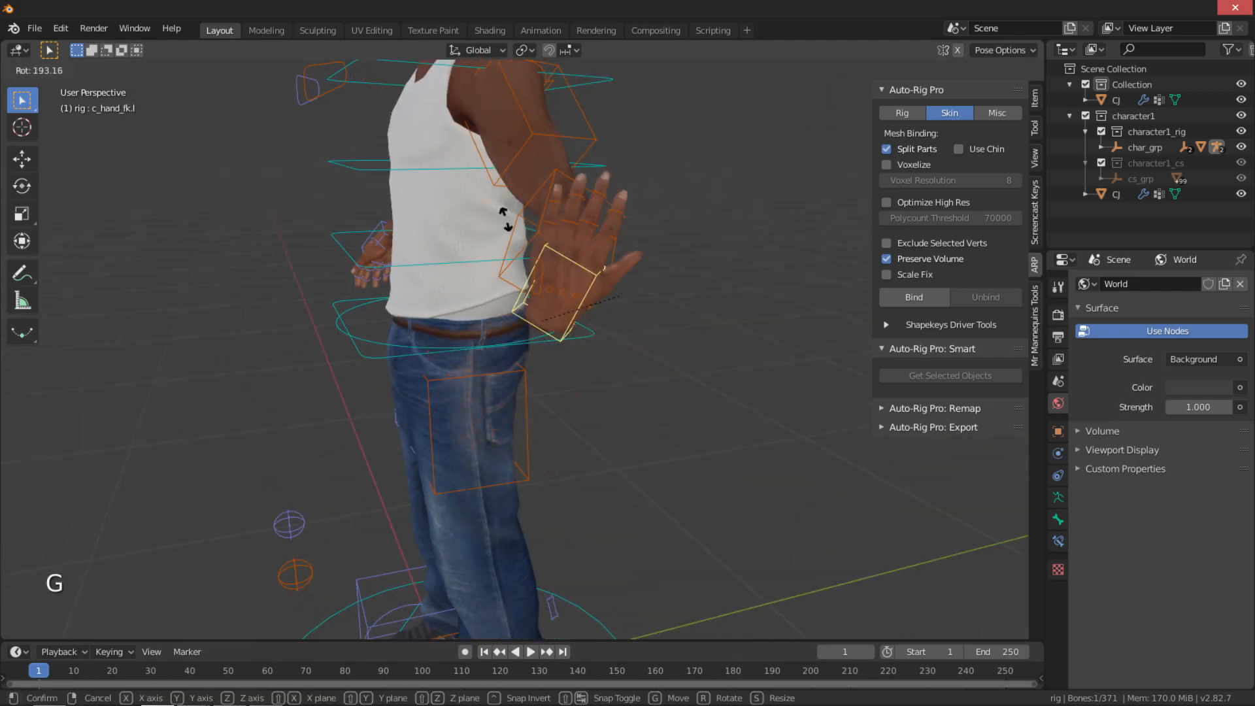
Show the Rig Main Properties for the left hand and snap the left arm from FK to IK
scroll(594, 381, down, 1)
middle_drag(469, 456, 589, 450)
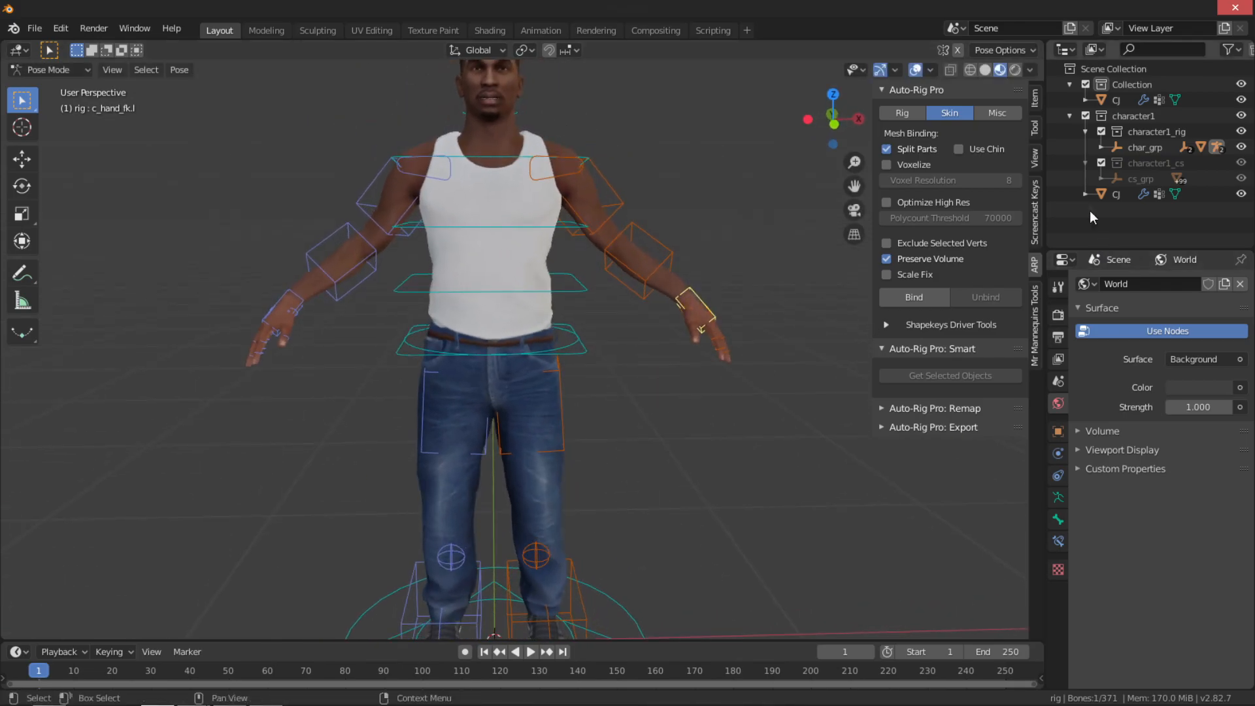
click(1034, 128)
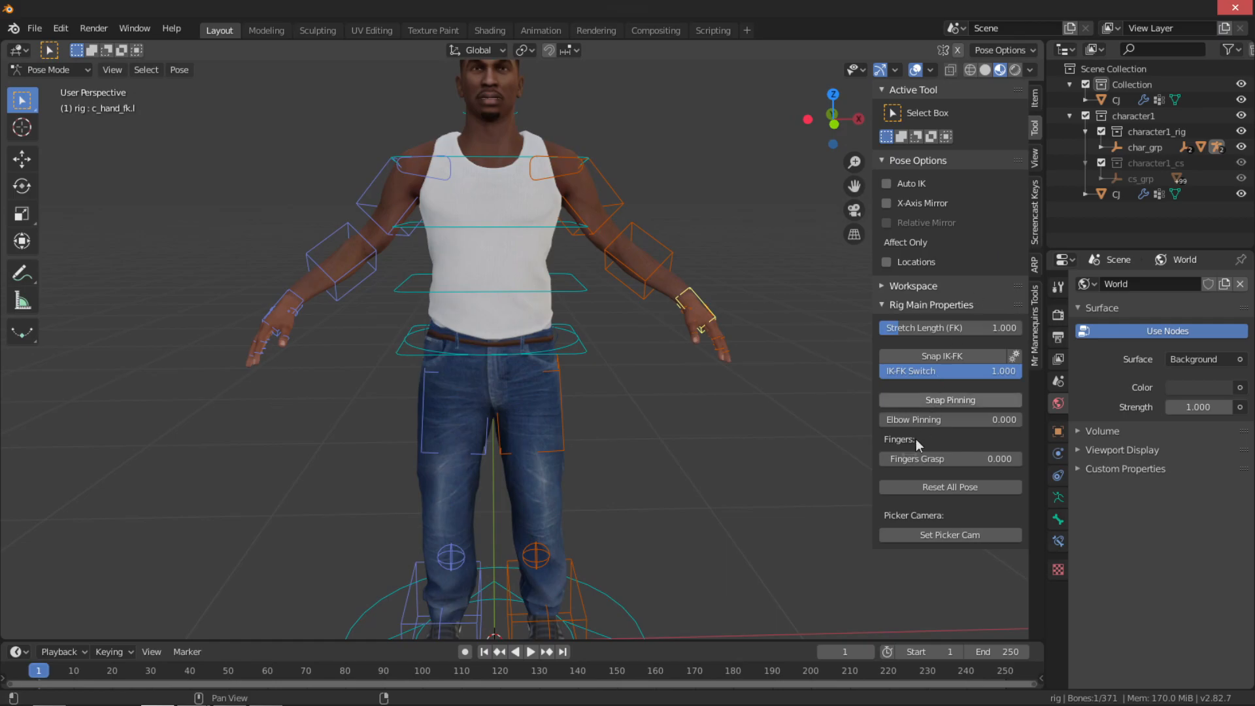
click(961, 355)
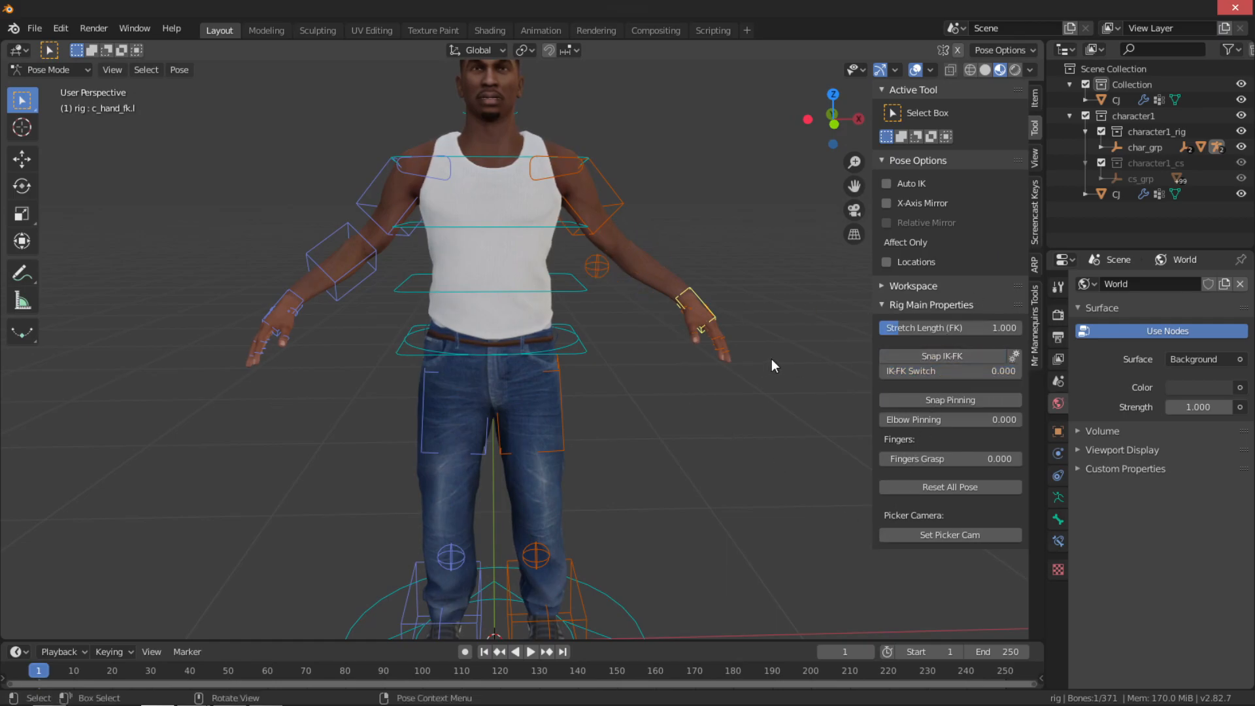
middle_drag(771, 359, 605, 259)
middle_drag(677, 309, 782, 352)
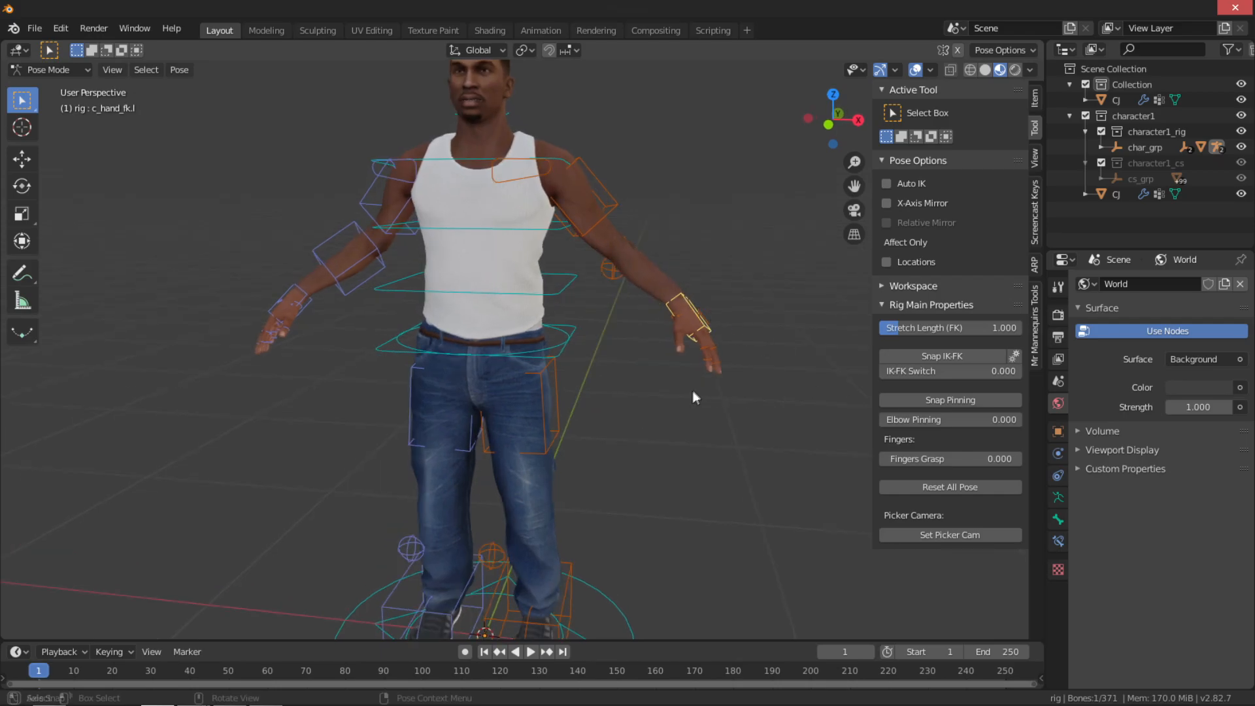
Move the left hand controller forward in front of the chest, rotate the hand, and reposition it
middle_drag(692, 392, 581, 393)
key(g)
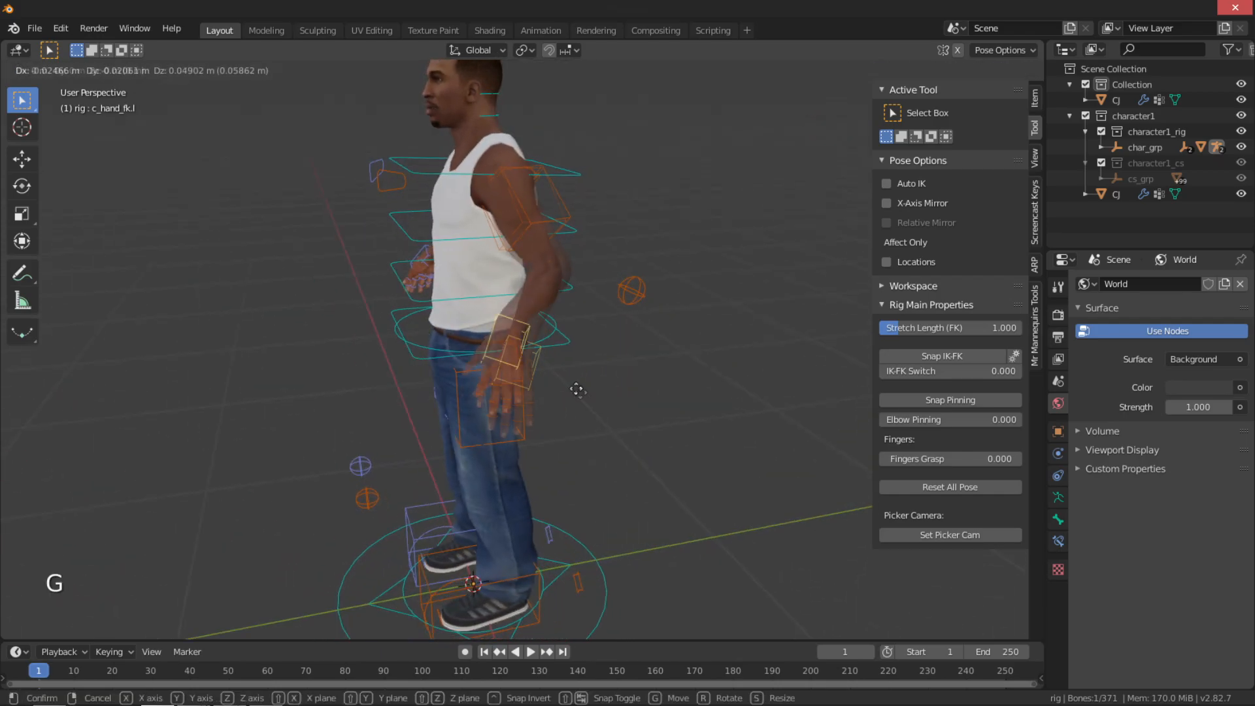
click(397, 272)
key(r)
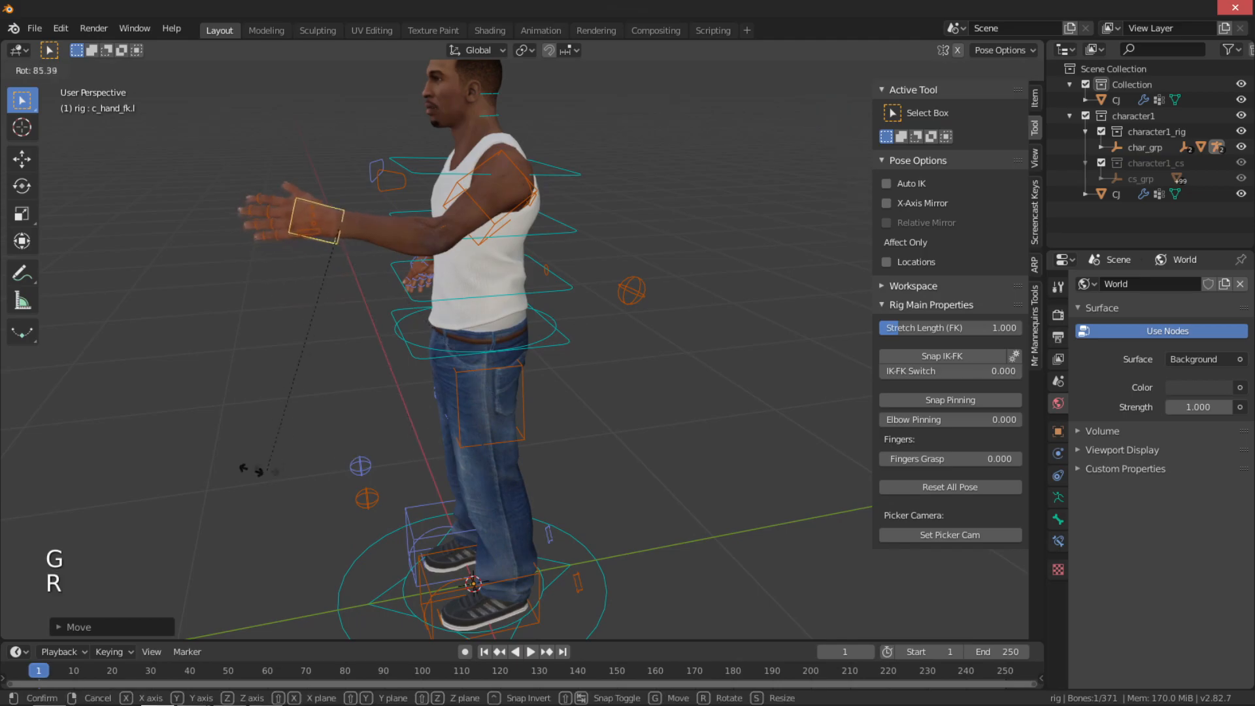
click(259, 470)
key(g)
click(302, 484)
Clear the location and rotation of the left hand controller
middle_drag(302, 484, 492, 464)
key(alt+g)
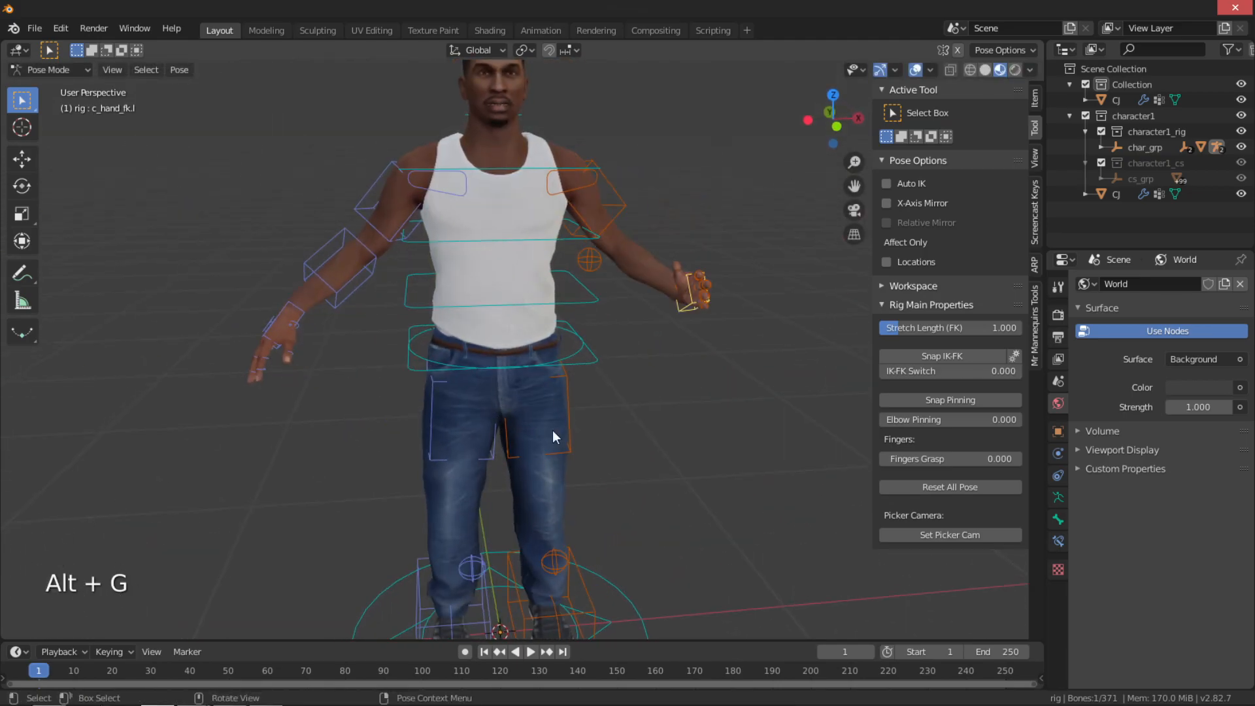
middle_drag(553, 432, 702, 357)
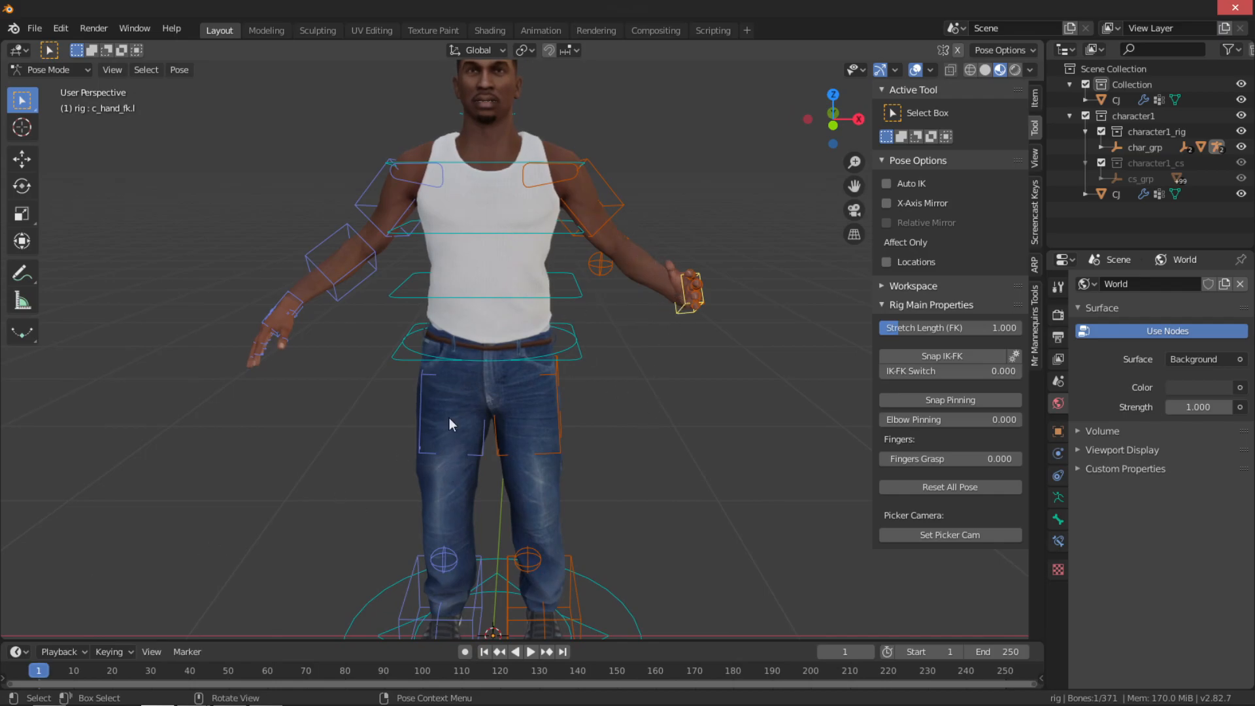
key(alt+r)
Scale up the left hand controller as a test and clear its scale
middle_drag(657, 308, 701, 462)
key(s)
click(86, 622)
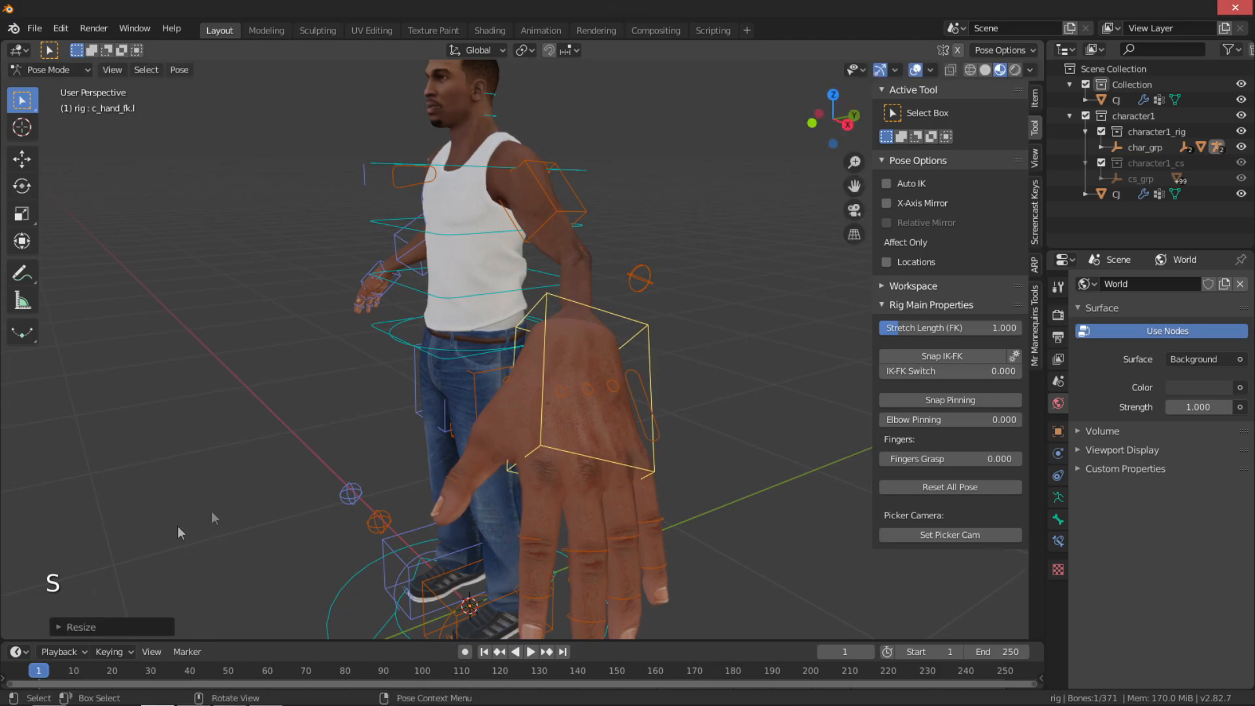
key(alt+s)
Select the right hand FK controller and test-move it, cancelling the transform
middle_drag(414, 487, 595, 359)
scroll(346, 356, up, 2)
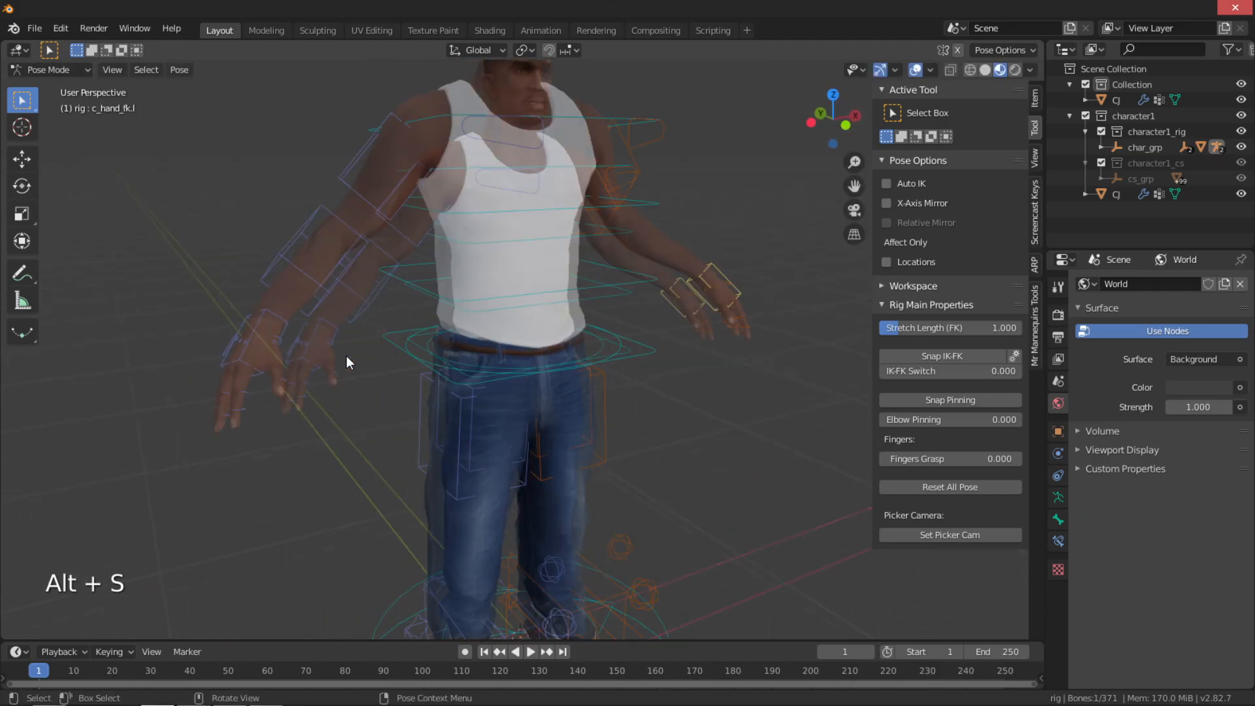
click(281, 320)
scroll(281, 321, down, 1)
key(g)
right_click(304, 317)
middle_drag(302, 323, 360, 327)
scroll(391, 418, up, 2)
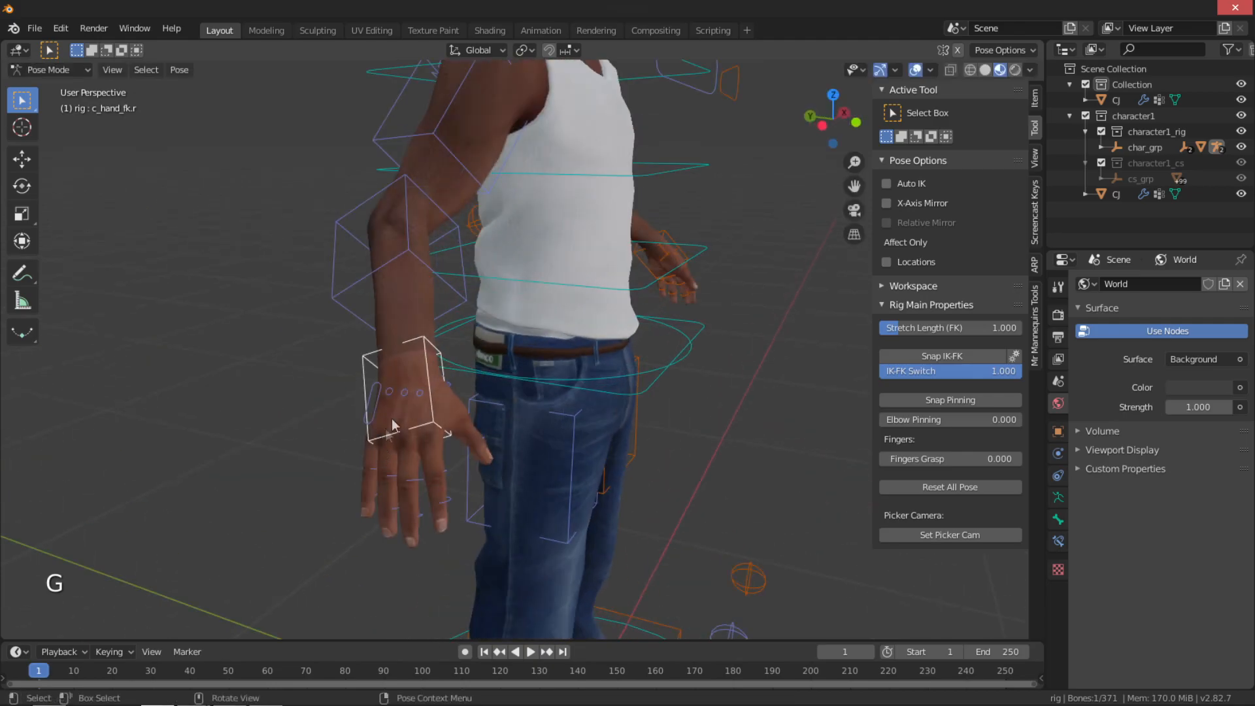
Snap the right arm from FK to IK and test-move the hand controller, cancelling the moves
middle_drag(425, 363, 241, 380)
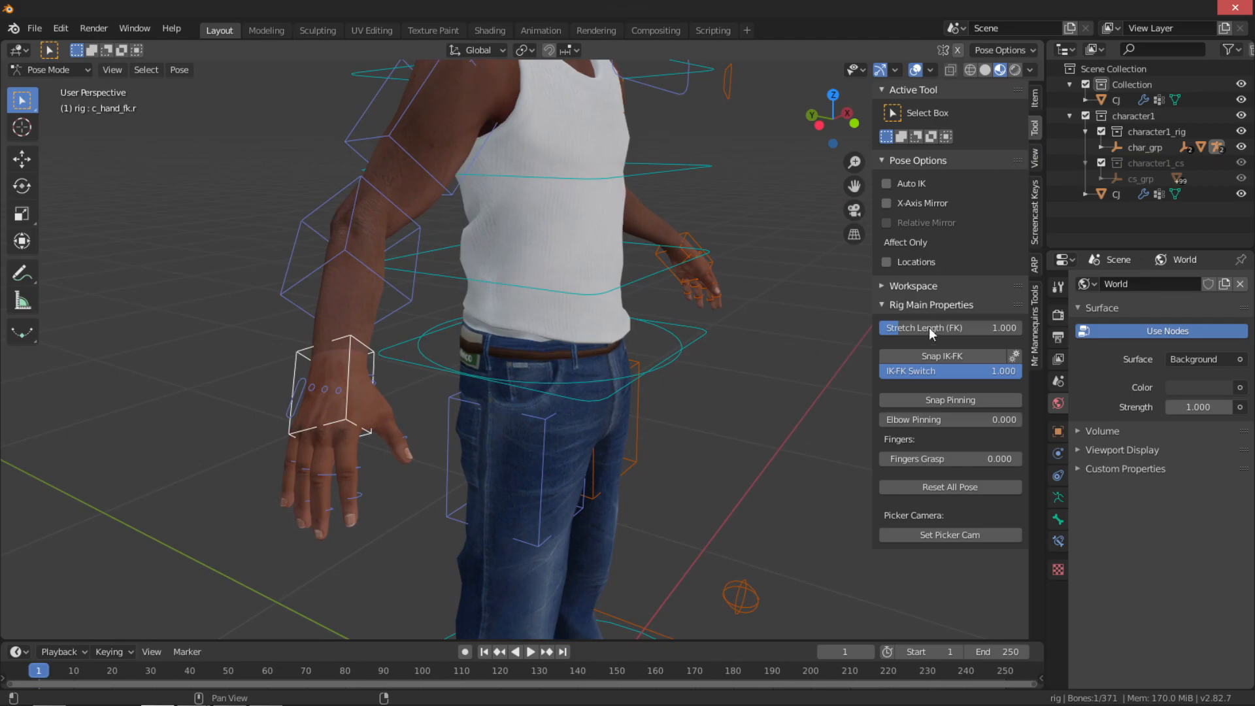
scroll(668, 385, down, 3)
middle_drag(653, 383, 546, 374)
key(g)
right_click(586, 327)
key(g)
right_click(639, 288)
Select the left hand IK controller and test-move it toward the body, cancelling the move
click(672, 302)
key(g)
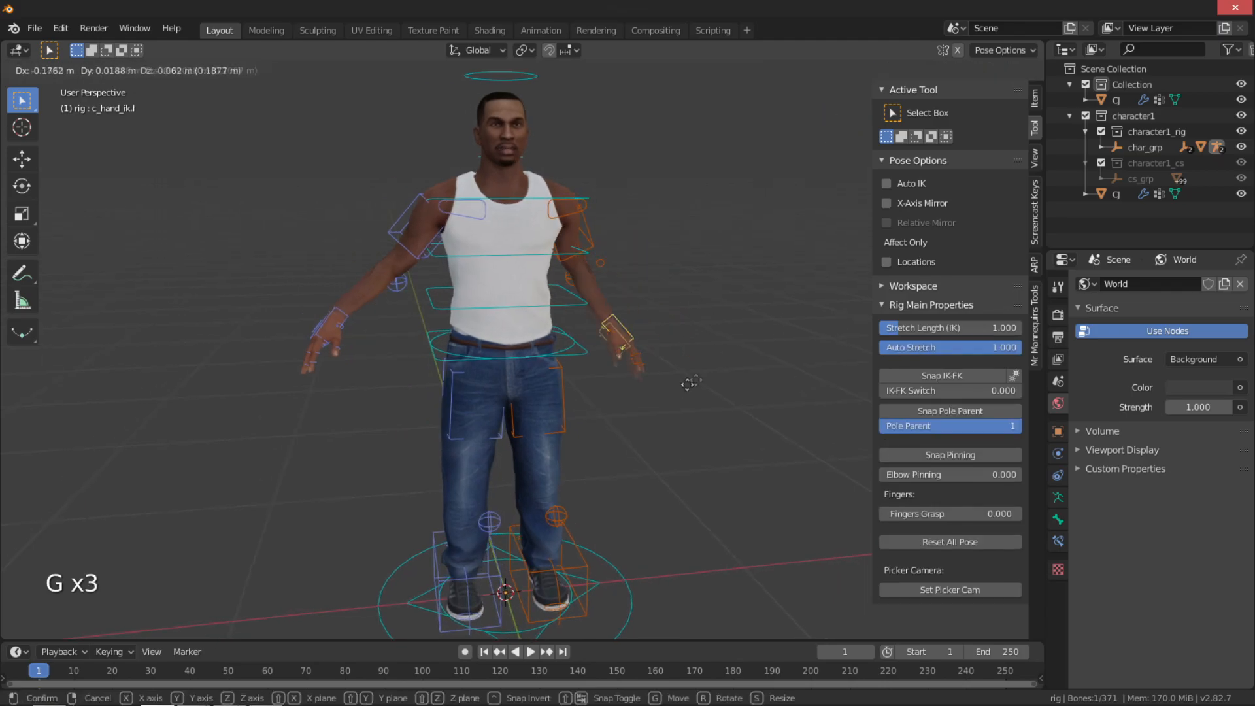
right_click(682, 388)
Test-move the left and right foot IK controllers in turn, cancelling both moves
middle_drag(682, 388, 665, 358)
shift+middle_drag(595, 500, 567, 442)
click(568, 442)
key(g)
right_click(494, 458)
key(g)
right_click(535, 296)
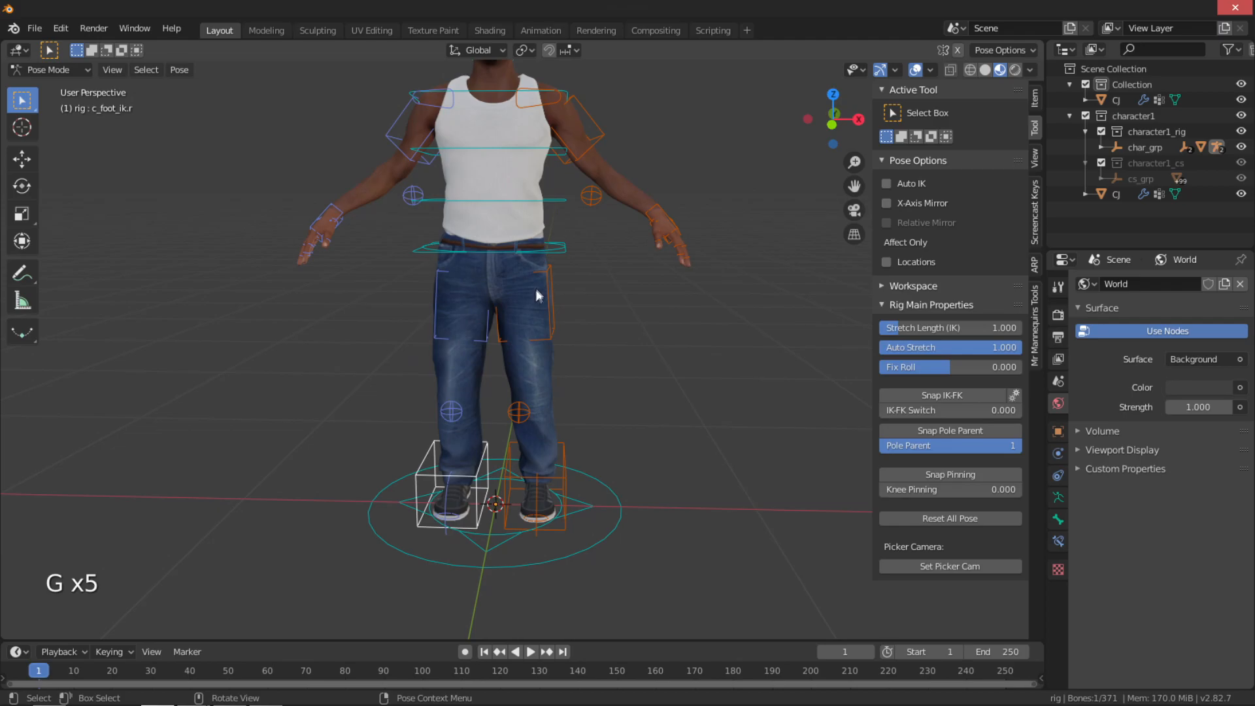
Select the controller at the hips and test-move the body, cancelling the move
click(563, 255)
shift+middle_drag(563, 255, 574, 308)
key(g)
right_click(593, 347)
Select the head controller and test-rotate it around global Z and freely, cancelling the rotations
middle_drag(598, 219, 516, 301)
scroll(513, 298, up, 3)
click(588, 91)
key(r)
key(z)
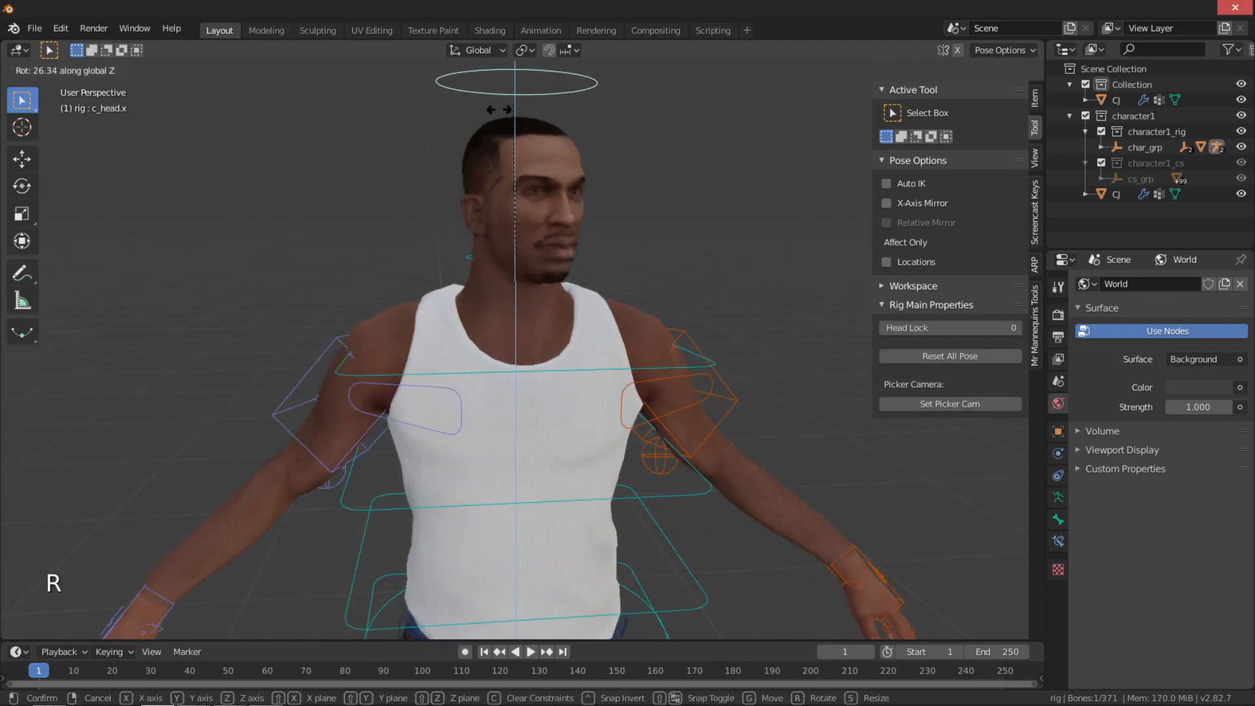
key(r)
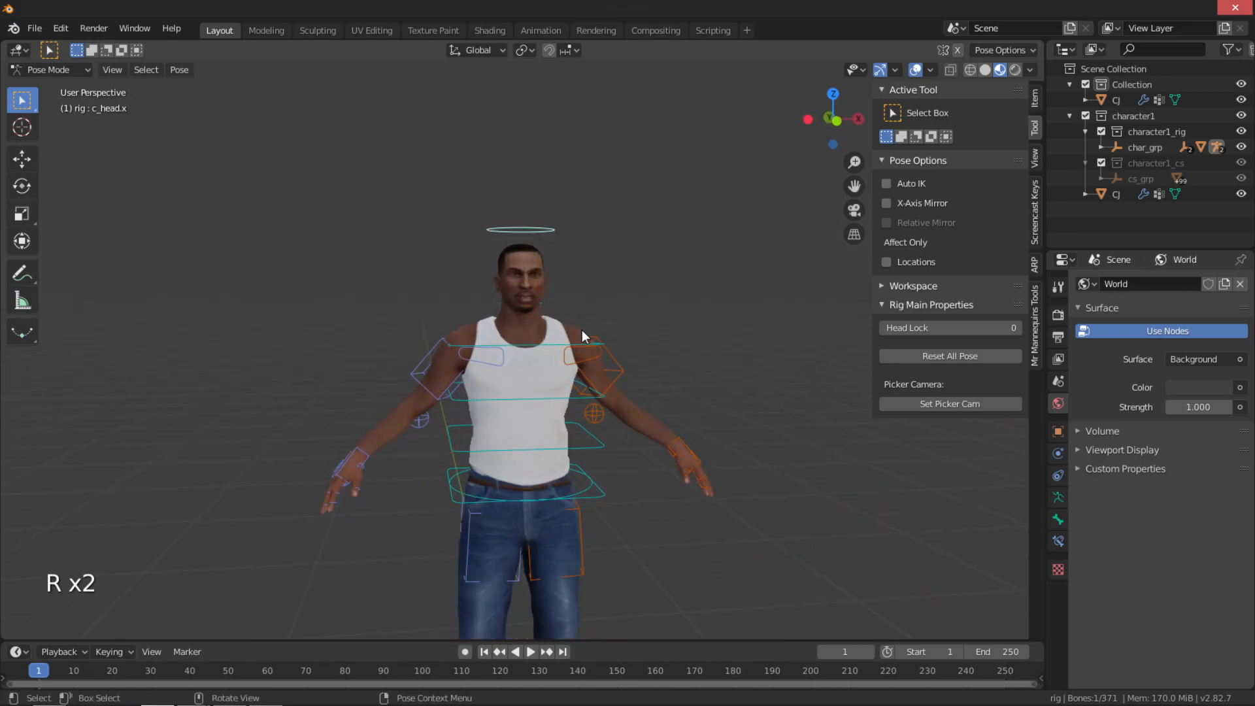
key(r)
right_click(743, 281)
Select the root master controller at the hips and test-move the body, cancelling the move
middle_drag(743, 284, 634, 287)
scroll(634, 288, down, 1)
middle_drag(634, 287, 626, 331)
click(575, 373)
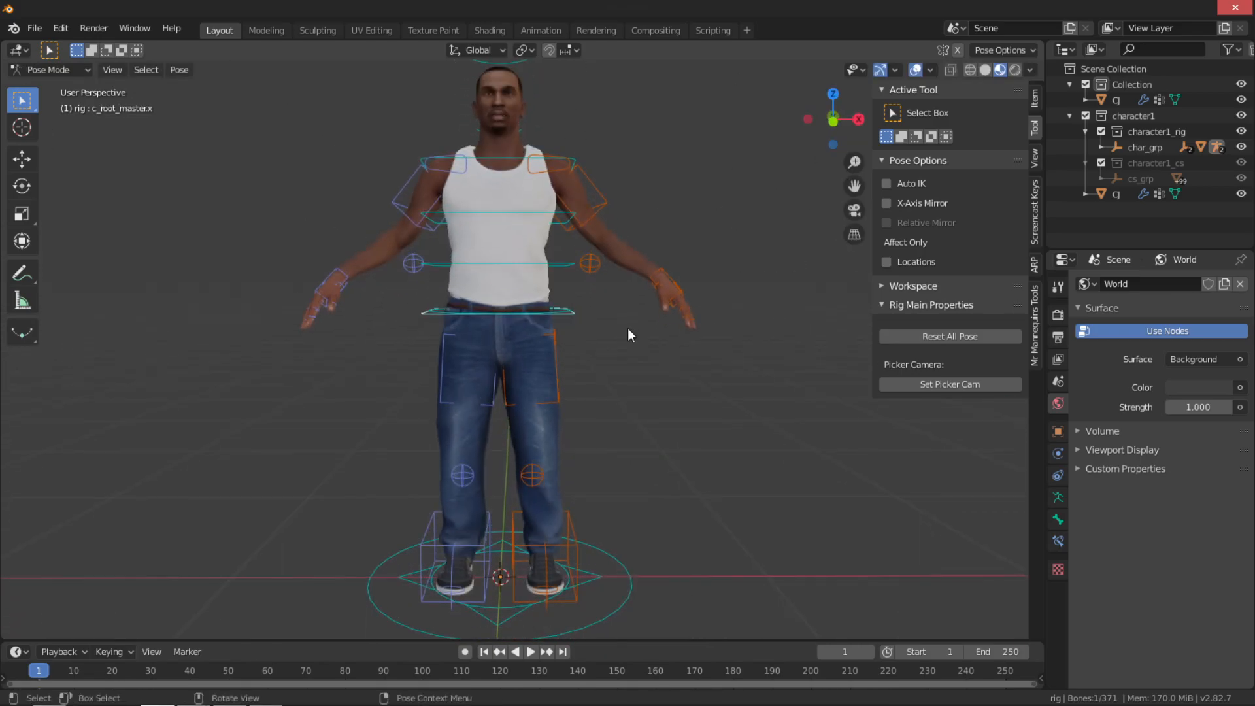
key(g)
right_click(645, 418)
Switch to Object Mode and box-select the whole character with its rig, cancelling a test move
scroll(641, 381, down, 2)
middle_drag(641, 381, 635, 346)
scroll(555, 367, up, 1)
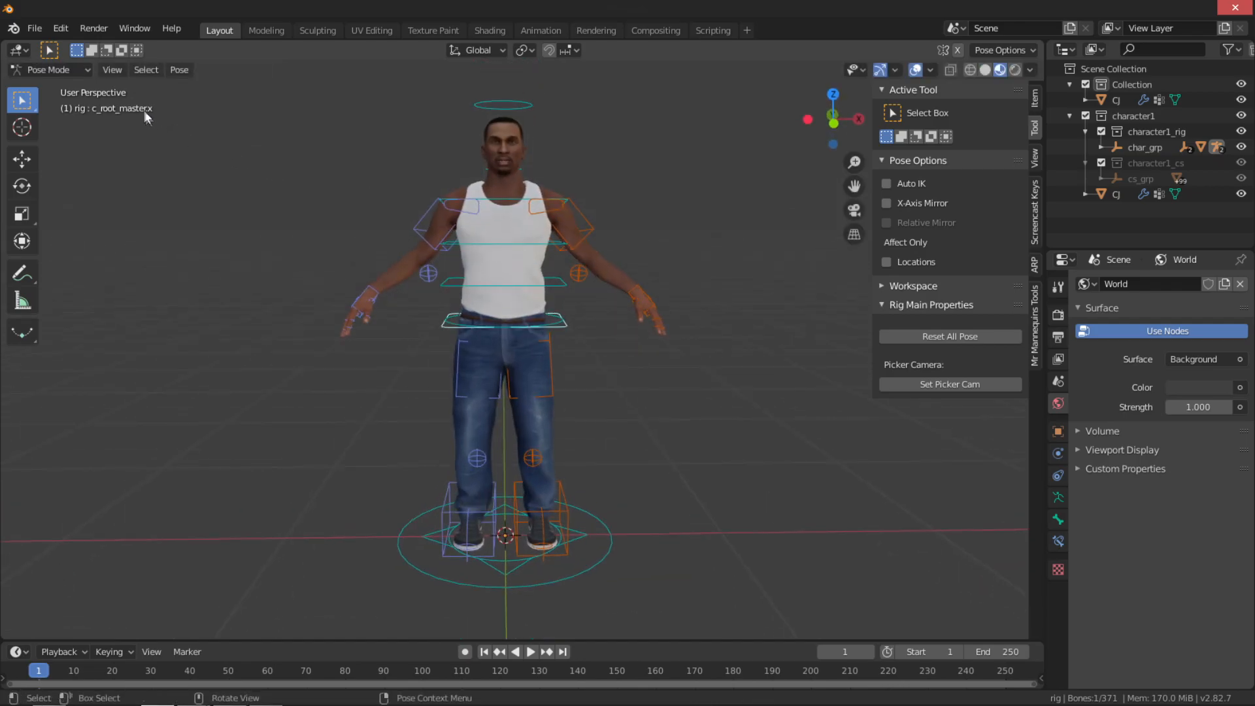
click(62, 87)
key(b)
drag(344, 133, 744, 511)
key(g)
right_click(706, 448)
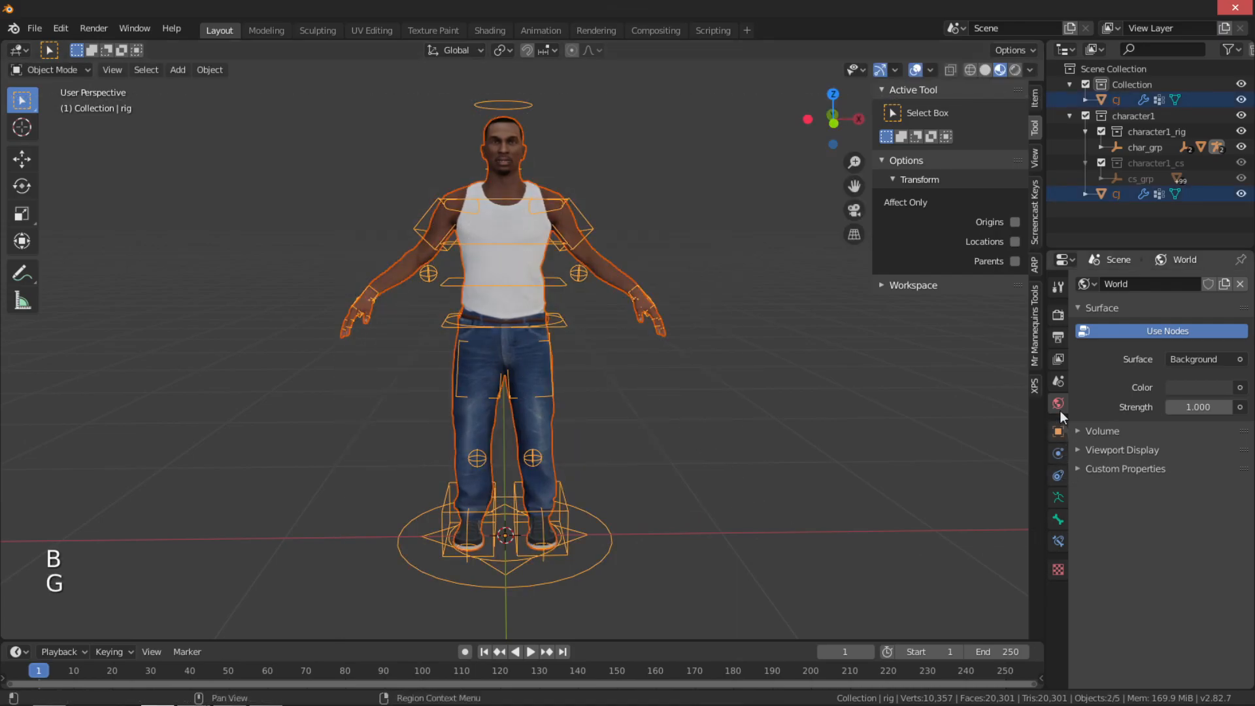
Open the Auto-Rig Pro FBX export and choose the CJ Remake folder as the destination
click(1037, 268)
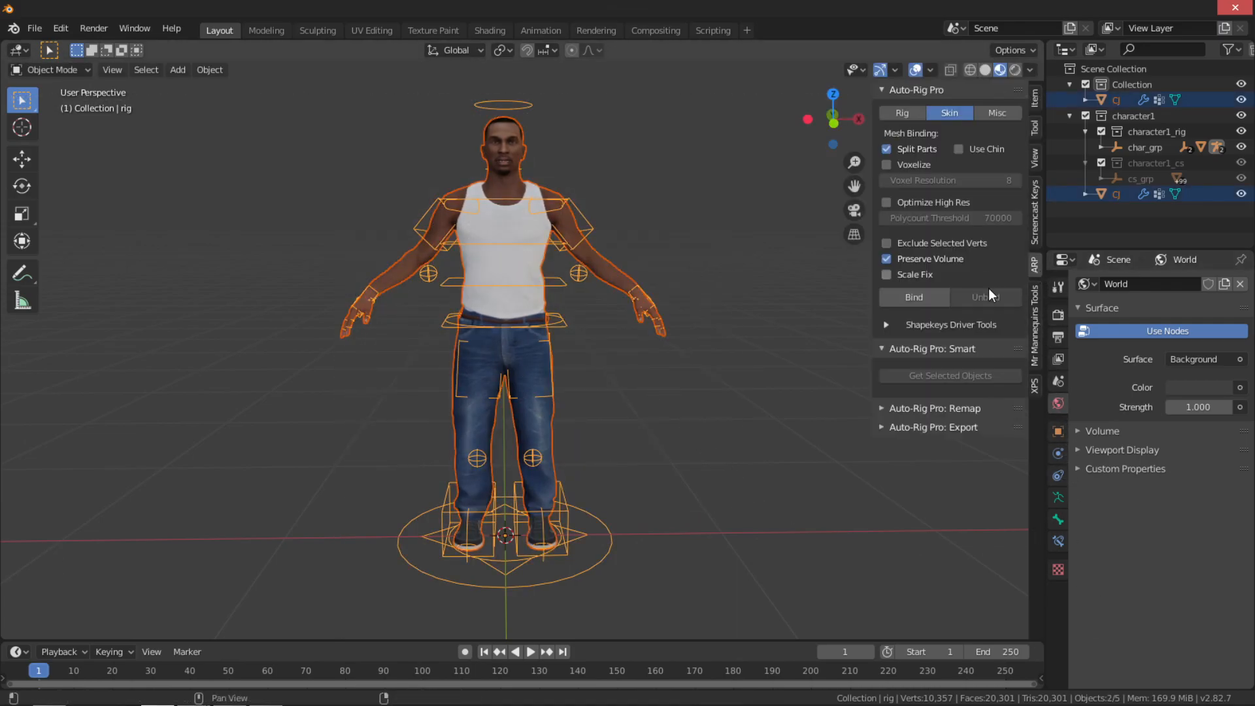
click(917, 112)
click(947, 112)
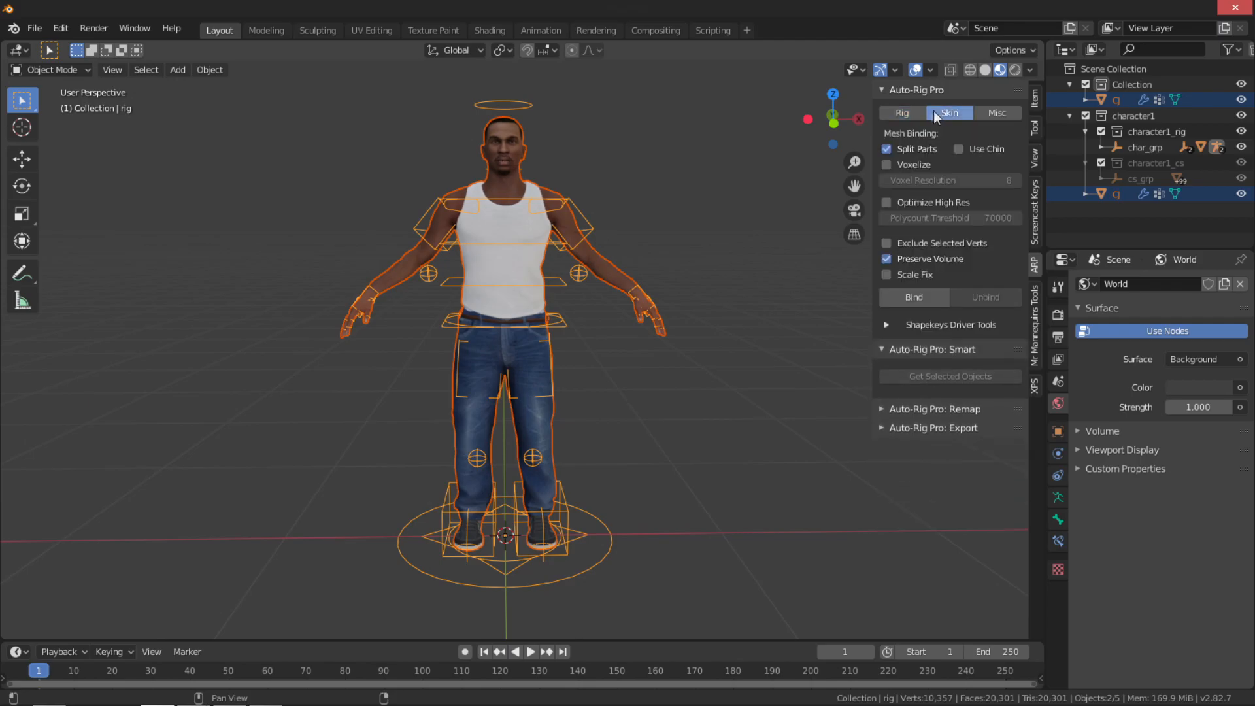
click(903, 111)
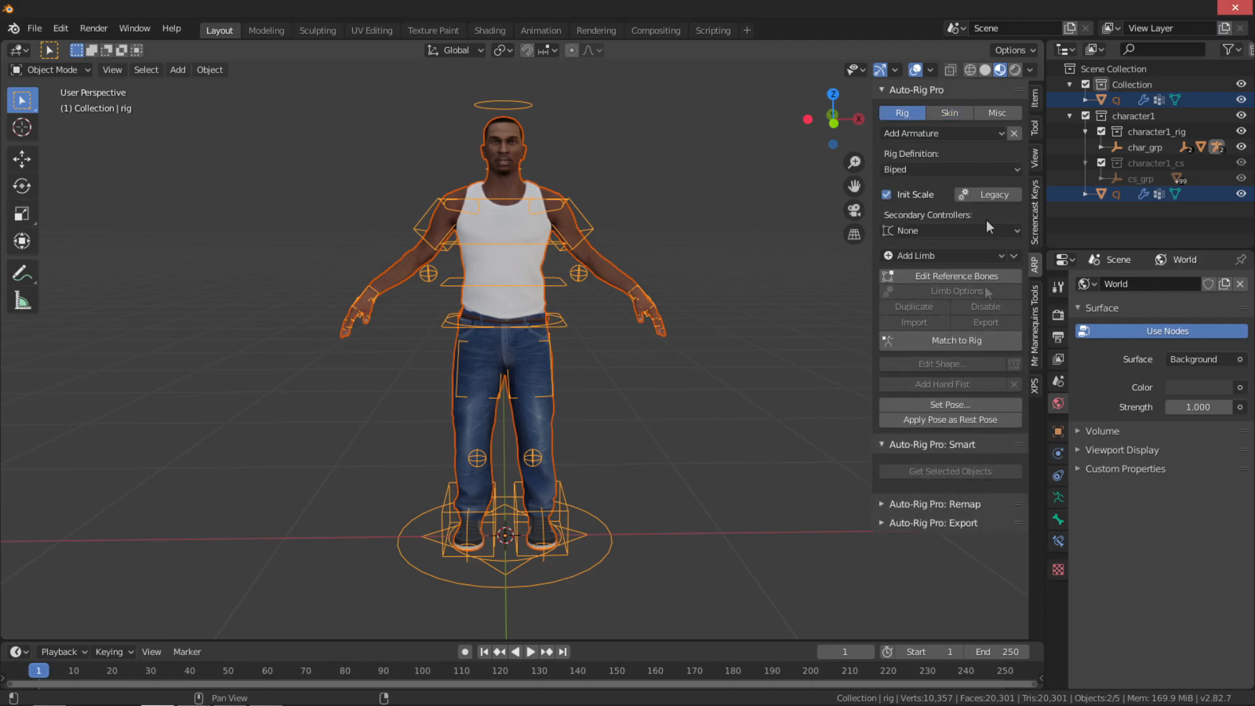
click(883, 523)
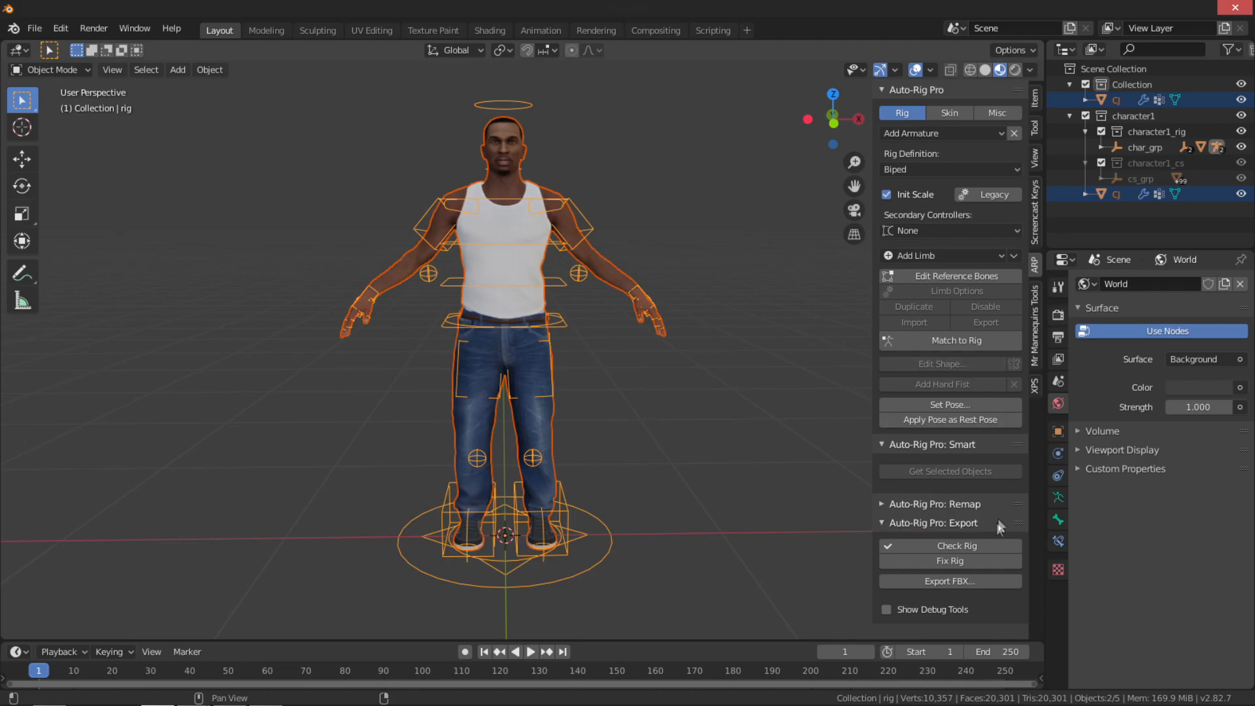
click(978, 581)
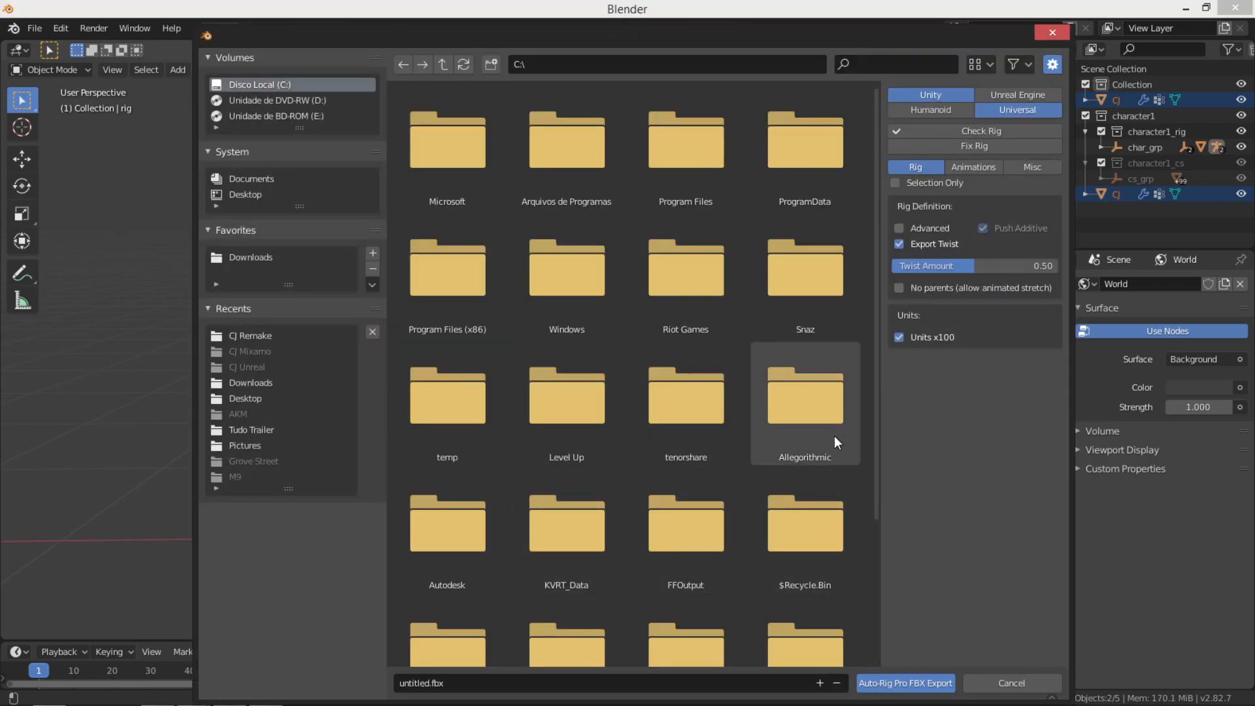
click(265, 335)
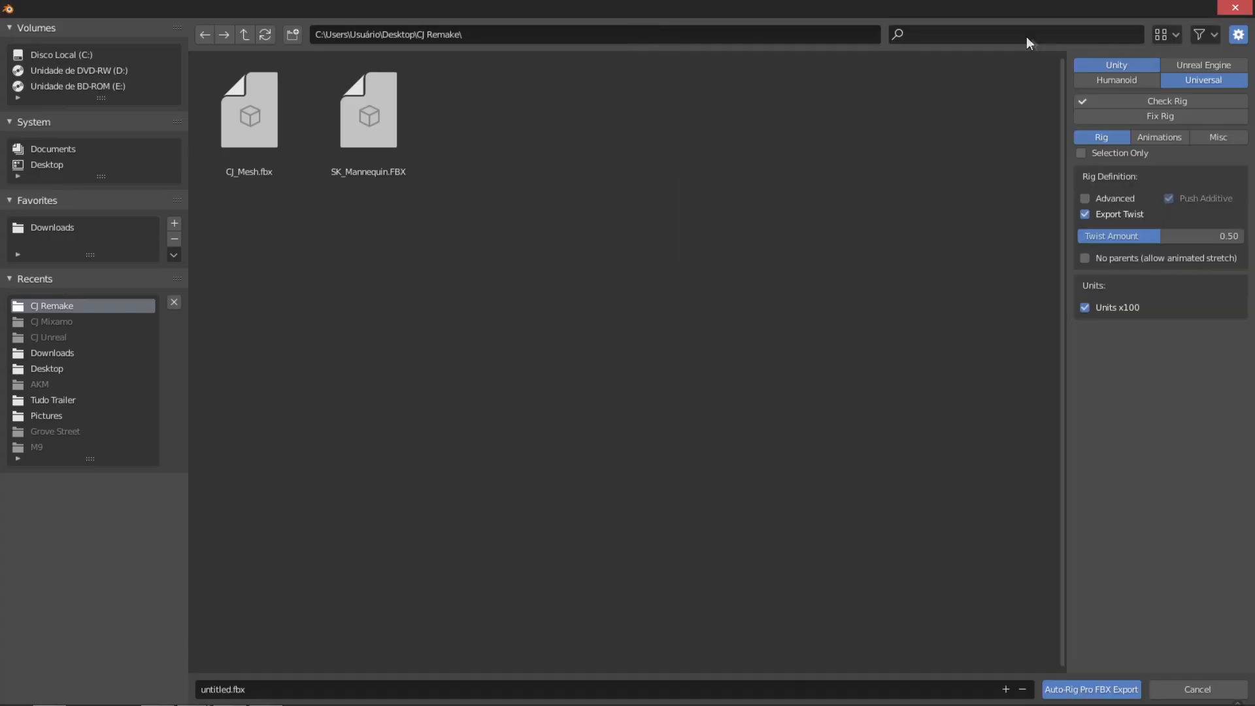
click(1024, 32)
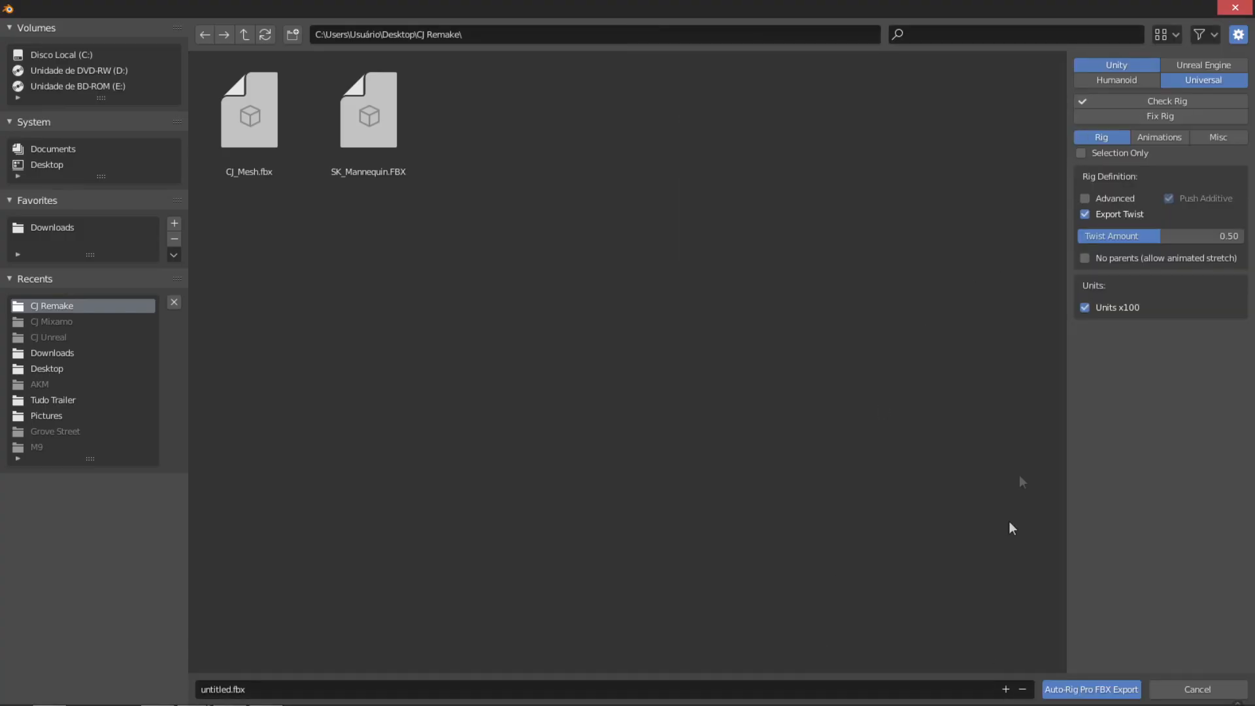
Widen the export options area and set the export target to Unreal Engine with the Humanoid rig type
drag(1067, 341, 902, 349)
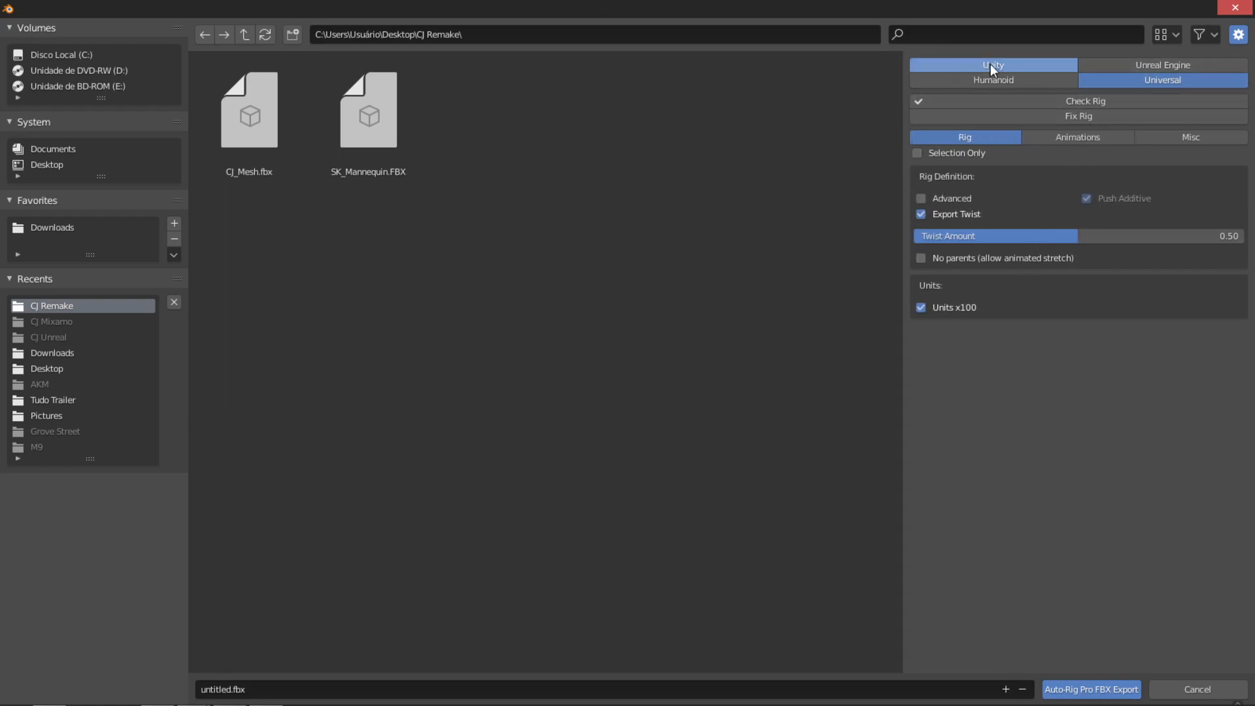
click(1123, 66)
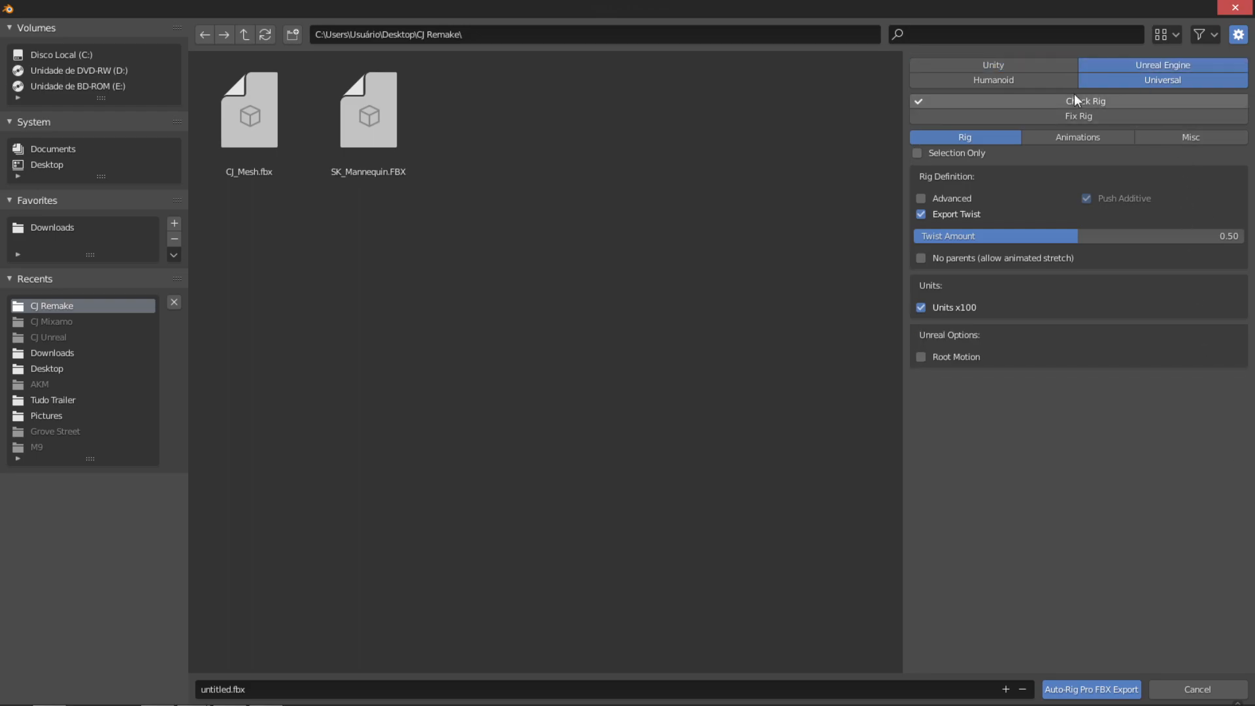
click(989, 81)
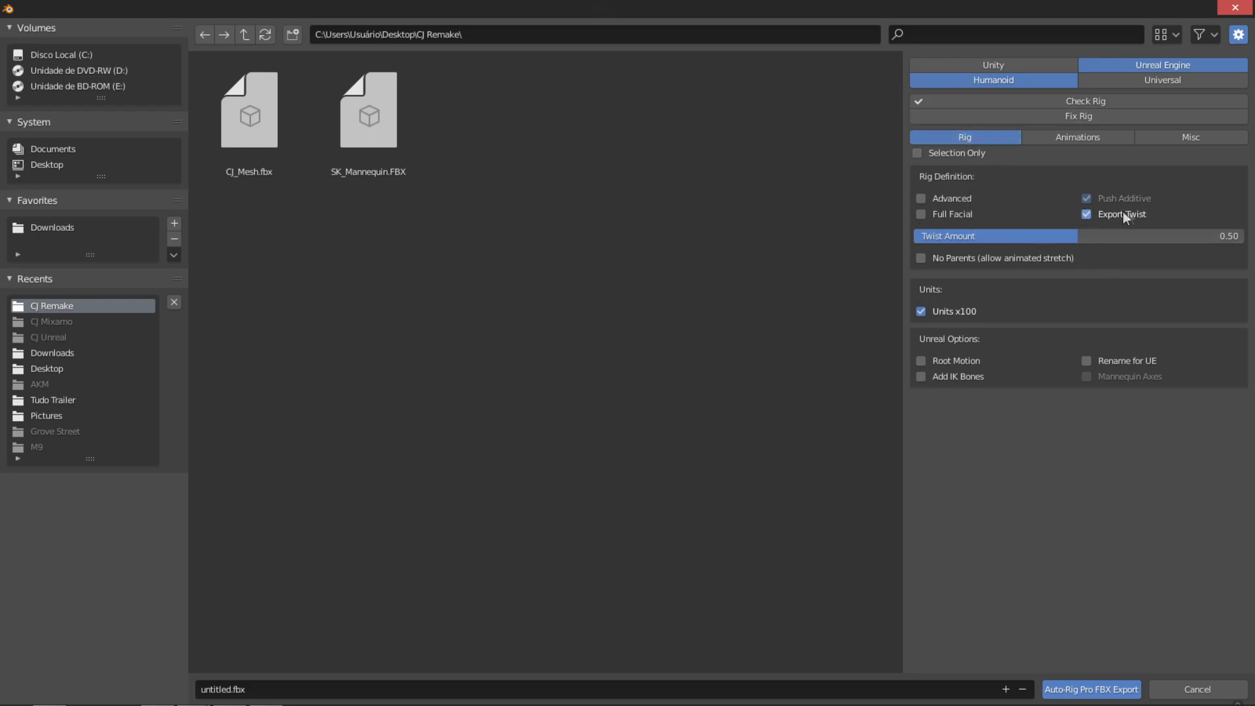
Try toggling the Export Twist and Full Facial options, restoring both to their original settings
click(1085, 213)
click(1085, 213)
click(921, 214)
click(923, 215)
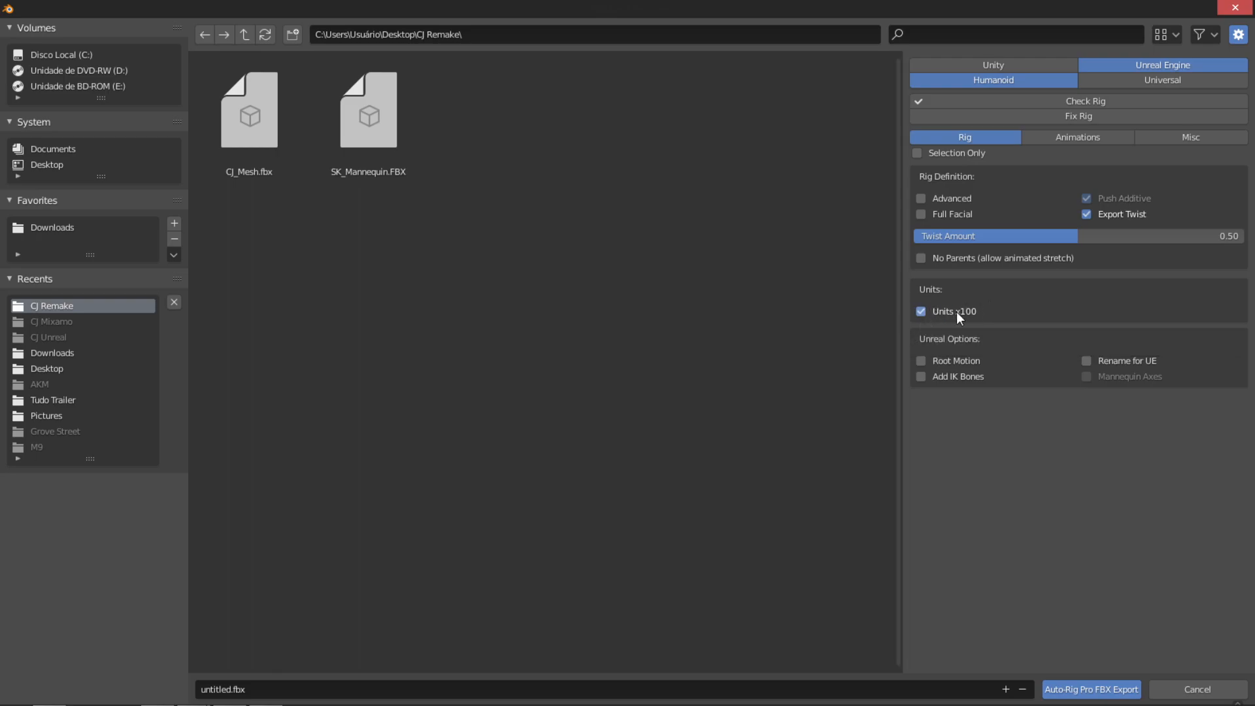
click(920, 312)
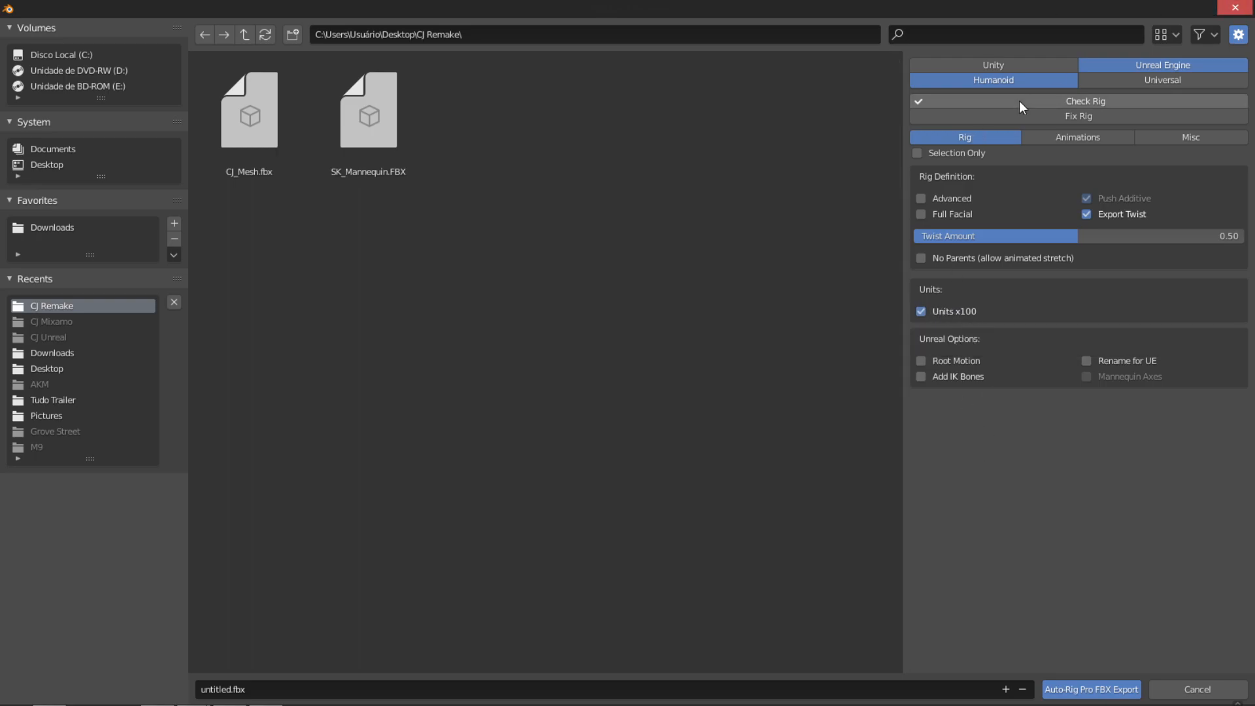
Enable the Unreal options Root Motion, Add IK Bones, Rename for UE and Mannequin Axes
click(954, 361)
click(952, 376)
click(1105, 377)
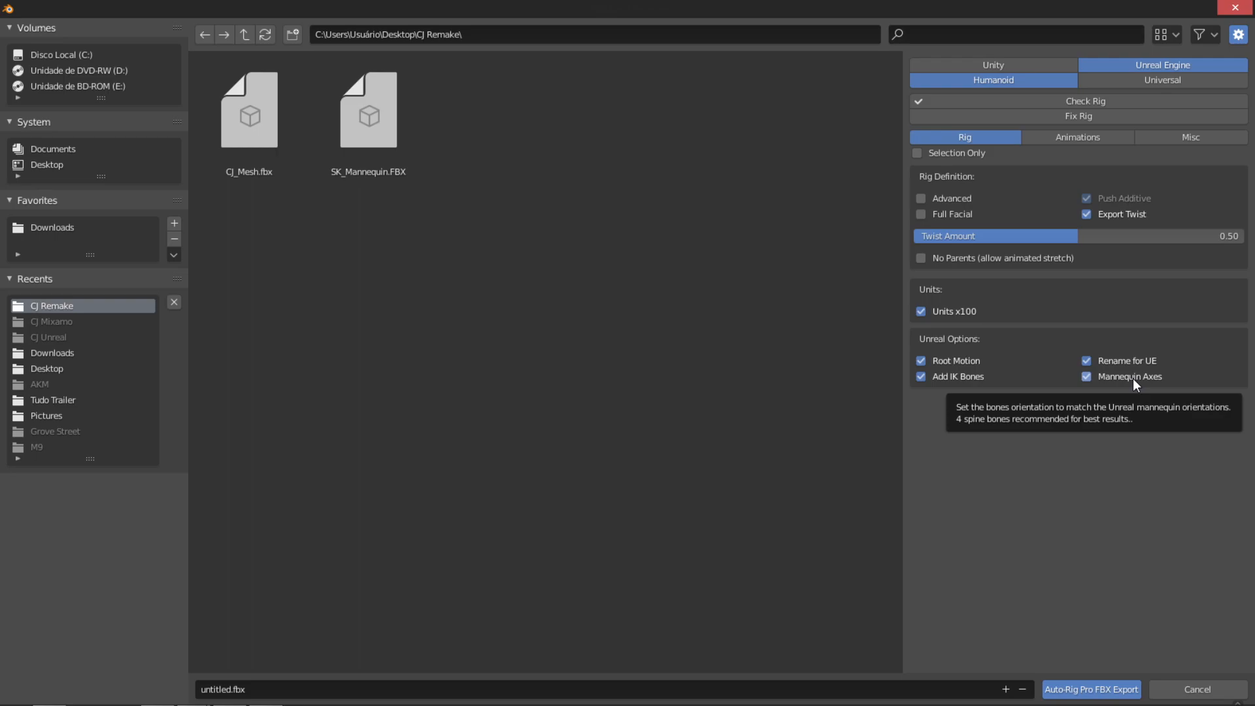
Disable Bake Actions for the animations, set Smoothing to Face, and return to the rig export options
click(1111, 139)
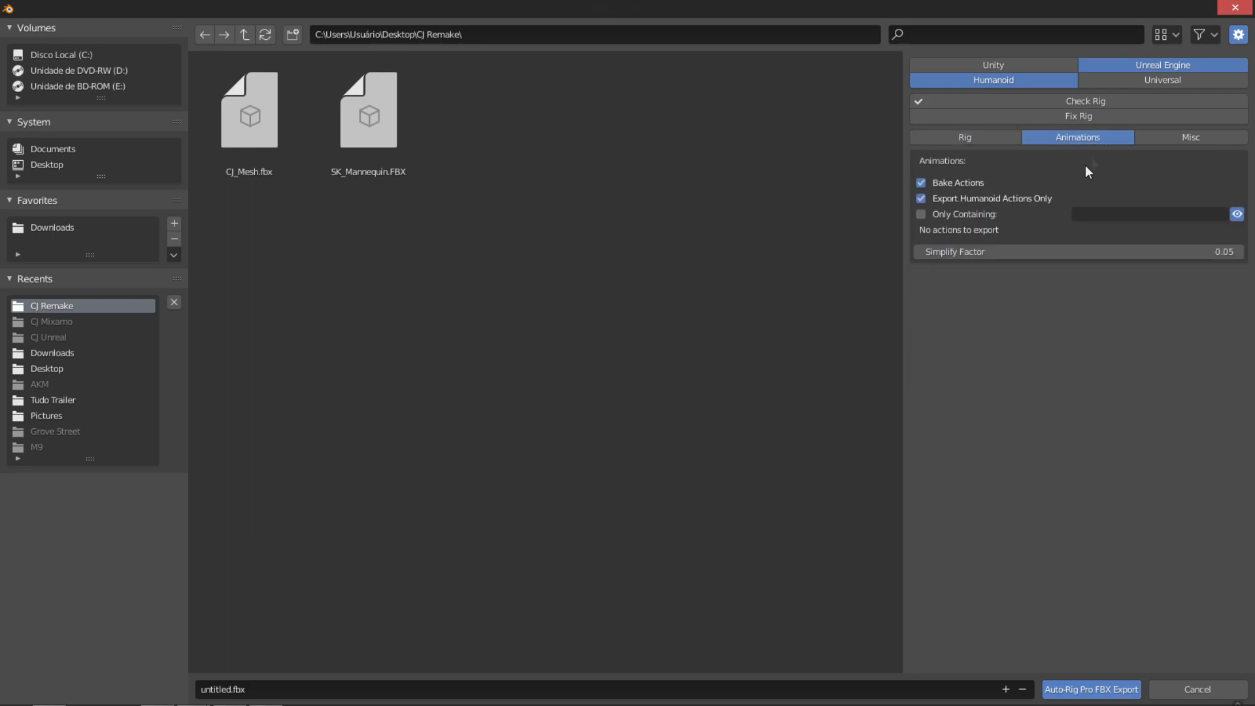
click(943, 185)
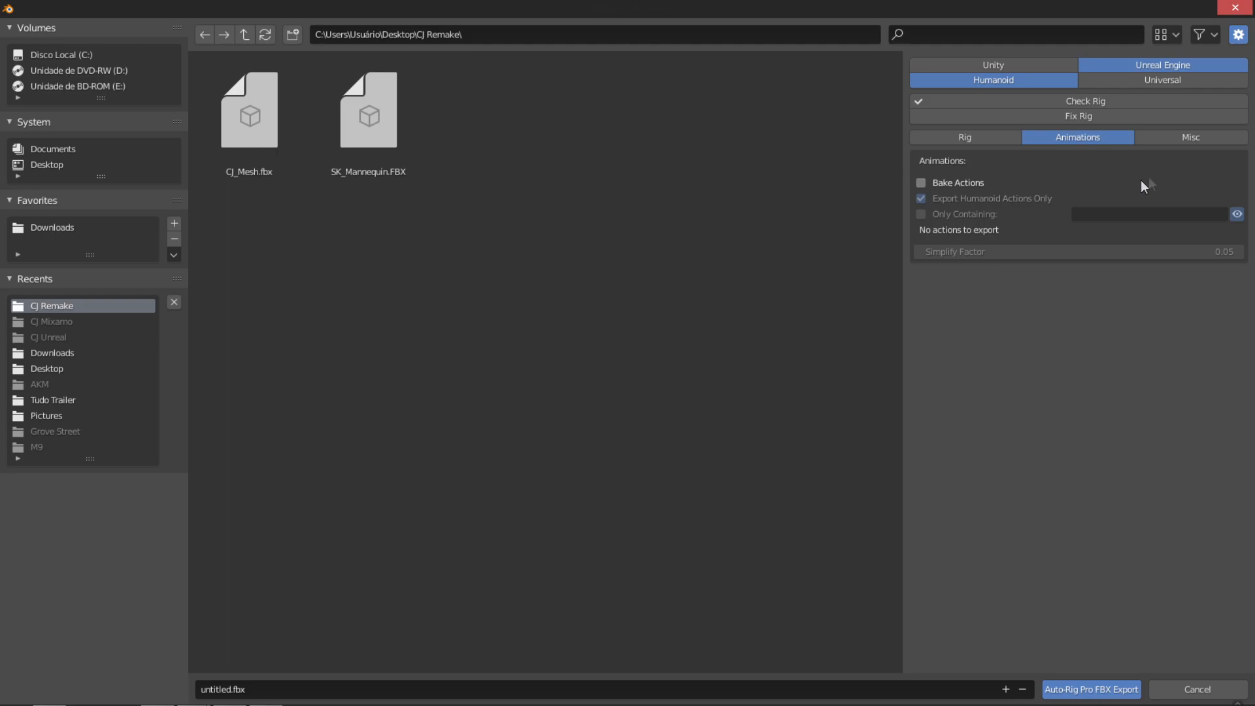
click(1179, 139)
click(1055, 205)
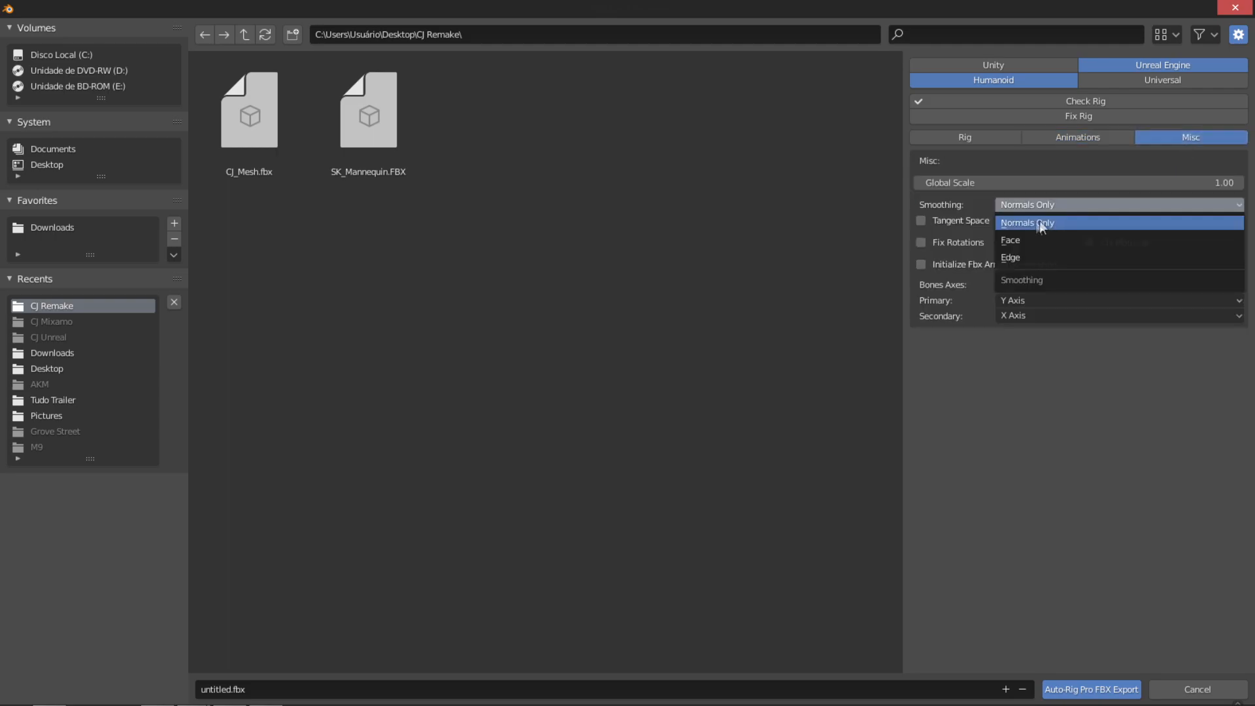
click(1017, 239)
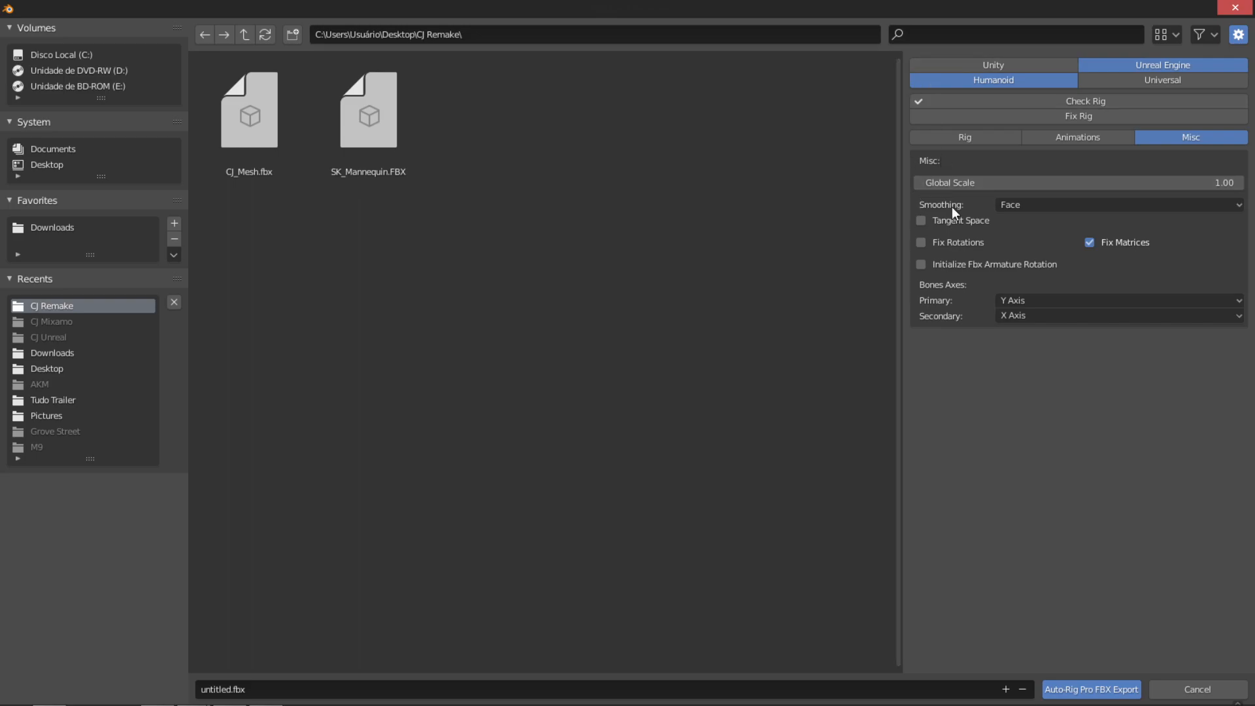
click(1054, 138)
click(987, 136)
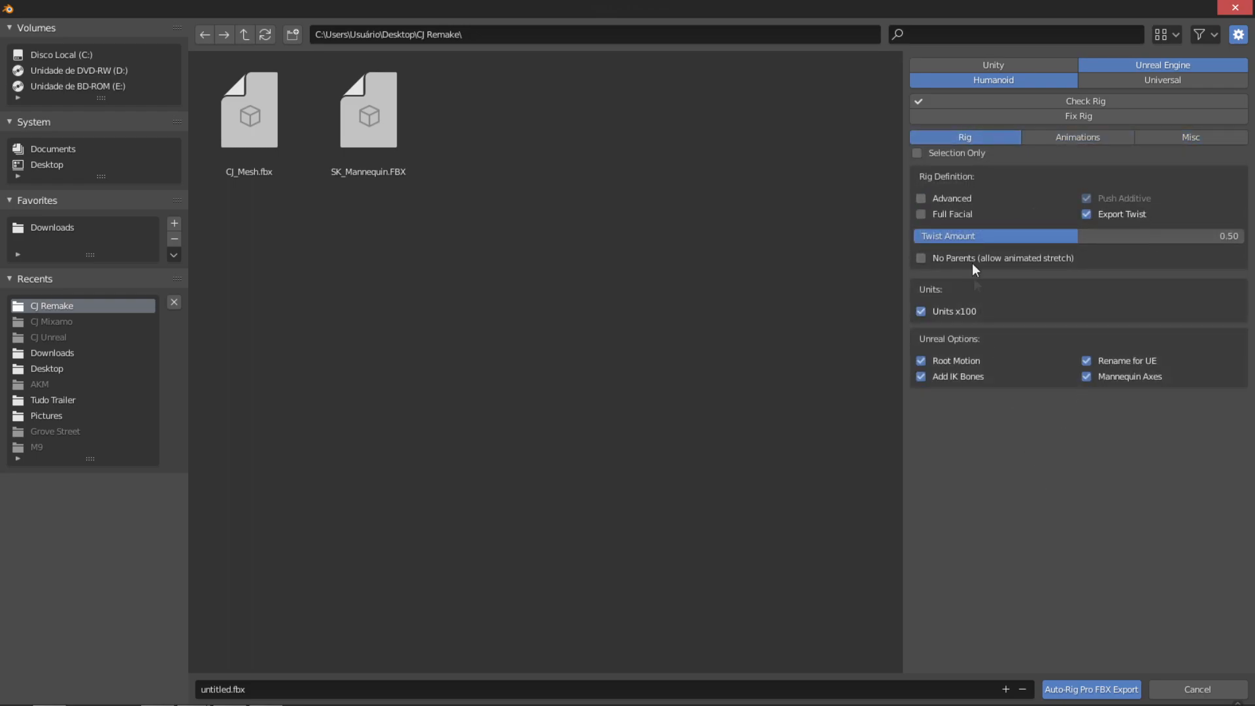
Name the export file SK_CJ.fbx and run the Auto-Rig Pro FBX export
click(362, 687)
text(s)
key(BackSpace)
text(SK_CJ)
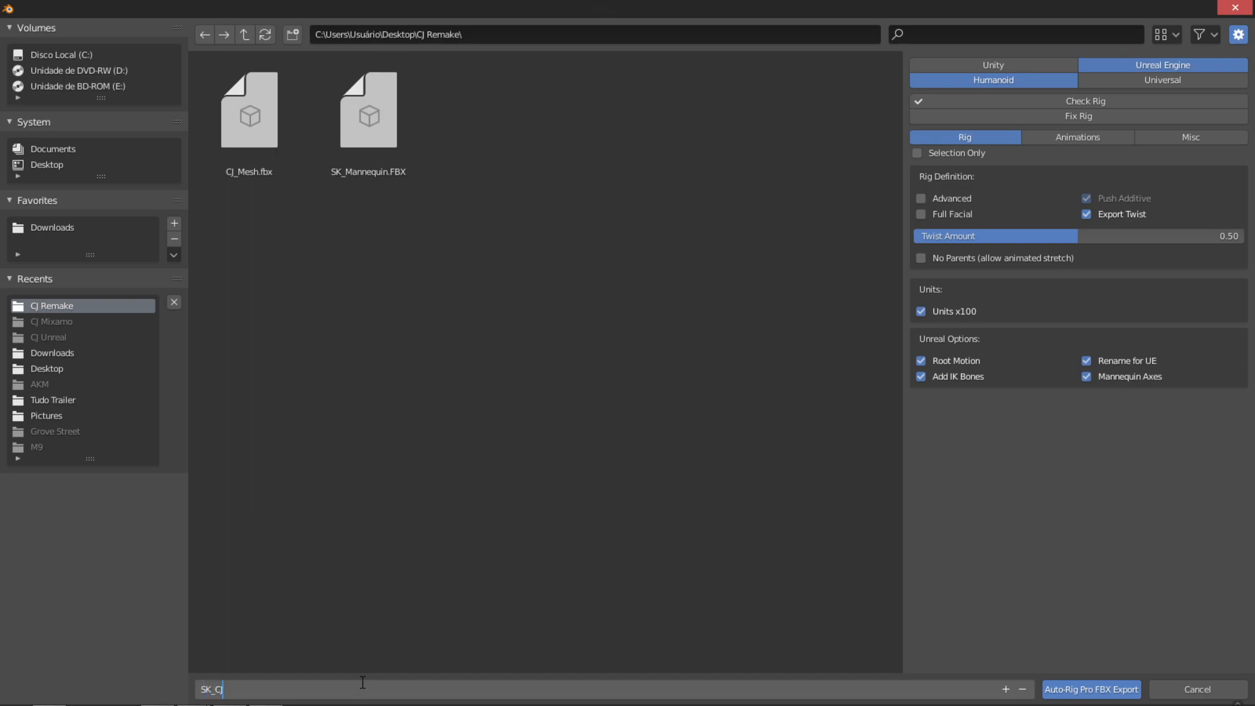
key(Return)
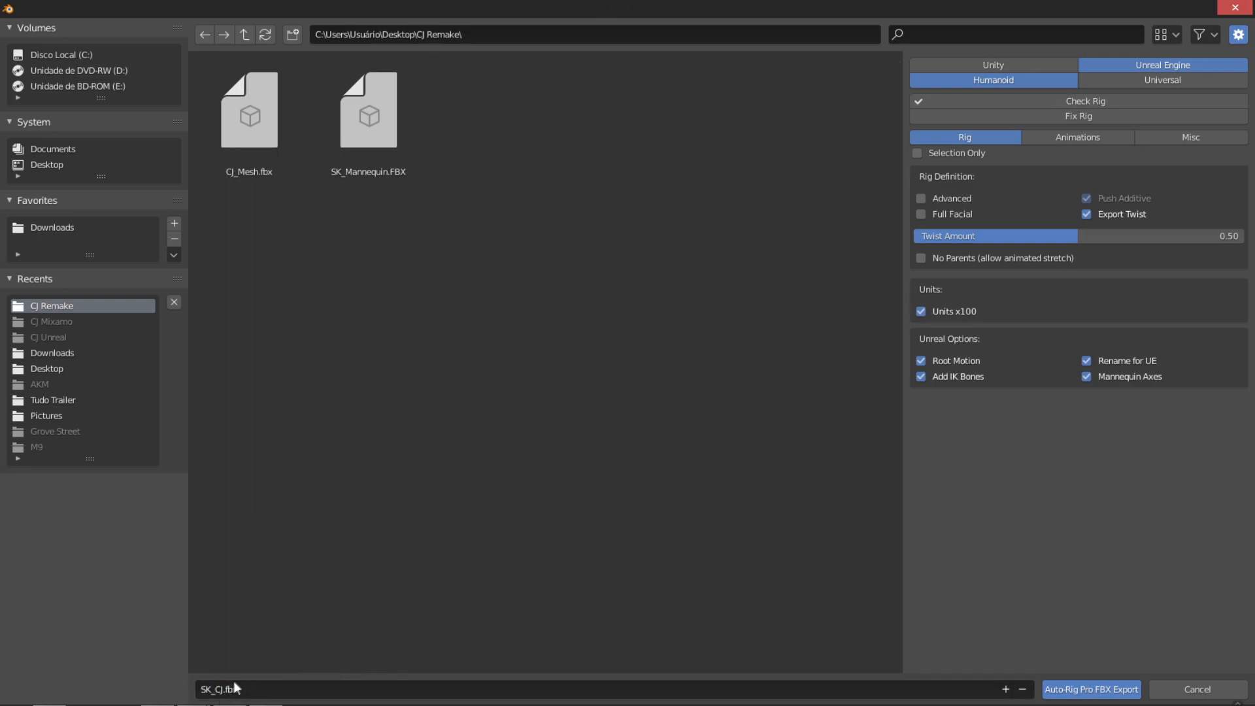
click(1054, 692)
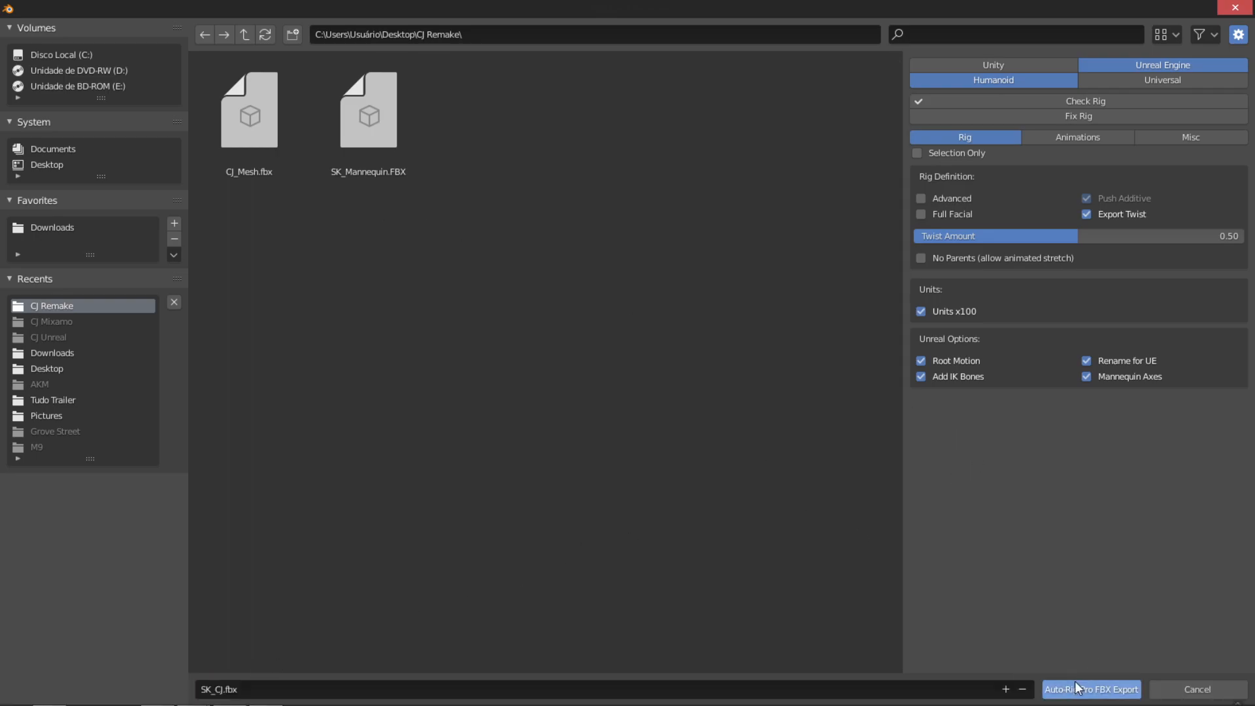
click(1072, 691)
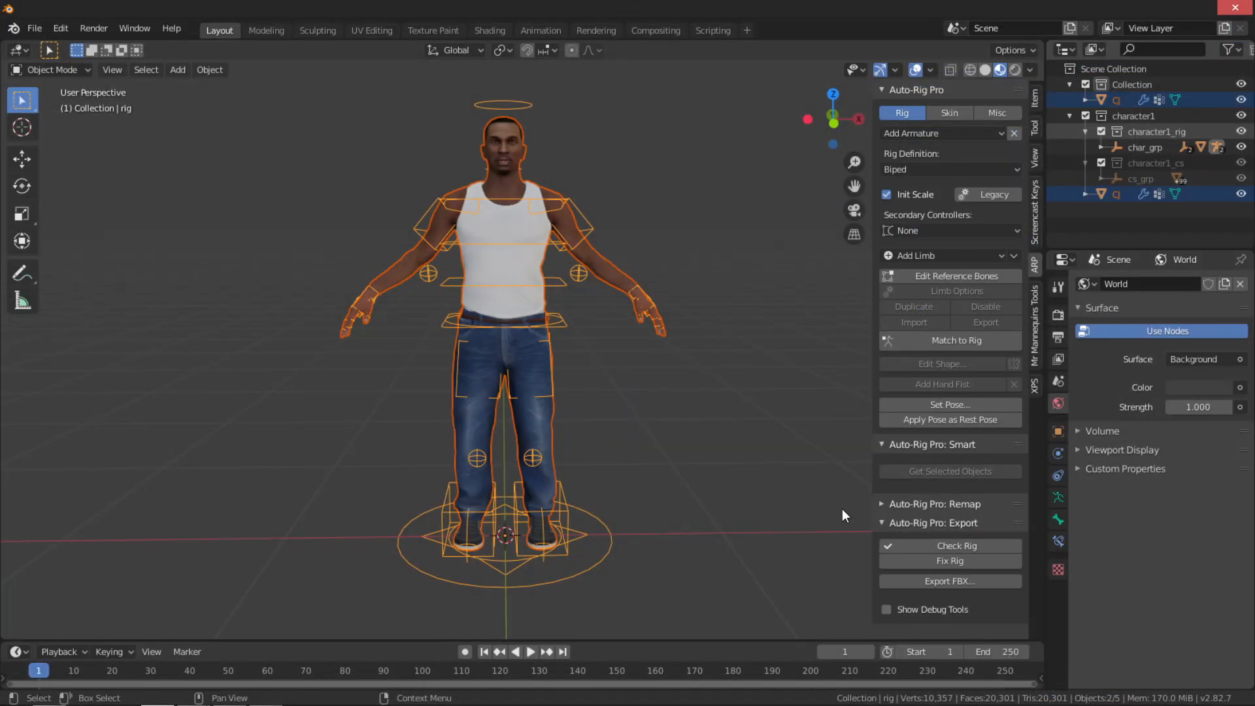
Save the Blender file as CJRemake in the CJ Remake folder and deselect everything in the viewport
key(ctrl+s)
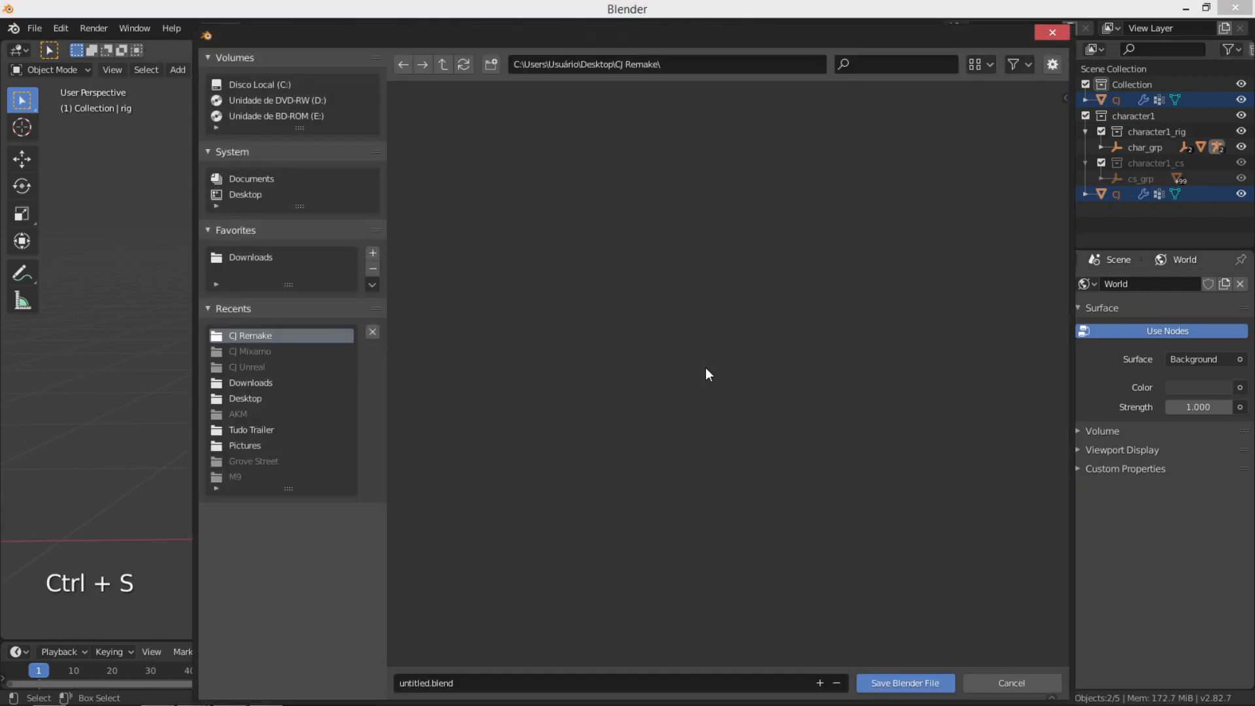
click(518, 680)
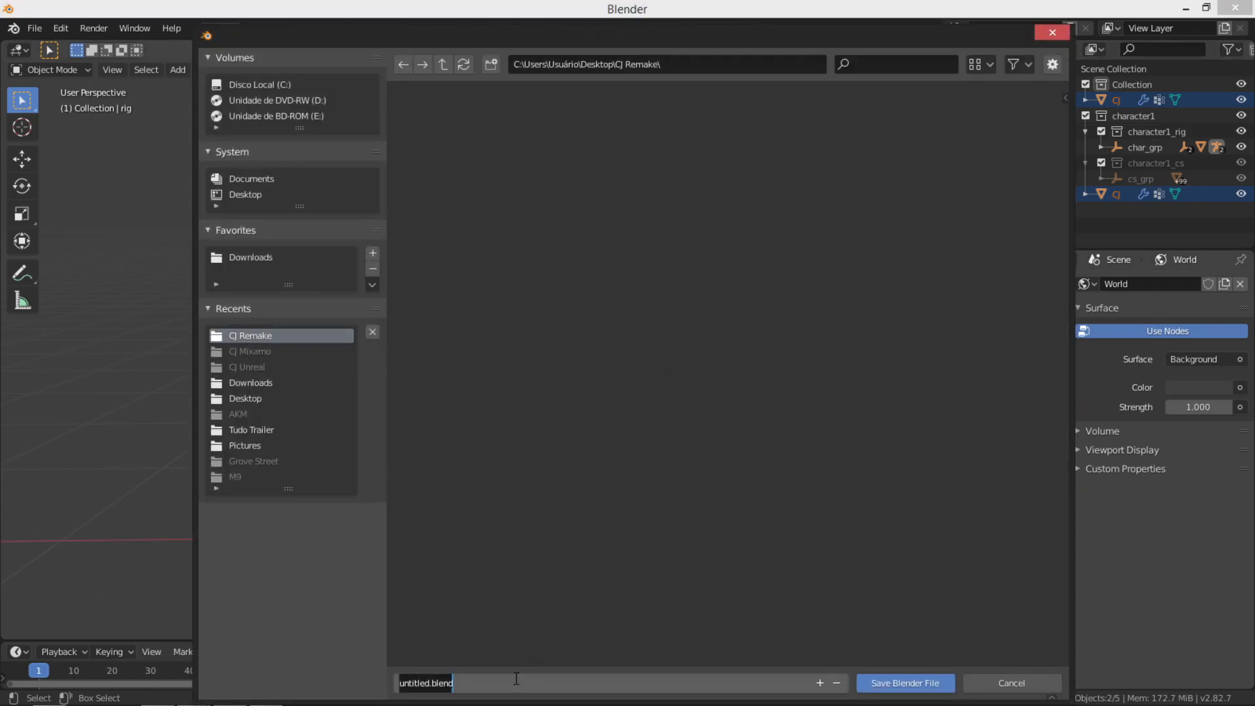
text(c)
key(BackSpace)
text(CJRE)
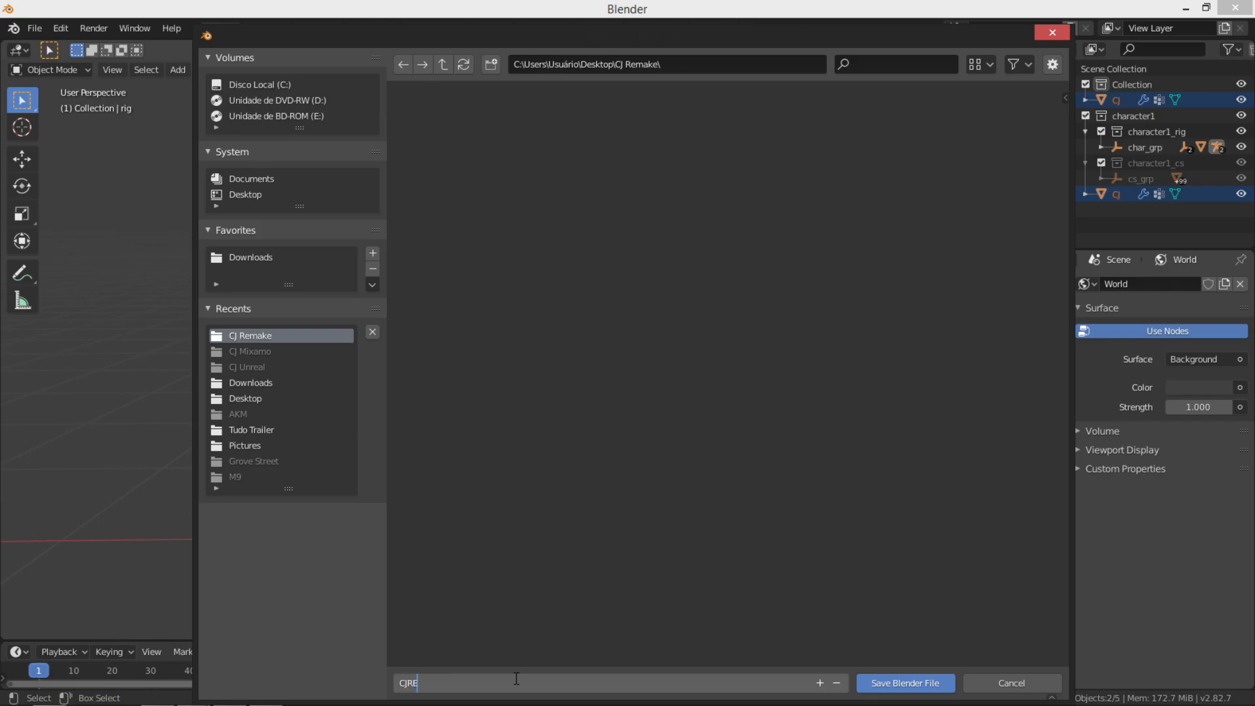
key(BackSpace)
text(emake)
key(Return)
key(ctrl+s)
click(780, 296)
middle_drag(780, 296, 739, 327)
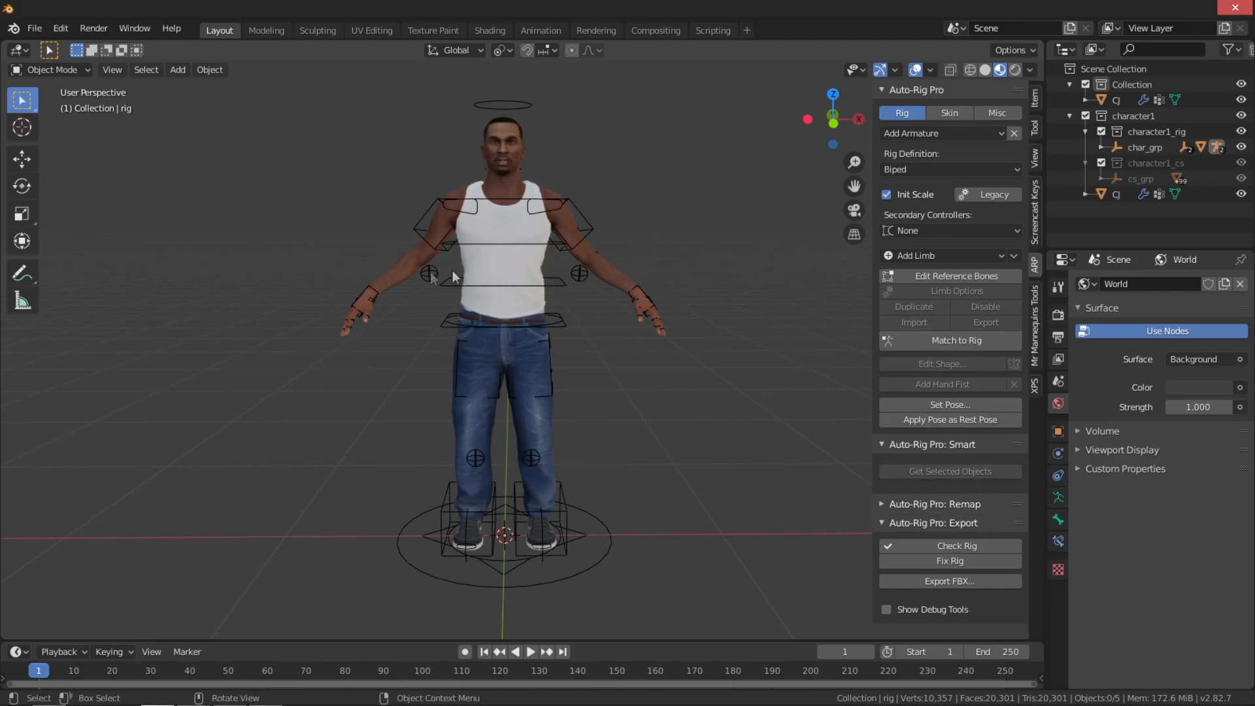
click(974, 169)
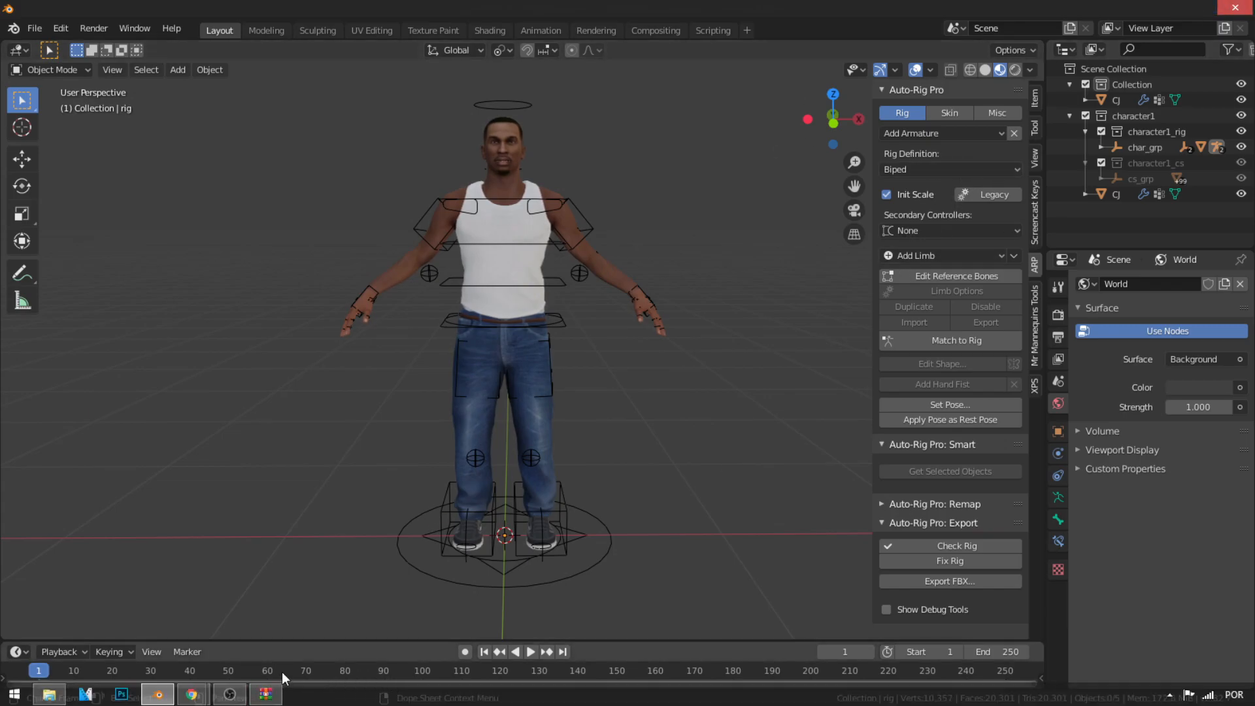
Switch to the Epic Games Launcher, examine the vault assets in the Unreal Engine library, and return to Blender
mouse_move(8, 702)
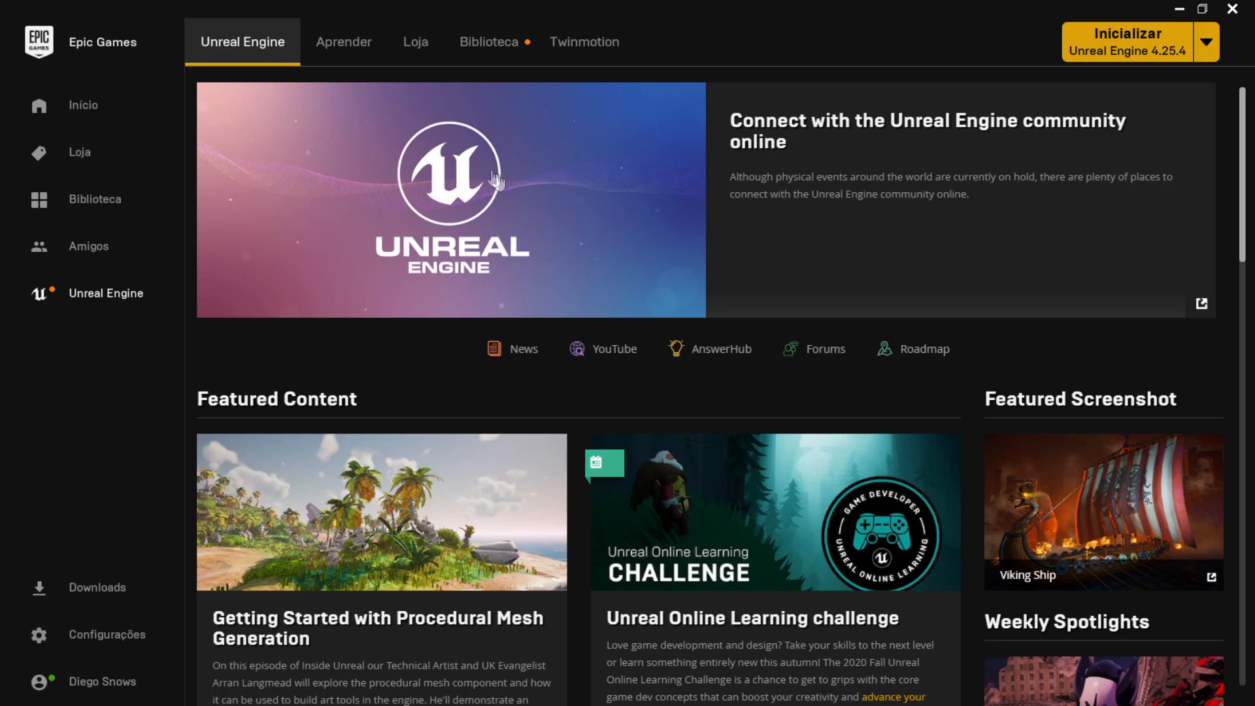
click(489, 58)
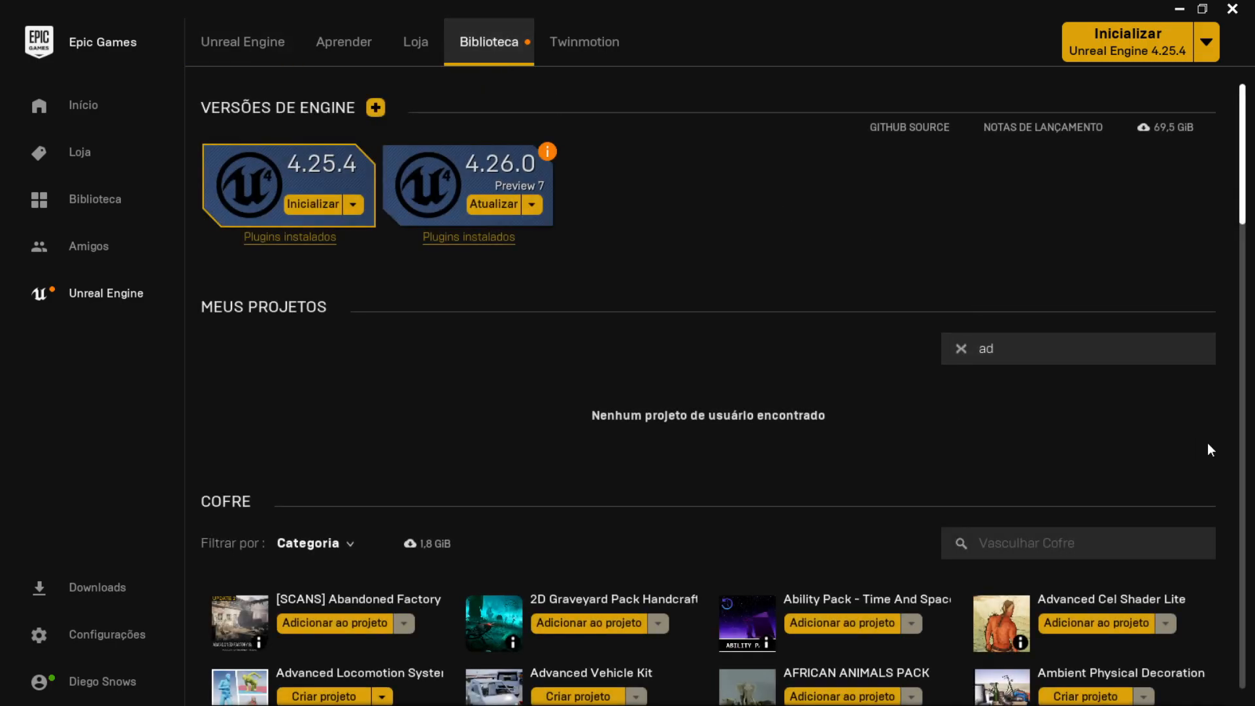
scroll(1208, 445, down, 5)
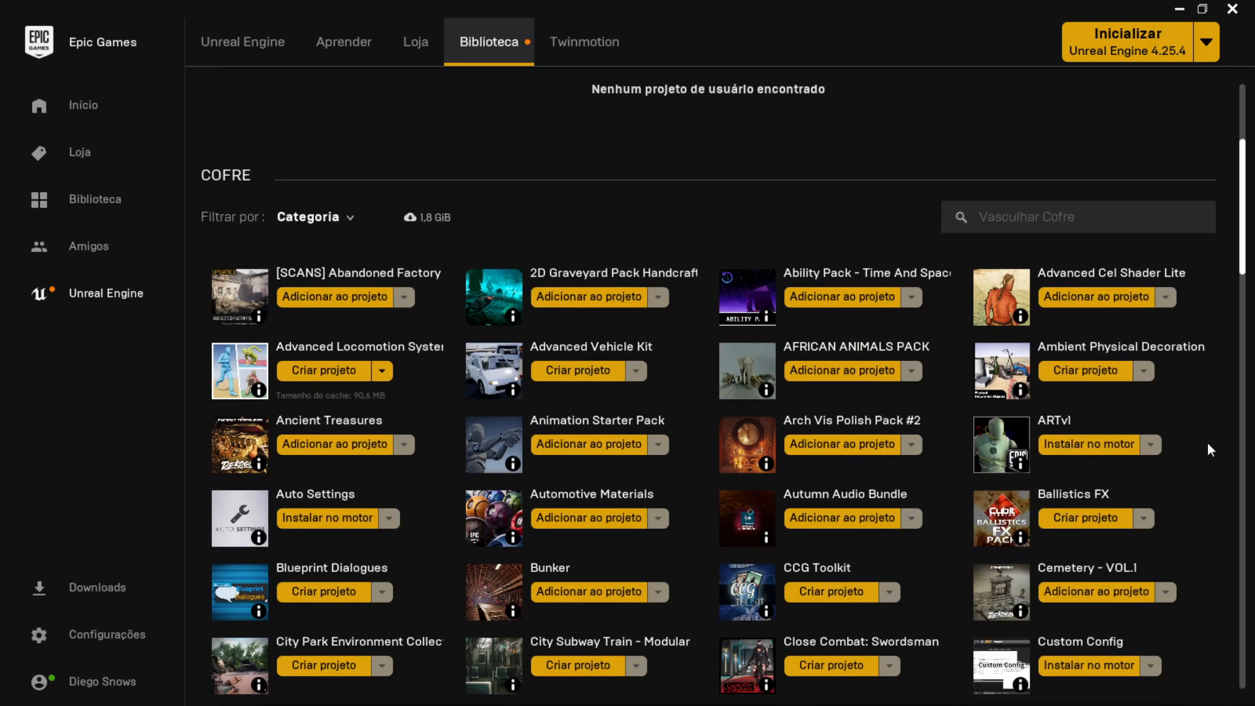
text(ad)
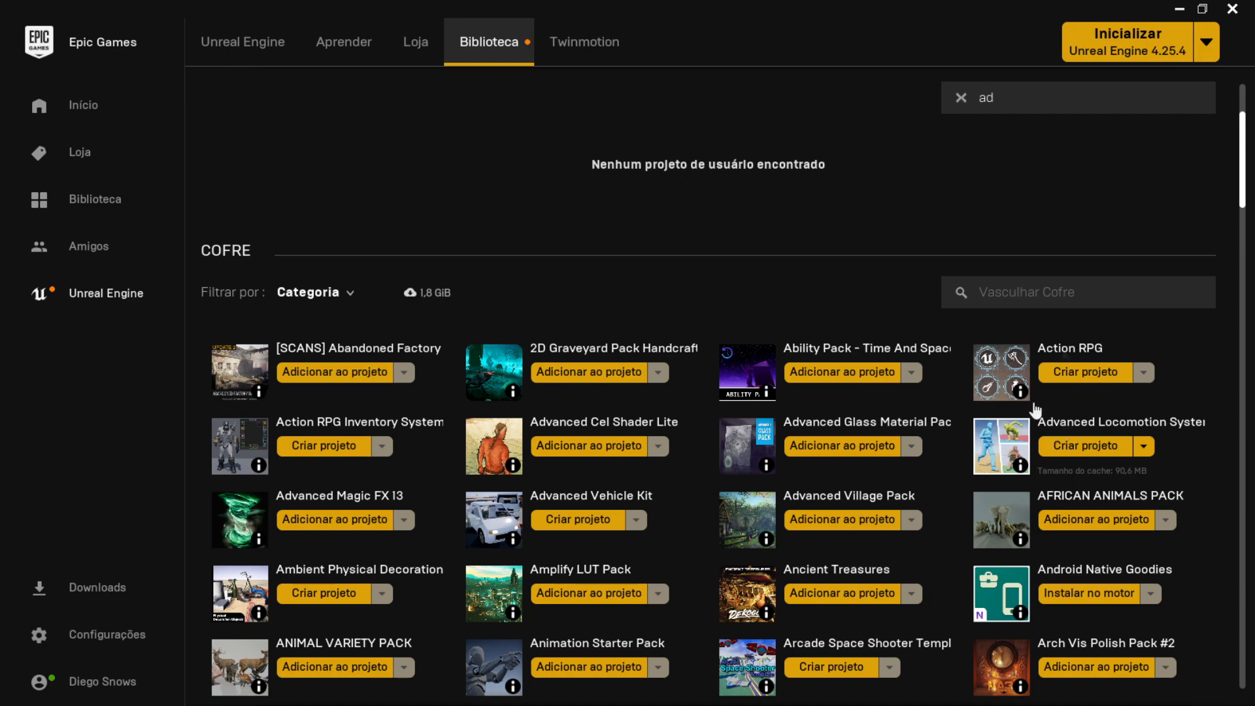
click(1180, 9)
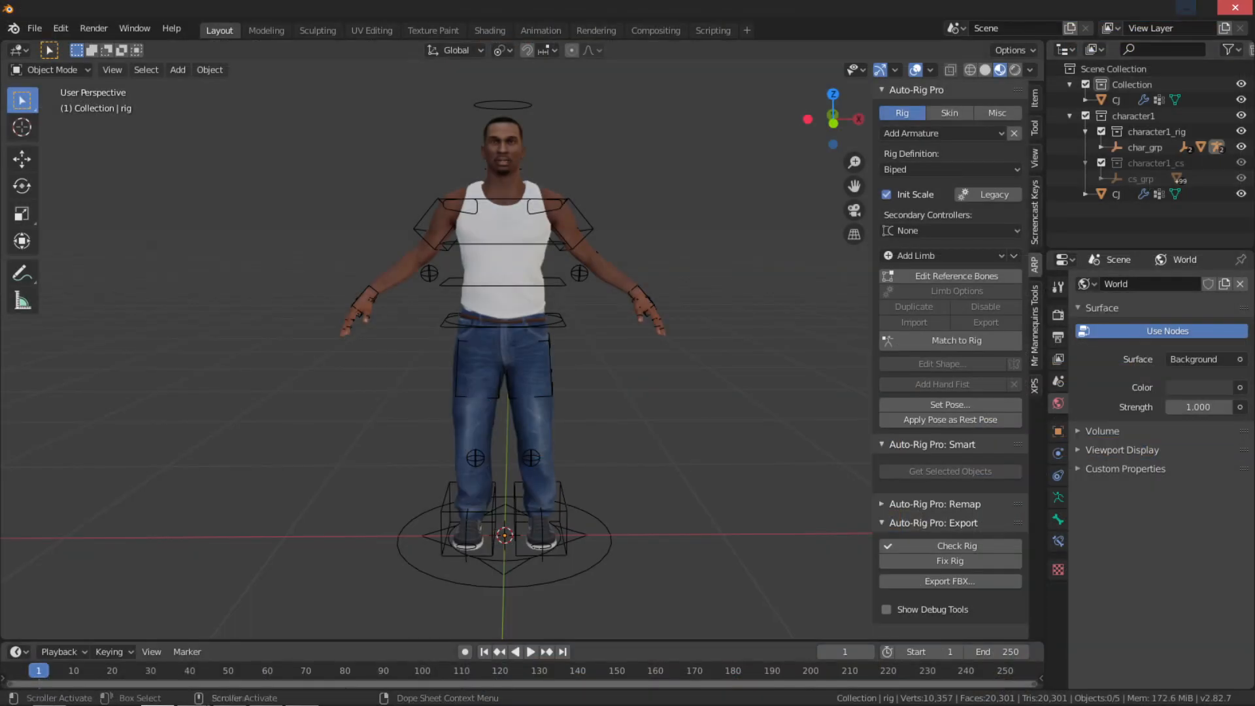
Switch to Chrome and open the Unreal Engine Marketplace at unrealengine.com/marketplace/en-US/store
mouse_move(207, 699)
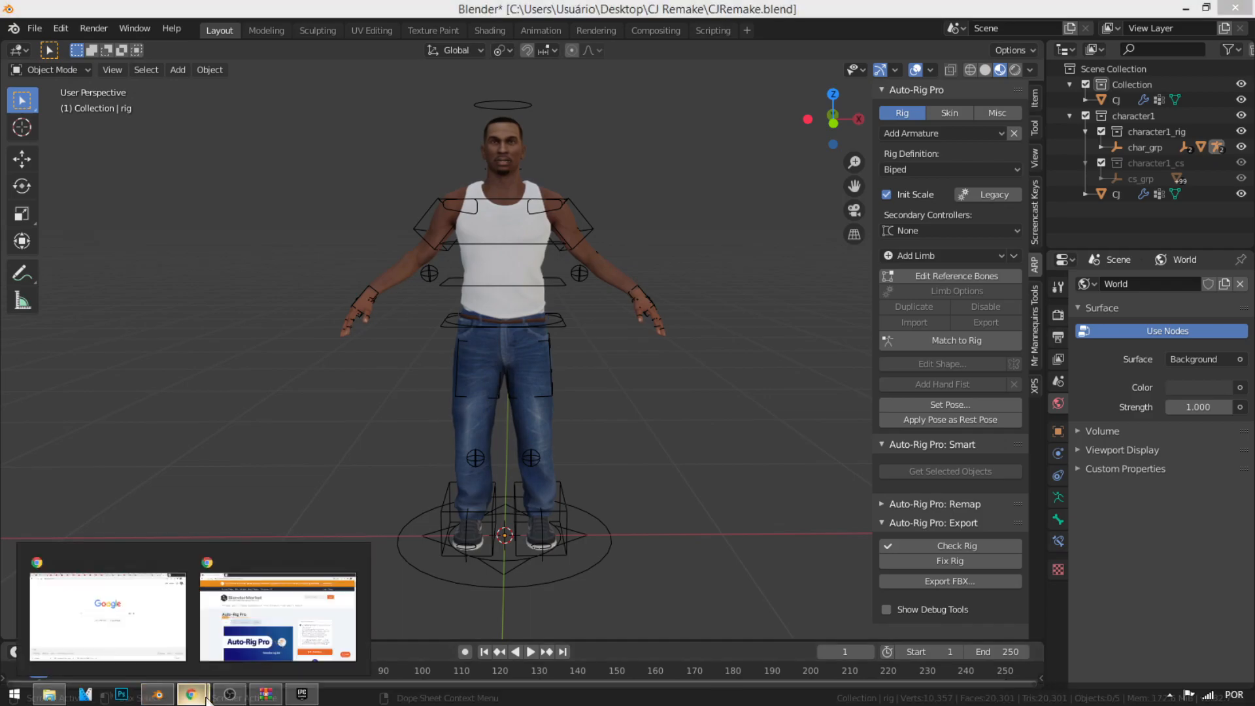
click(289, 624)
click(215, 12)
text(unrealengine.com/marketplace/en-US/store)
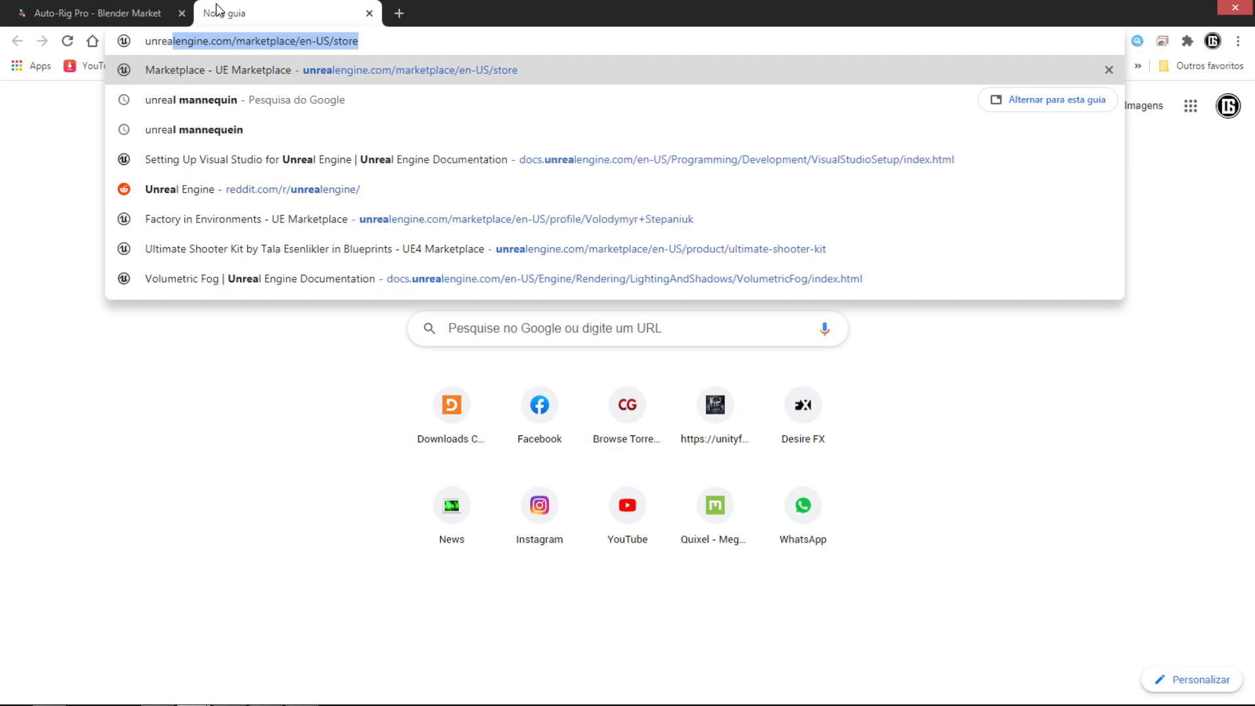
key(Return)
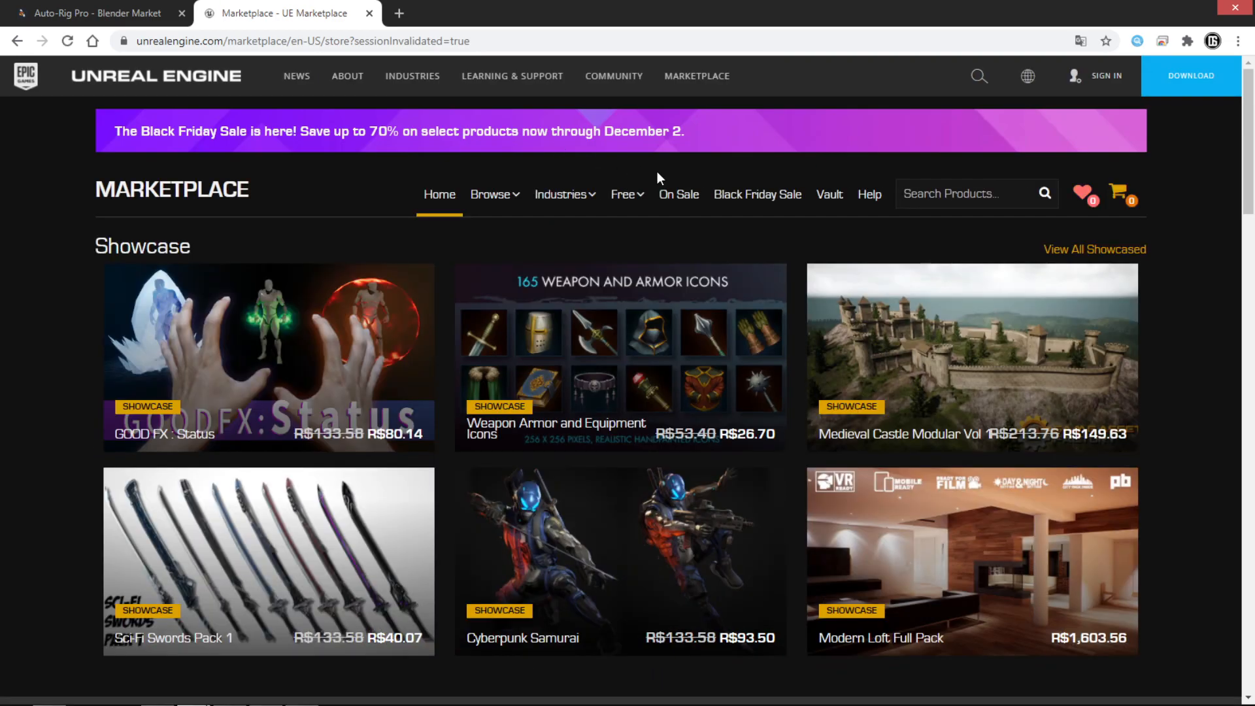
Browse the Permanently Free Collection to page 4 and view the Advanced Locomotion System V4 product page
mouse_move(627, 194)
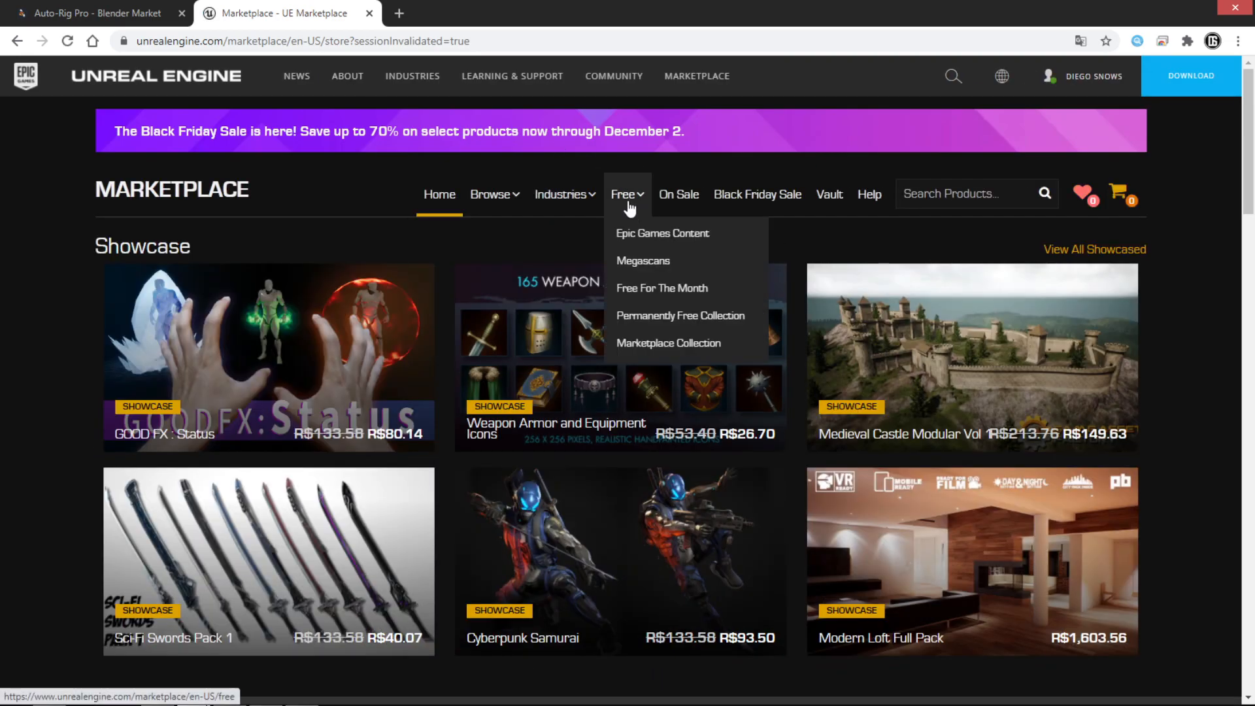
click(654, 317)
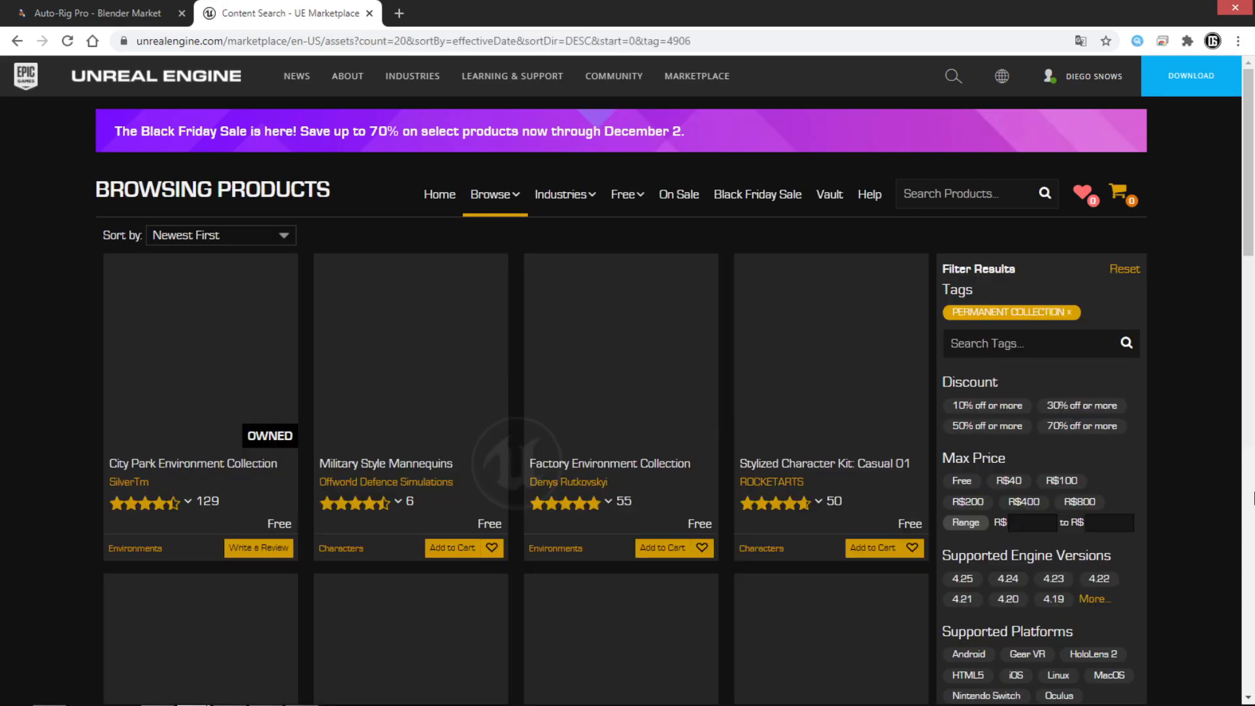
scroll(853, 404, down, 2)
scroll(852, 404, down, 15)
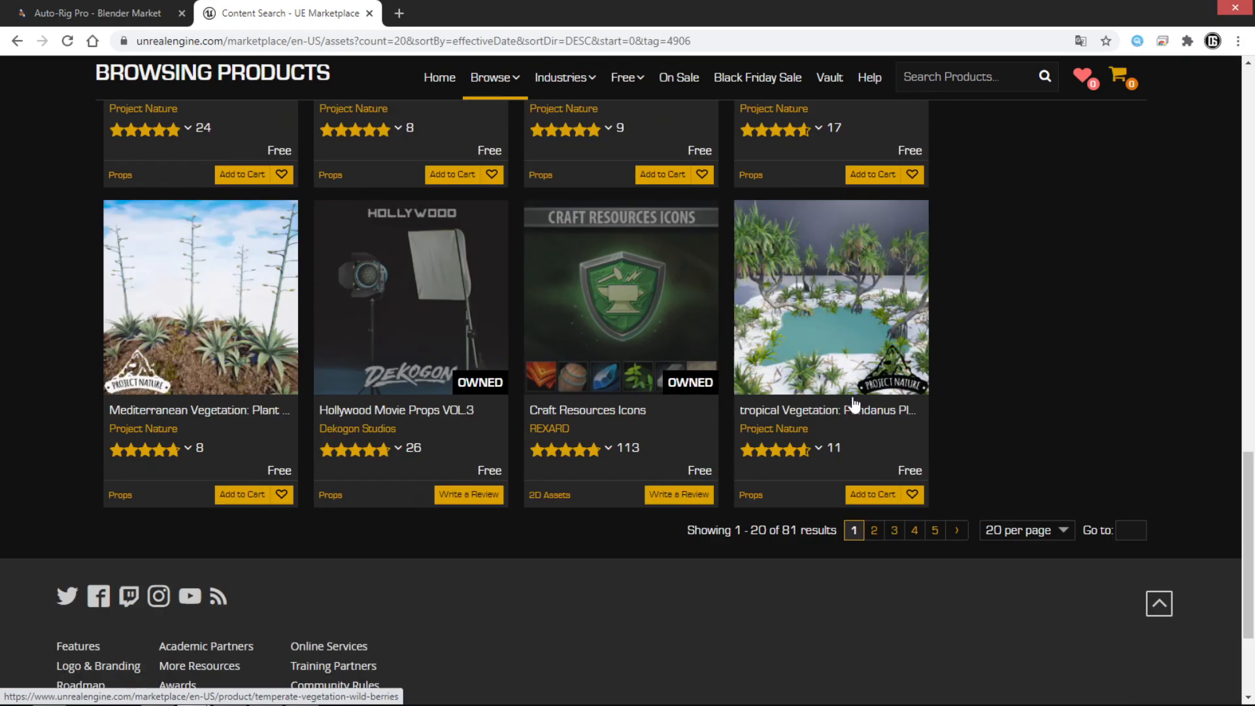
click(916, 530)
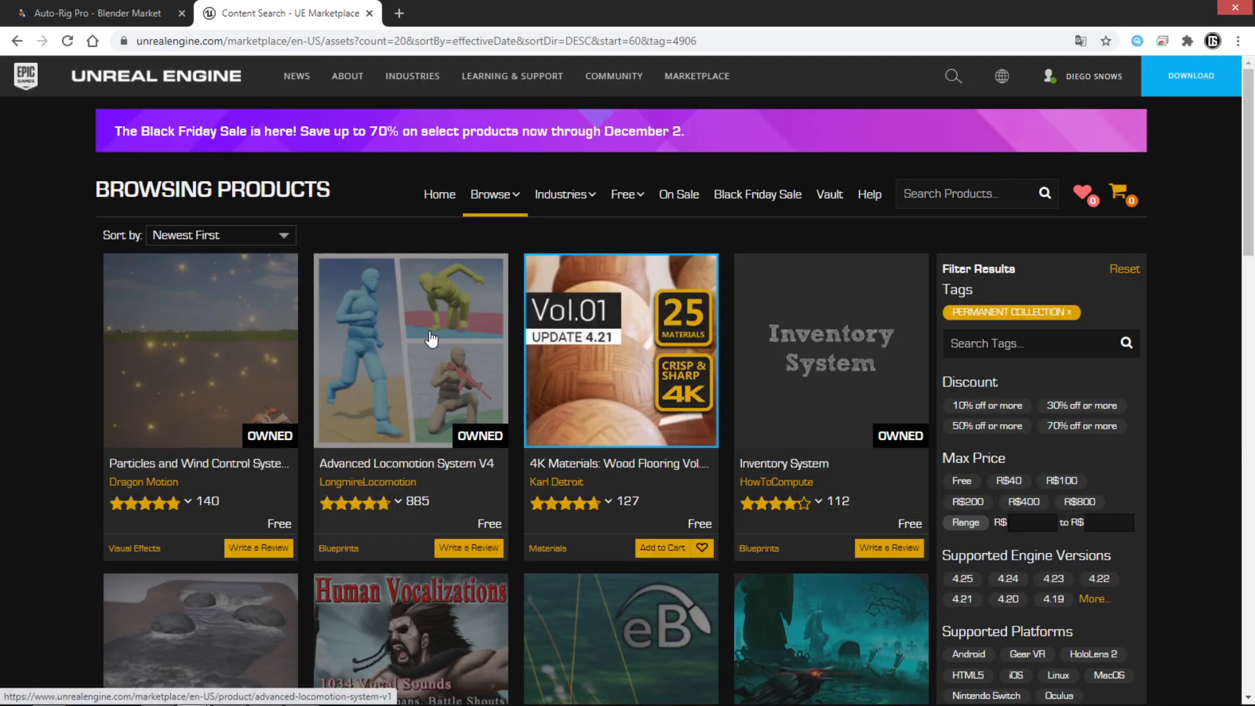
click(424, 333)
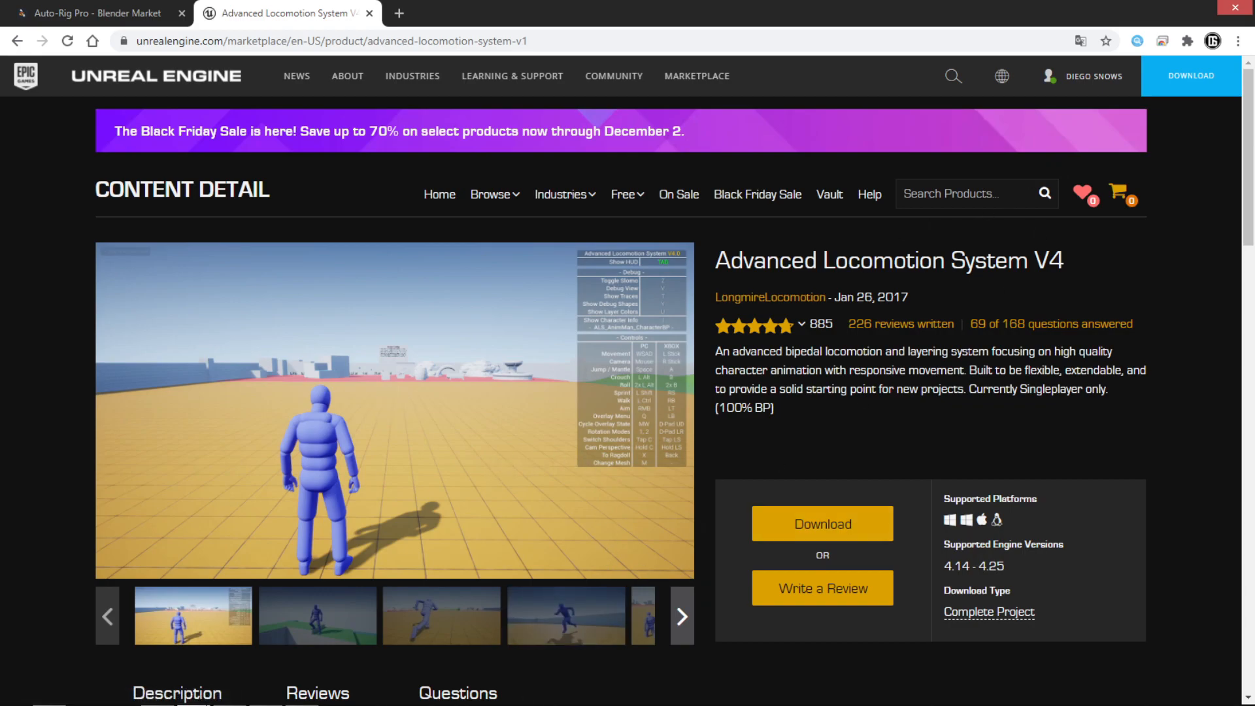
Switch to the Epic Games Launcher, create a 4.25 project from Advanced Locomotion System V4 in the vault, and open it in Unreal Editor
click(305, 696)
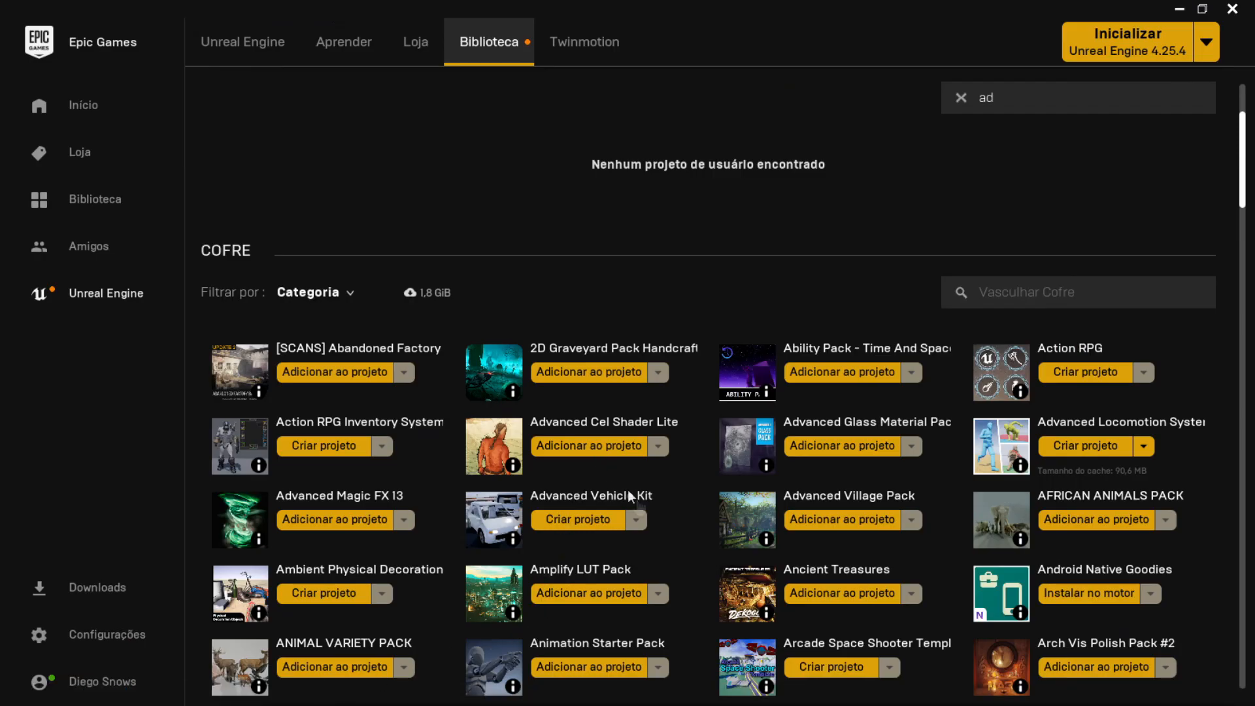
click(1089, 450)
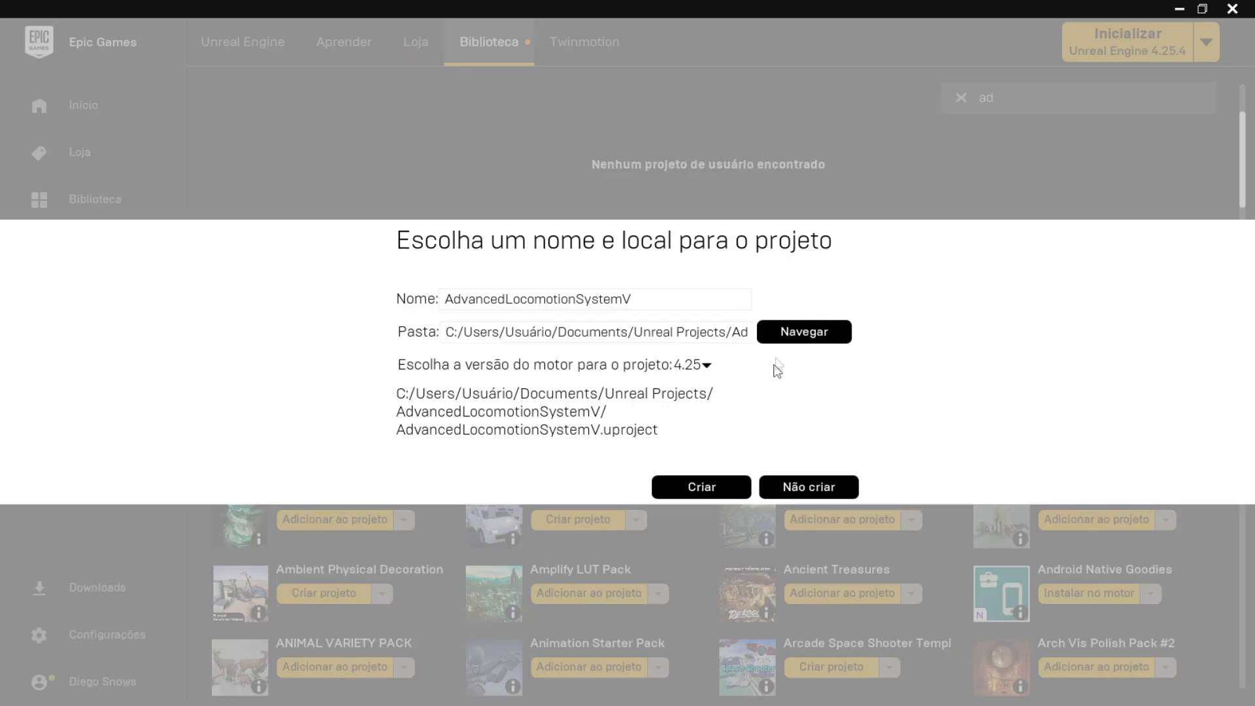
click(689, 486)
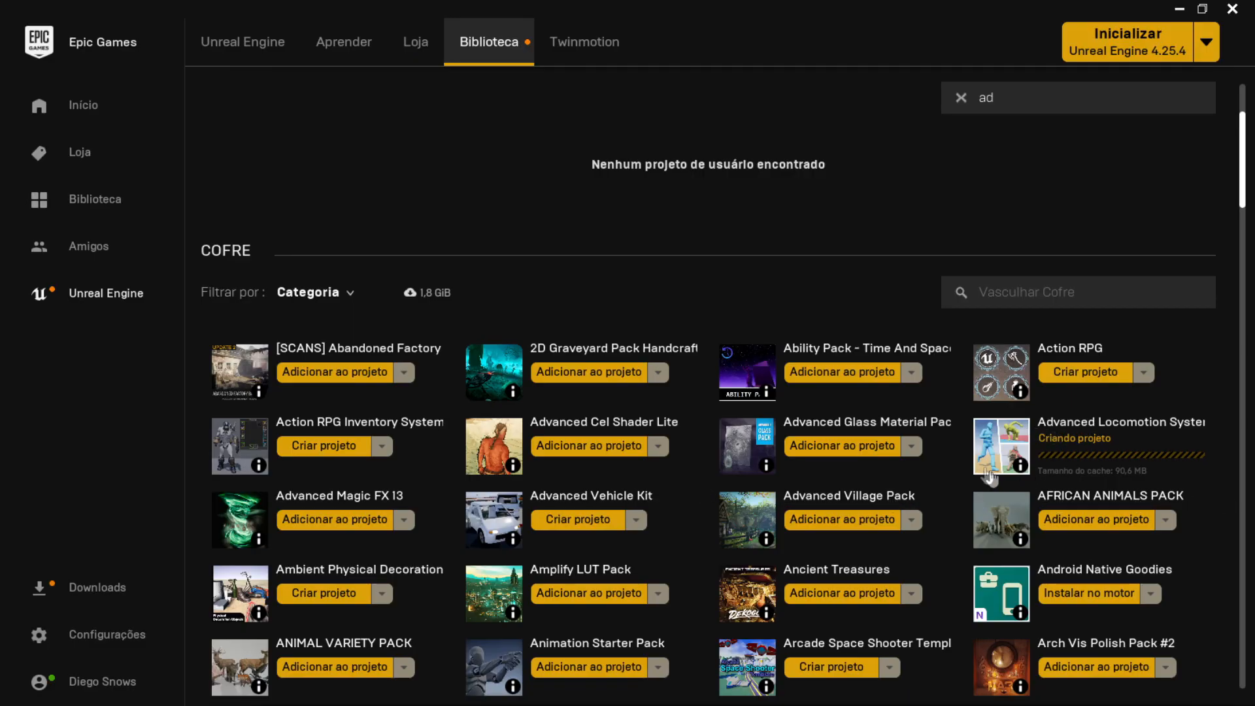
scroll(1050, 465, up, 3)
scroll(1050, 465, up, 2)
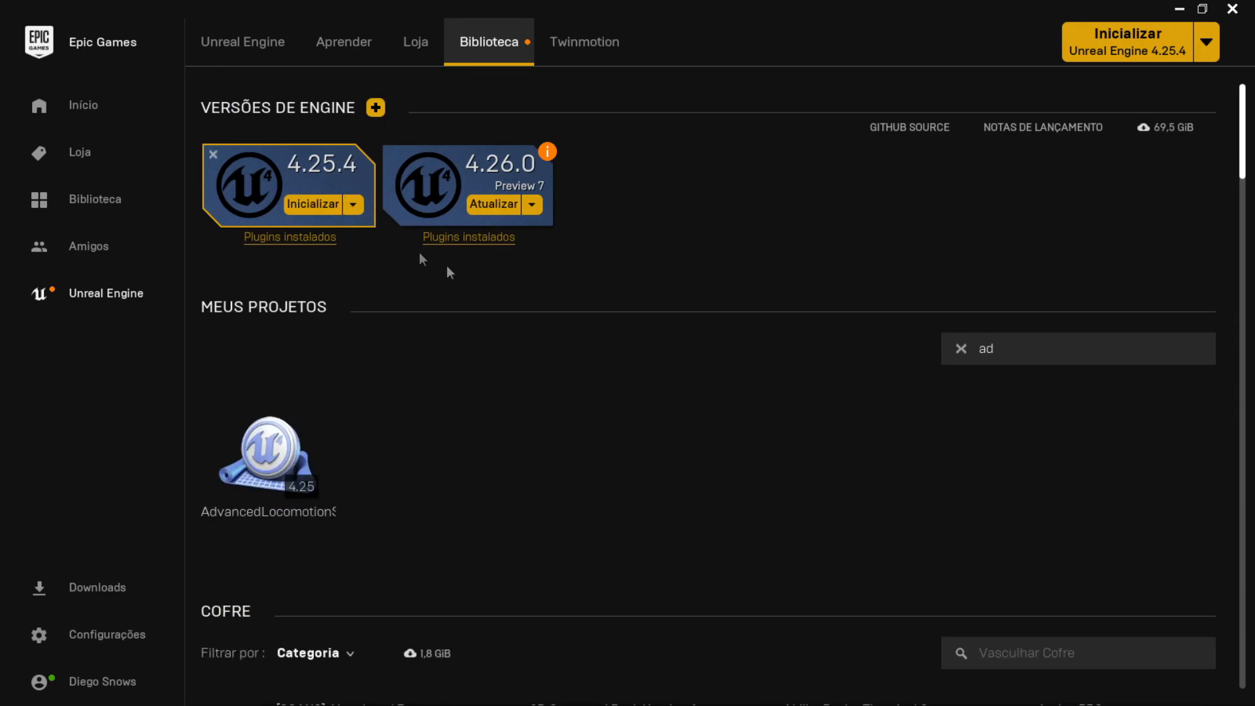
double_click(320, 445)
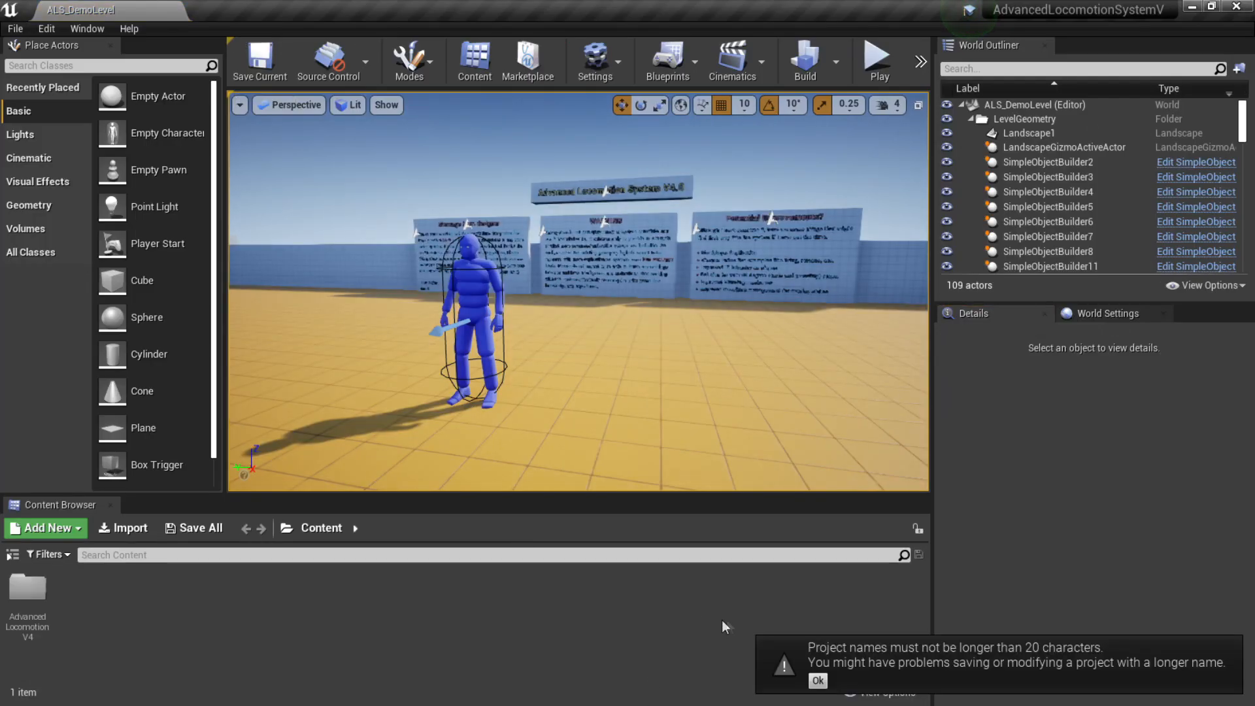
Dismiss the project name warning and paste the copied CJ folder into the project's Content folder in File Explorer
click(817, 681)
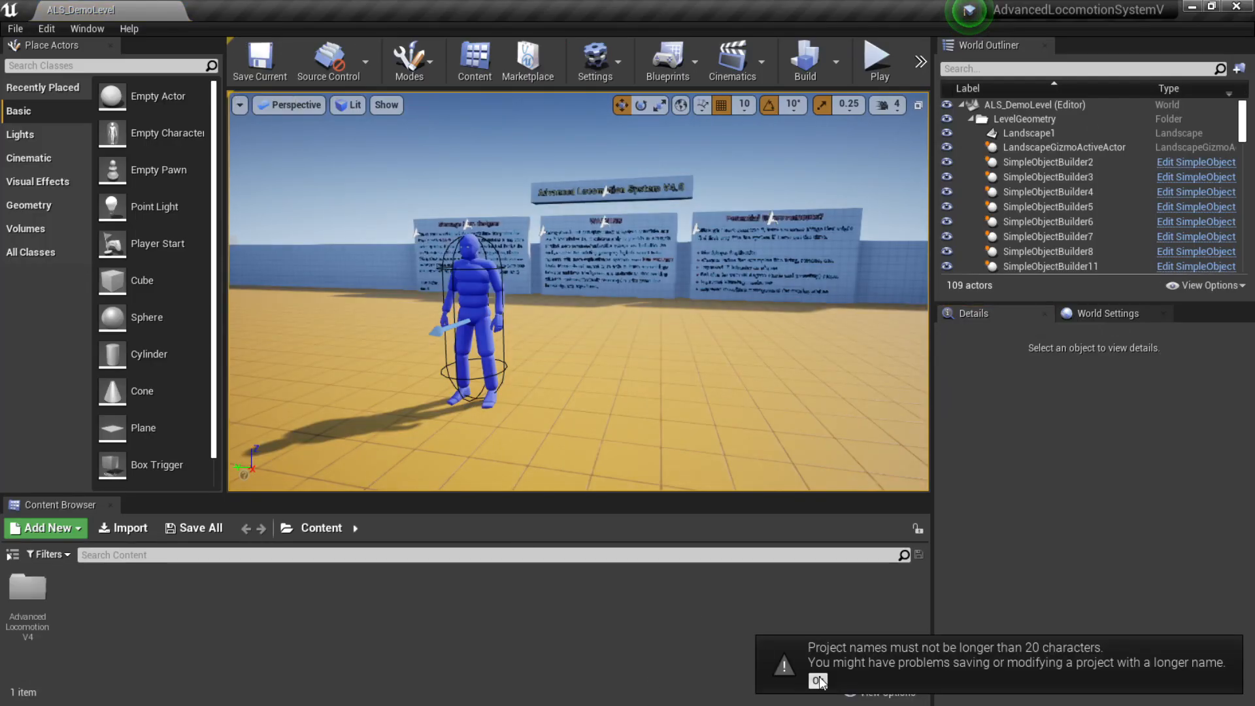
click(12, 557)
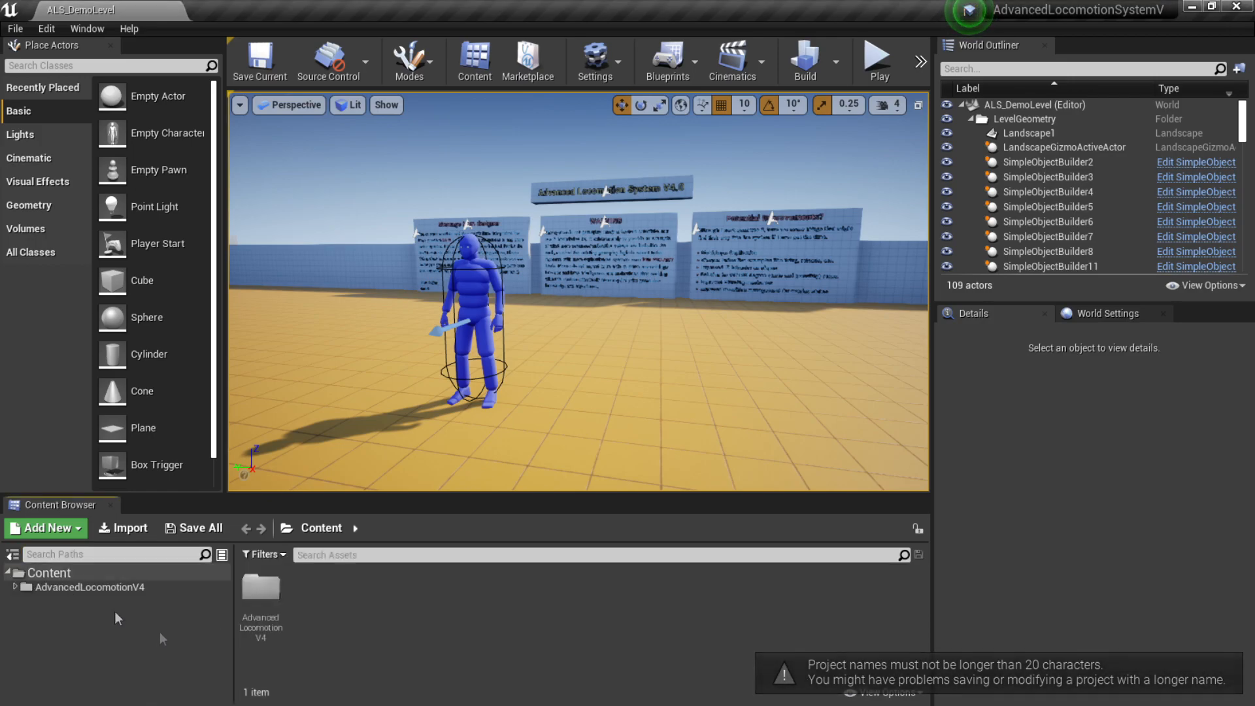
click(79, 573)
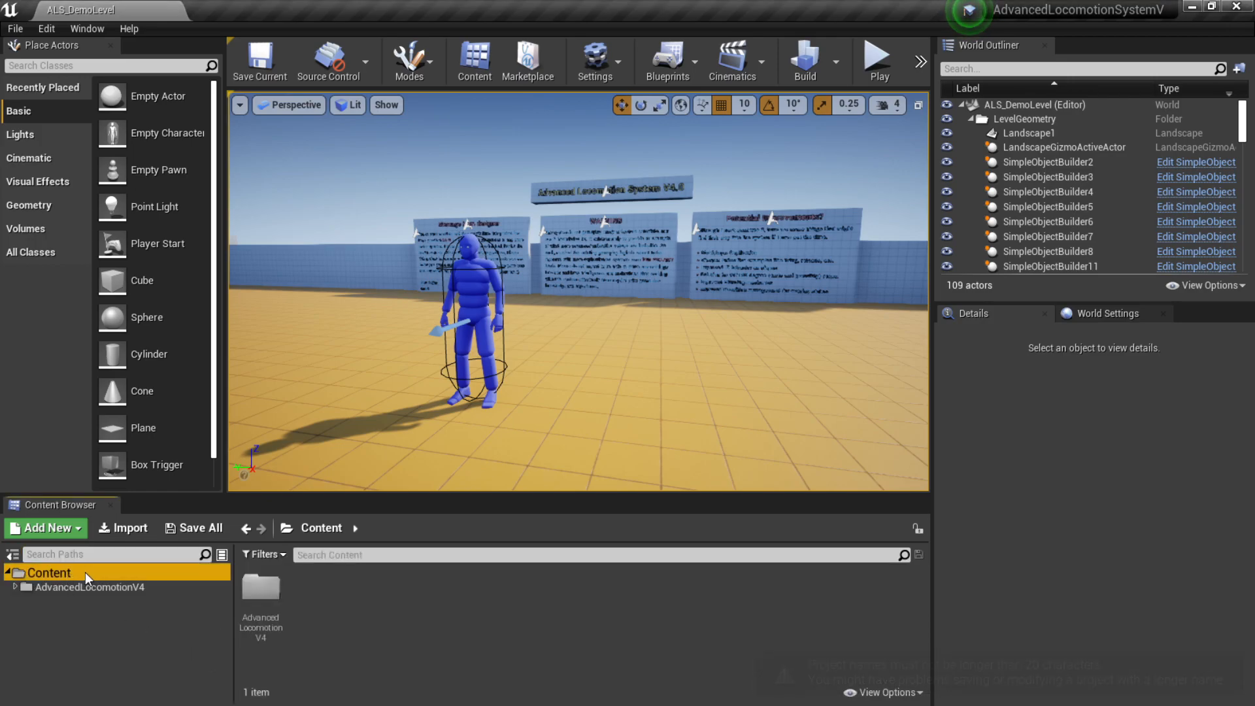
right_click(113, 569)
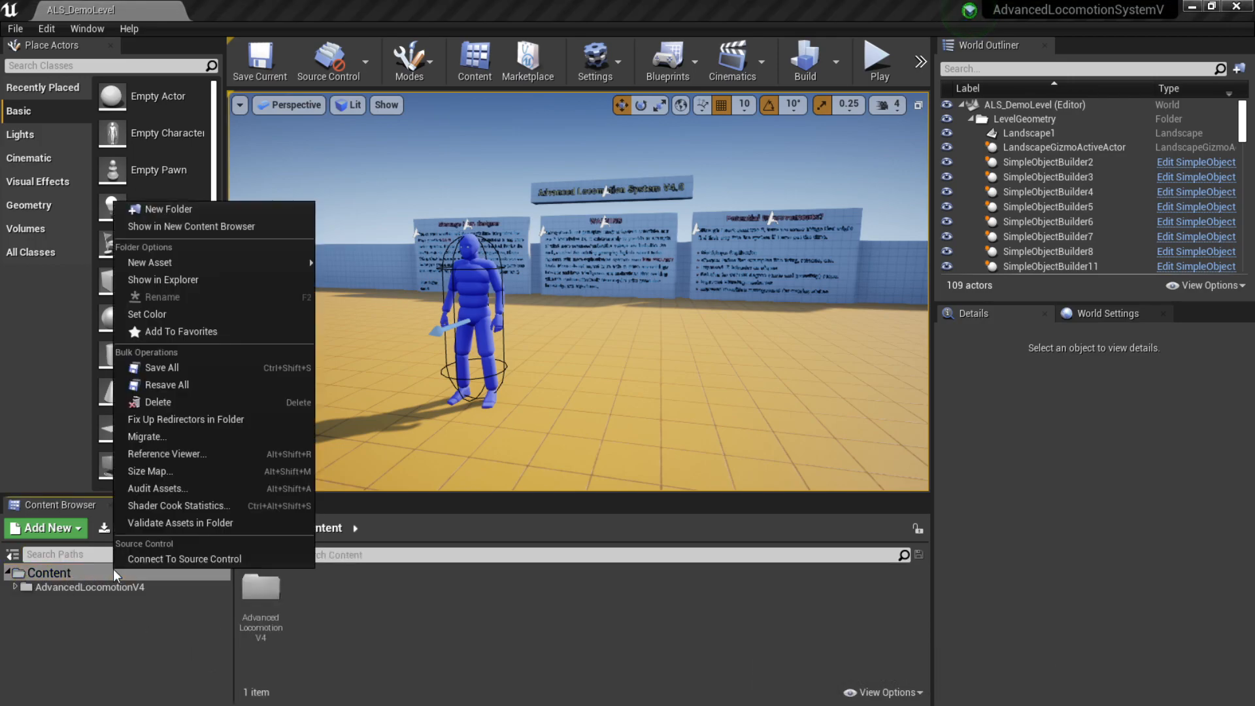
click(195, 281)
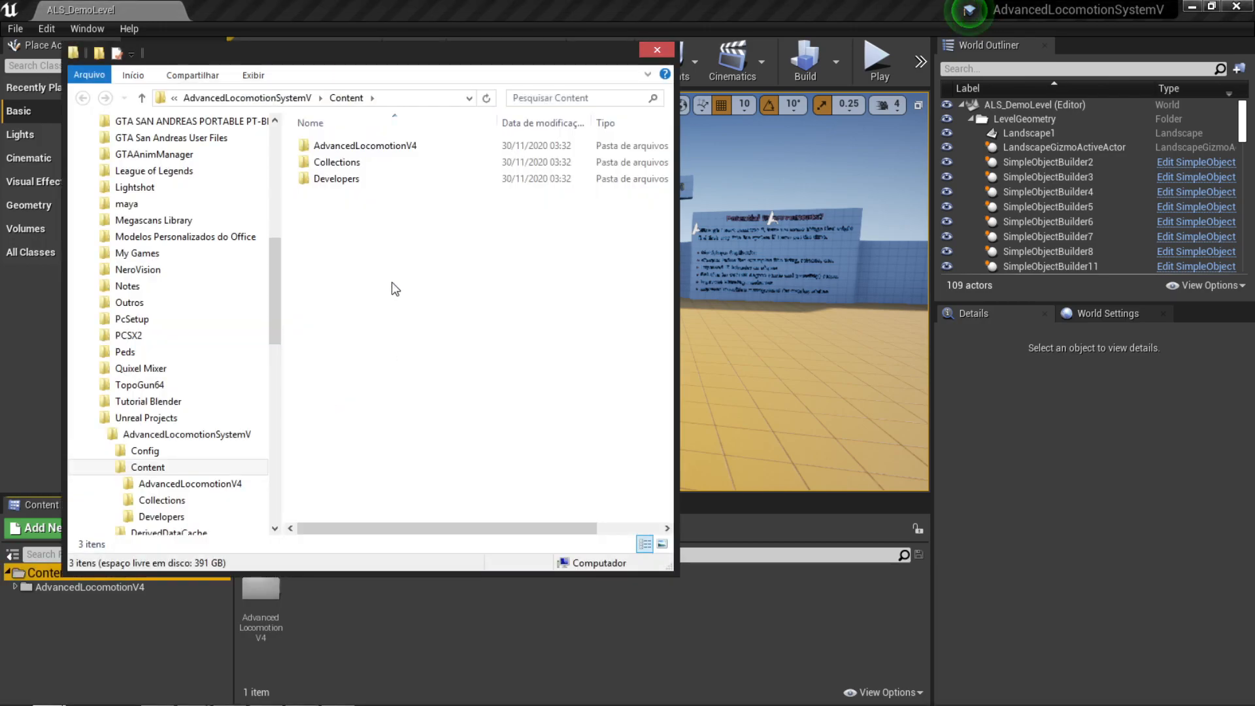
key(ctrl+v)
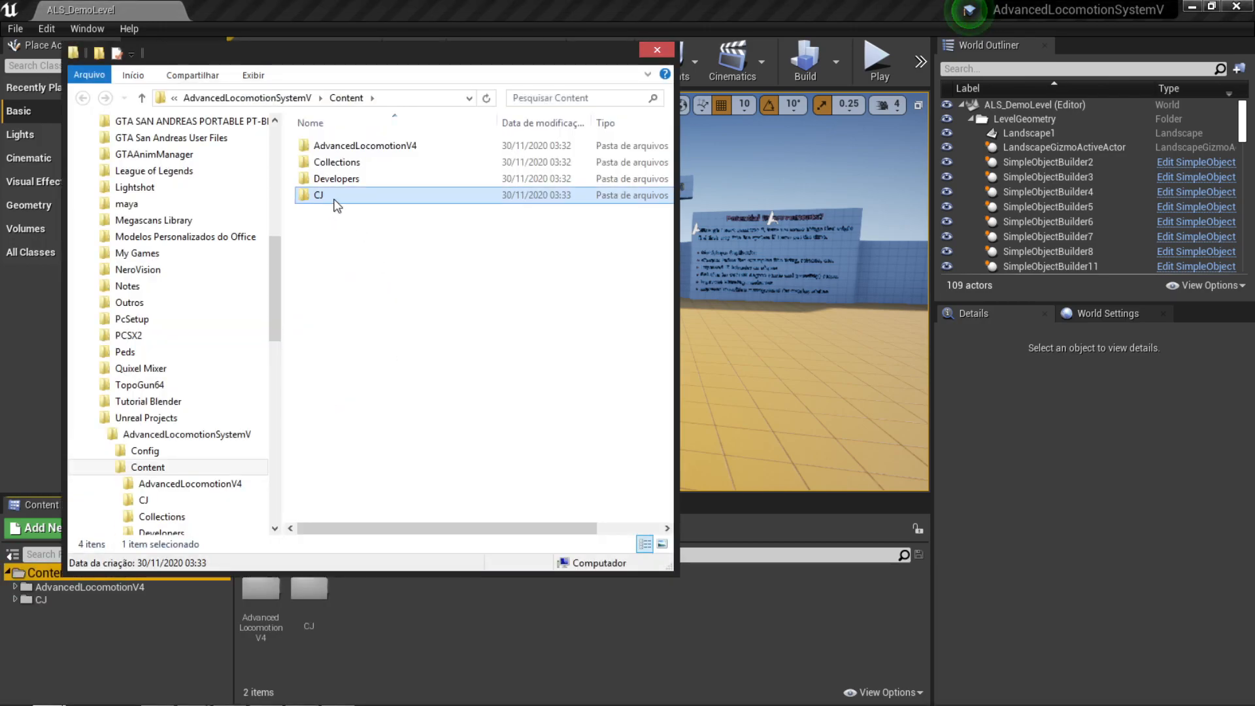
Examine the CJ Materials folder's assets in File Explorer and again in the Content Browser
double_click(334, 200)
click(348, 148)
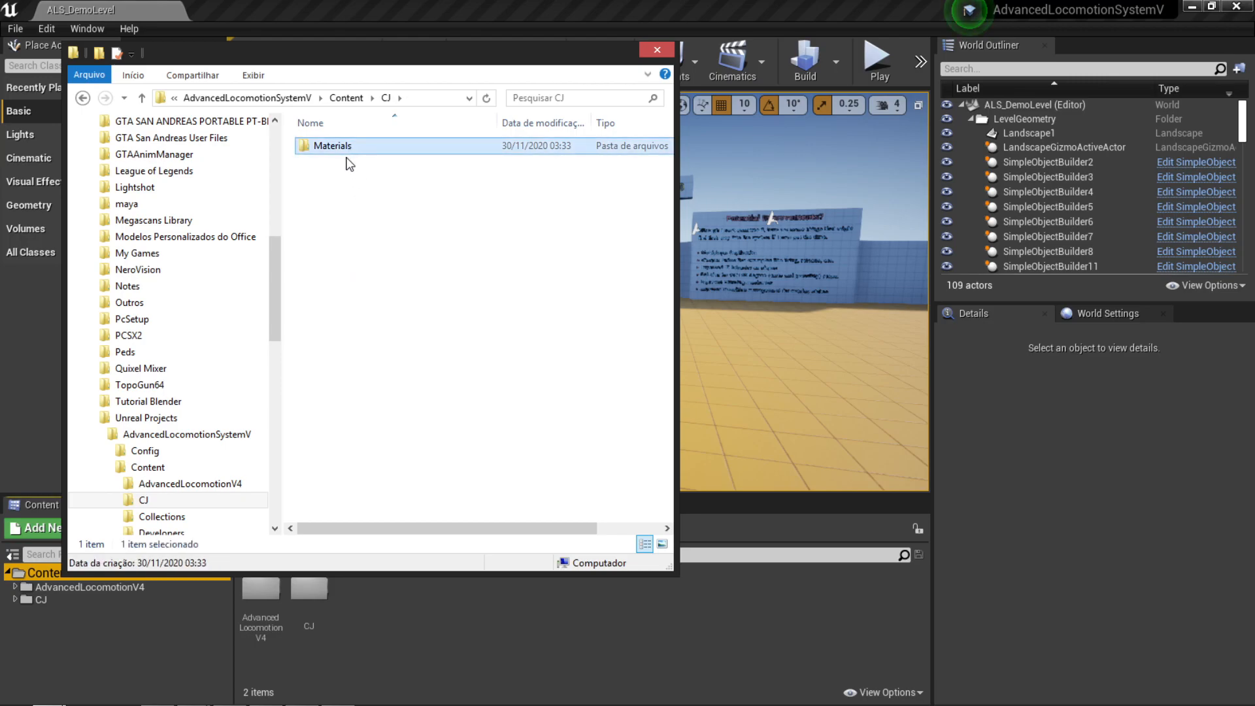
double_click(348, 147)
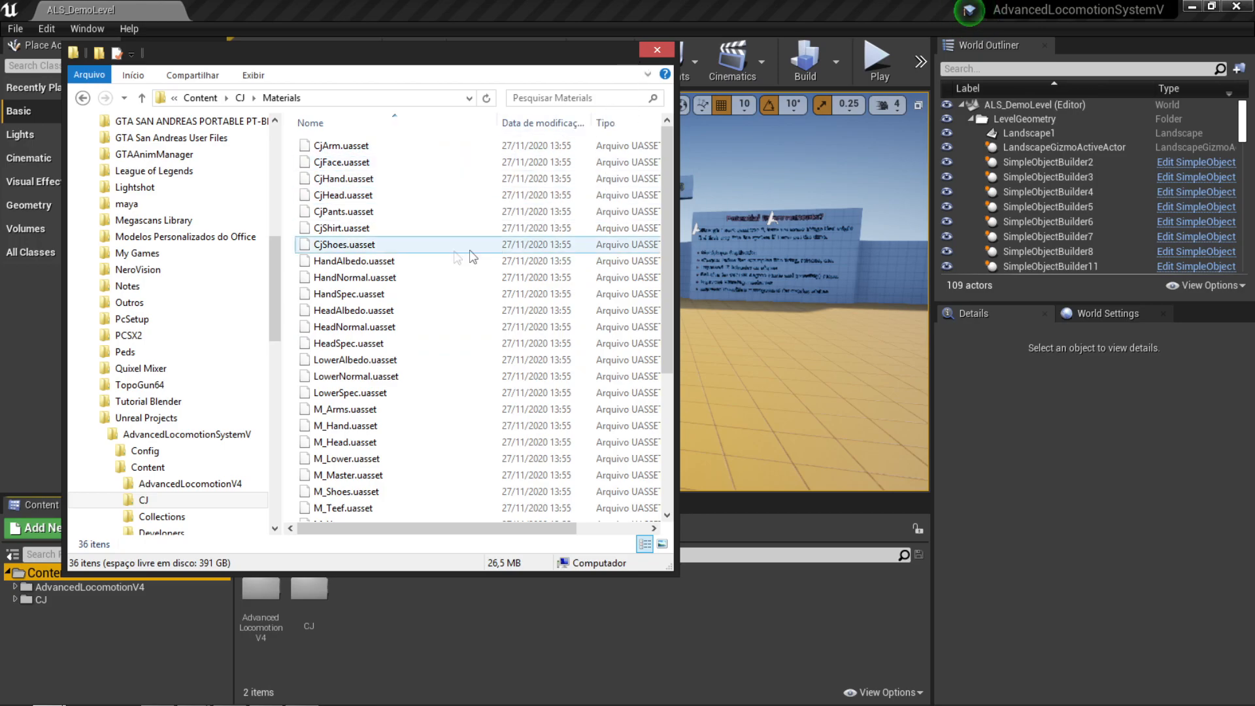
click(655, 50)
double_click(309, 592)
click(264, 601)
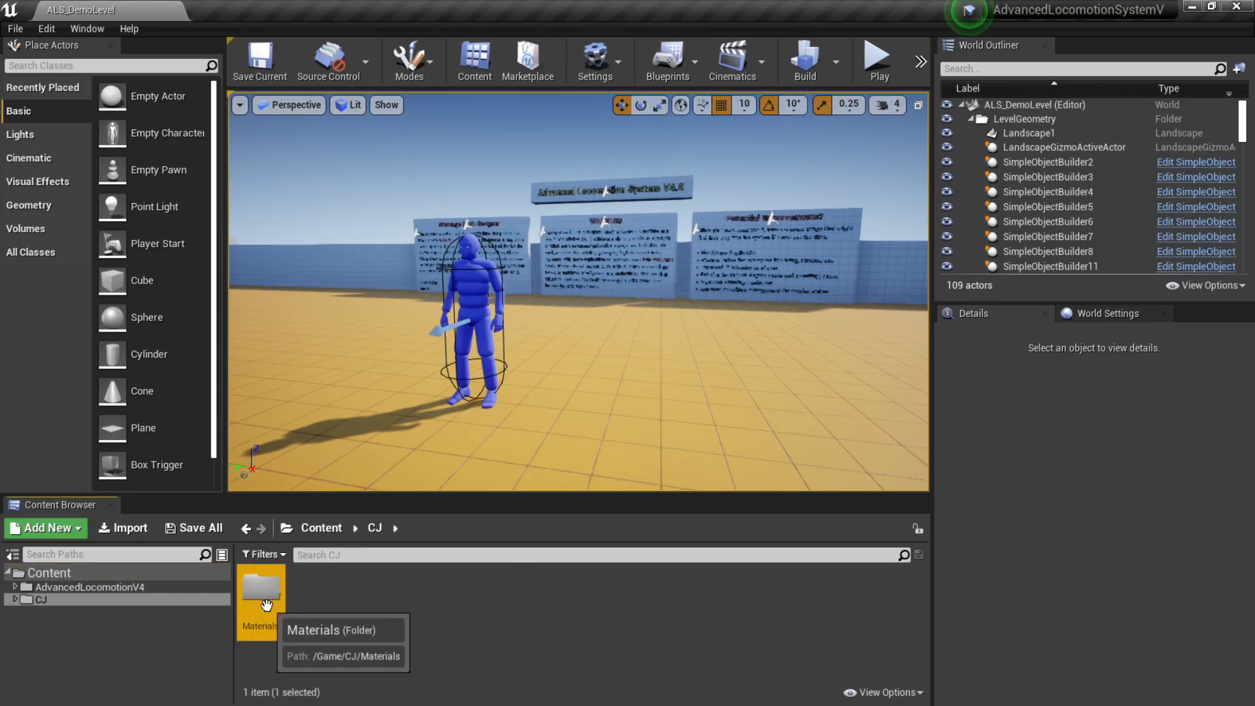
double_click(266, 602)
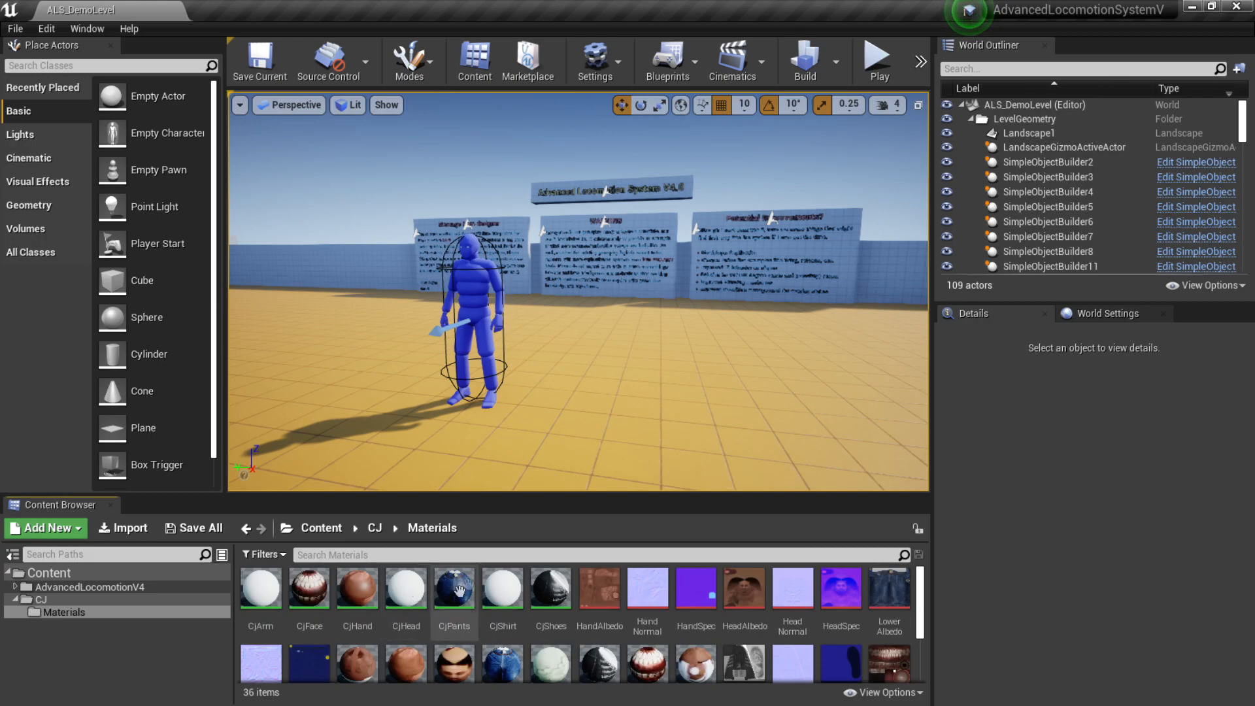
Start importing SK_CJ.fbx from CJ Remake into the CJ content folder, with ALS_Mannequin_Skeleton as its skeleton
click(115, 601)
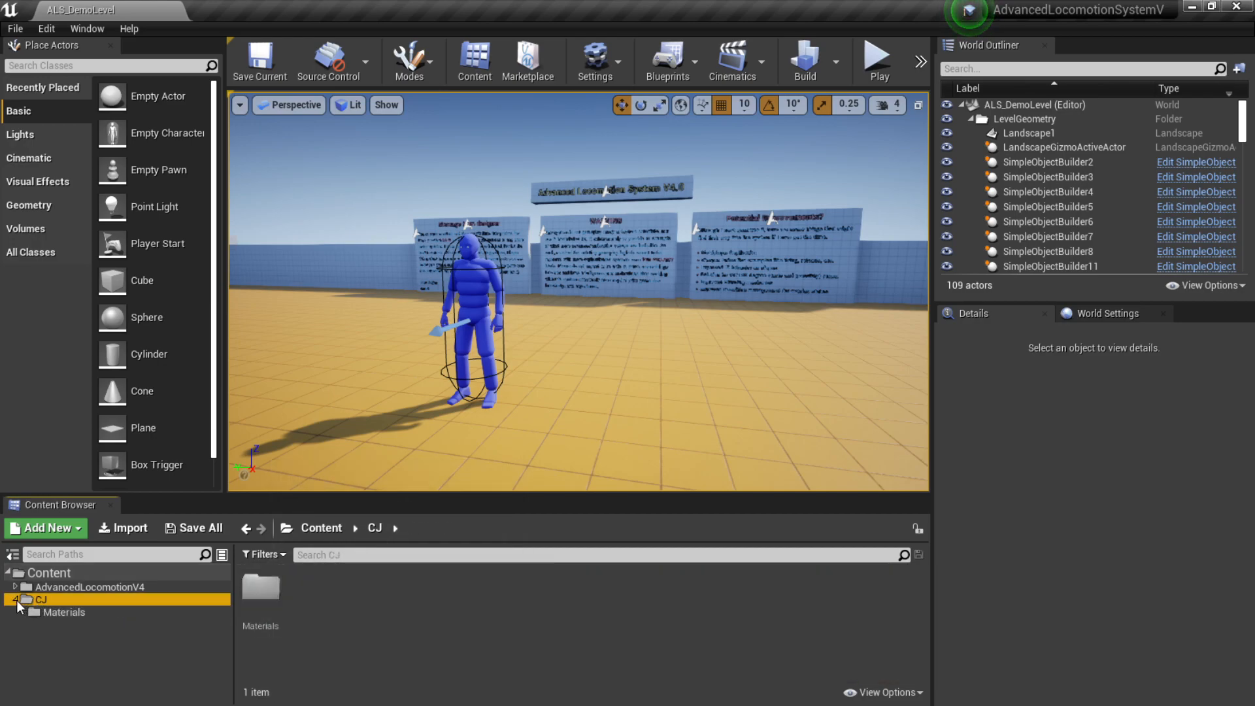
click(123, 528)
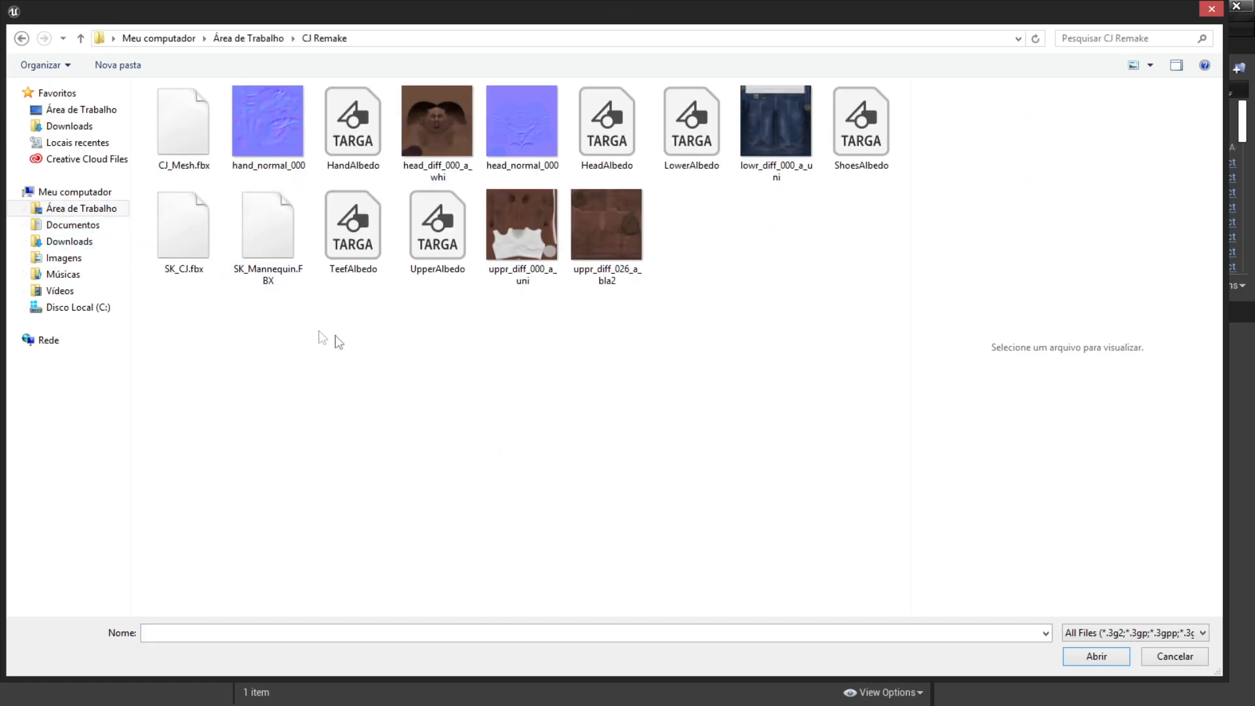
click(194, 243)
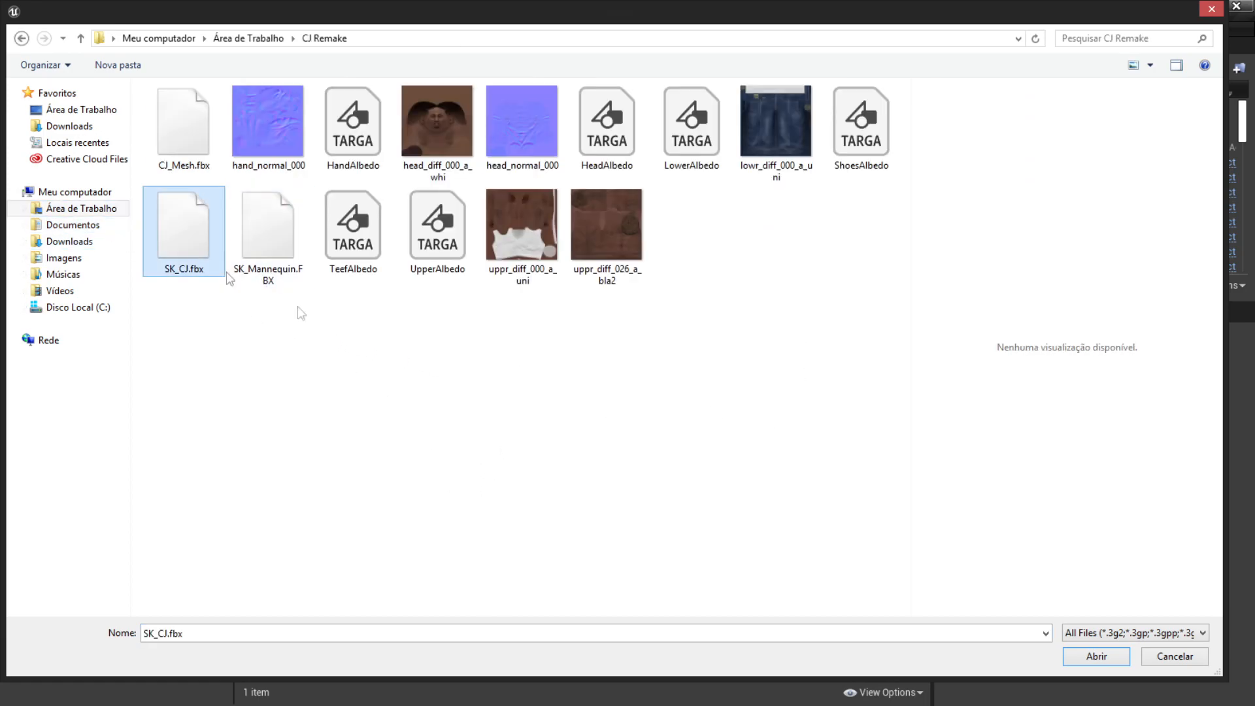
click(1096, 656)
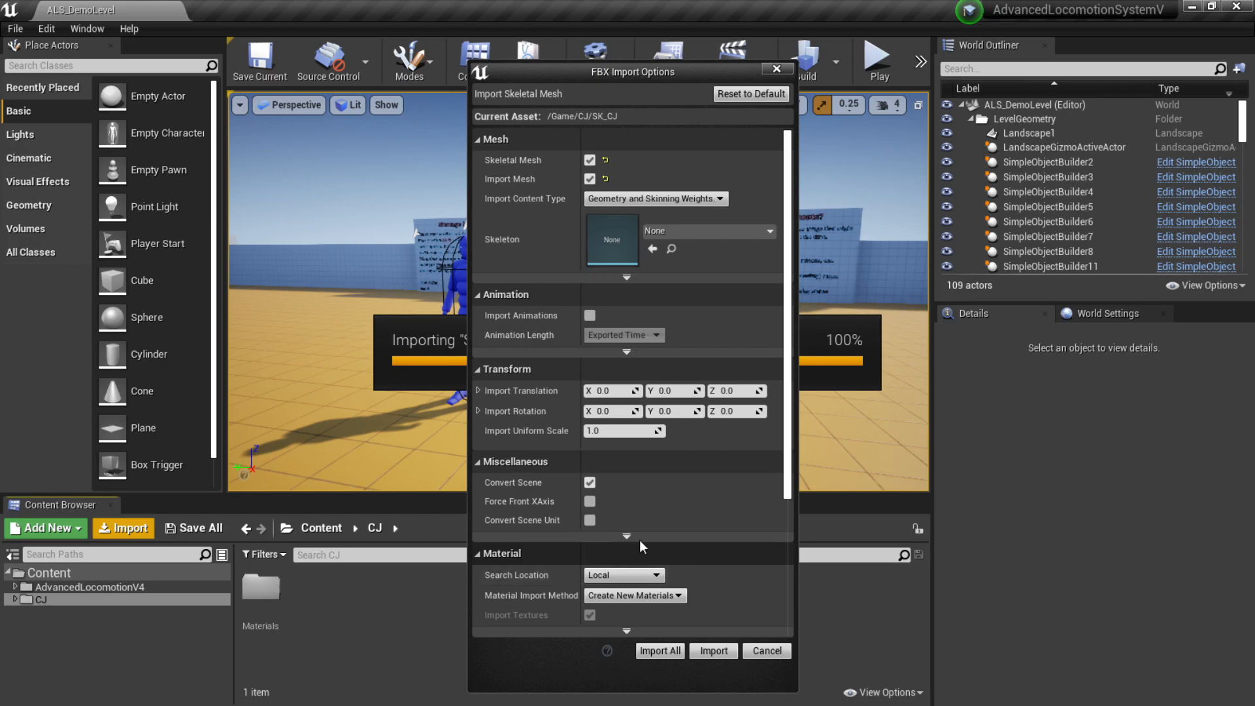
click(680, 232)
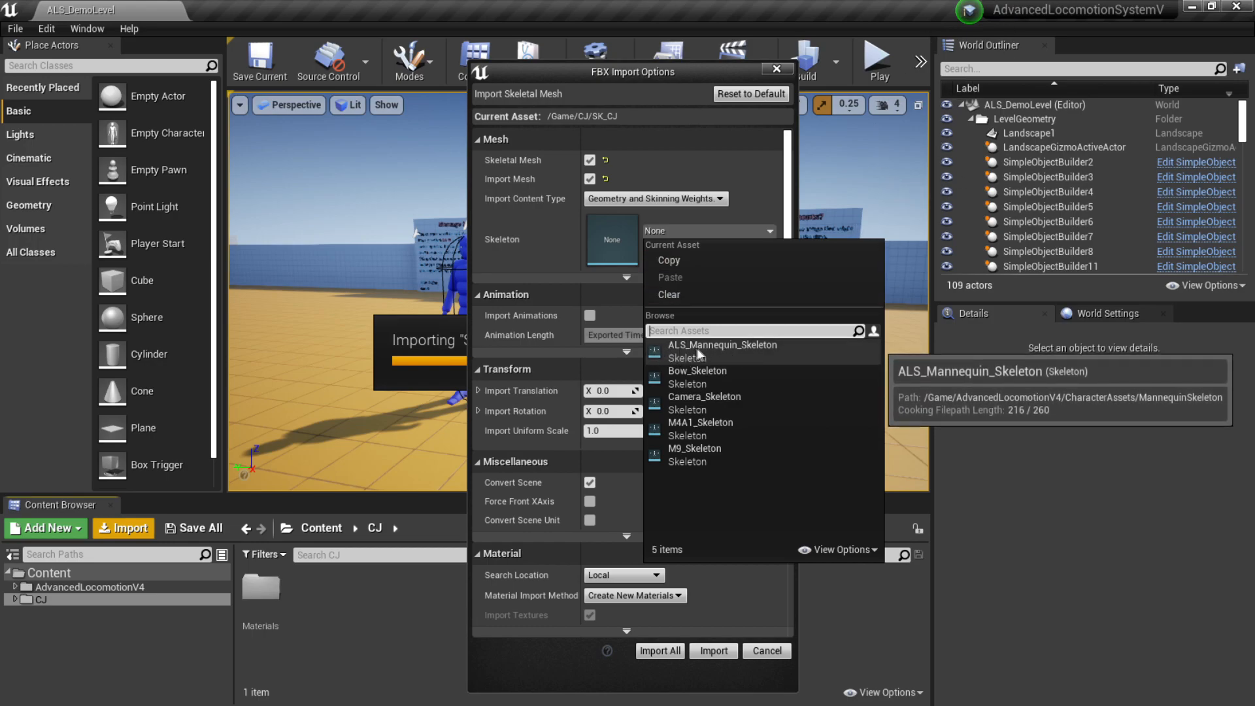
click(755, 348)
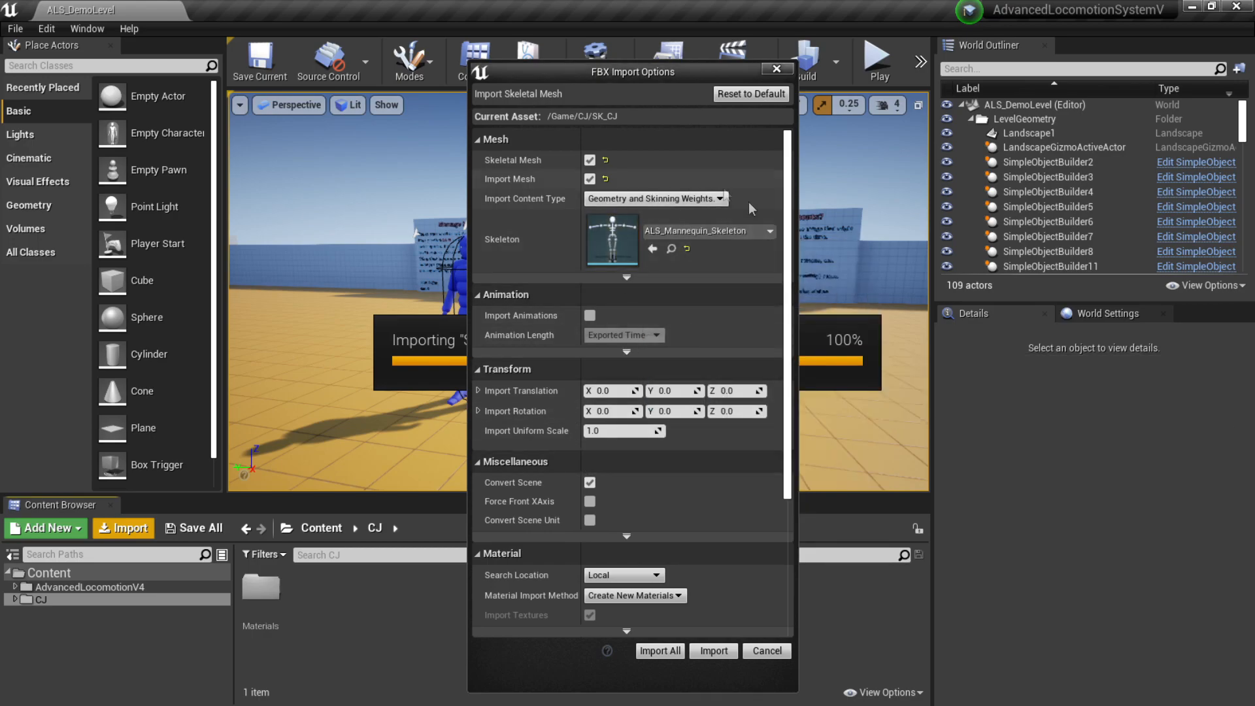
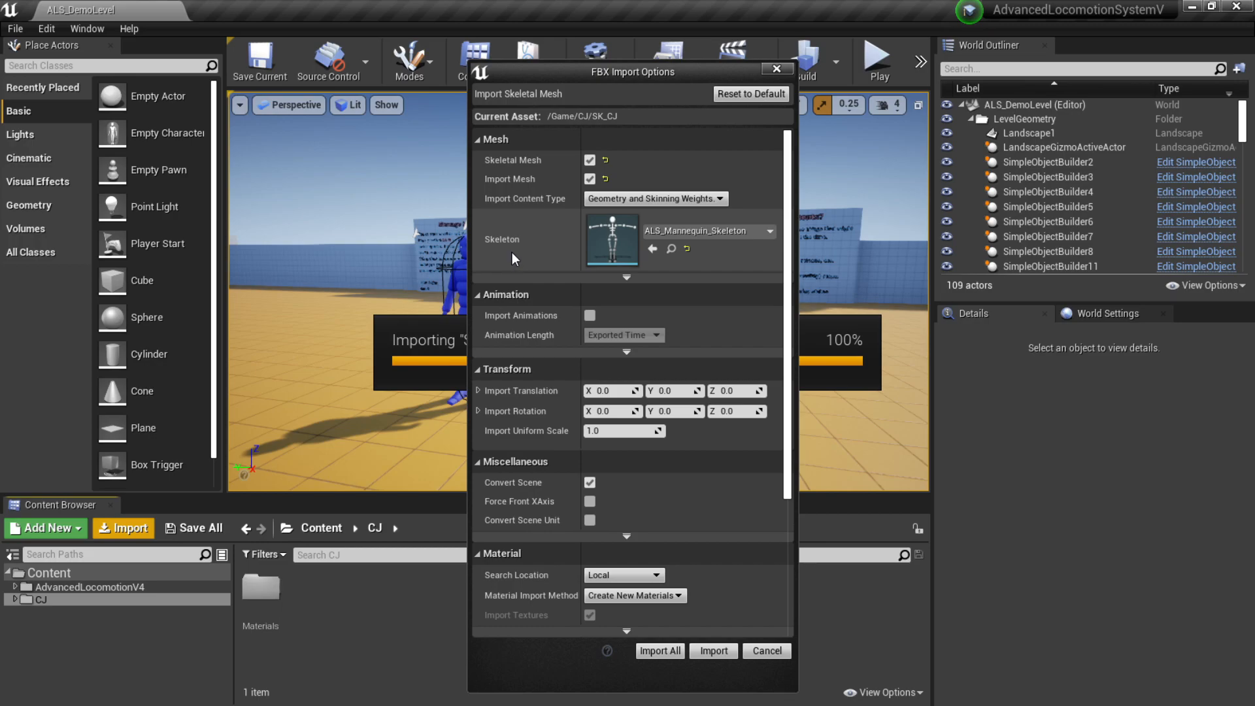
Review the FBX import options and set the Material Import Method to Do Not Create Material
scroll(705, 266, down, 5)
scroll(704, 266, up, 5)
scroll(690, 390, down, 4)
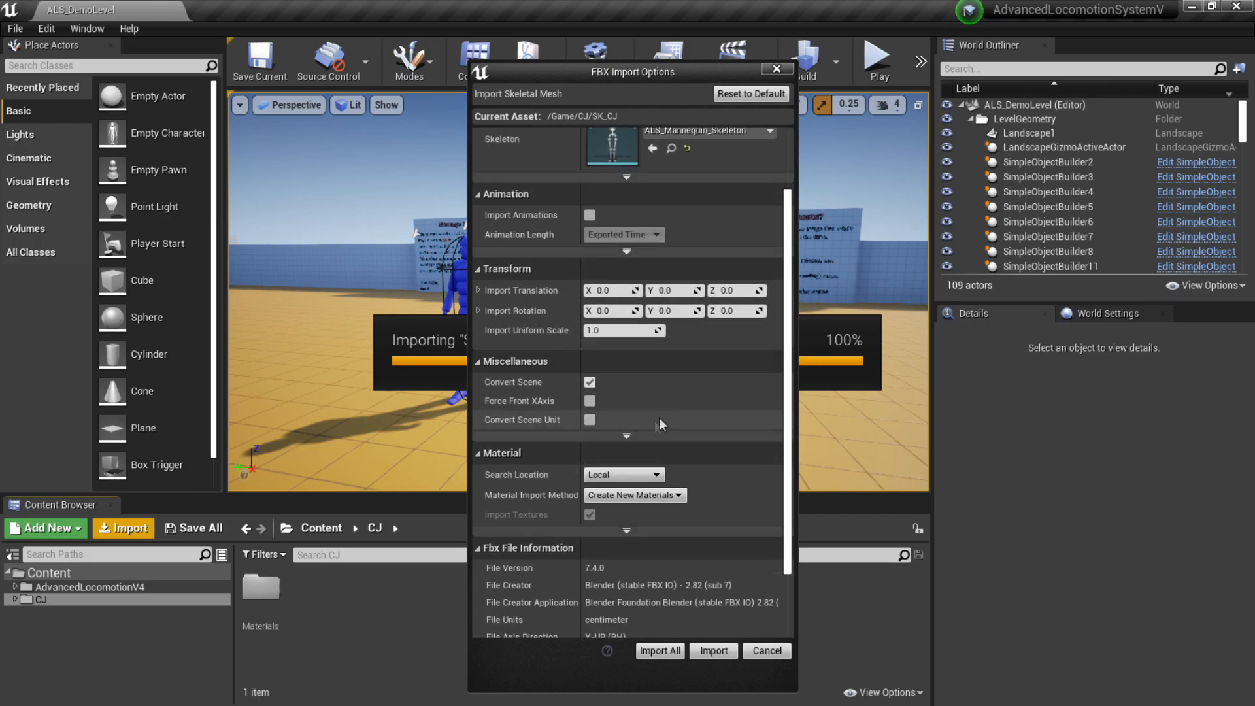
scroll(562, 274, up, 3)
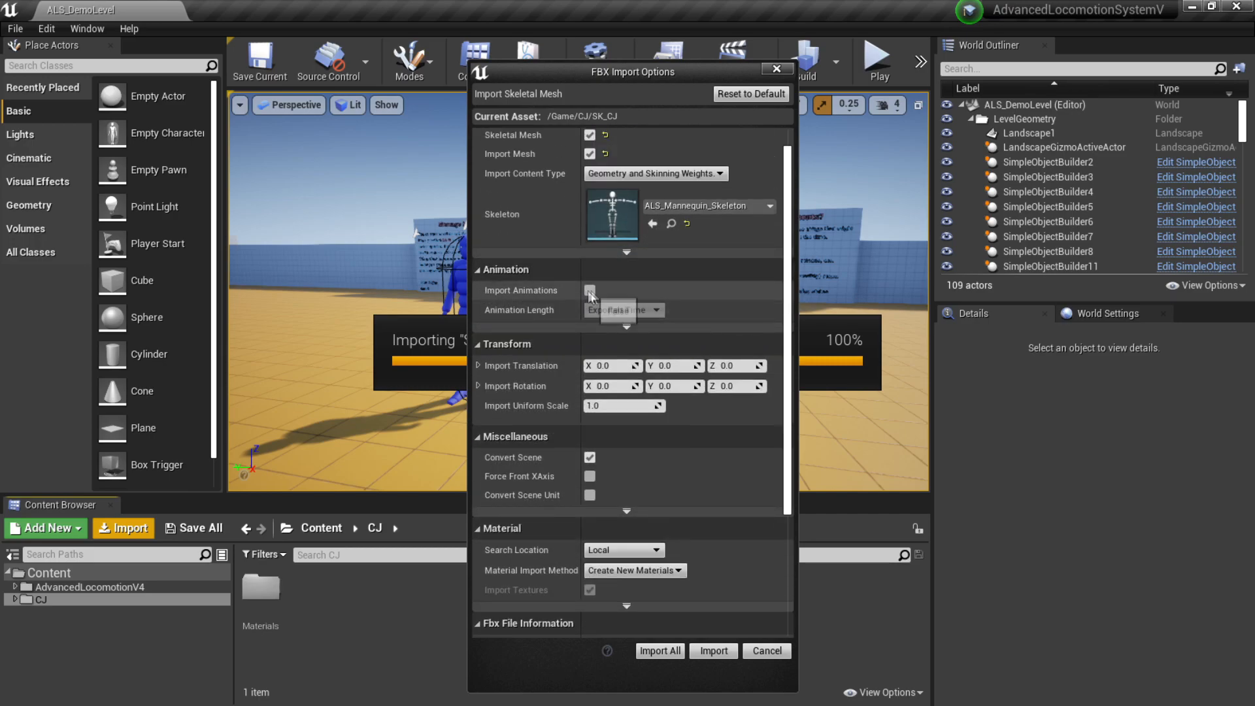
scroll(578, 296, down, 3)
scroll(645, 465, down, 1)
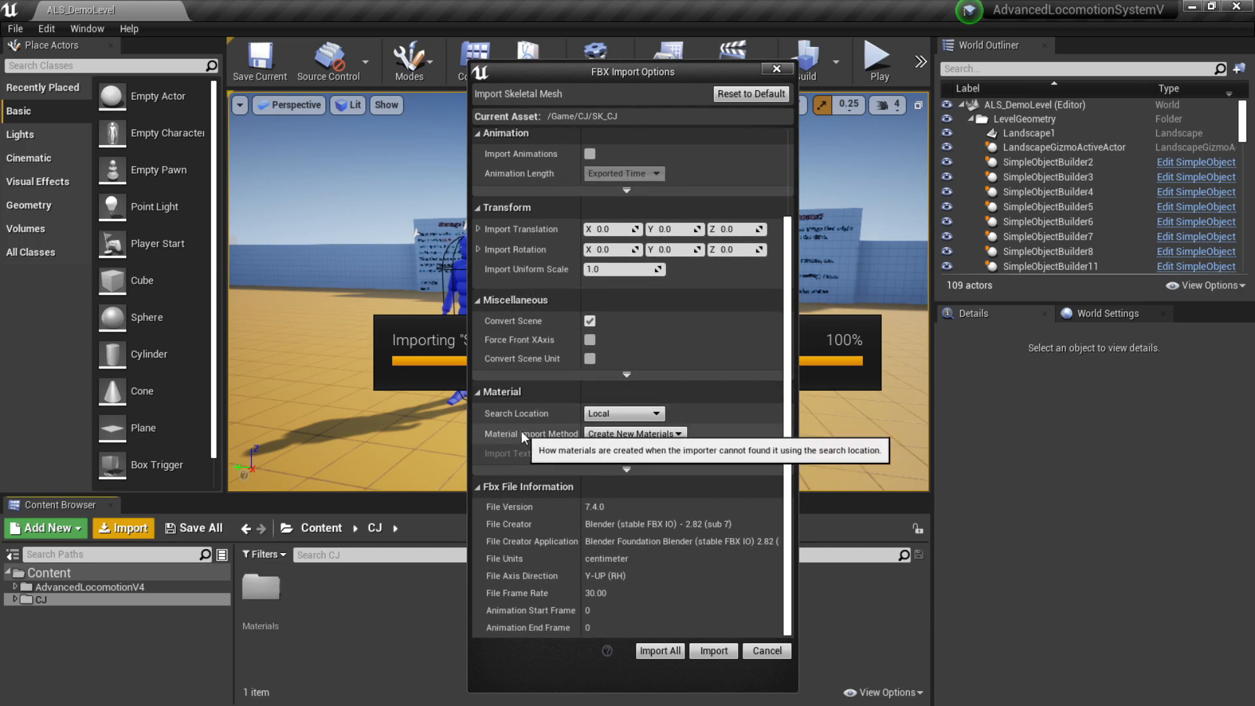
click(629, 433)
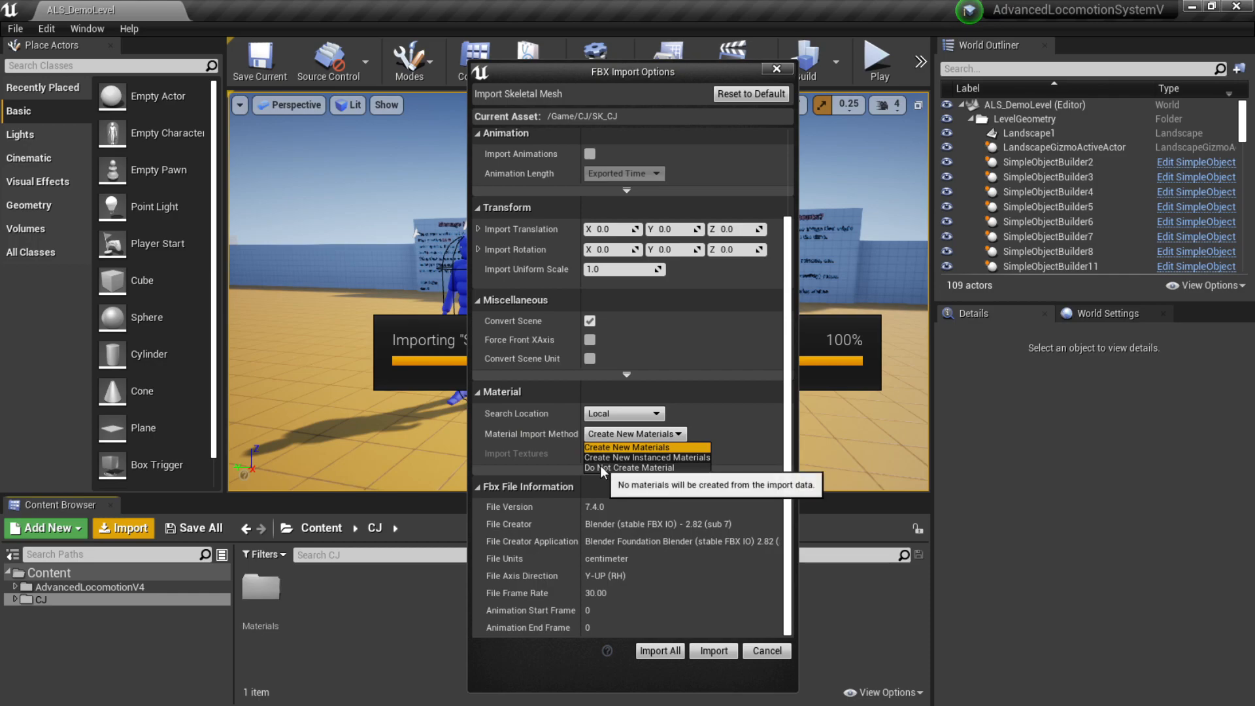
click(618, 468)
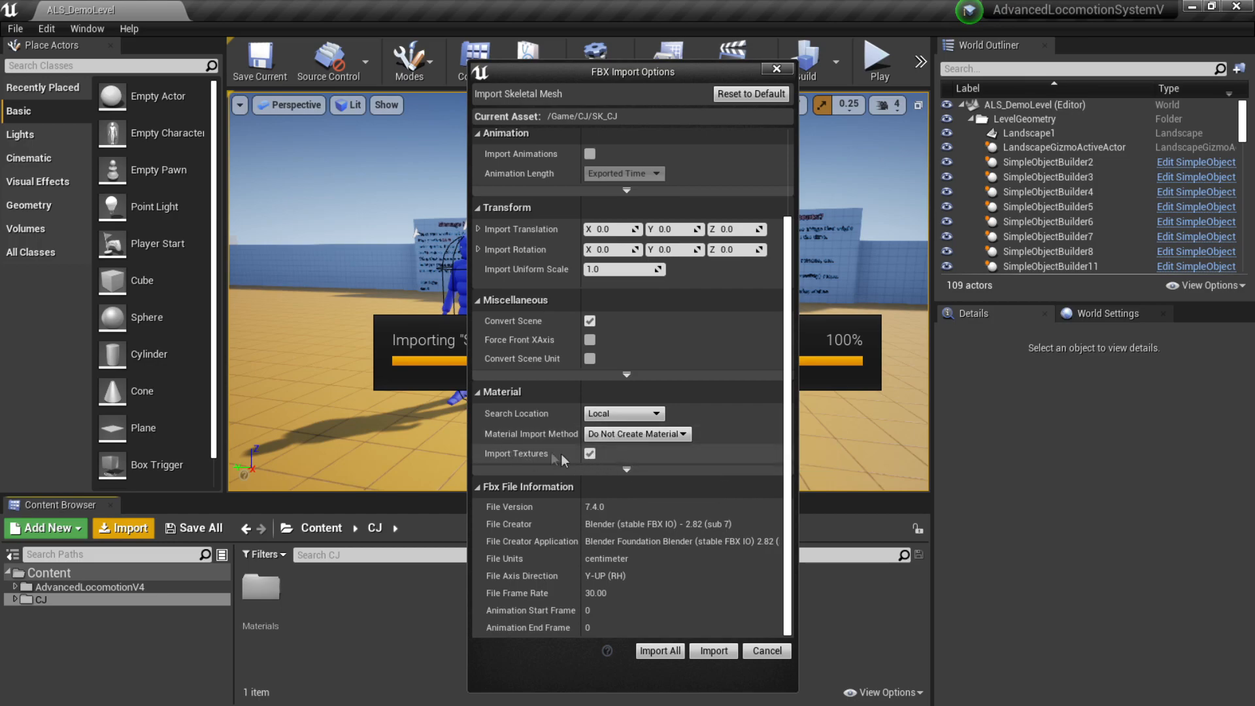
Turn off Import Textures in the FBX options and import the SK_CJ skeletal mesh
click(590, 454)
scroll(779, 457, up, 2)
scroll(779, 457, down, 2)
drag(786, 464, 799, 300)
scroll(693, 327, down, 3)
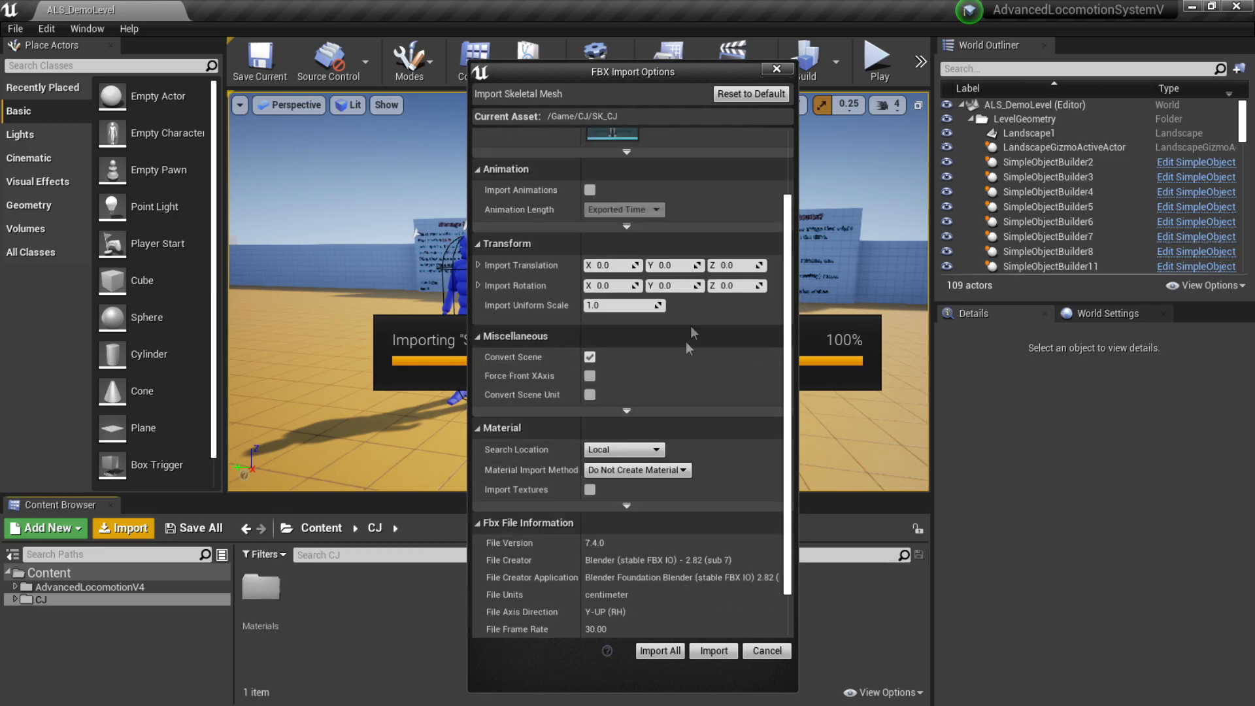
scroll(683, 464, up, 3)
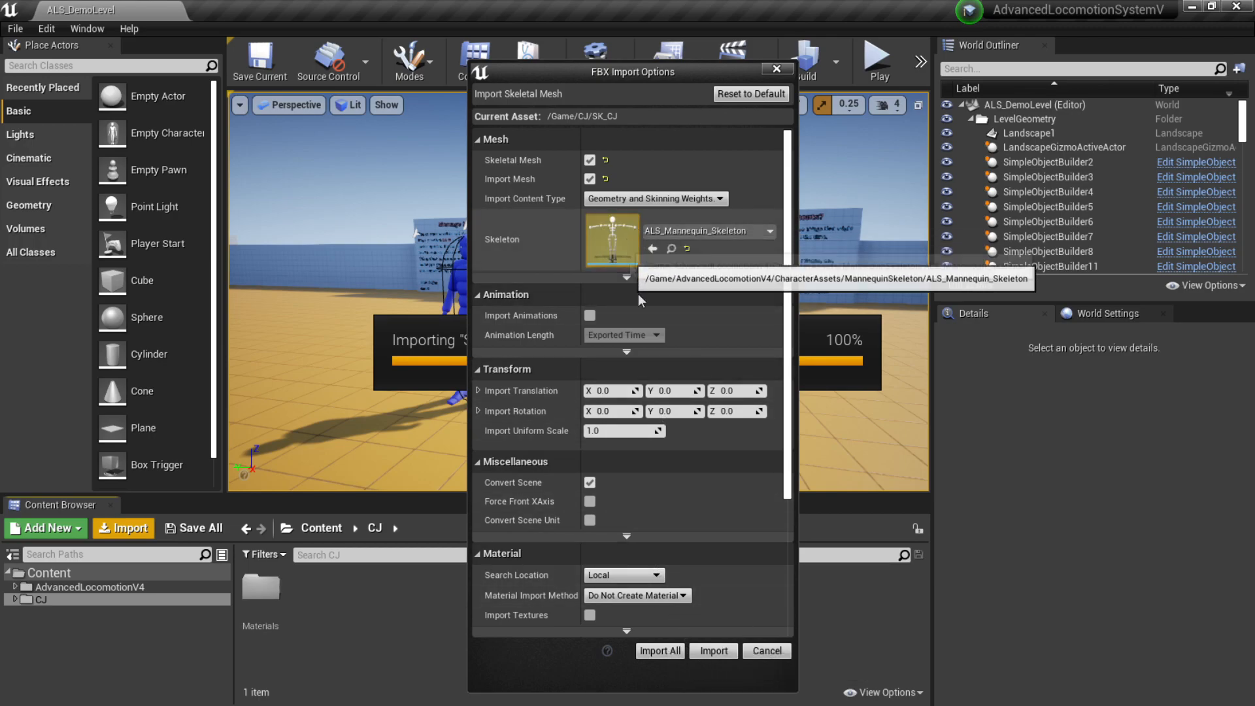
click(704, 648)
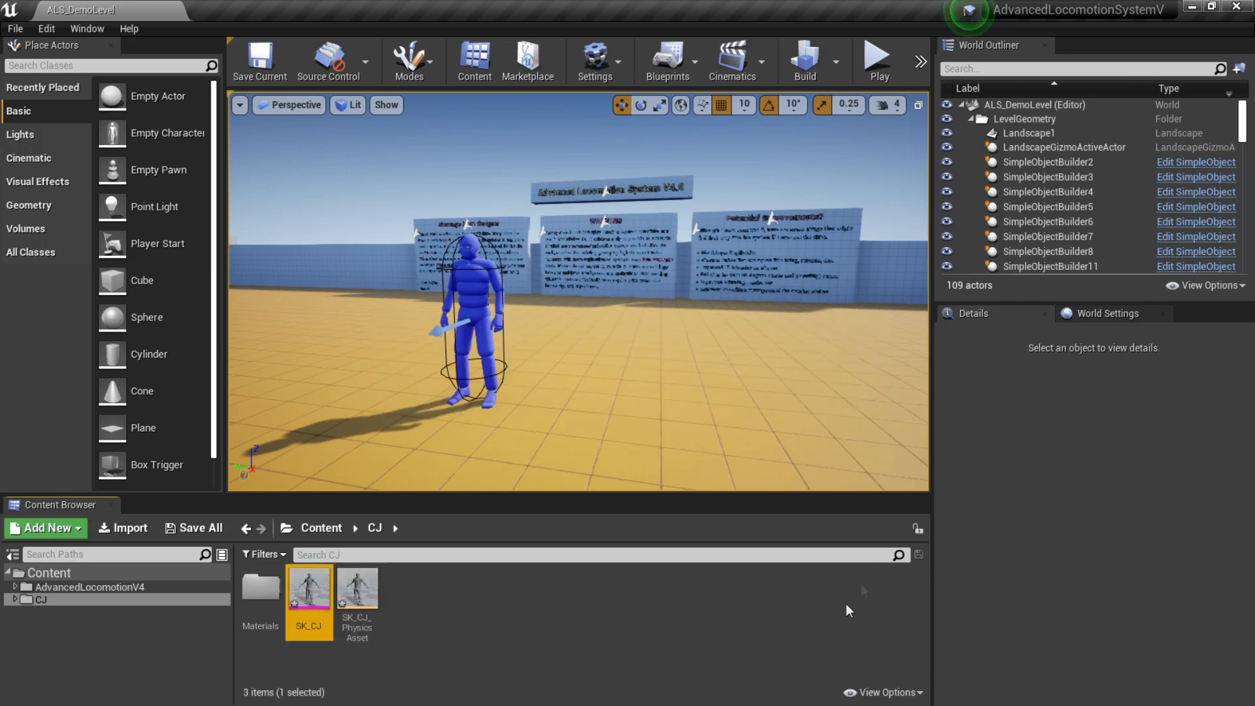
Open the imported SK_CJ mesh and its skeleton, and examine the Mannequin mesh for comparison
double_click(308, 588)
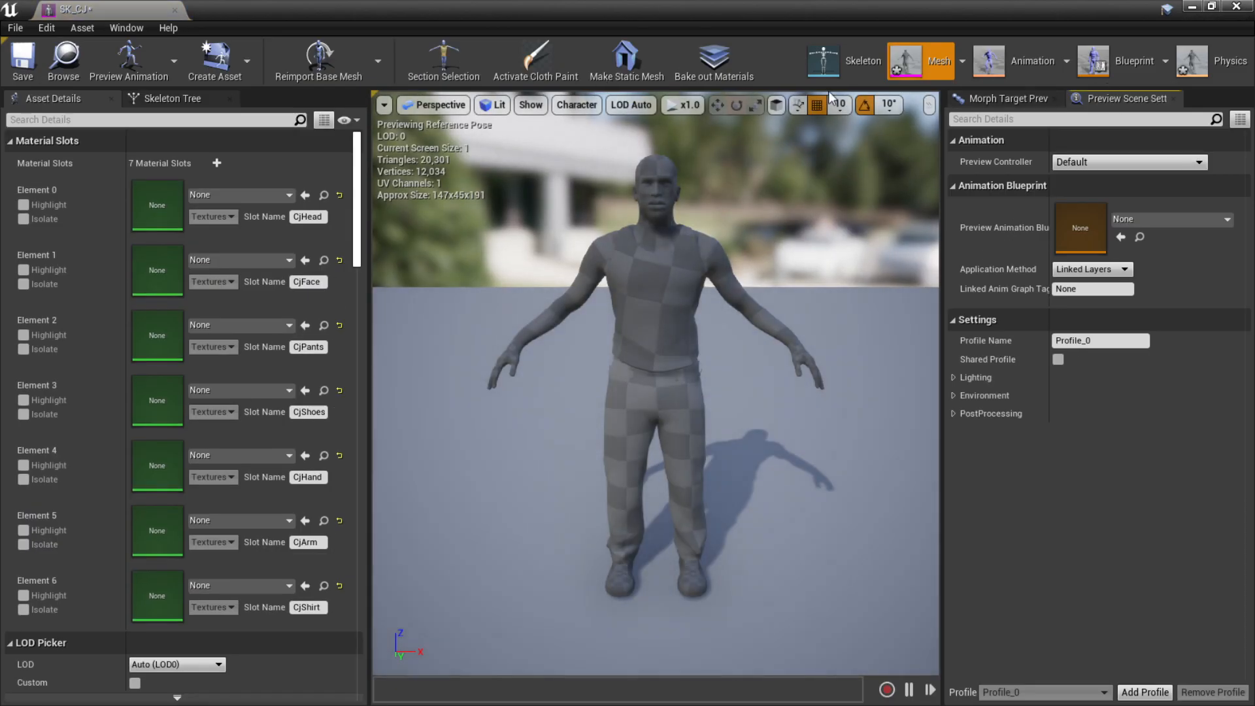
click(854, 65)
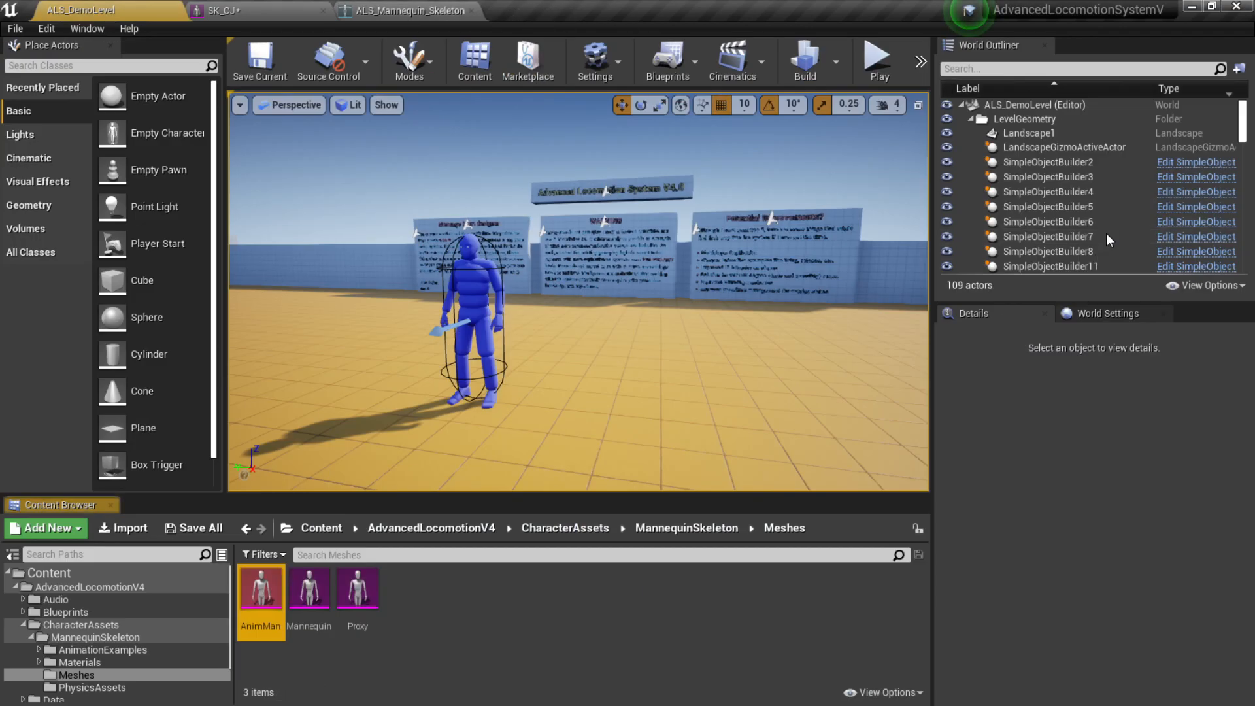
double_click(310, 591)
scroll(592, 347, up, 5)
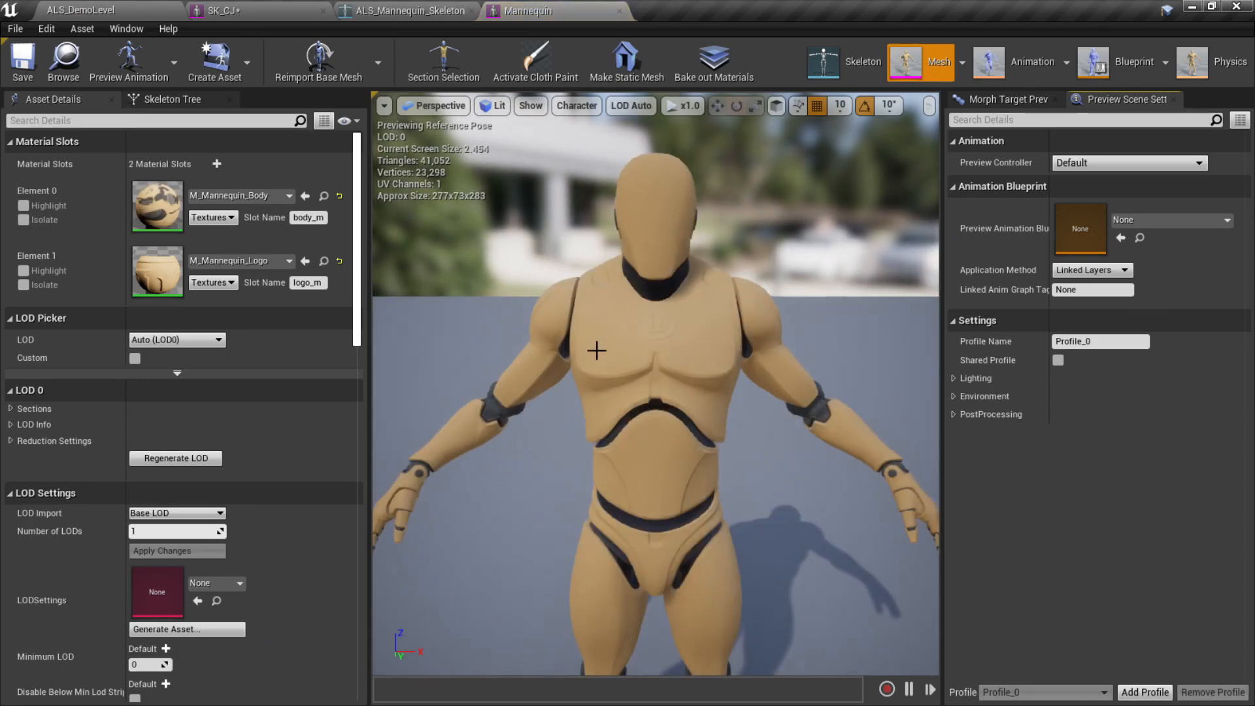
scroll(597, 354, down, 4)
scroll(616, 326, up, 2)
scroll(619, 331, up, 1)
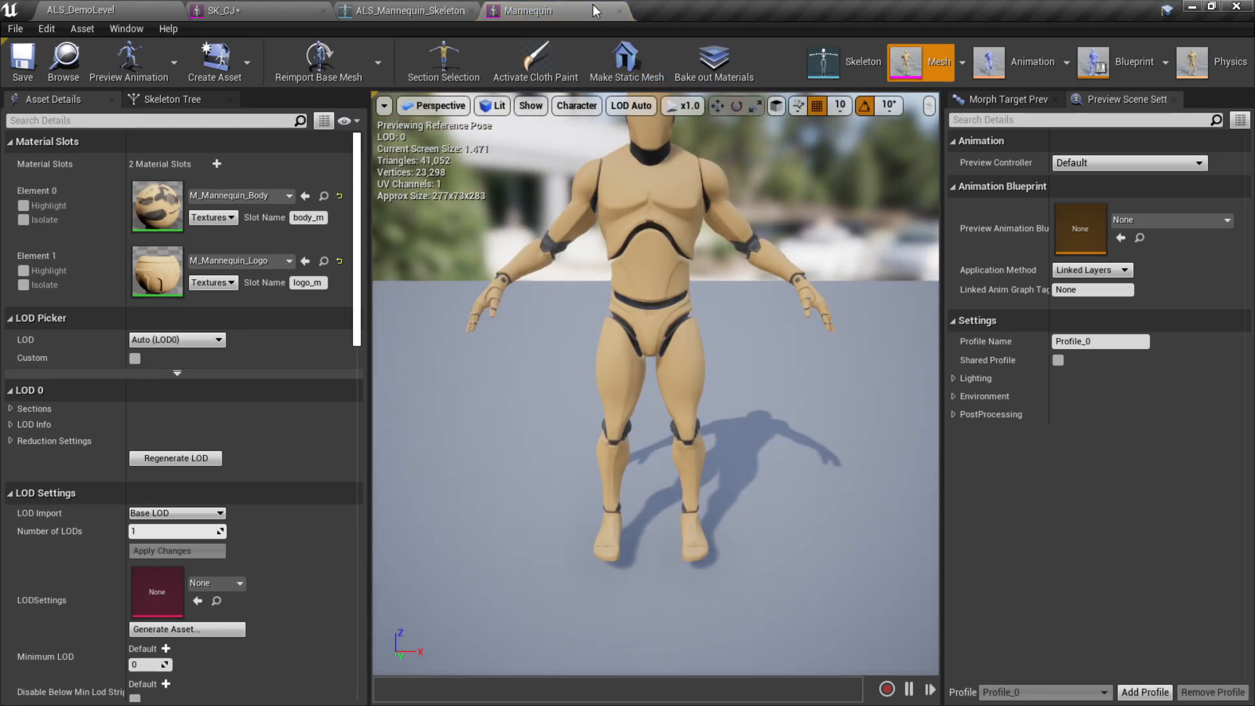
Close the Mannequin and ALS_Mannequin_Skeleton editors and return to the SK_CJ mesh
click(622, 10)
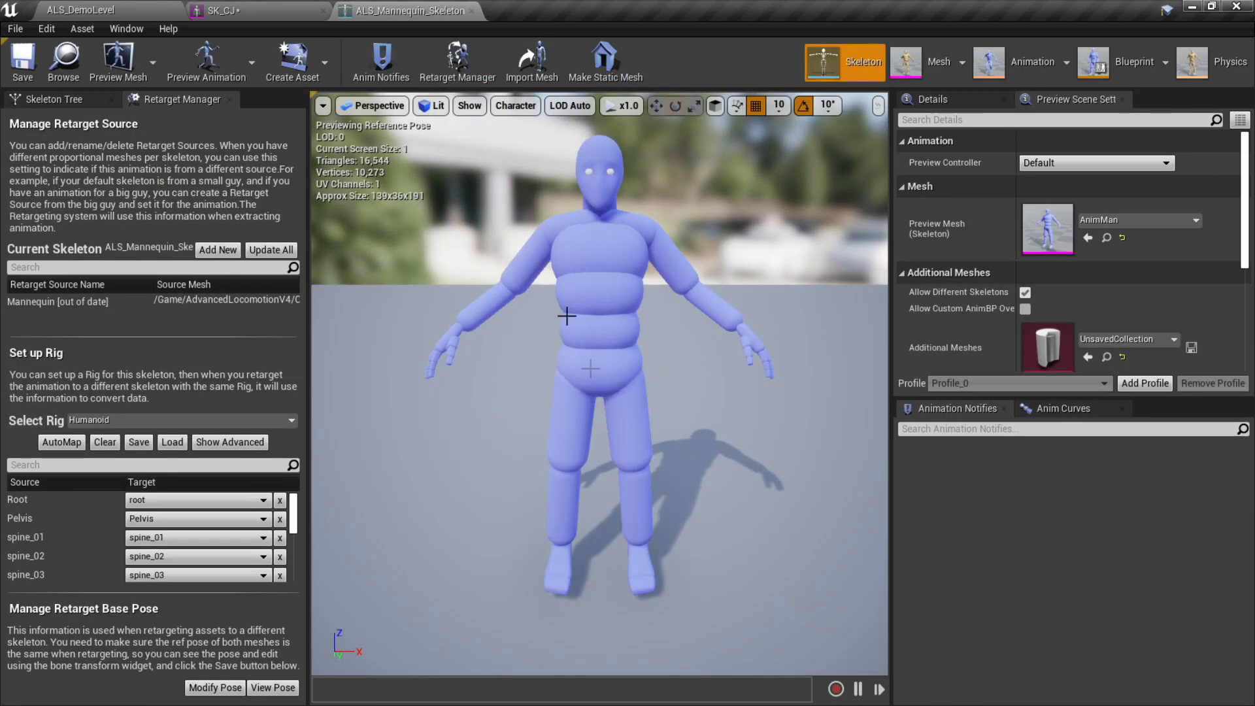
click(471, 10)
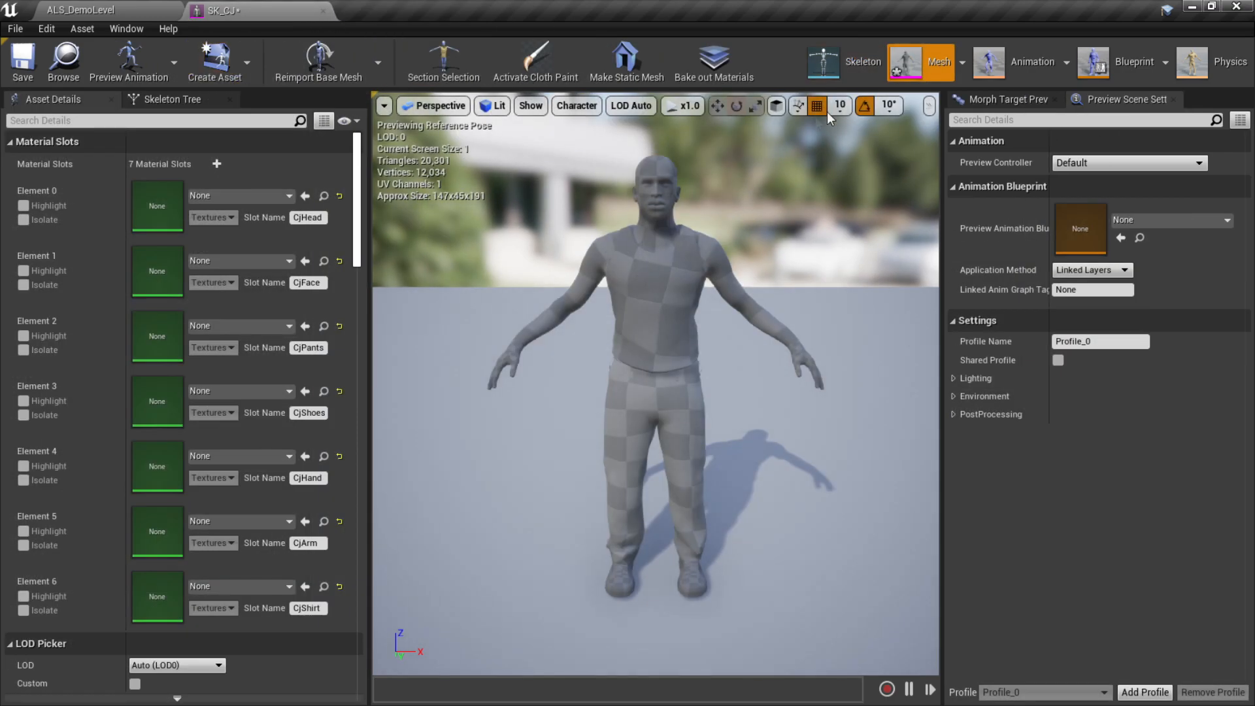
click(831, 64)
click(471, 11)
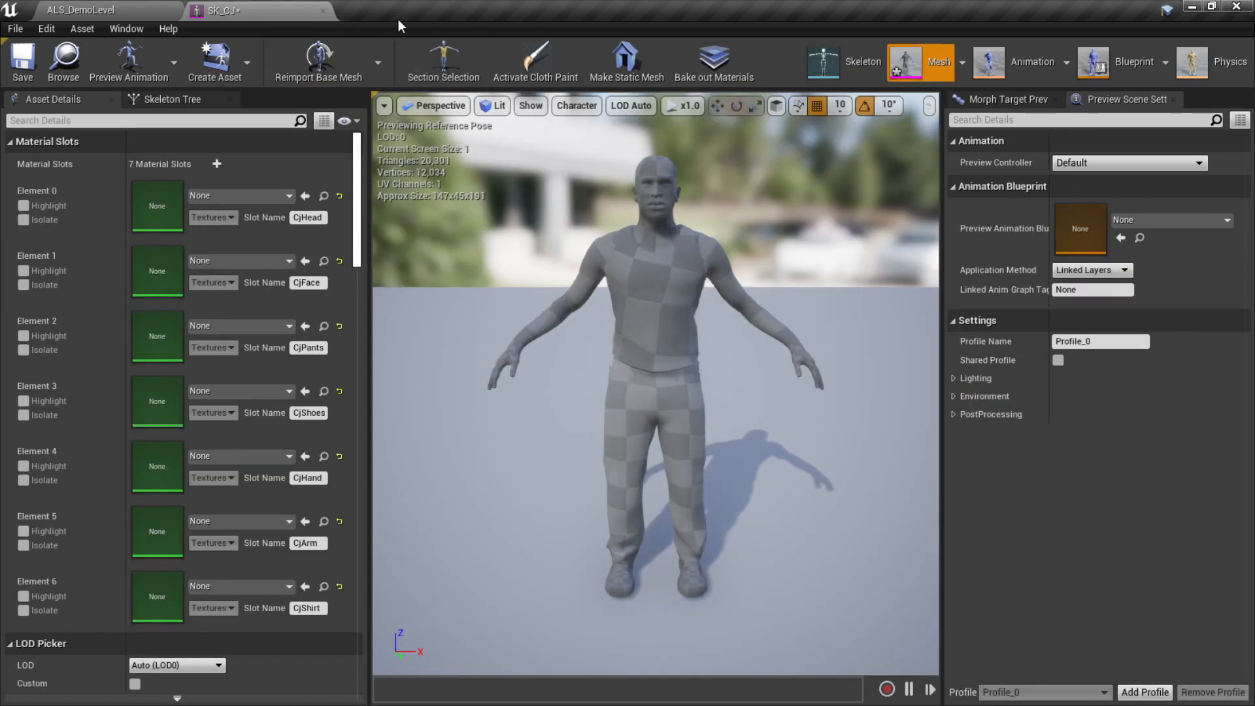
Assign SK_CJ's materials in slot order: M_Head, M_Teef, M_Lower, M_Shoes, M_Hand, and M_Arms for both CjArm and CjShirt
click(269, 195)
text(head)
click(318, 392)
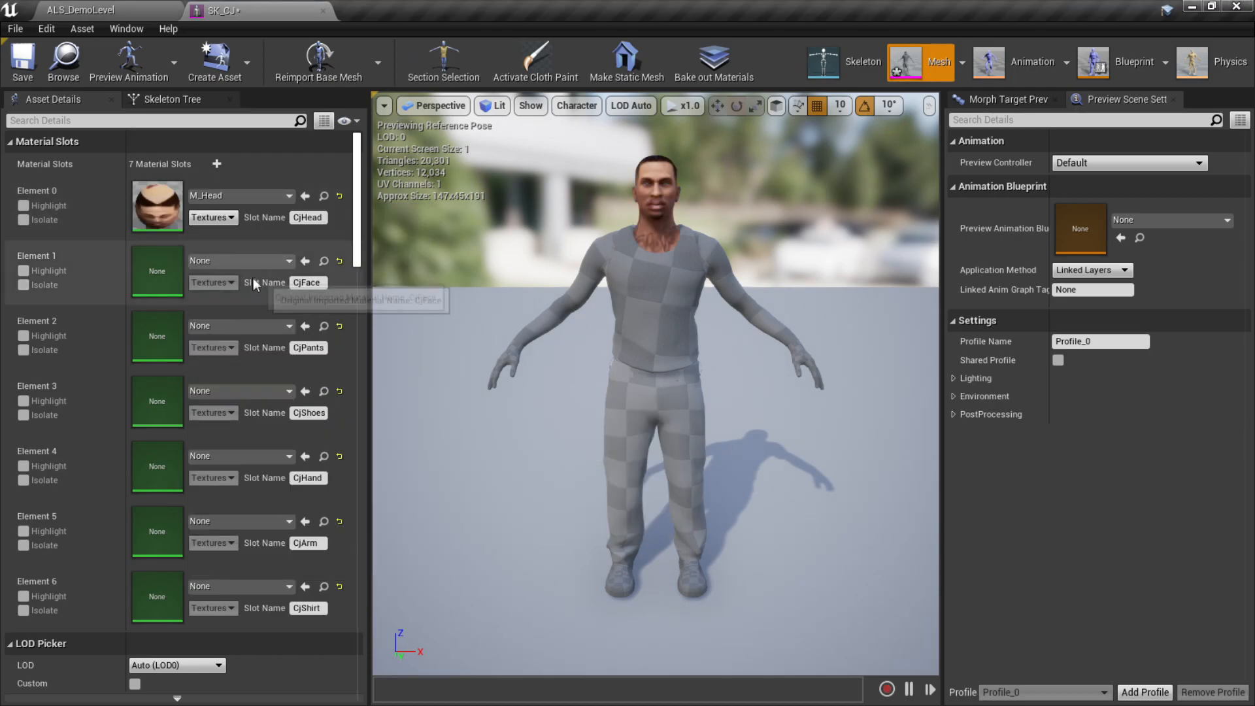
click(255, 261)
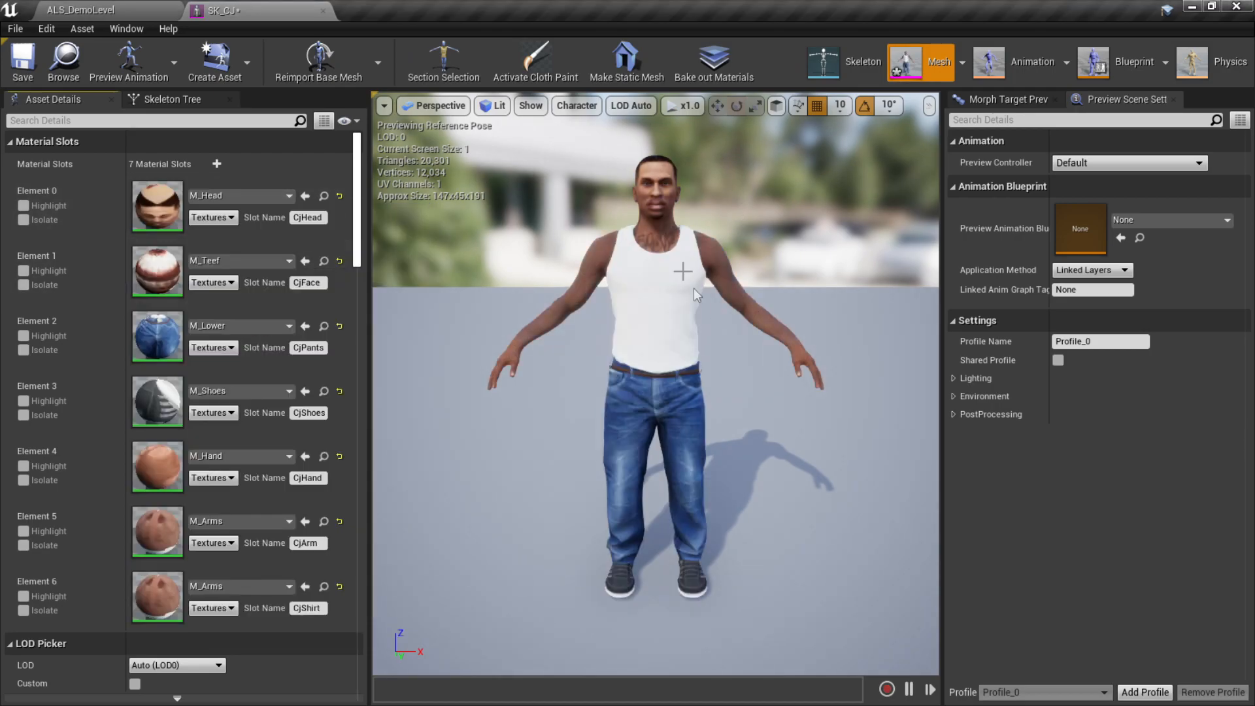
Examine the textured CJ model from several angles, including the face, neck and tank top up close
scroll(706, 274, up, 5)
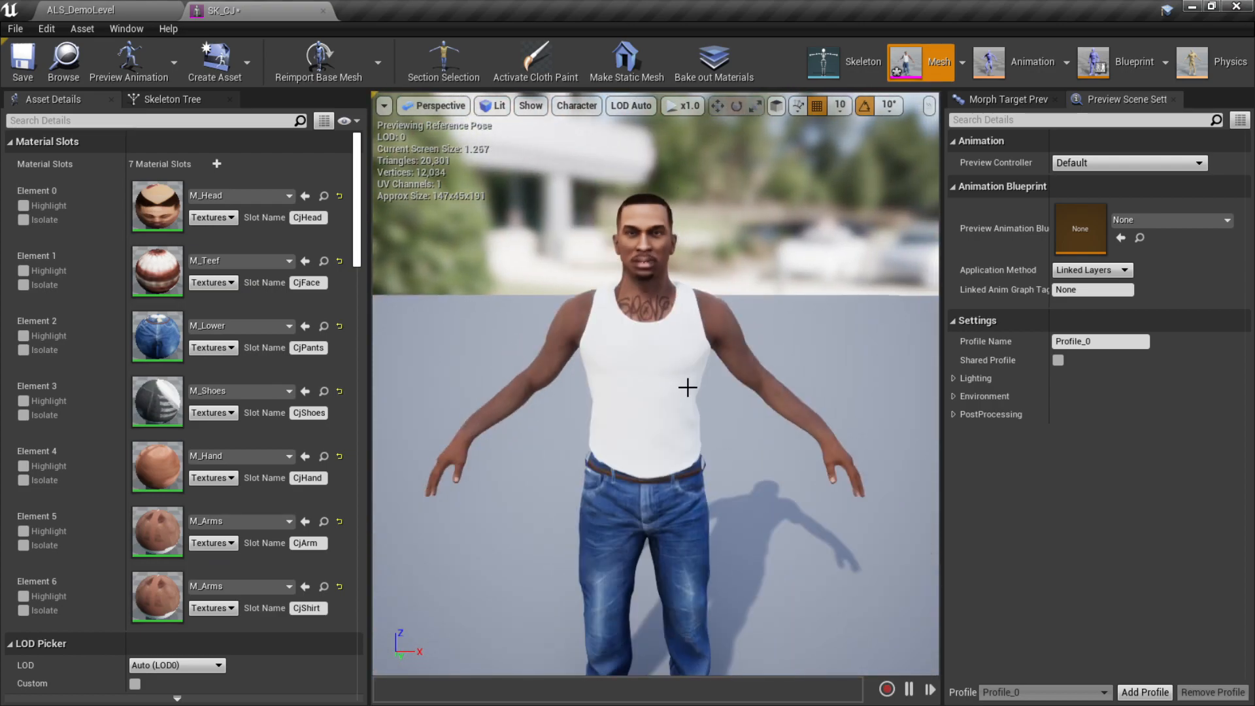
alt+drag(688, 387, 823, 370)
alt+drag(652, 370, 595, 364)
right_drag(655, 386, 745, 399)
alt+drag(656, 386, 742, 441)
scroll(656, 385, down, 5)
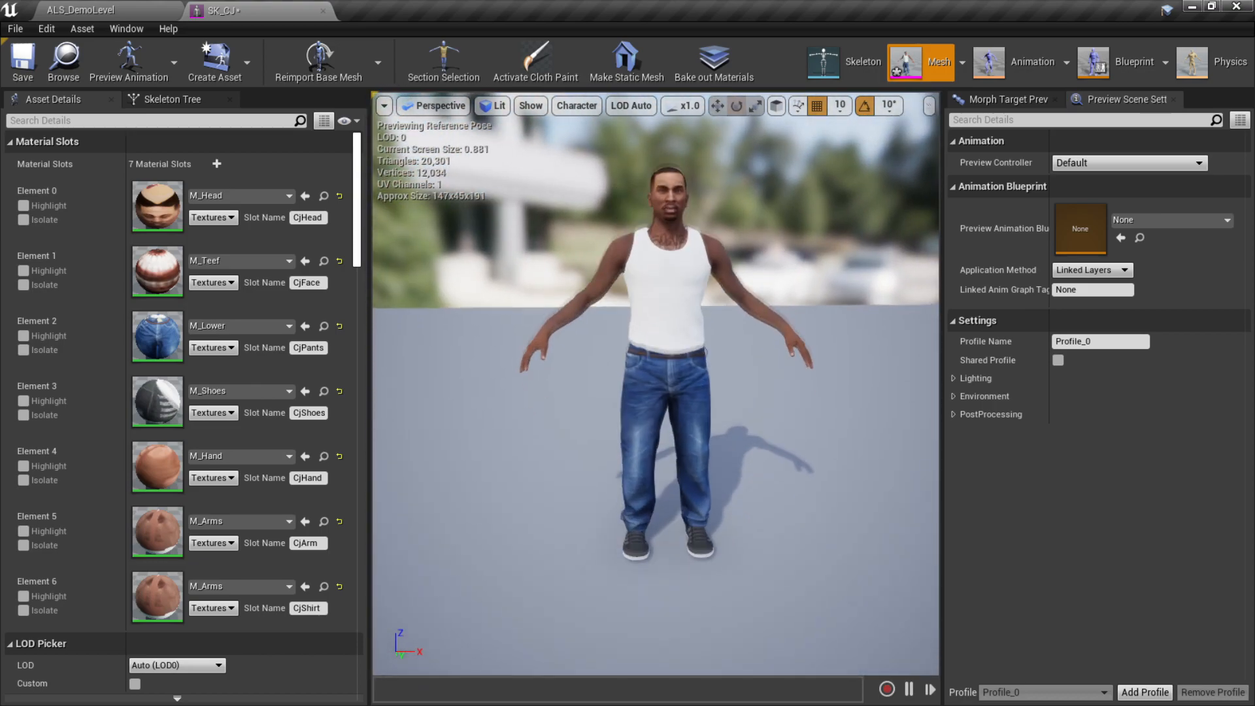
middle_drag(695, 297, 694, 143)
scroll(694, 298, up, 3)
alt+drag(695, 297, 630, 295)
alt+drag(554, 285, 653, 300)
scroll(669, 249, up, 5)
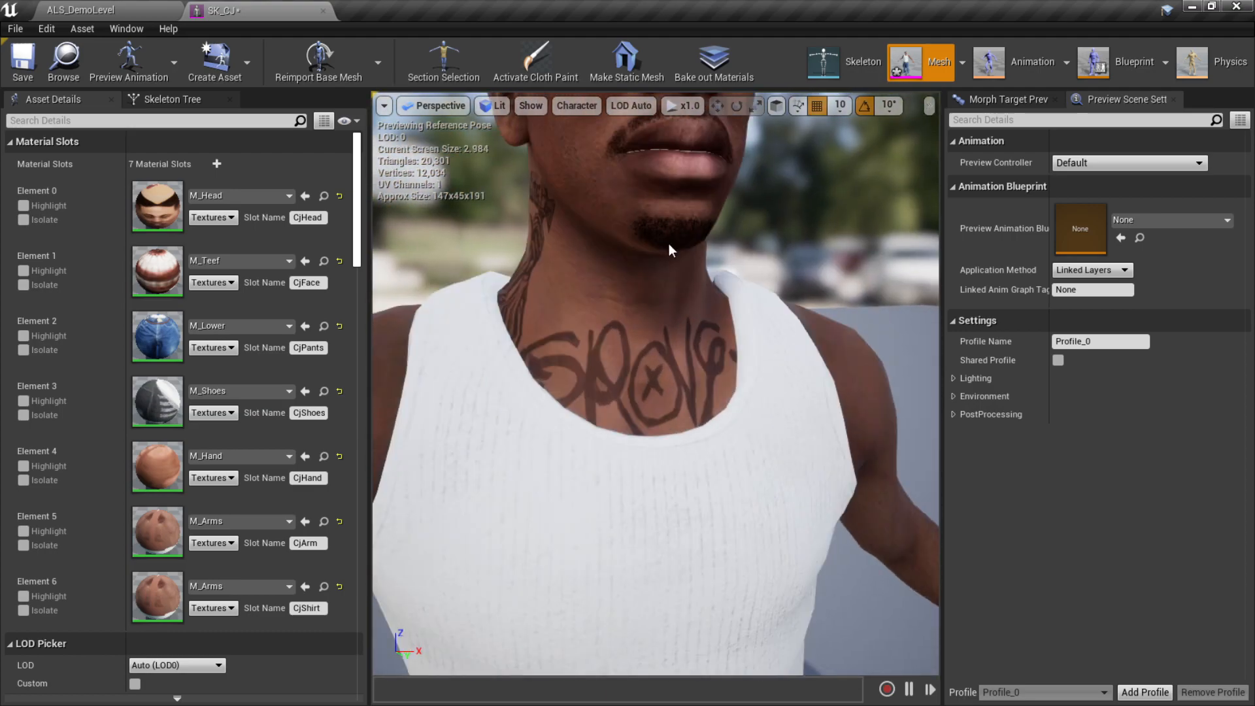
middle_drag(669, 249, 670, 150)
alt+drag(669, 249, 693, 258)
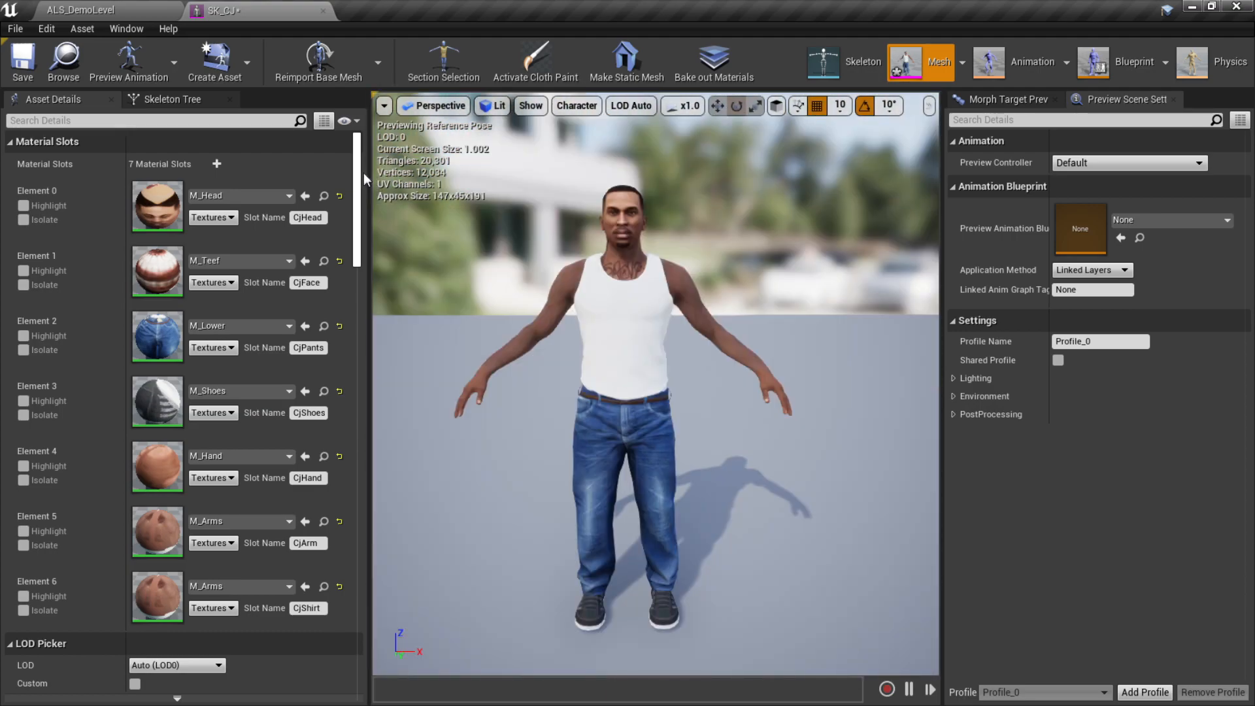
Set SK_CJ's Post Process Anim Blueprint to ALS_AnimBP, then save and close the mesh asset
drag(358, 172, 328, 412)
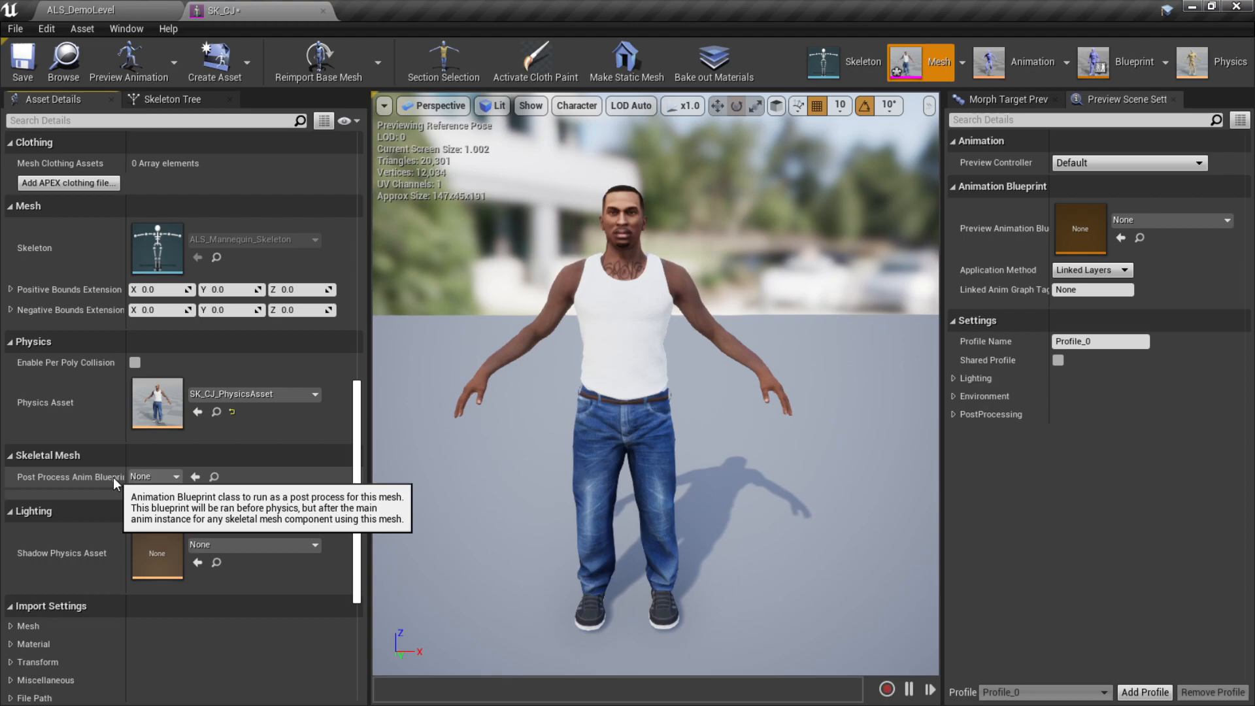
click(154, 477)
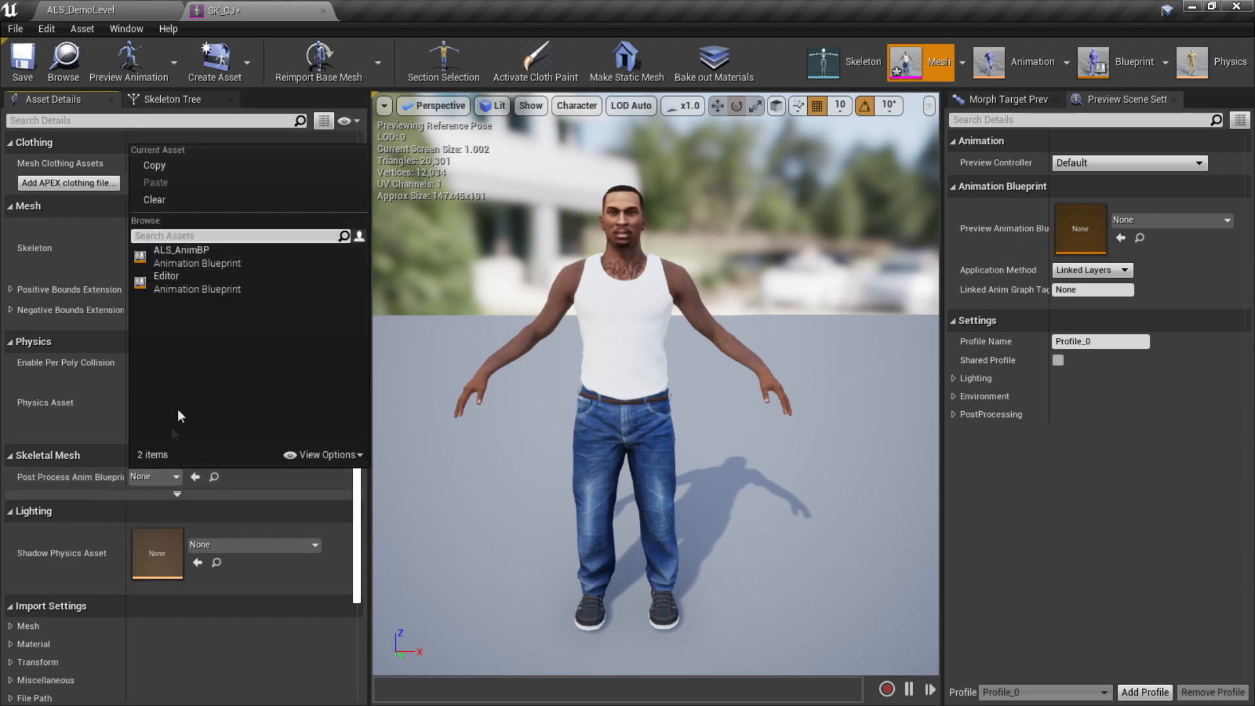
click(183, 255)
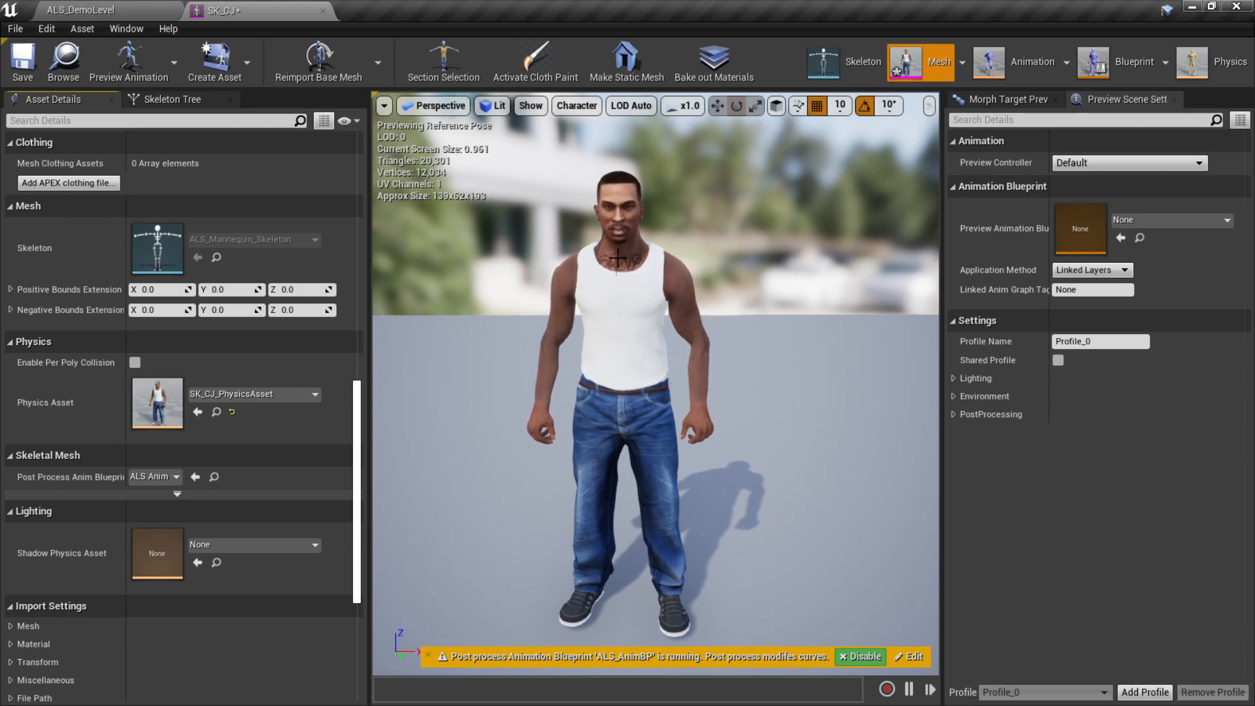
click(21, 62)
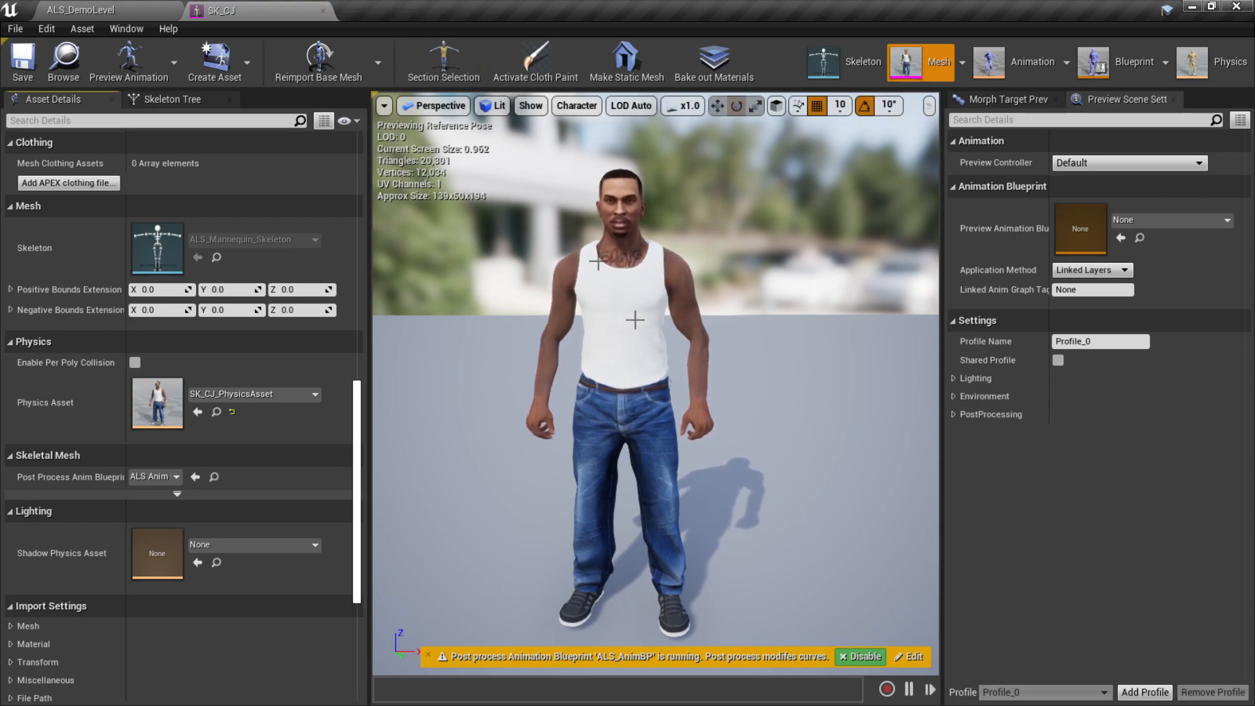
click(323, 11)
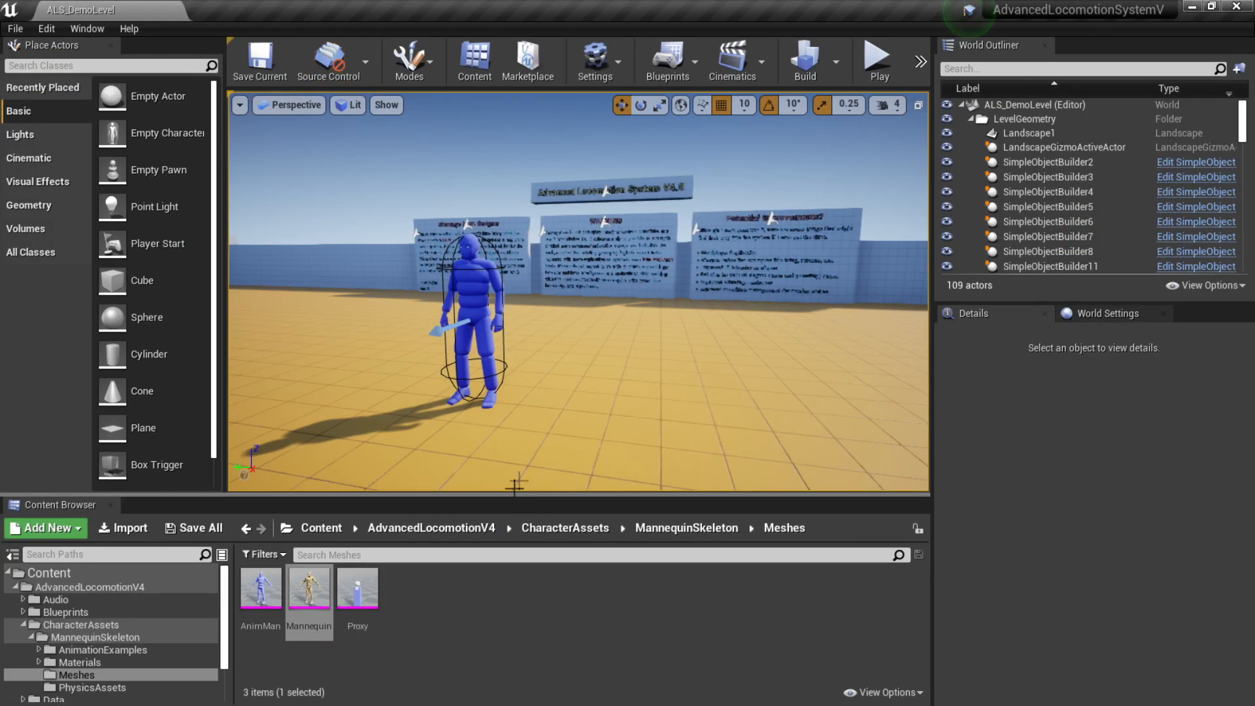
Collapse the AdvancedLocomotionV4 folder tree and select the blue ALS_AnimMan_CharacterBP character in the level
click(25, 626)
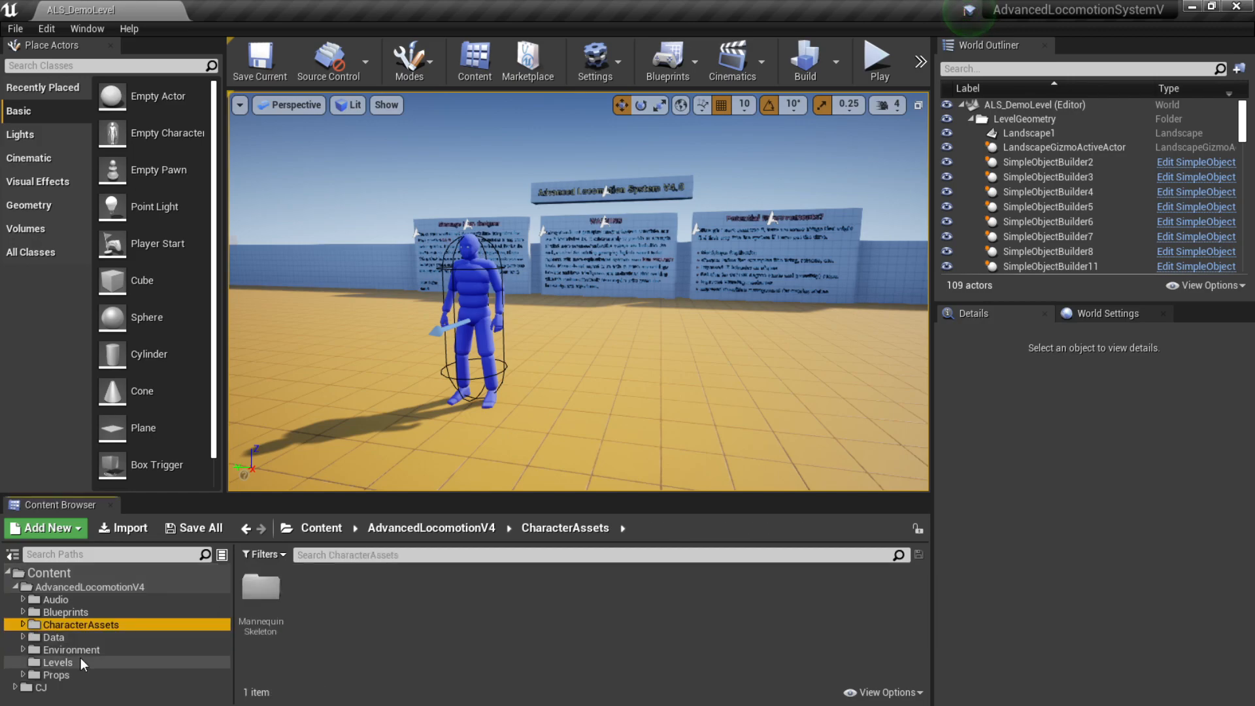
click(16, 588)
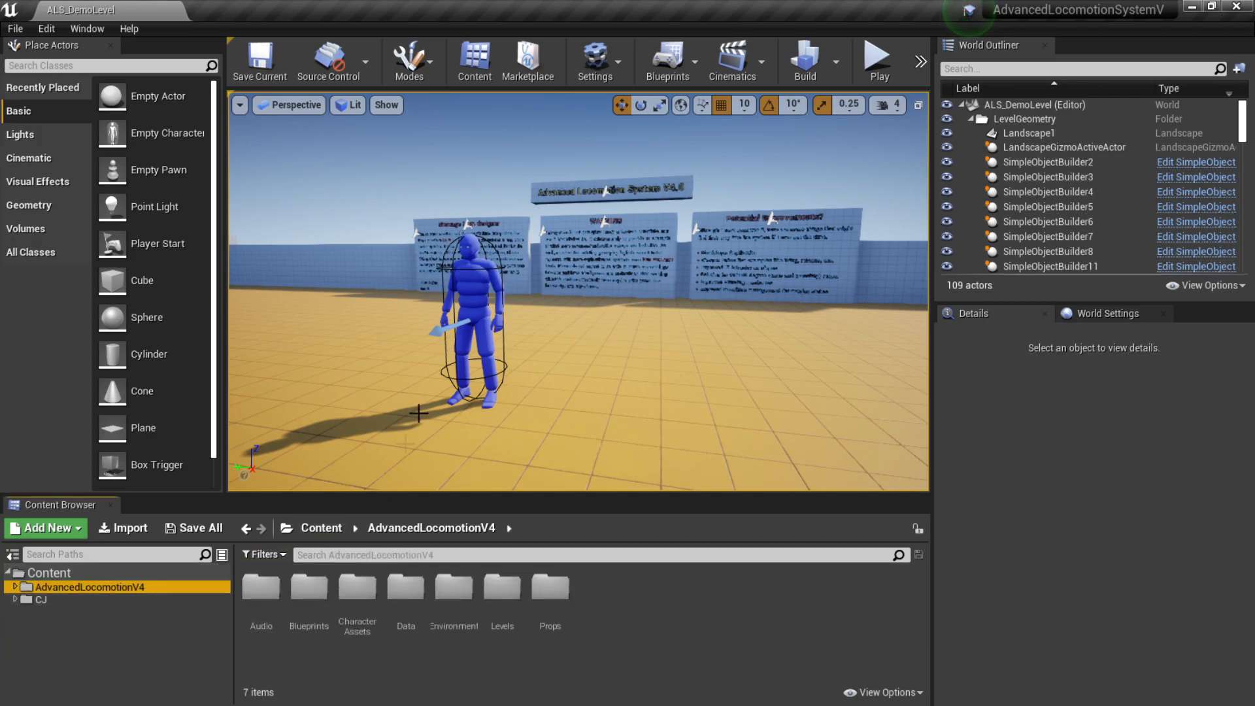
click(471, 327)
right_drag(472, 326, 406, 337)
right_drag(680, 349, 686, 348)
key(w)
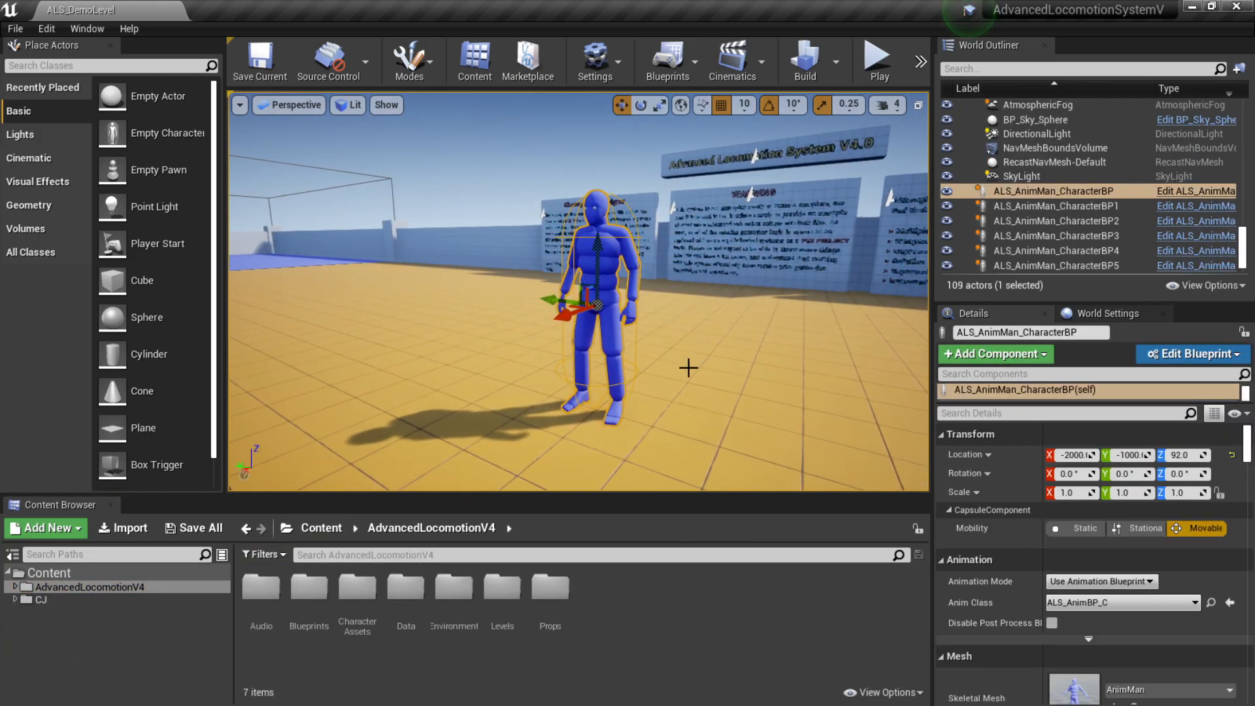
mouse_move(756, 294)
right_down()
mouse_move(774, 294)
mouse_move(739, 293)
mouse_move(763, 288)
right_up()
key(d)
key(a)
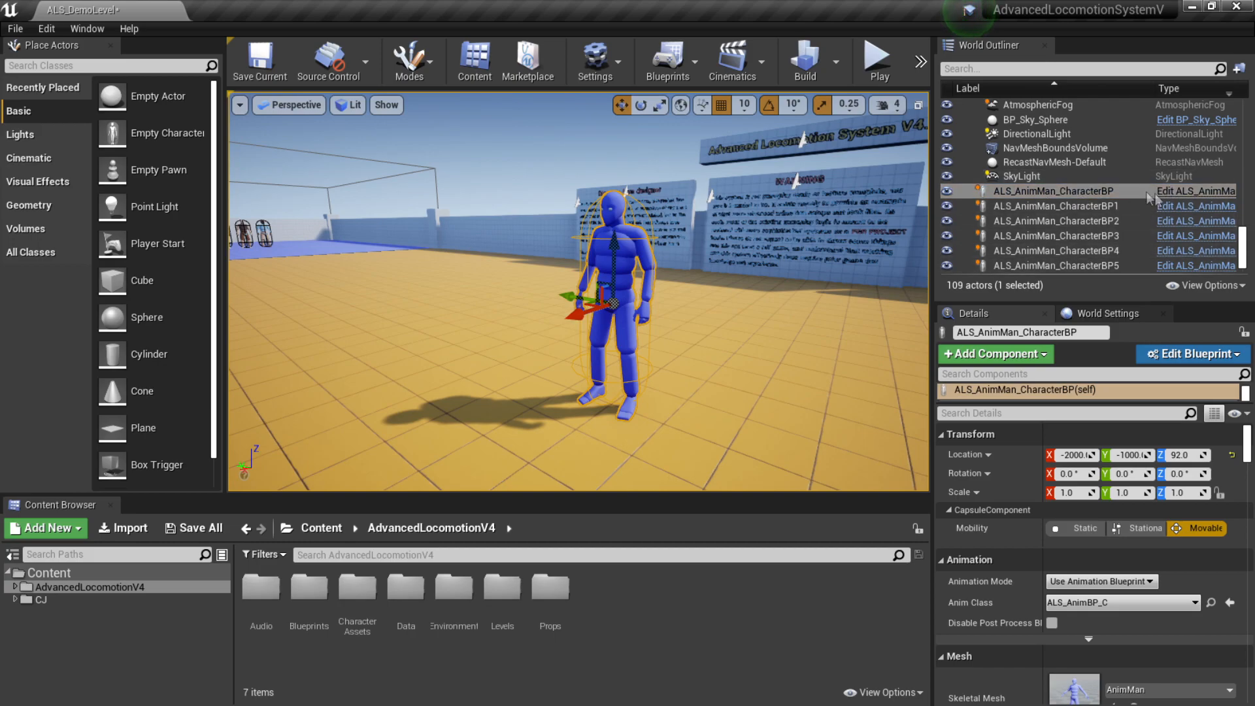
Open the ALS_AnimMan_CharacterBP blueprint for editing, dock its window beside ALS_DemoLevel and show its component preview
click(1182, 191)
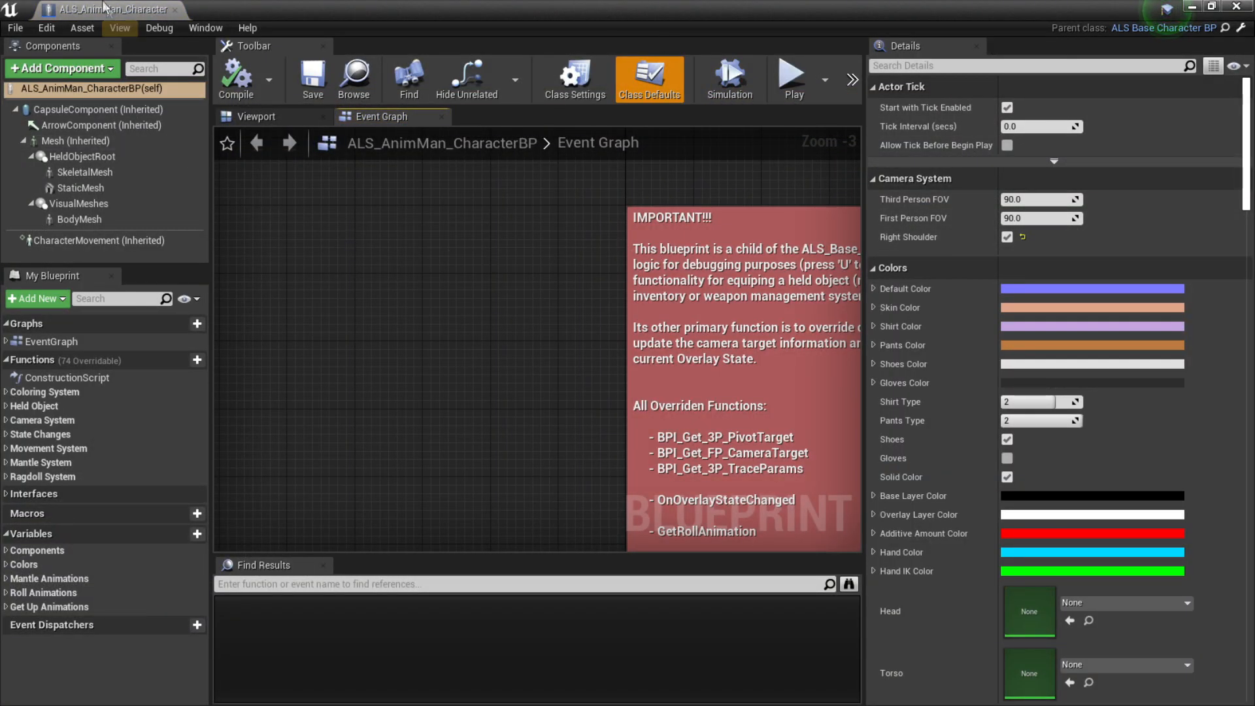
drag(108, 10, 386, 7)
click(275, 119)
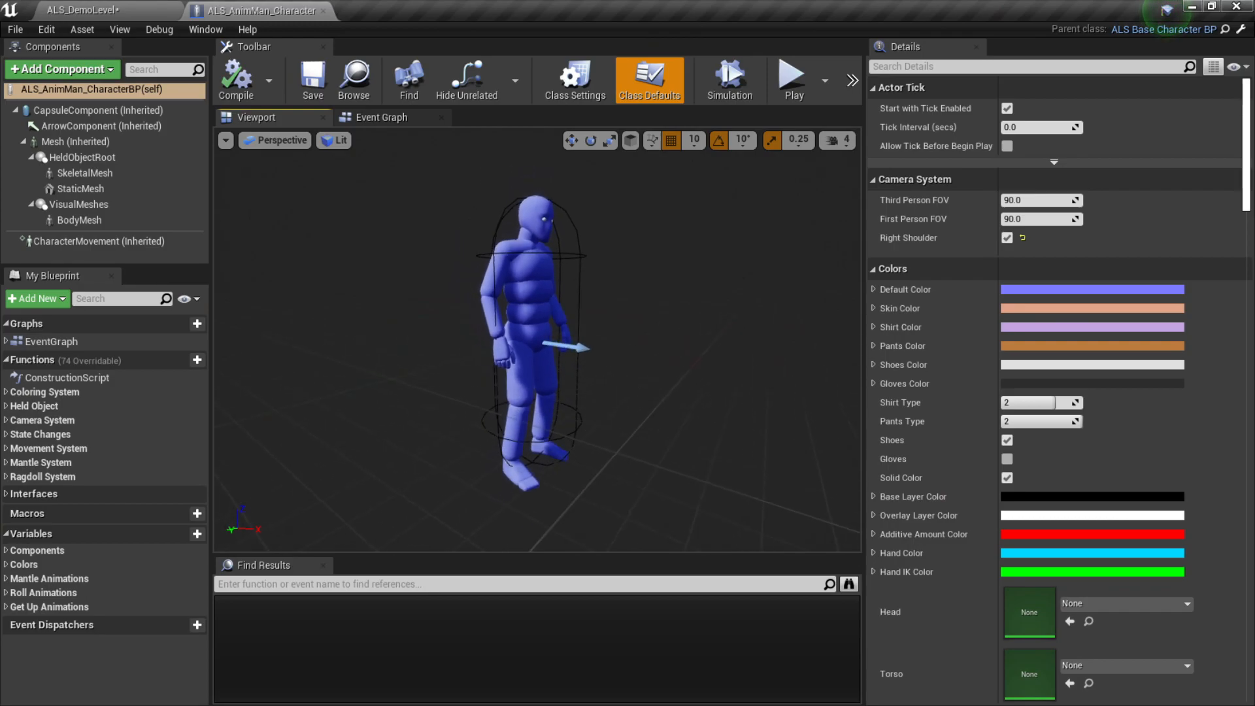
Set the inherited Mesh component's Skeletal Mesh to SK_CJ and compile the blueprint
click(74, 141)
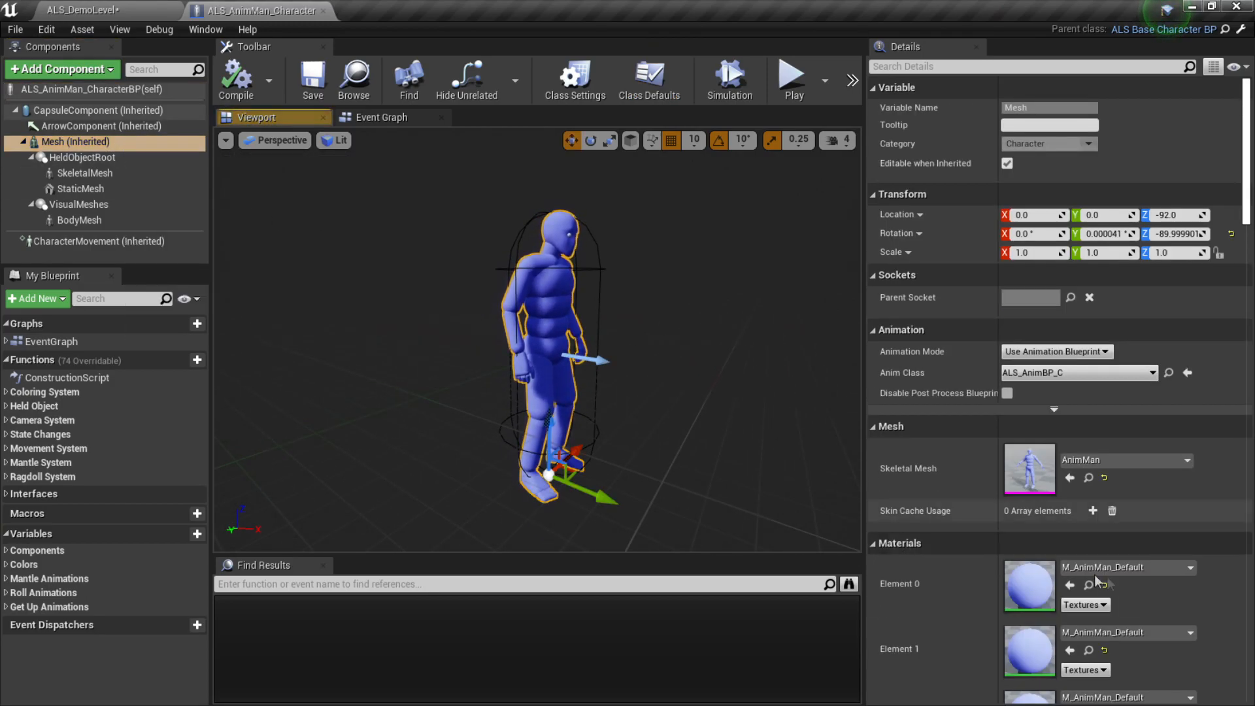
click(1138, 461)
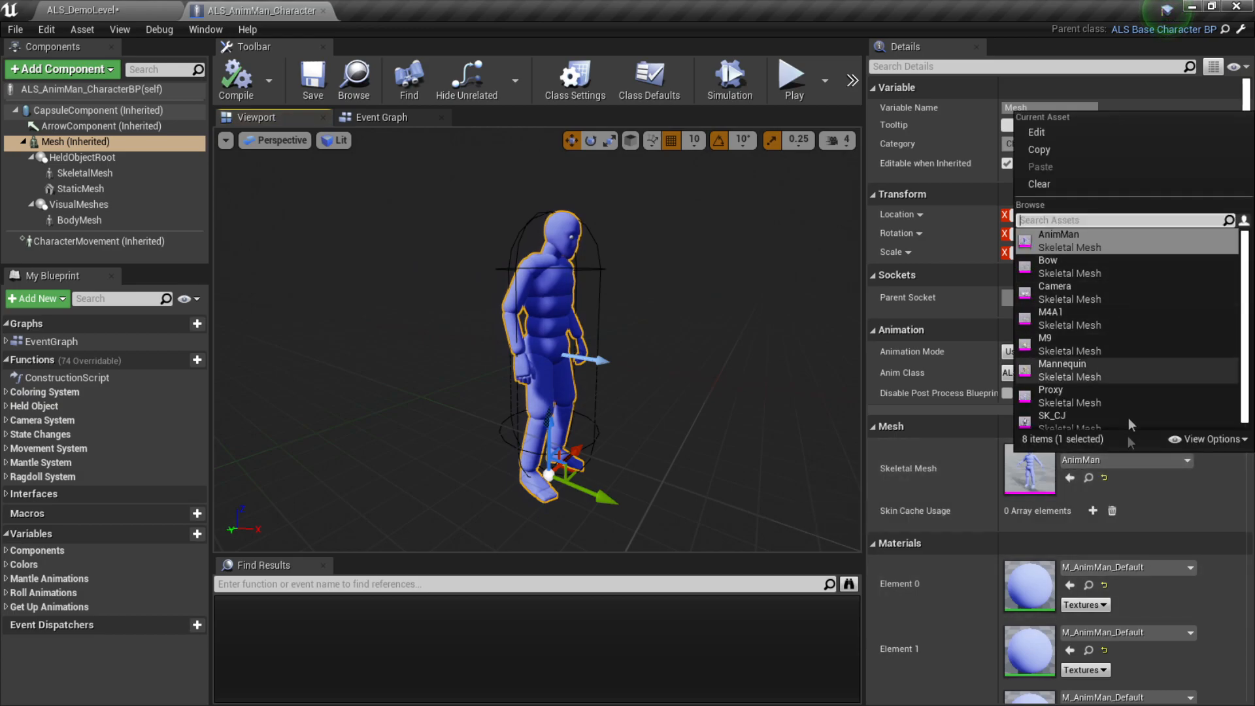
click(1114, 460)
click(1113, 460)
scroll(1091, 417, down, 1)
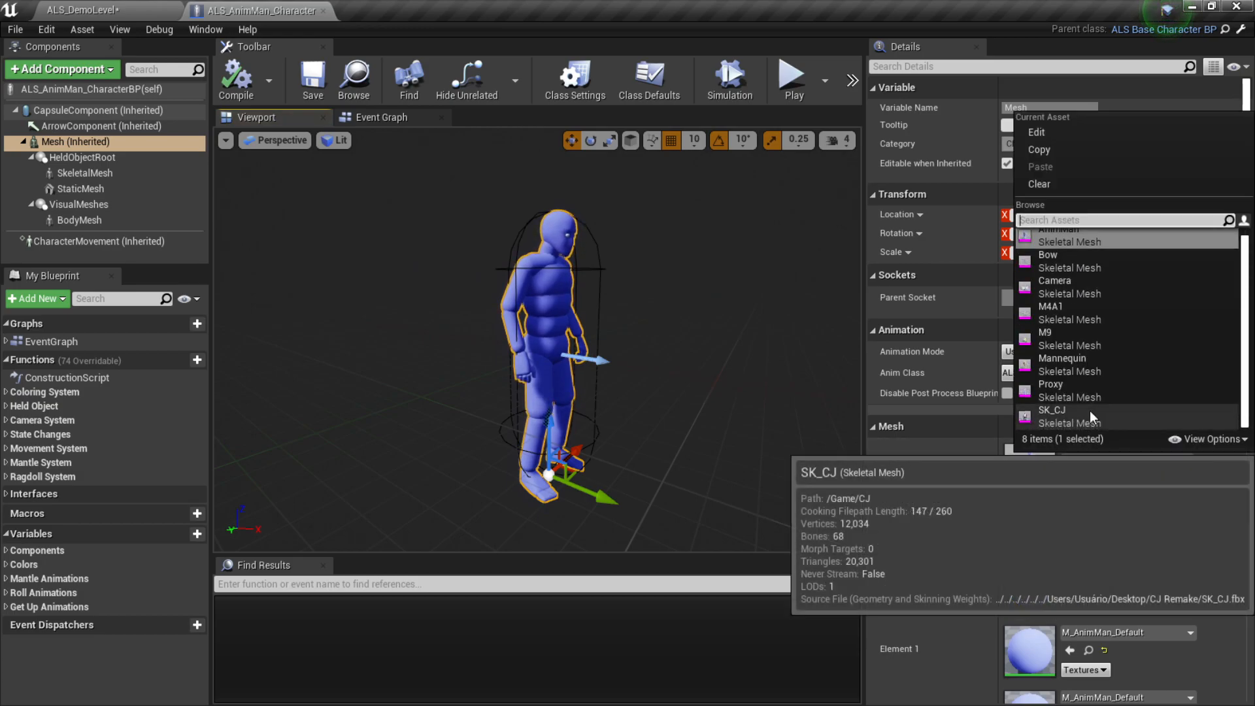
click(1048, 409)
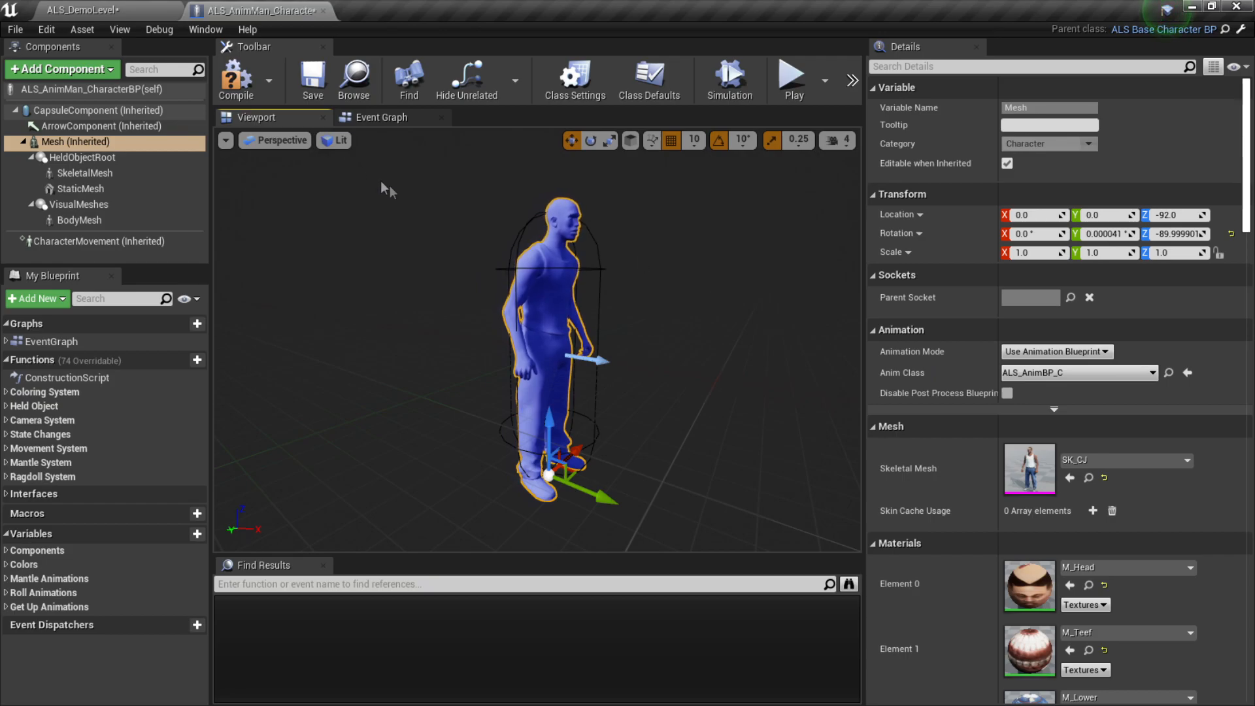
click(251, 85)
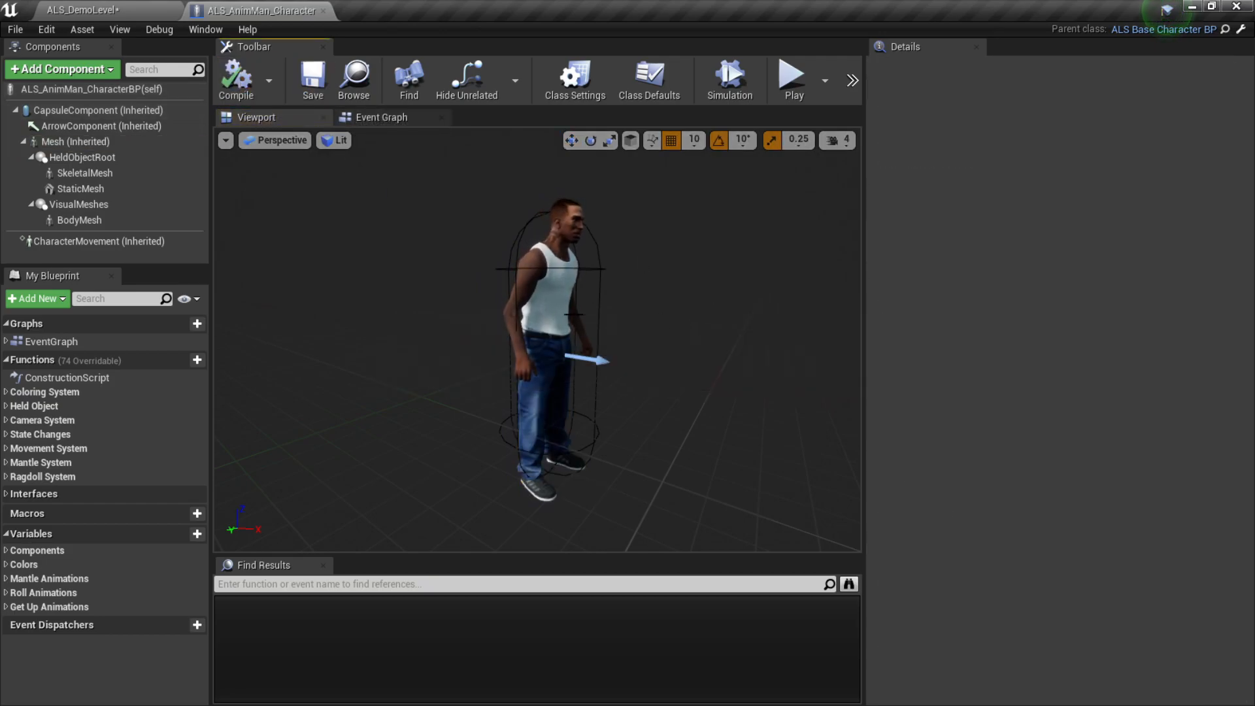
Lower the inherited Mesh component inside the capsule to a Z location of about -100.9, with grid snapping off for the fine adjustment
click(554, 288)
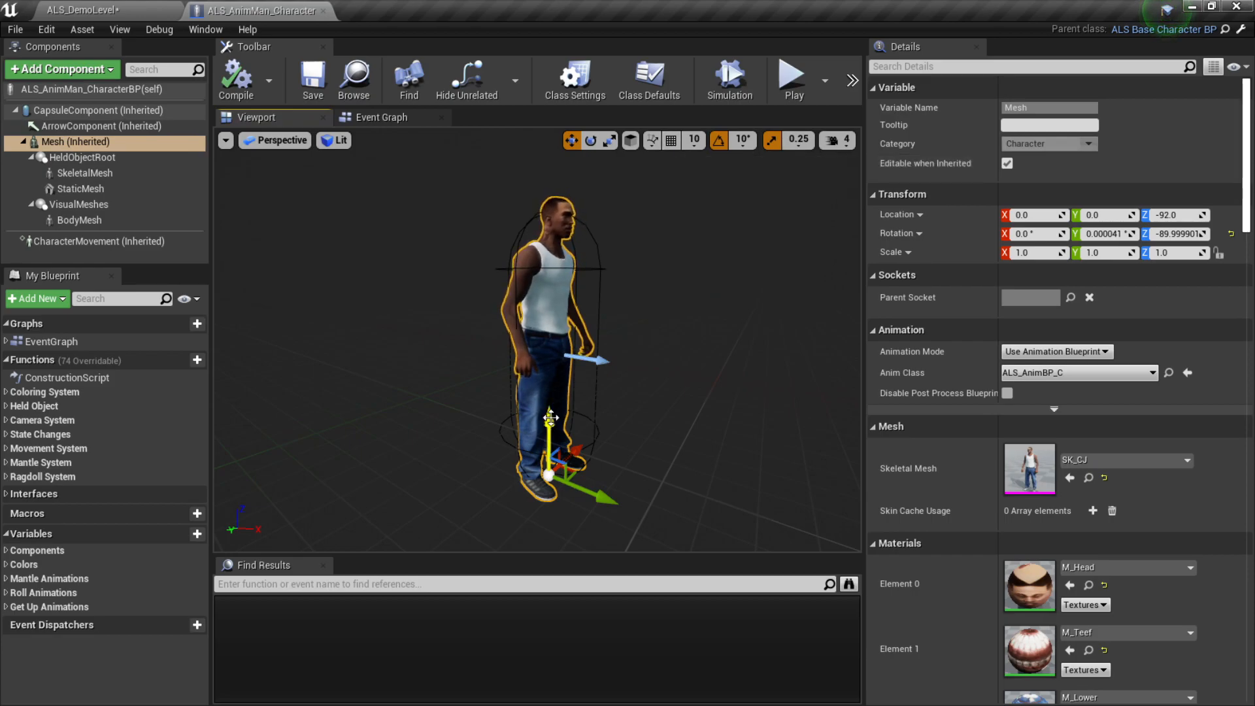
drag(551, 424, 549, 433)
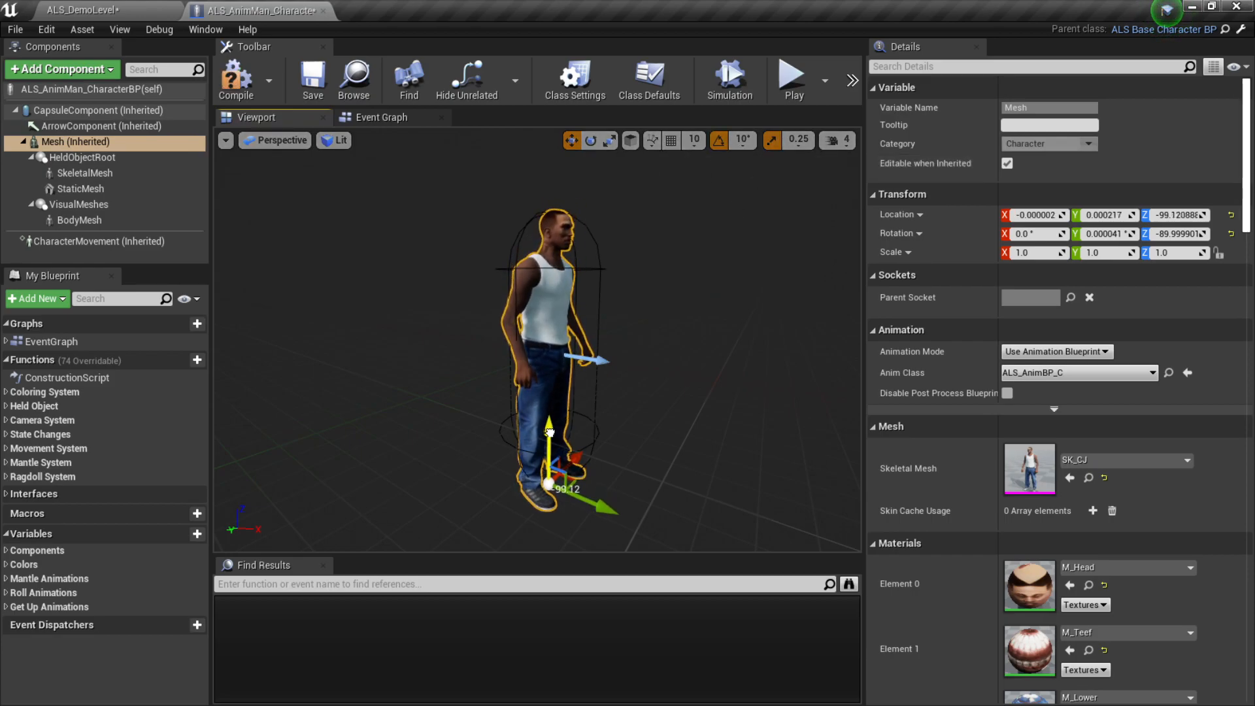
click(671, 139)
drag(551, 426, 550, 442)
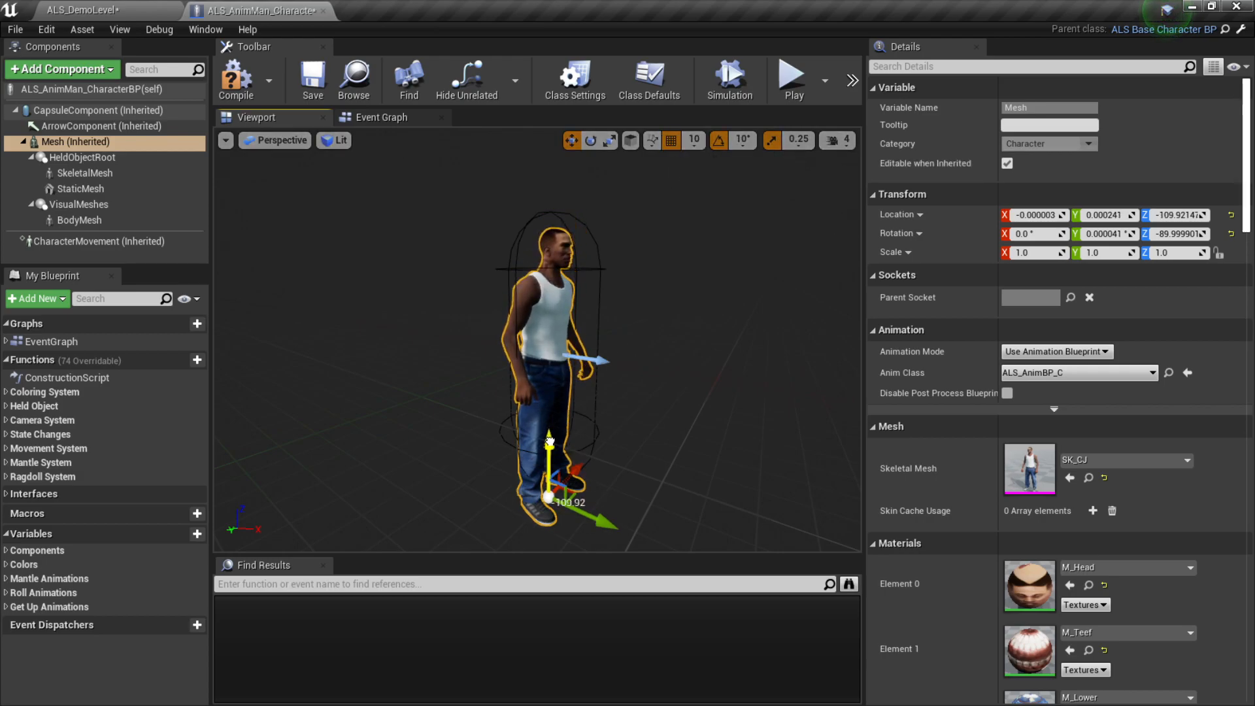
click(699, 148)
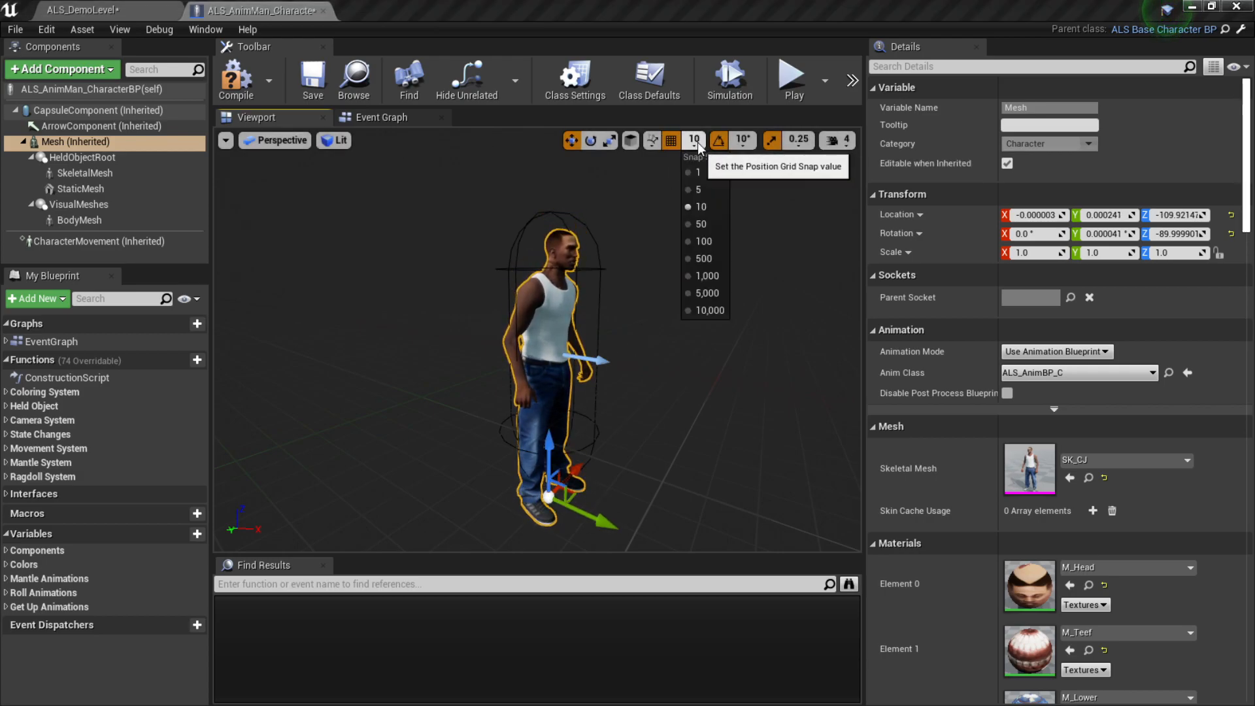
drag(549, 437, 549, 422)
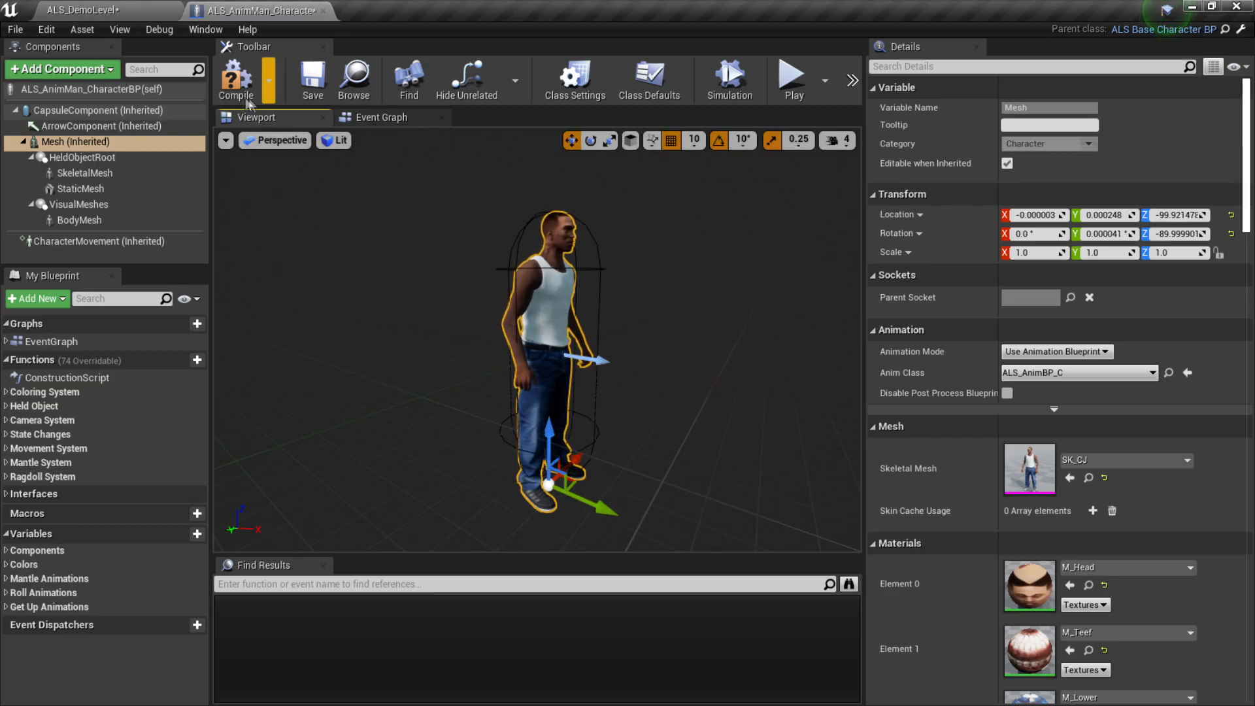
click(670, 141)
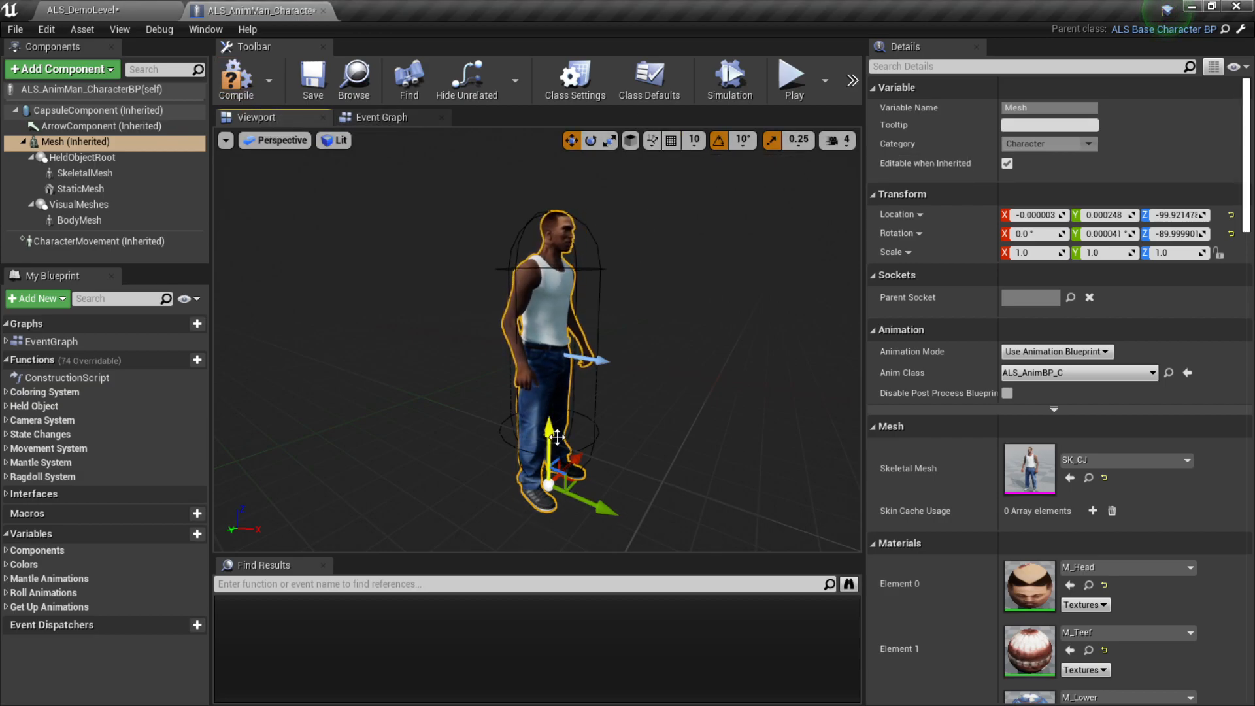
drag(550, 432, 550, 433)
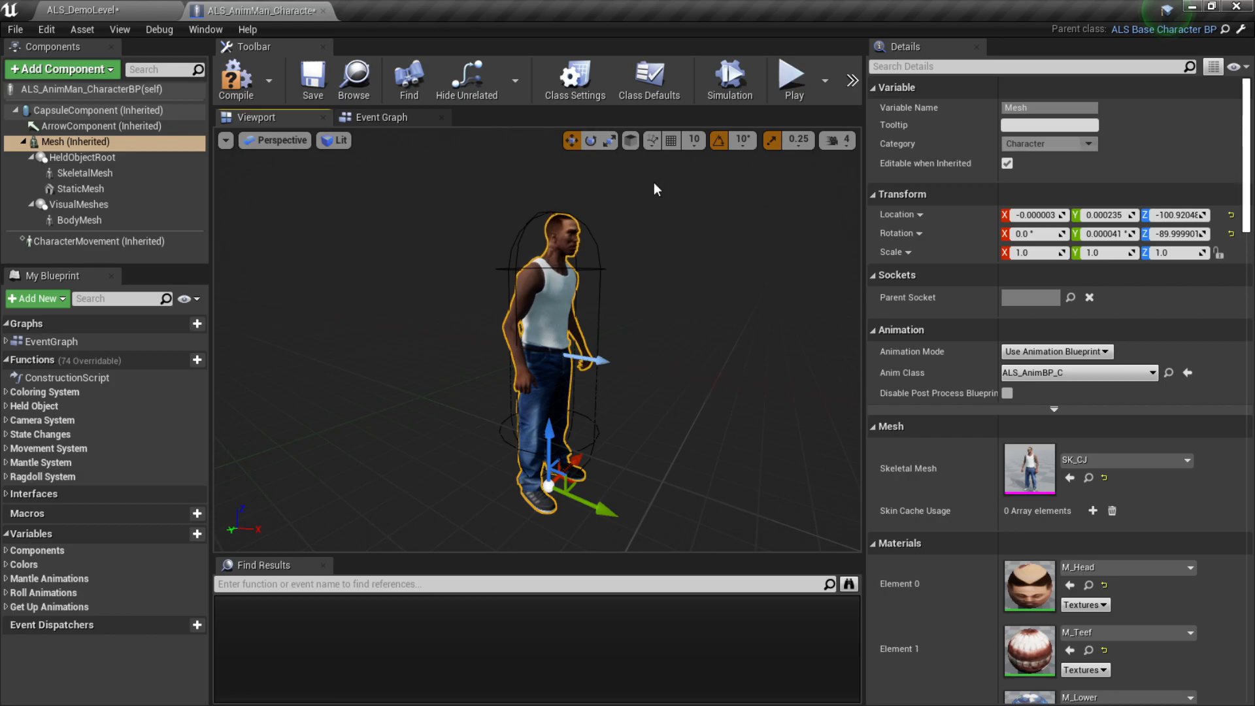
click(669, 140)
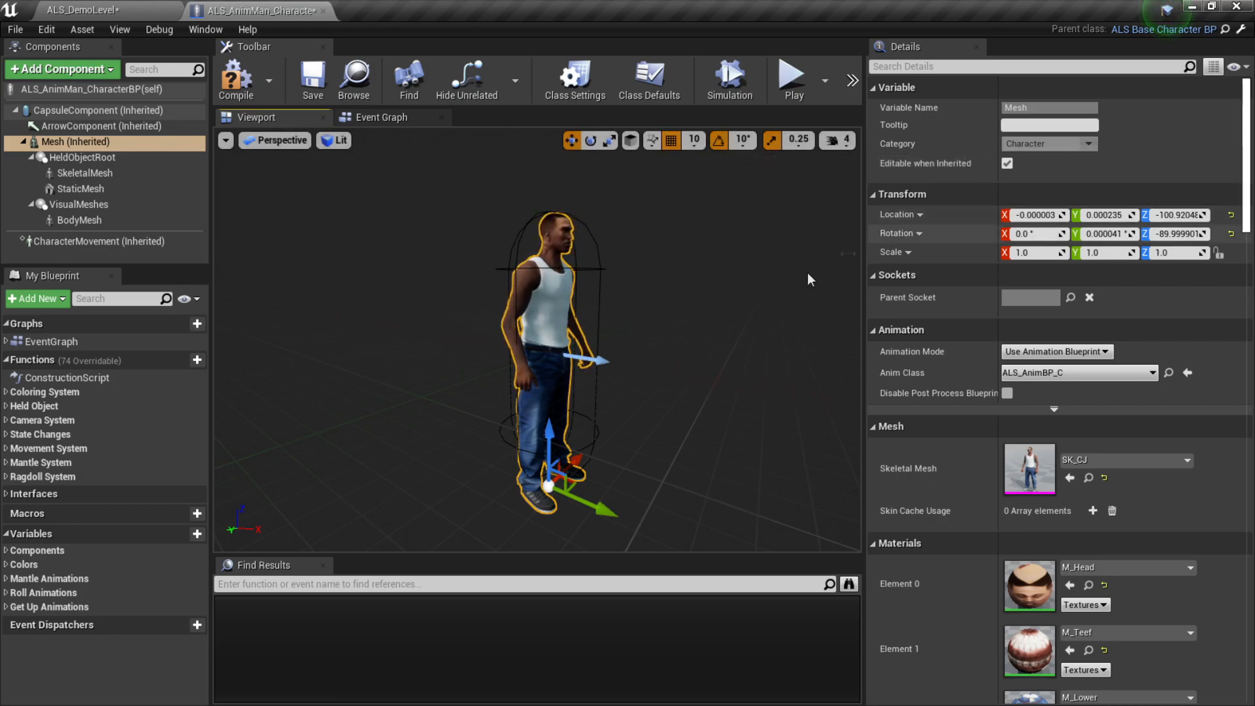
Compile and save the character blueprint, and close Find Results to enlarge the component preview
click(255, 92)
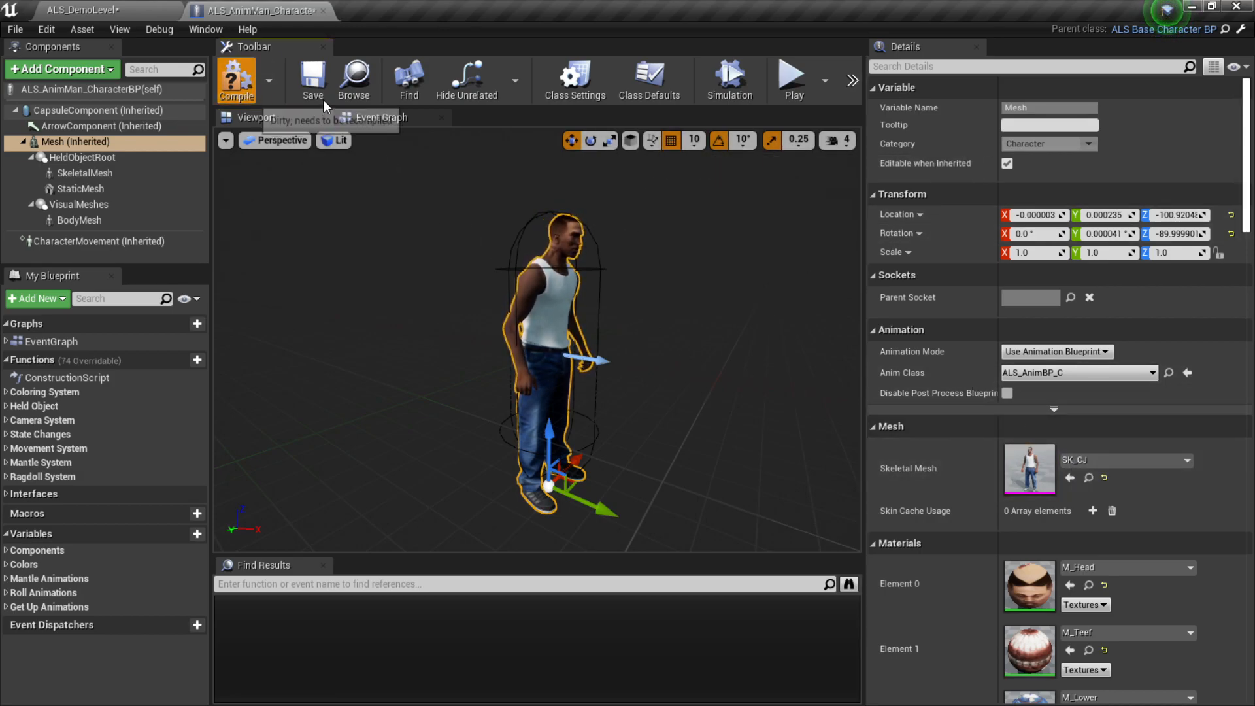
click(316, 93)
click(578, 294)
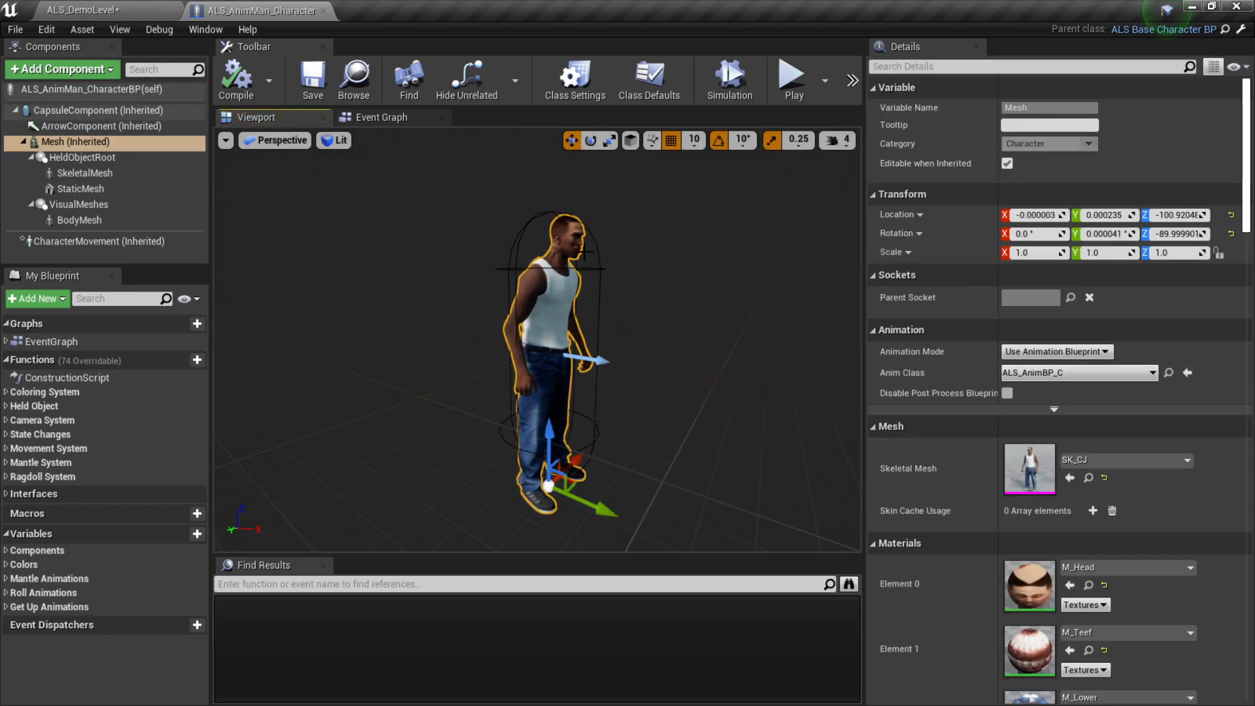
click(323, 566)
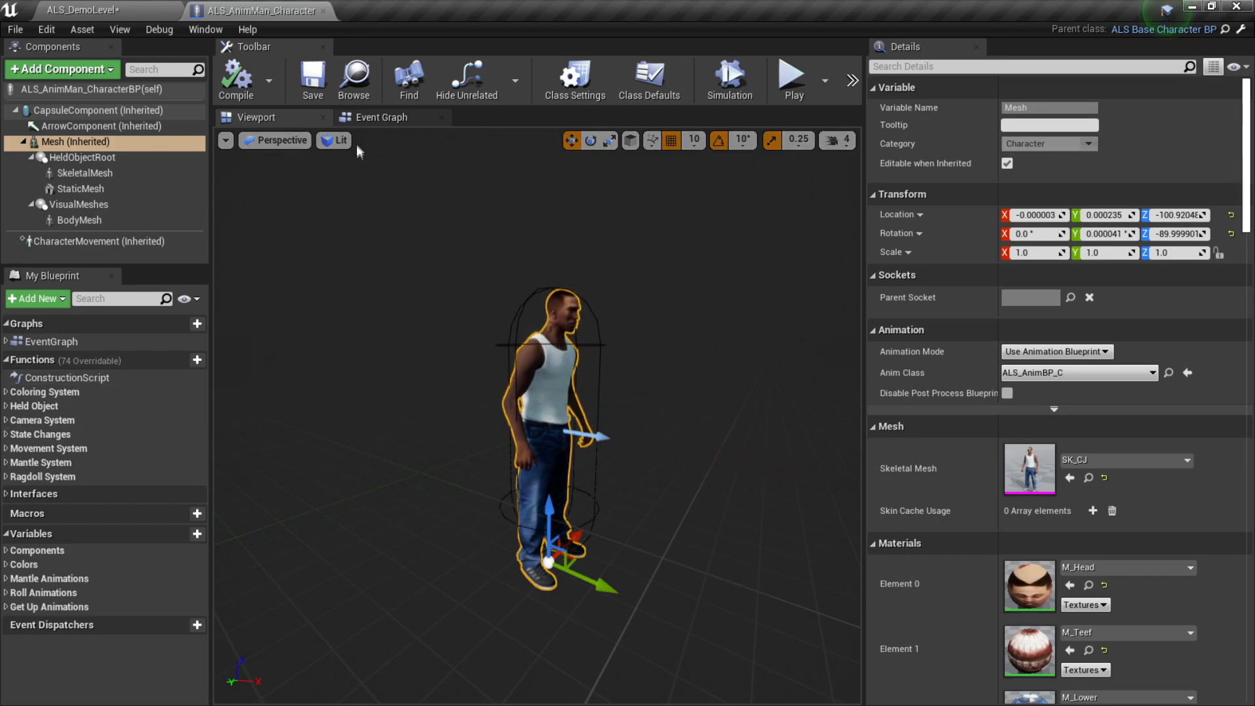
Open the Construction Script and break the execution link between Set Master Pose Component and Set Dynamic Materials
click(378, 117)
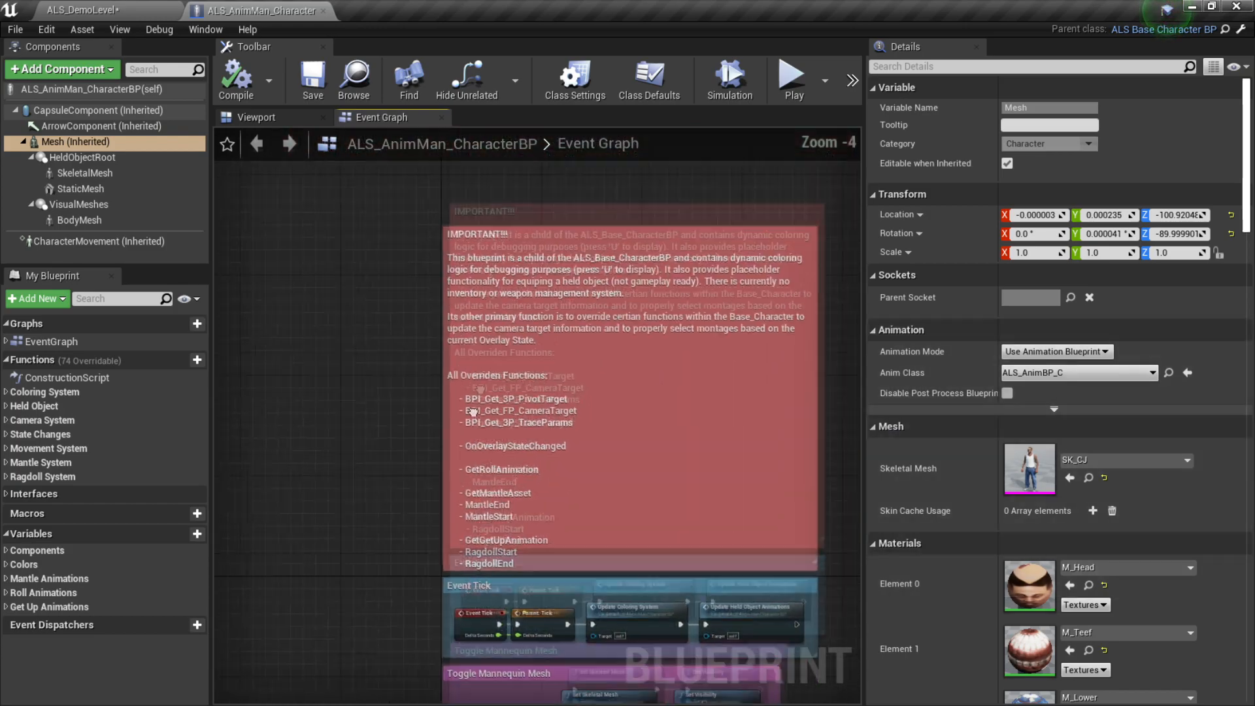
double_click(54, 379)
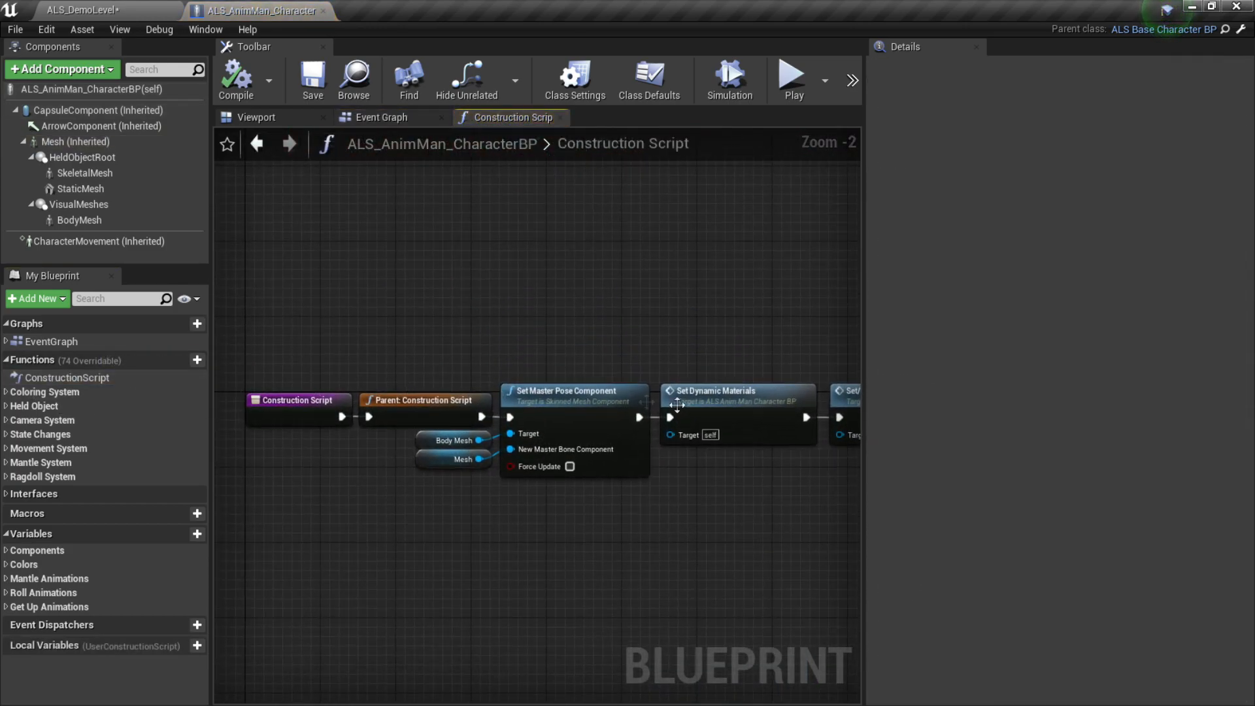
scroll(641, 400, up, 2)
right_drag(597, 364, 423, 352)
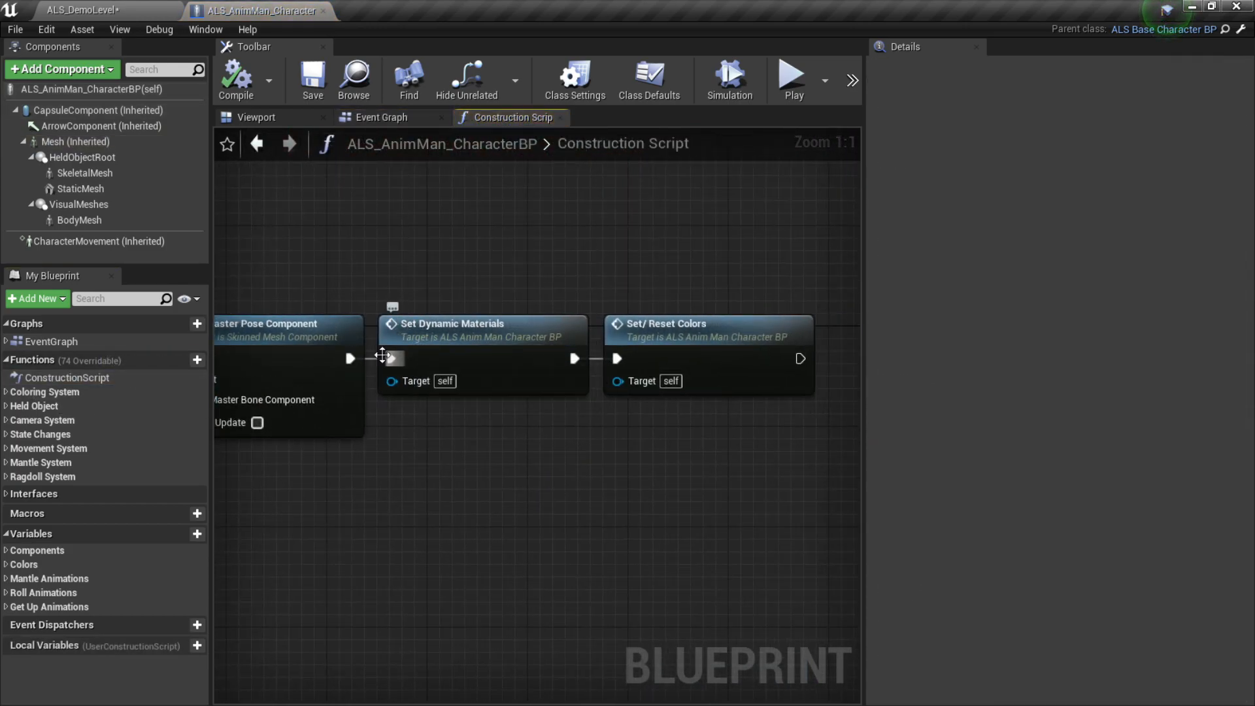
alt+click(393, 358)
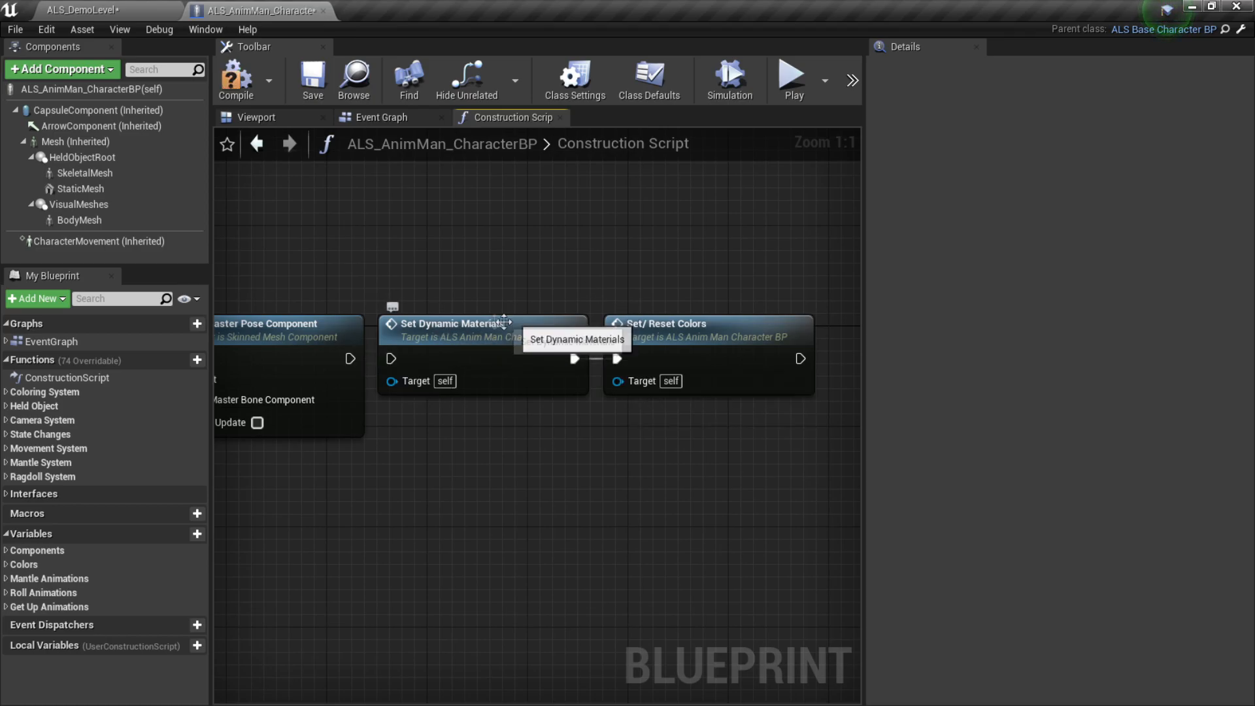
Disconnect the Set Dynamic Materials function's entry node from its Sequence node, compile the blueprint and close that graph
click(474, 346)
scroll(291, 433, up, 6)
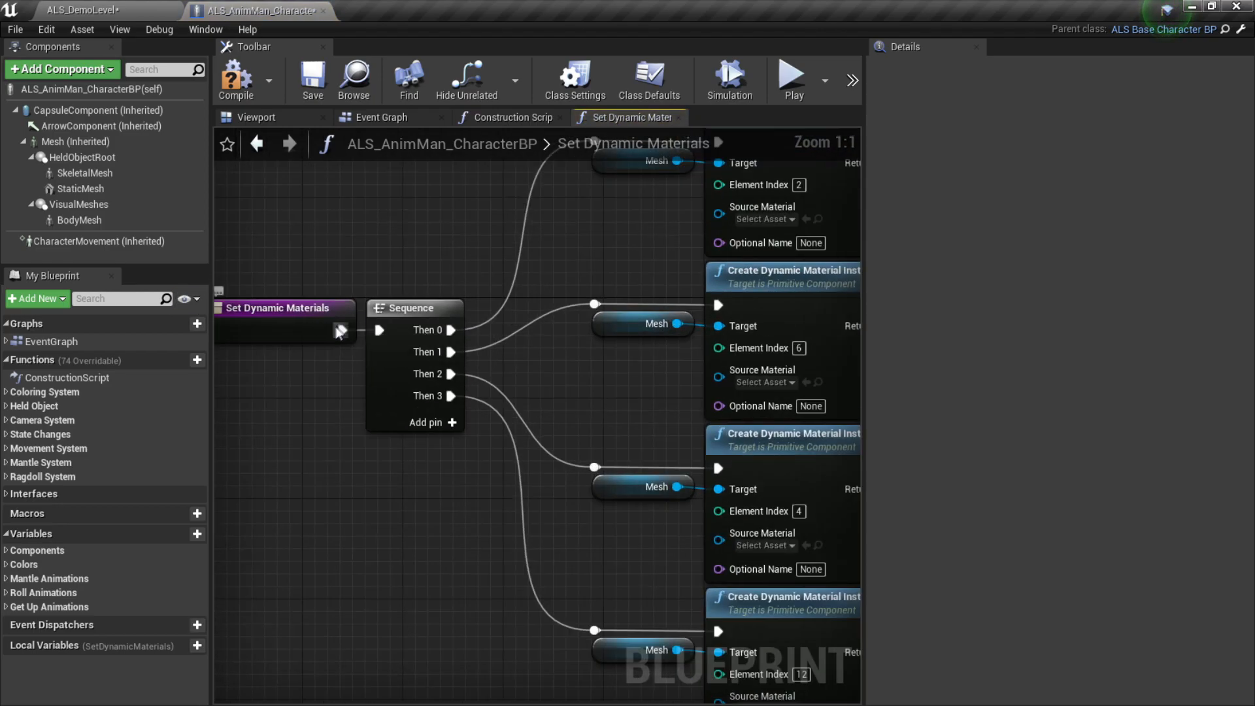
click(240, 85)
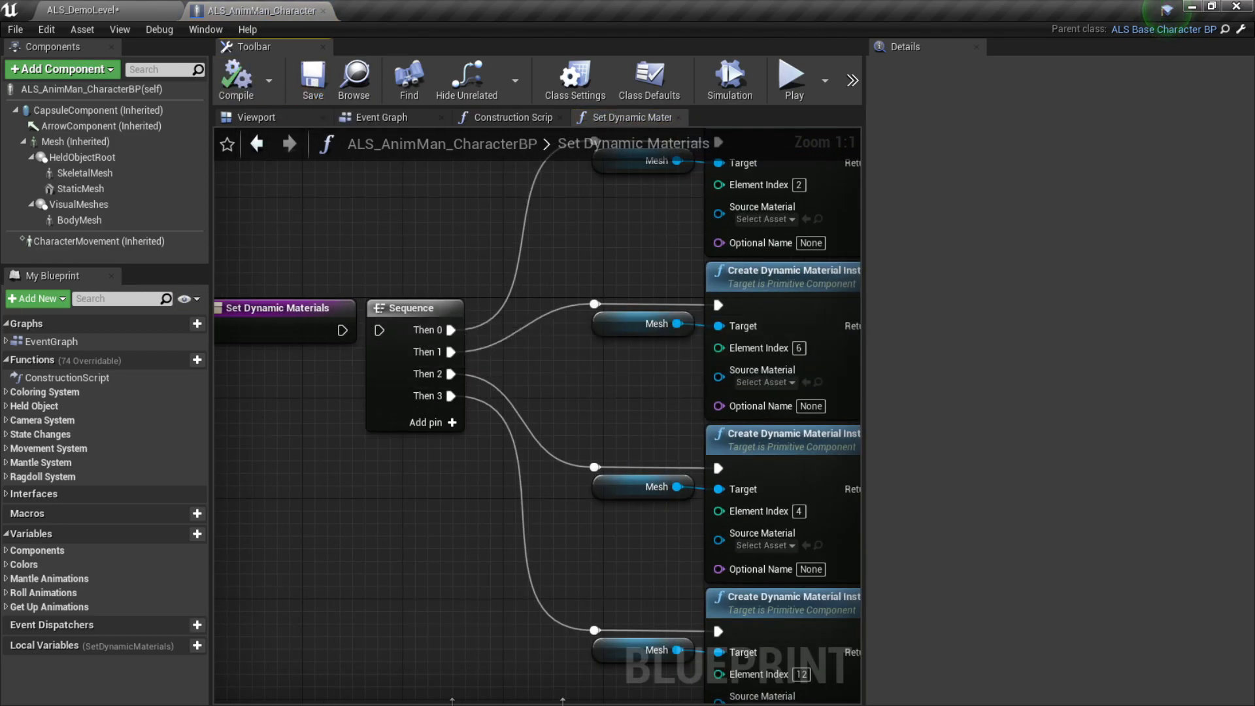
scroll(626, 241, down, 2)
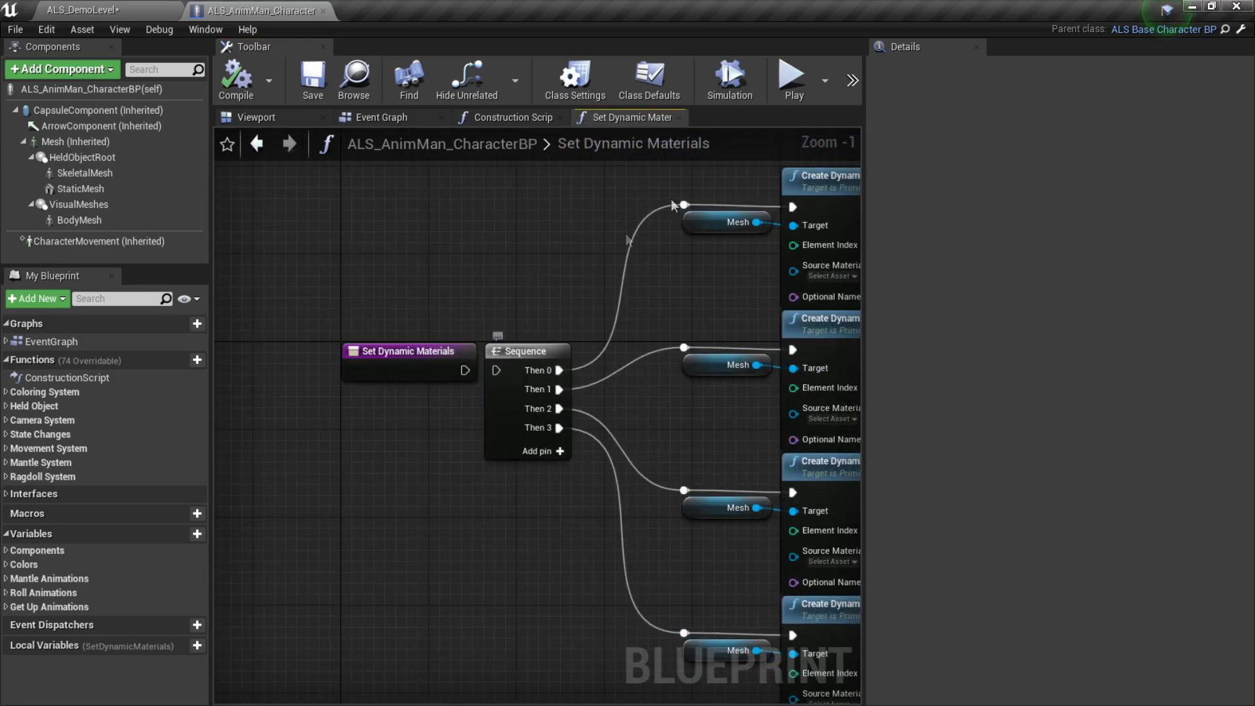
click(683, 118)
Open the Set/Reset Colors function, disconnect its entry node from the Branch node and save the blueprint
click(787, 336)
double_click(787, 336)
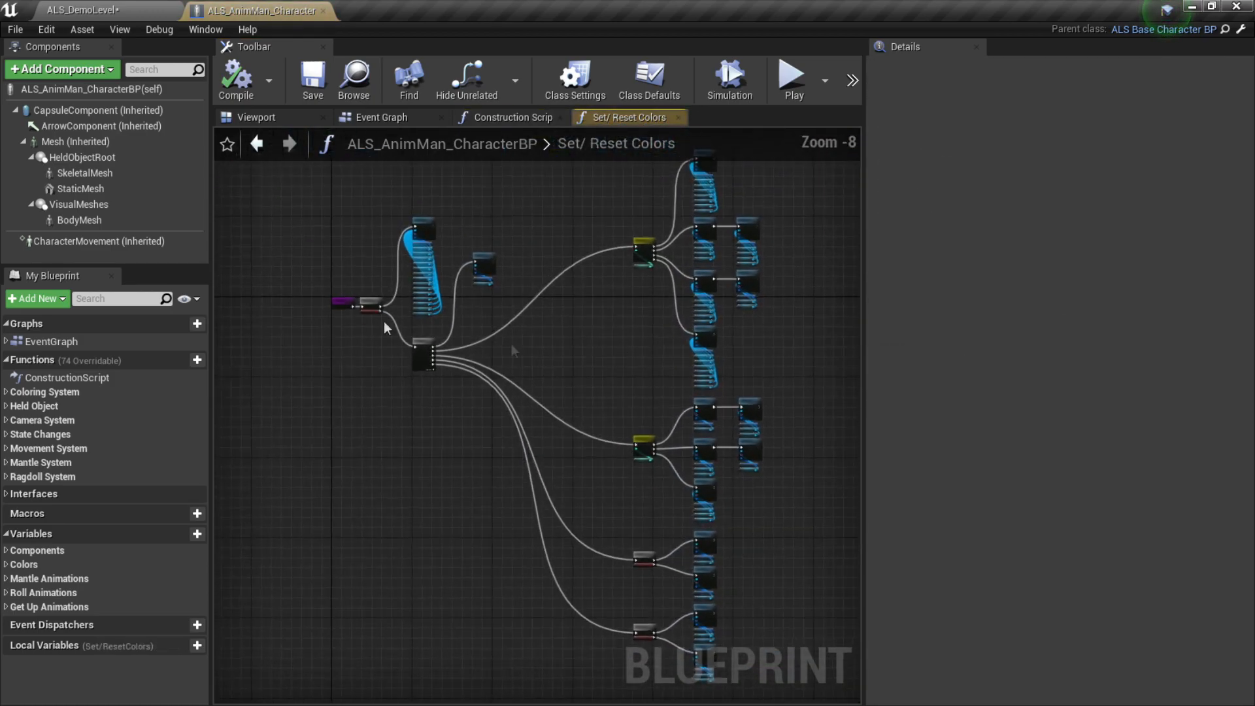
scroll(332, 312, up, 4)
scroll(330, 312, up, 4)
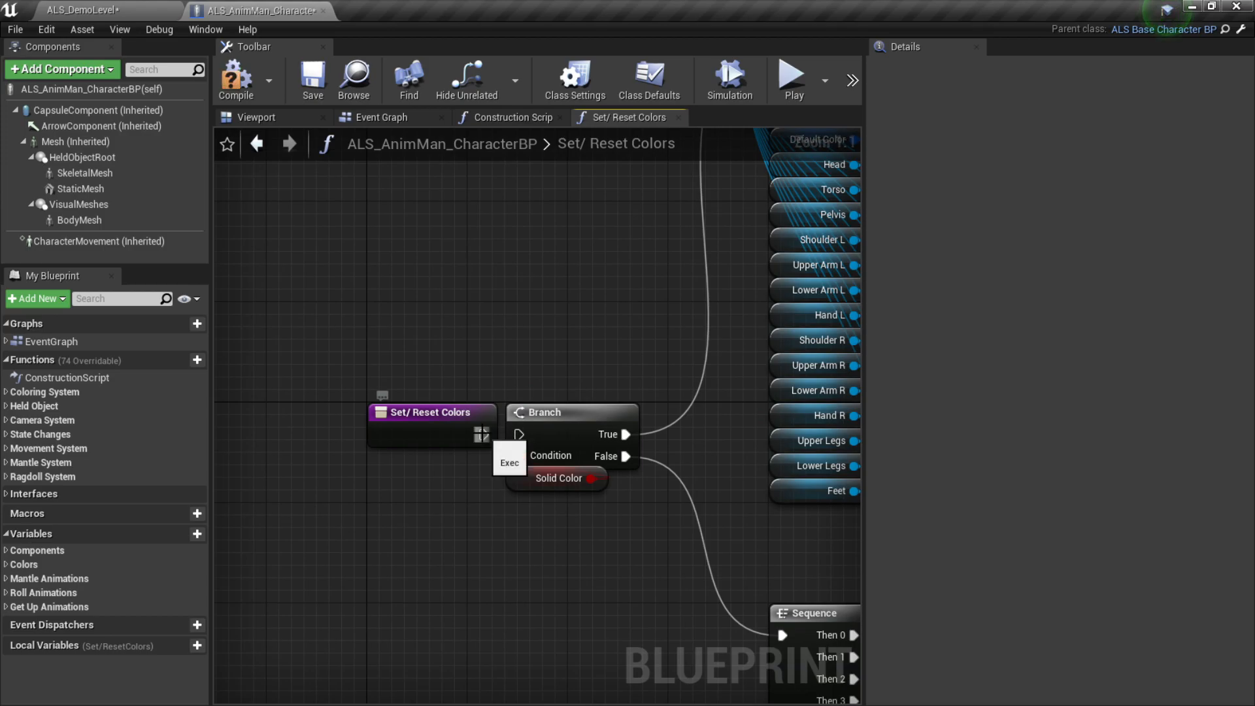
click(312, 78)
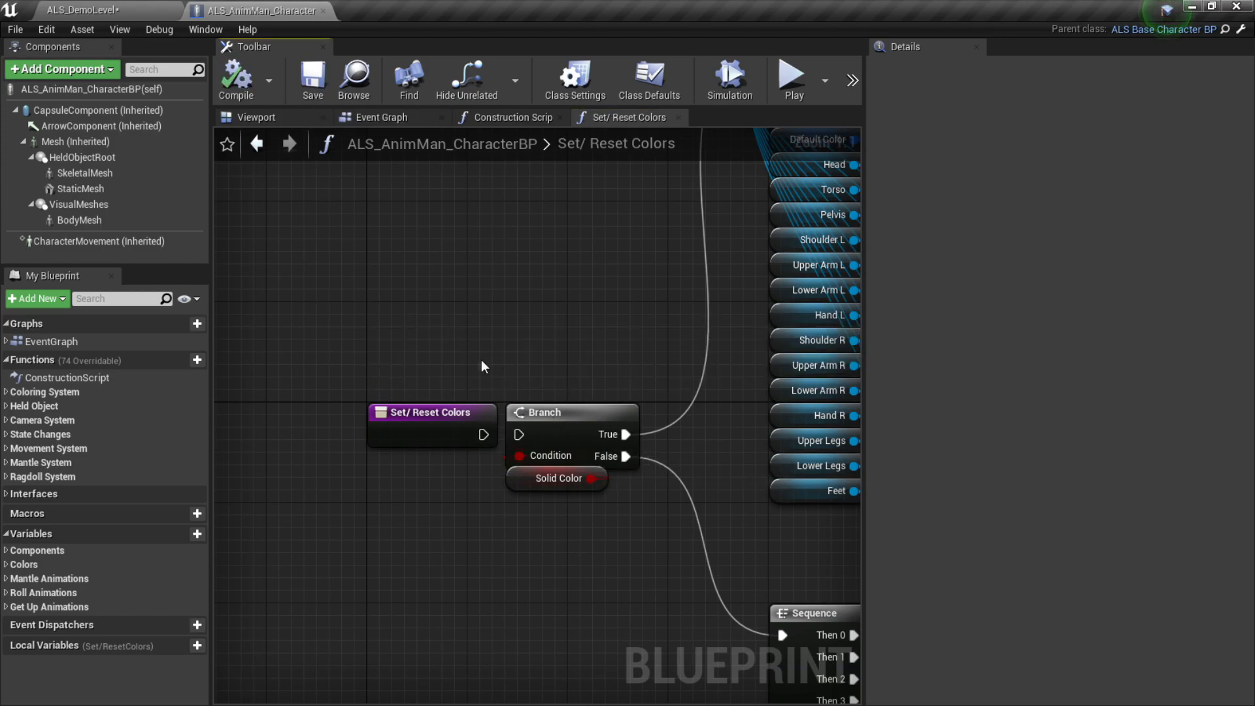
Examine the body-part colour nodes in Set/Reset Colors, close that graph and review the Construction Script's node chain
scroll(477, 361, down, 2)
right_drag(619, 366, 487, 478)
drag(542, 317, 644, 578)
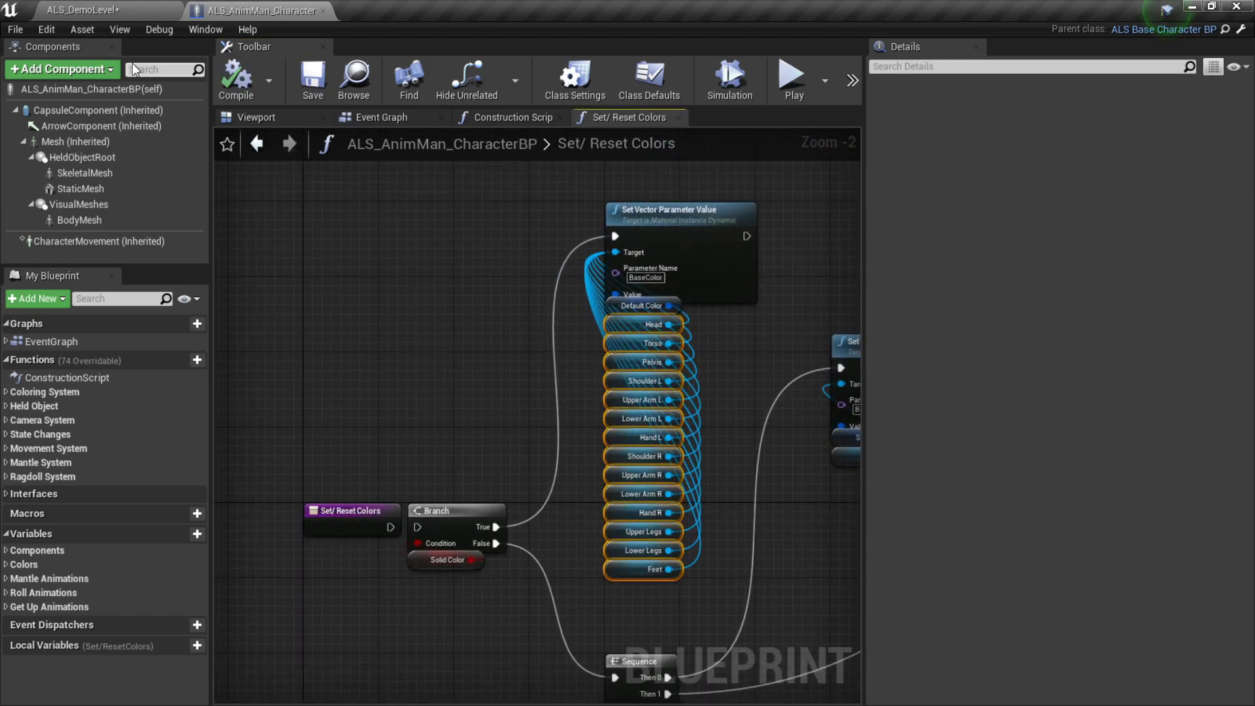
click(237, 118)
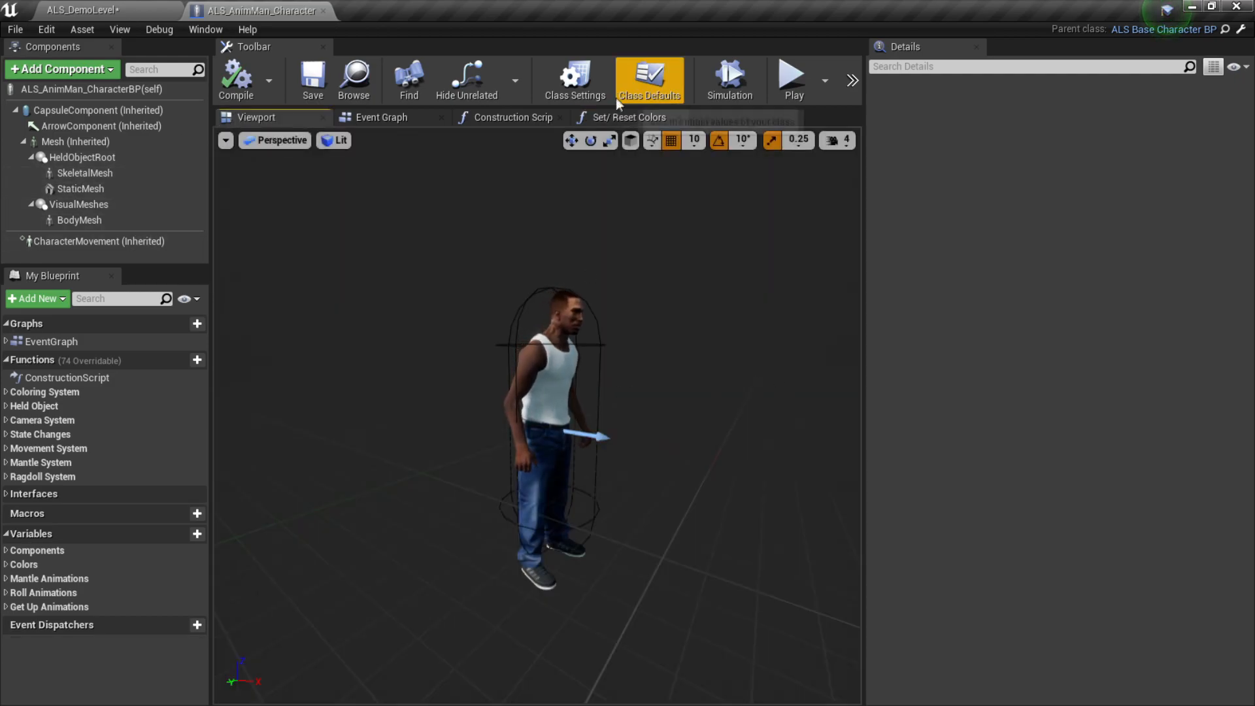
click(614, 117)
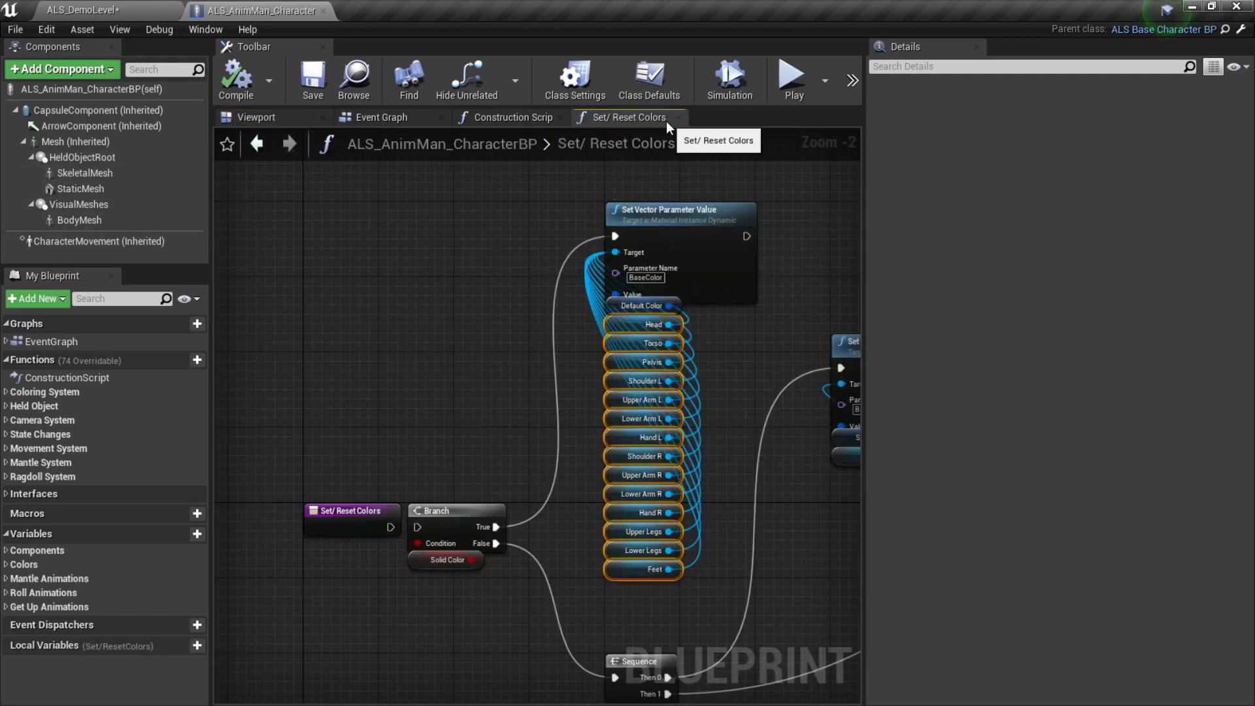
scroll(490, 570, up, 2)
right_drag(374, 482, 482, 387)
scroll(600, 332, down, 3)
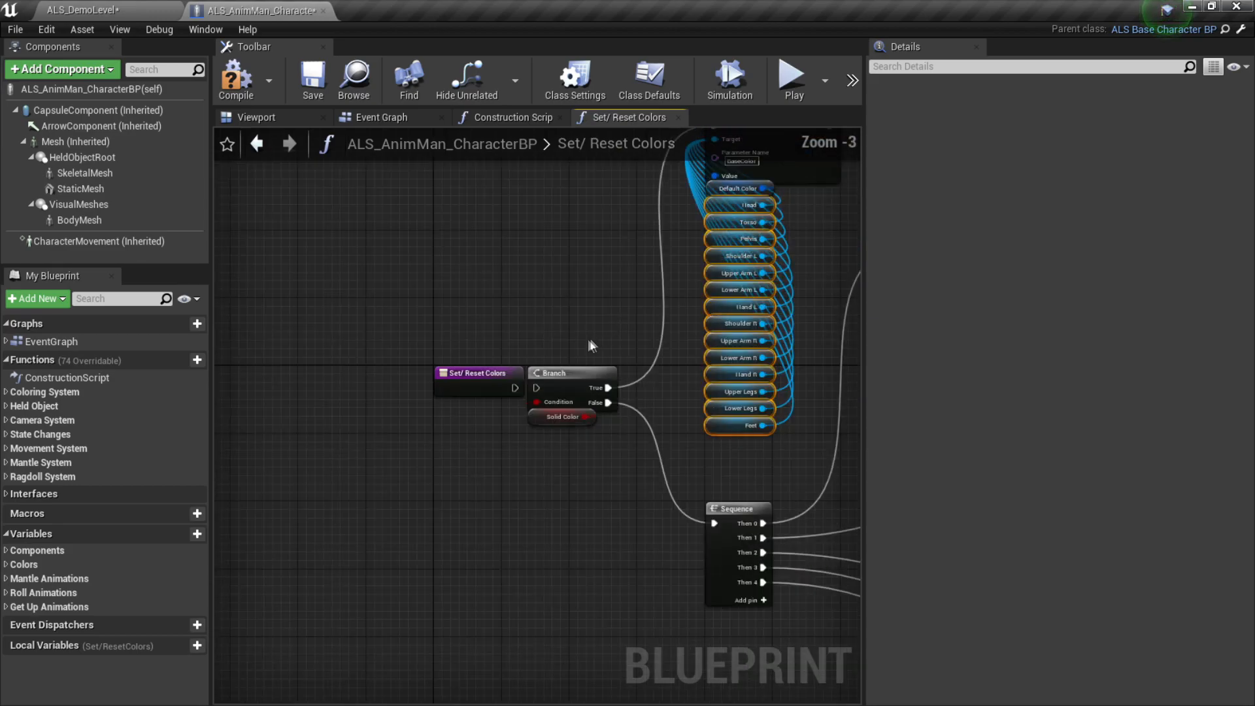
click(679, 117)
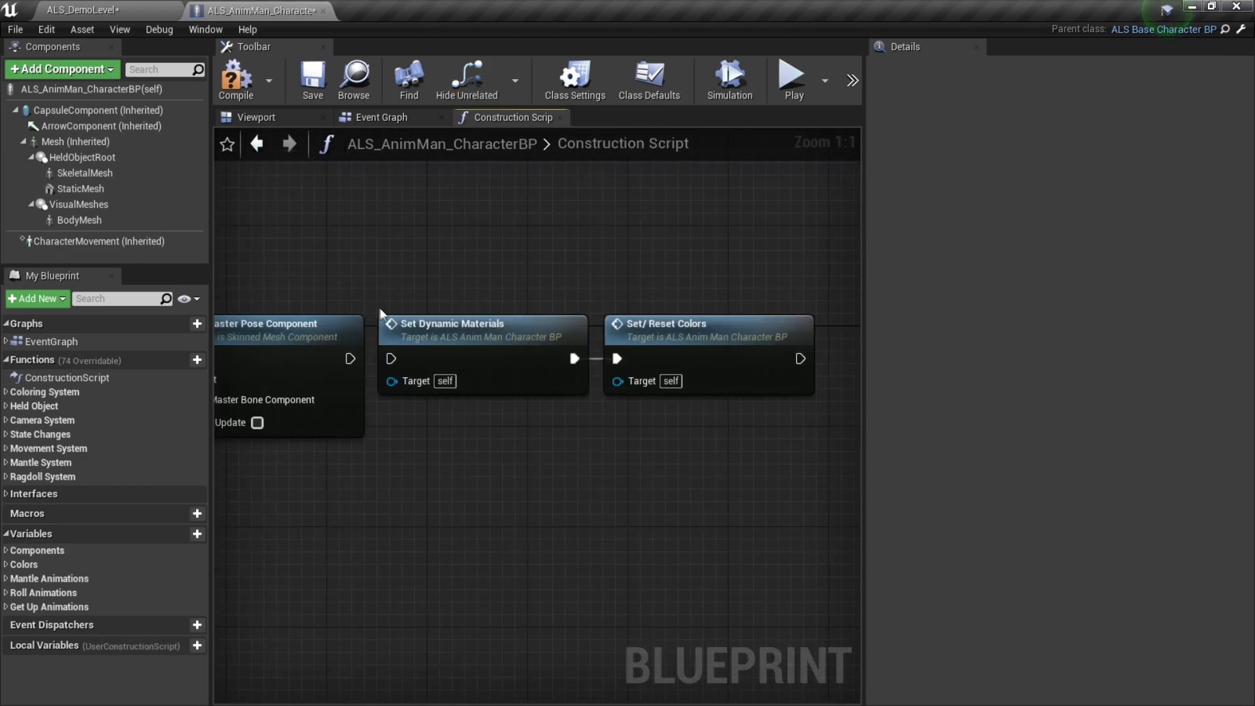
scroll(521, 339, down, 4)
scroll(572, 288, up, 3)
scroll(661, 438, down, 11)
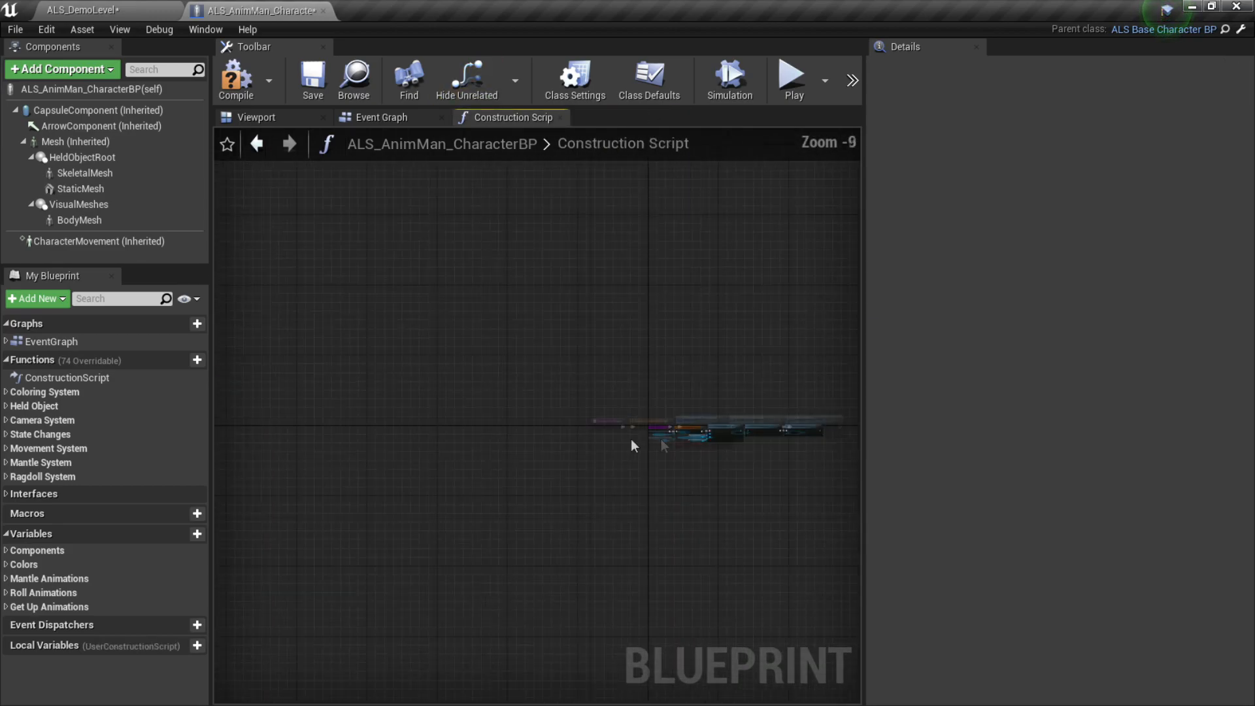
right_drag(675, 353, 712, 371)
scroll(823, 477, up, 8)
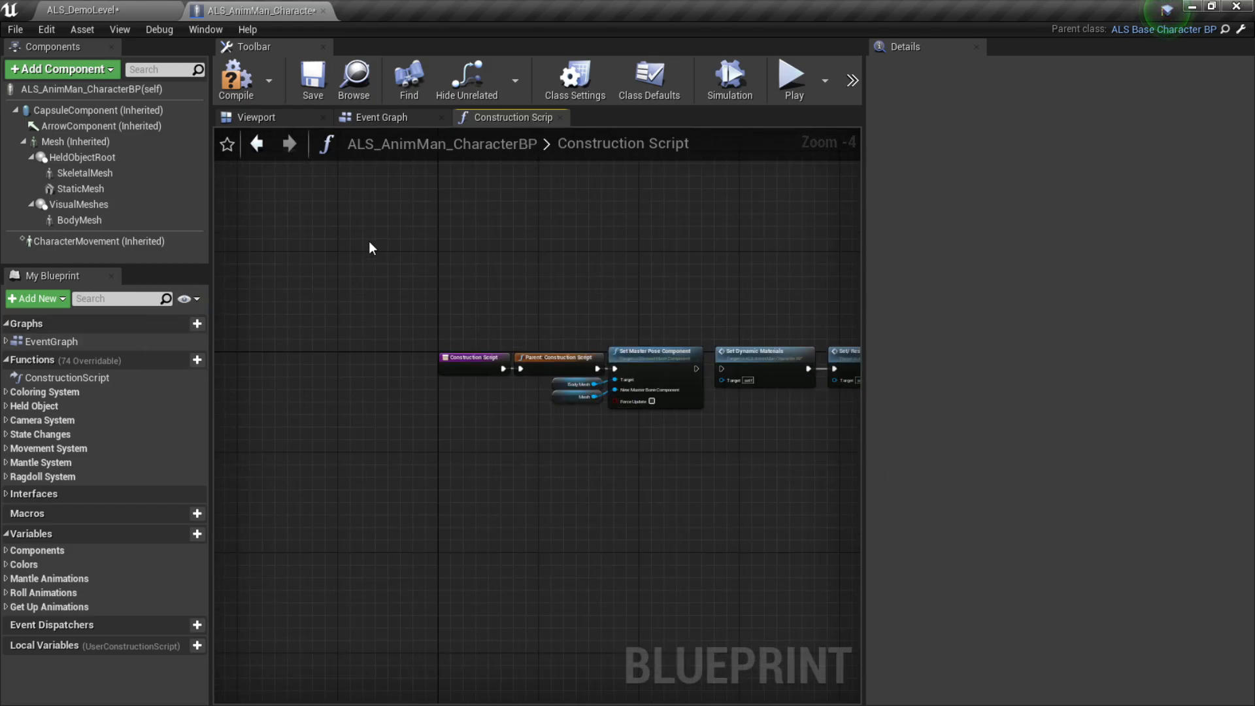
Save and close the ALS_AnimMan_CharacterBP blueprint, and save all remaining changes including ALS_DemoLevel
click(312, 97)
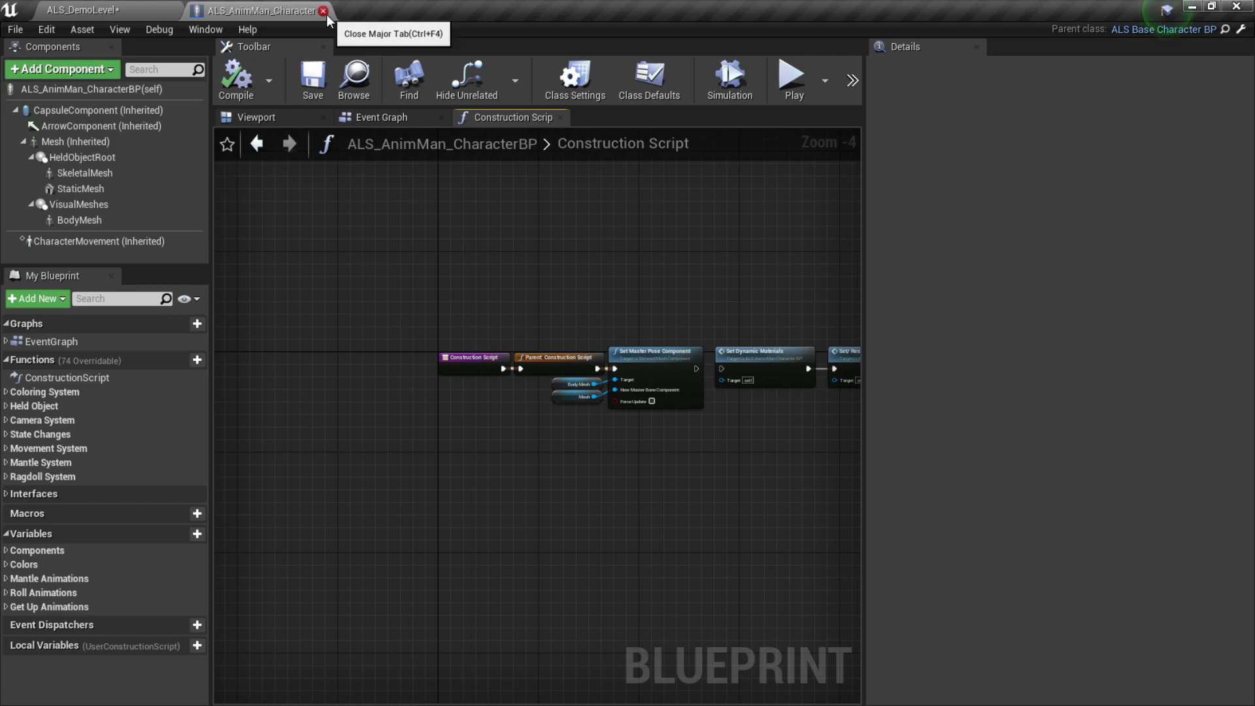
click(324, 11)
click(216, 528)
click(802, 425)
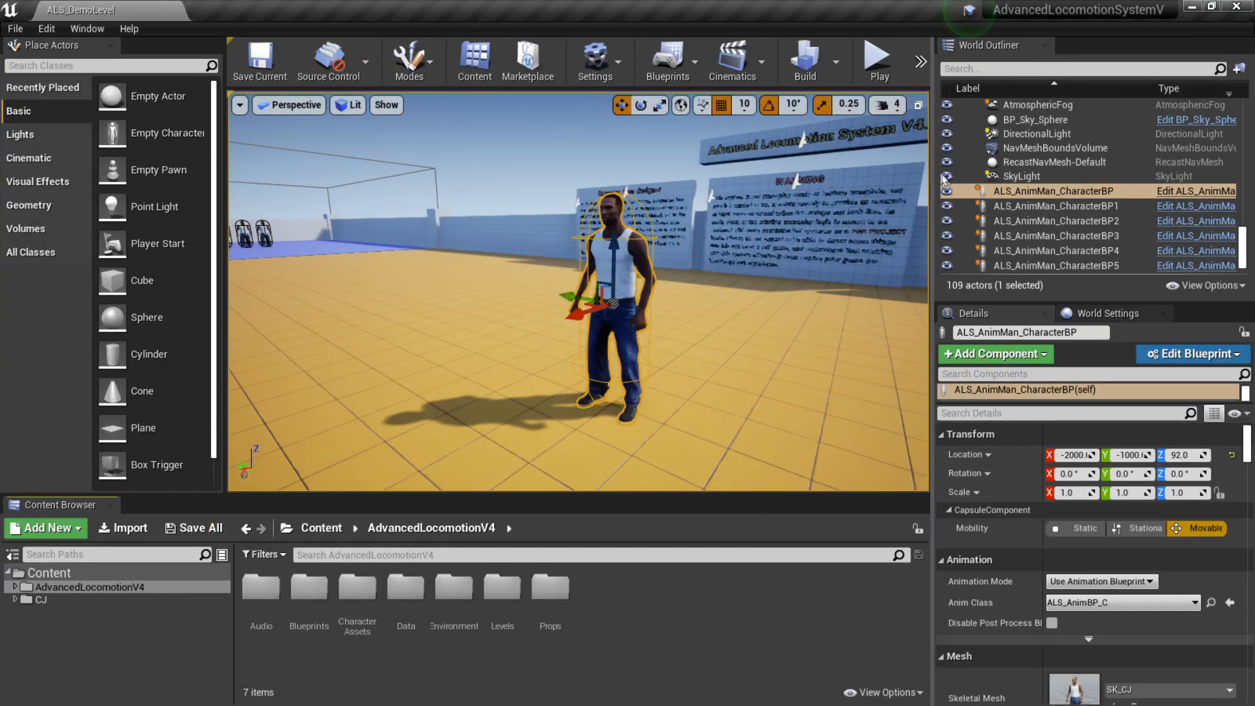
Widen the level viewport and launch the game preview in a maximized New Editor Window (PIE)
drag(933, 177, 1071, 157)
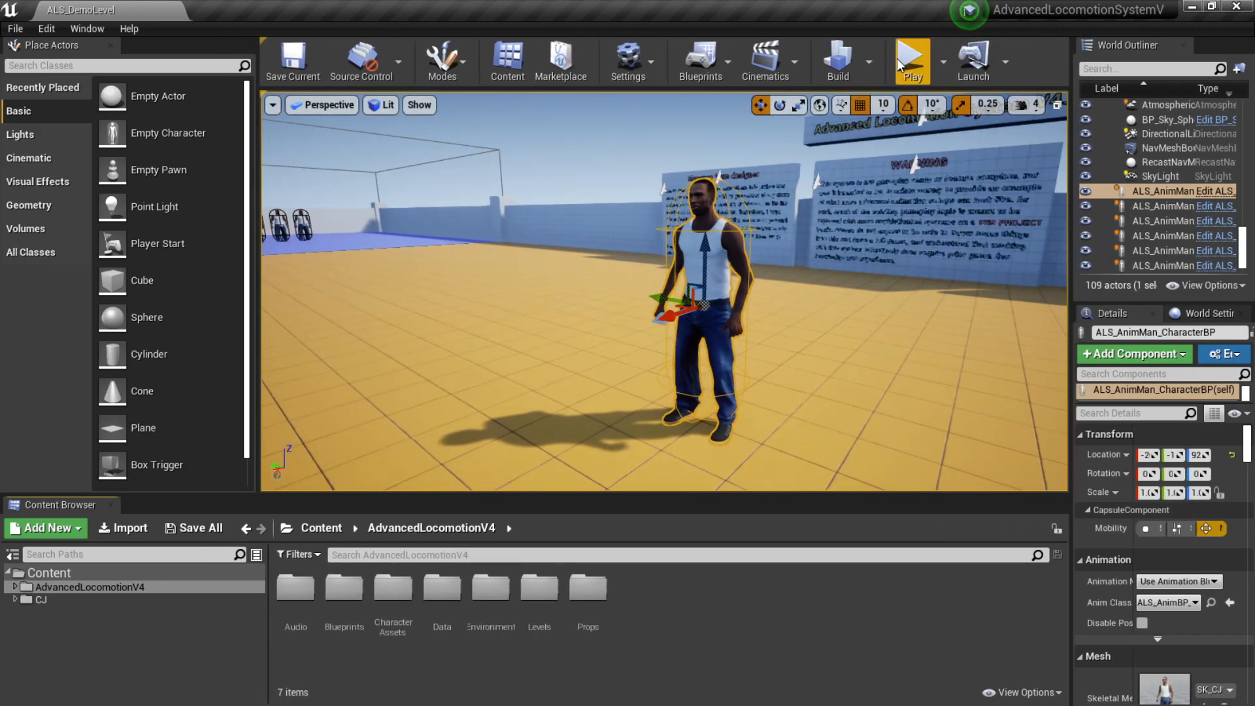
click(942, 61)
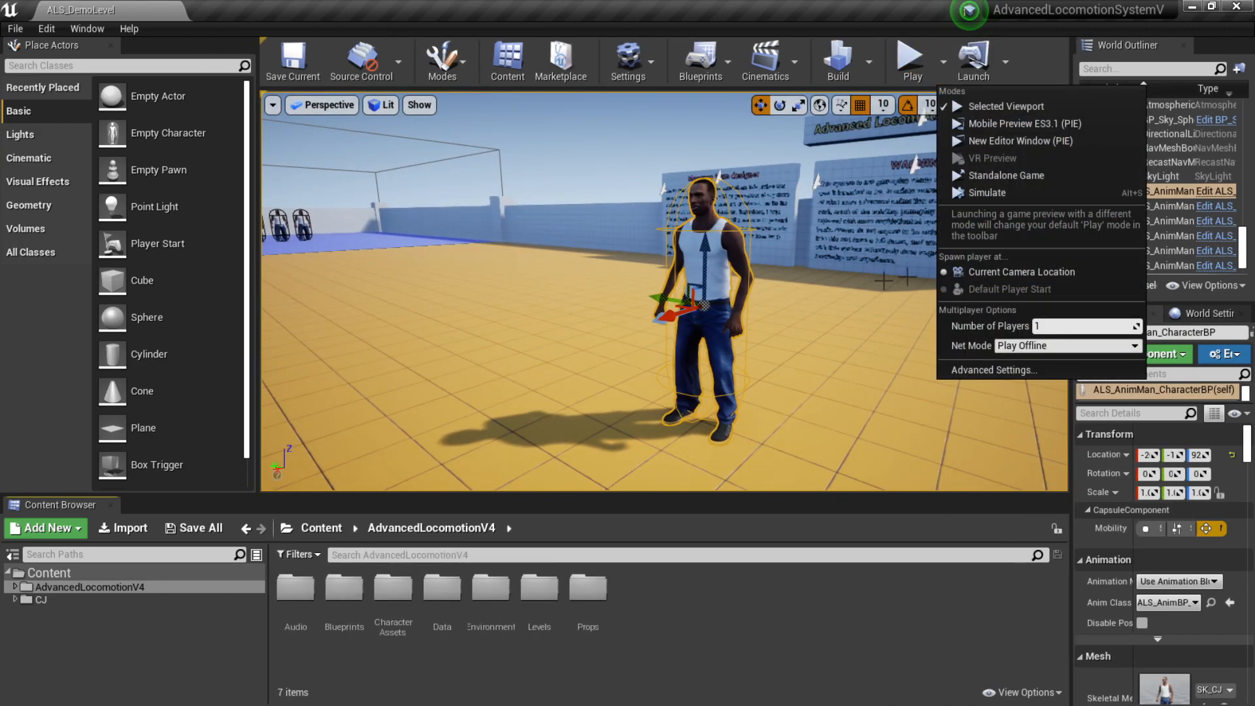
click(988, 141)
click(1089, 82)
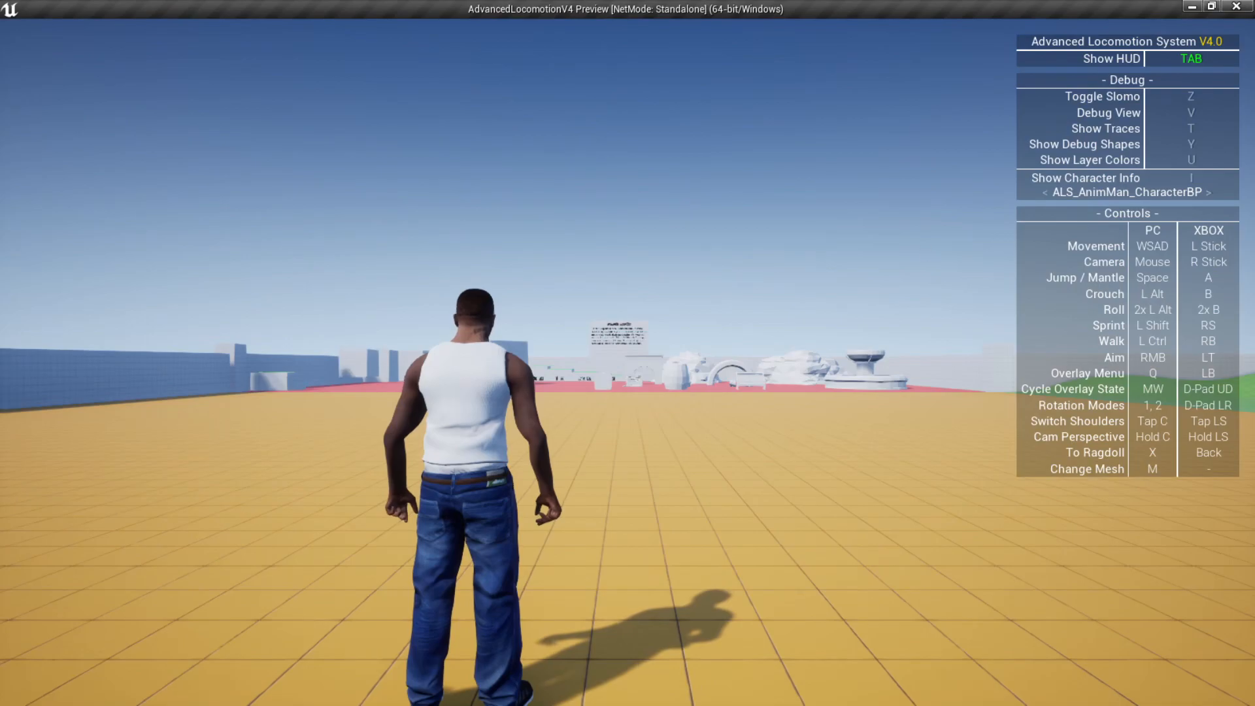
Test CJ's running, jumping and ragdoll in the demo level, and end the play session
key(w)
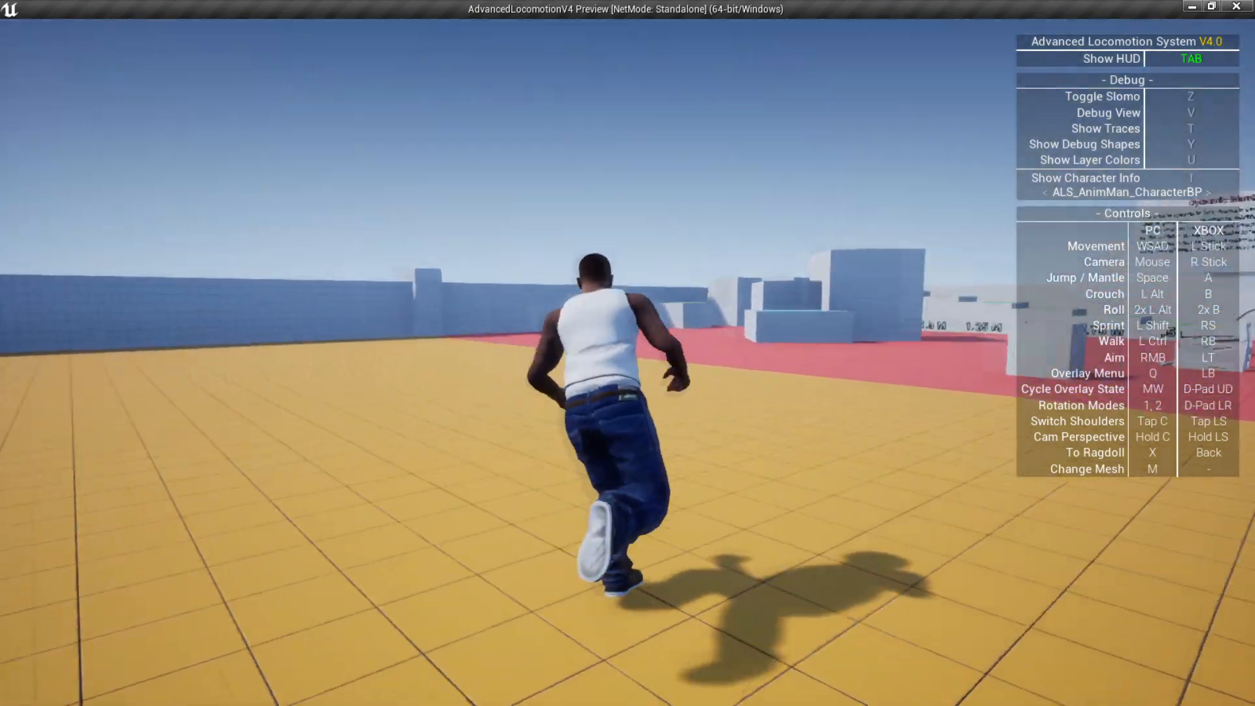
key(space)
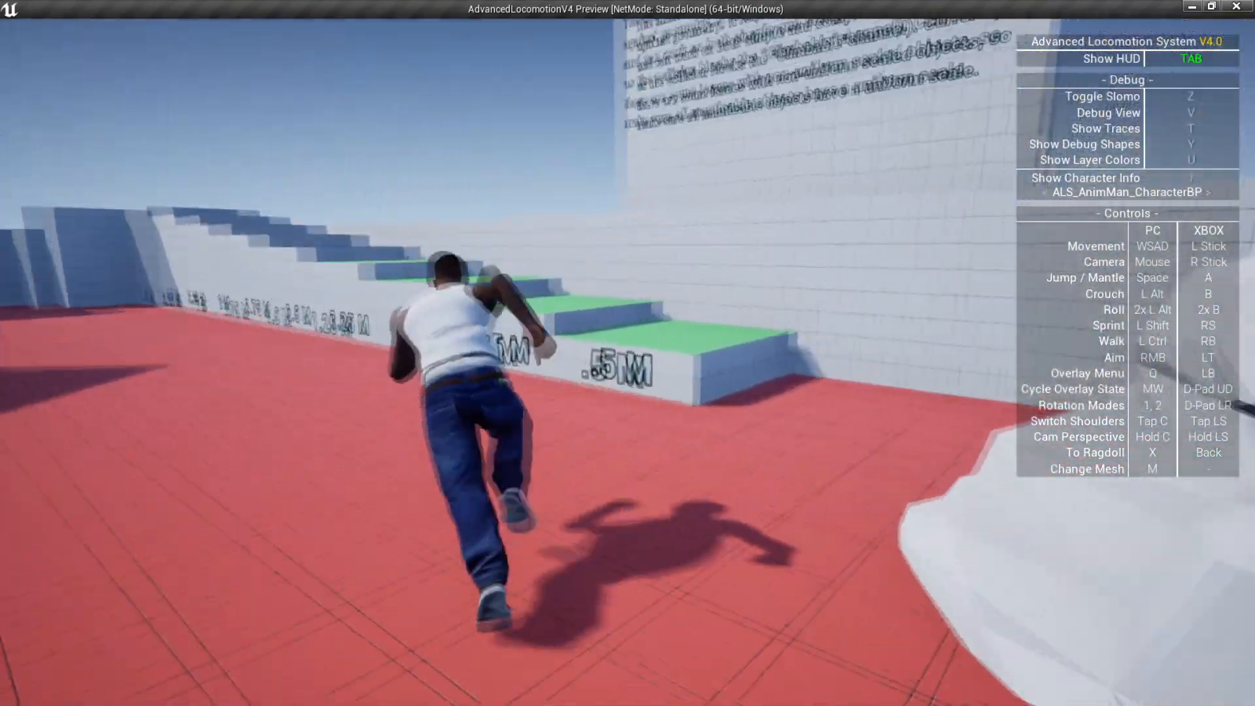
key(space)
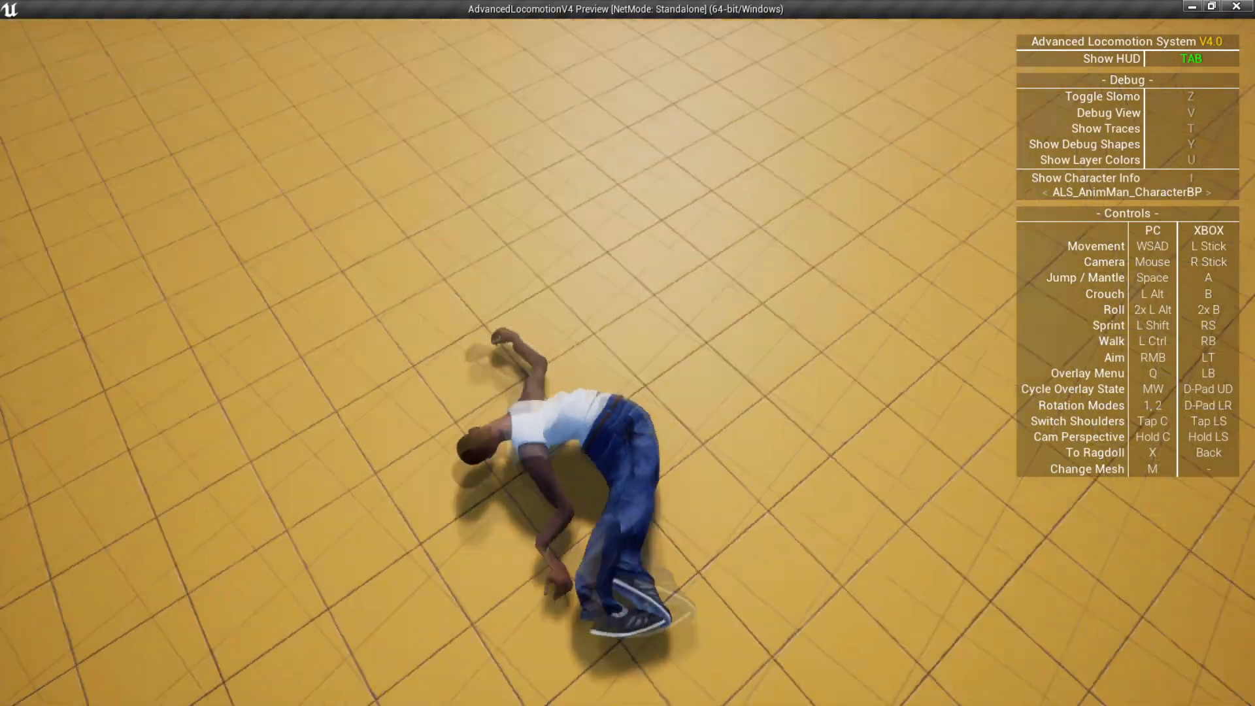
key(Escape)
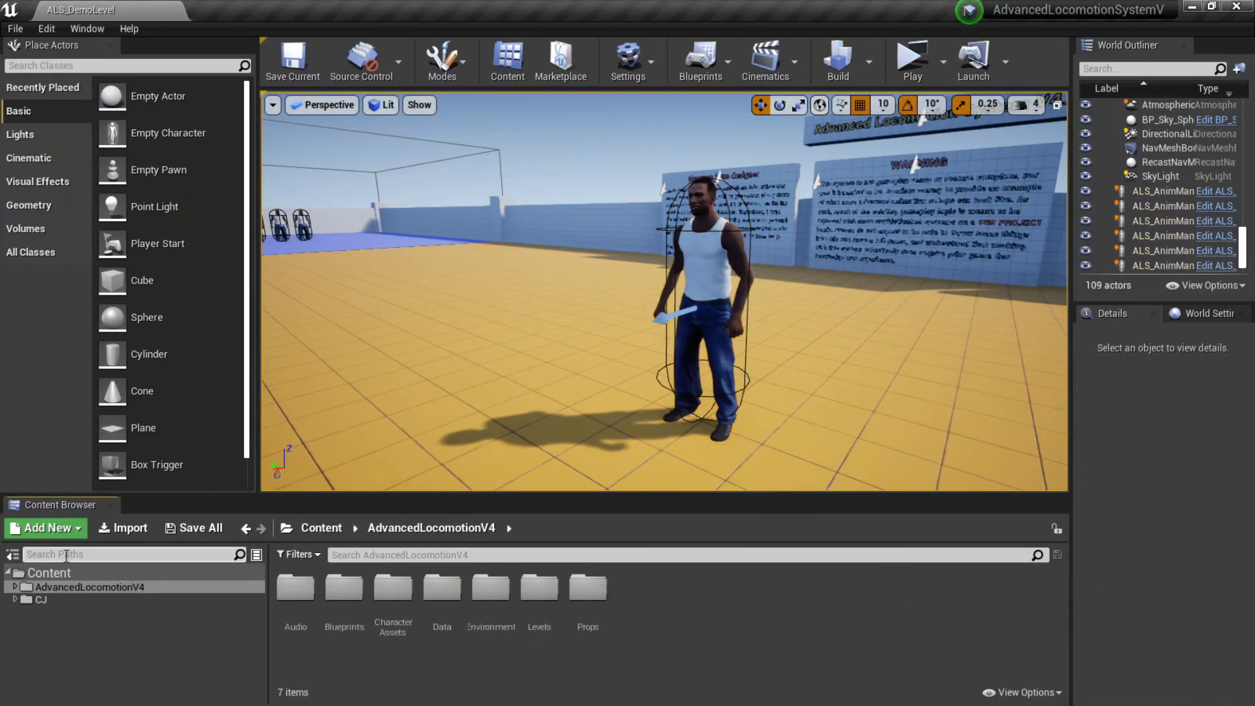
Open the SK_CJ skeletal mesh from the CJ folder, inspect the bodies of its SK_CJ_PhysicsAsset and close that physics asset
click(41, 599)
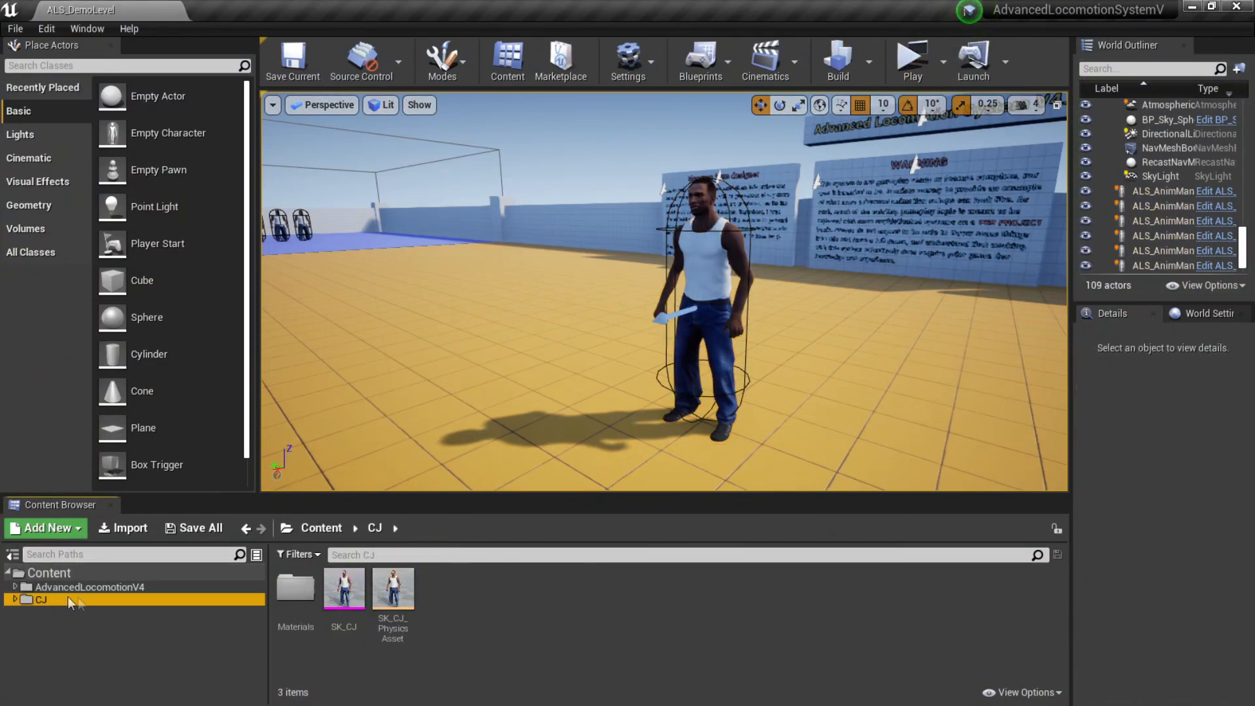
double_click(344, 587)
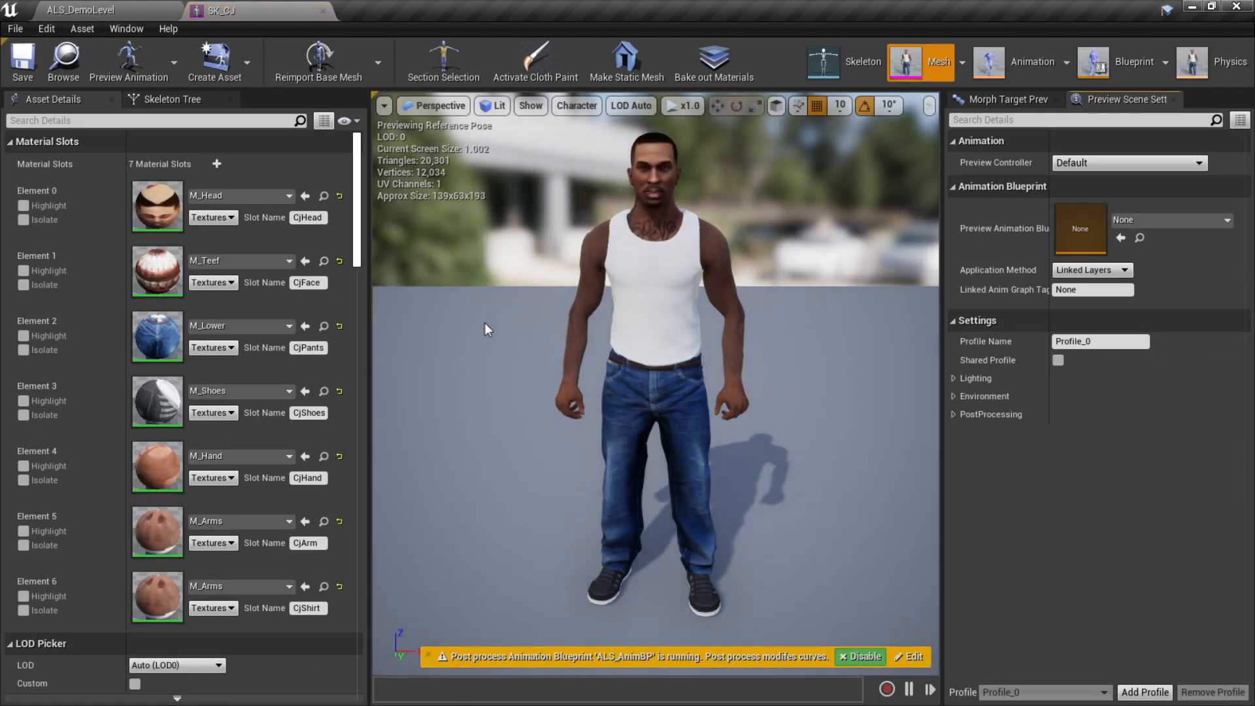
scroll(344, 287, down, 10)
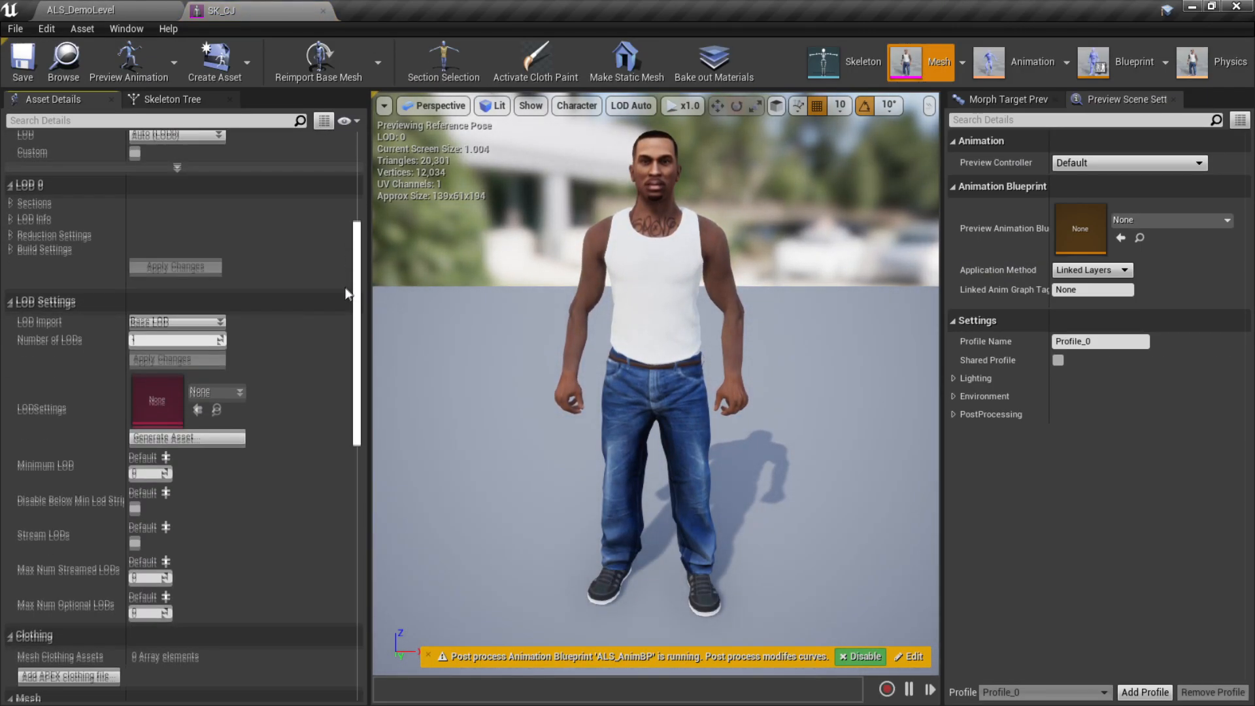
scroll(344, 288, down, 15)
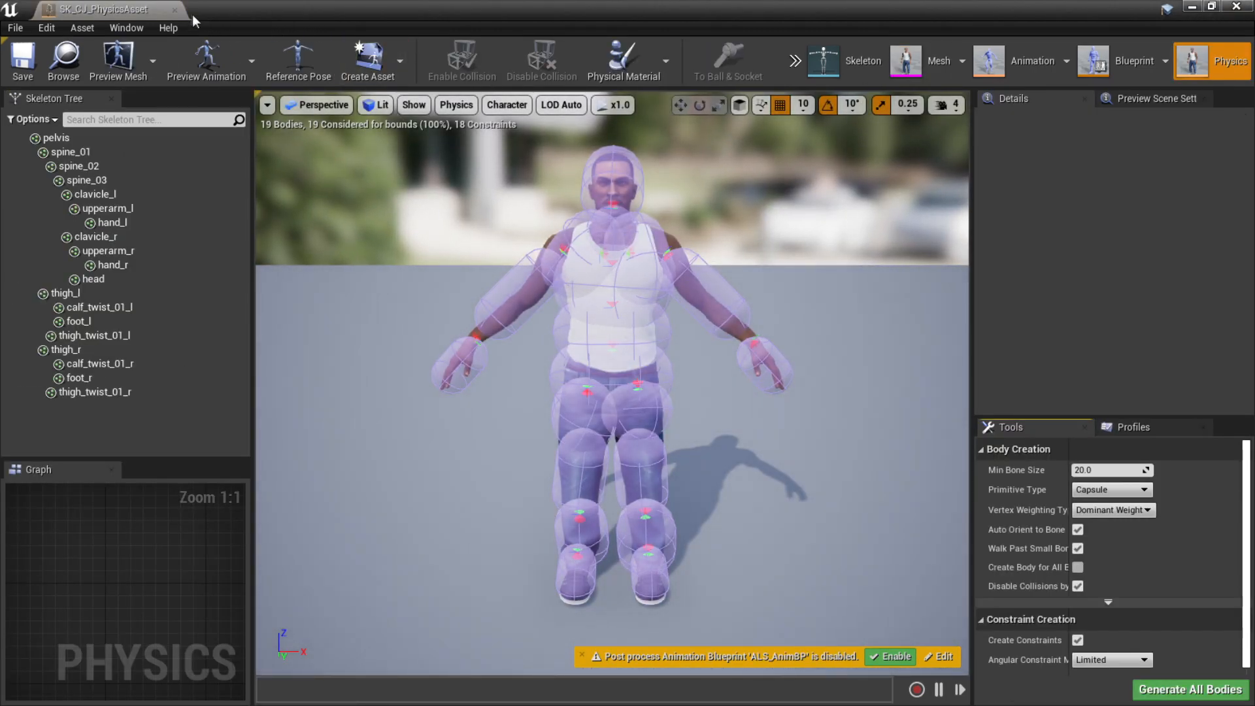
click(174, 10)
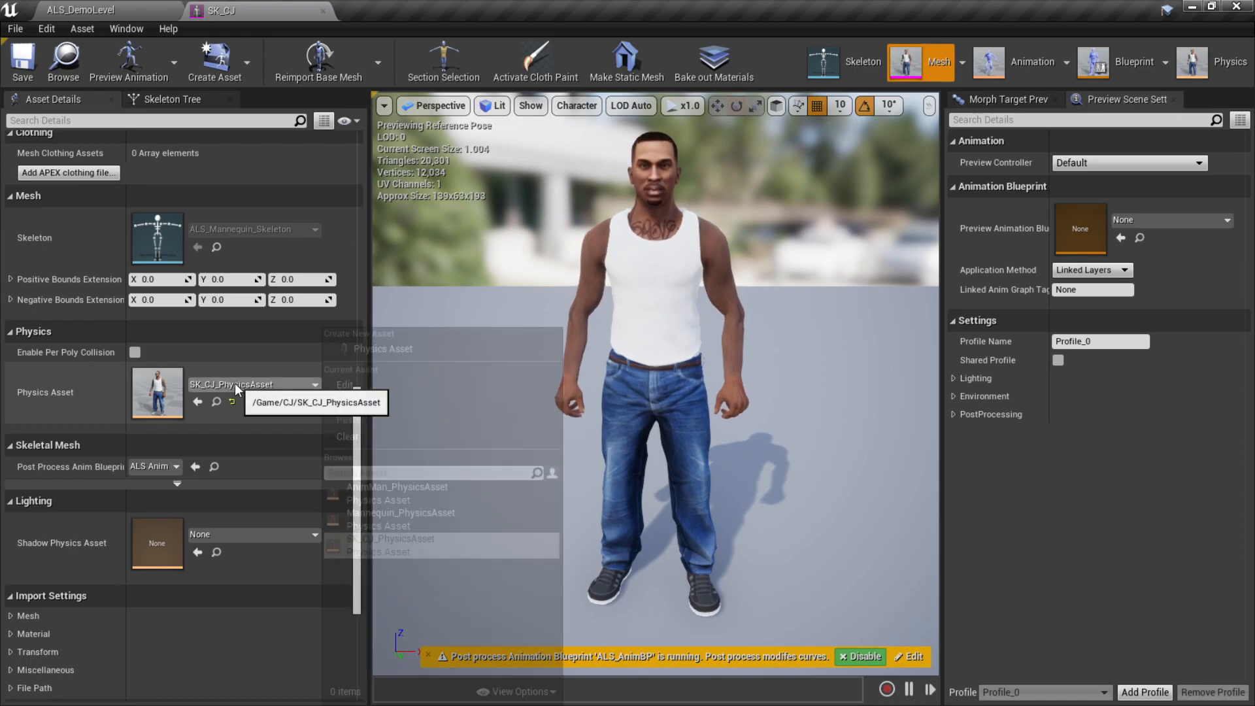
Assign AnimMan_PhysicsAsset as SK_CJ's physics asset, save and close the mesh, and save the current level
click(234, 383)
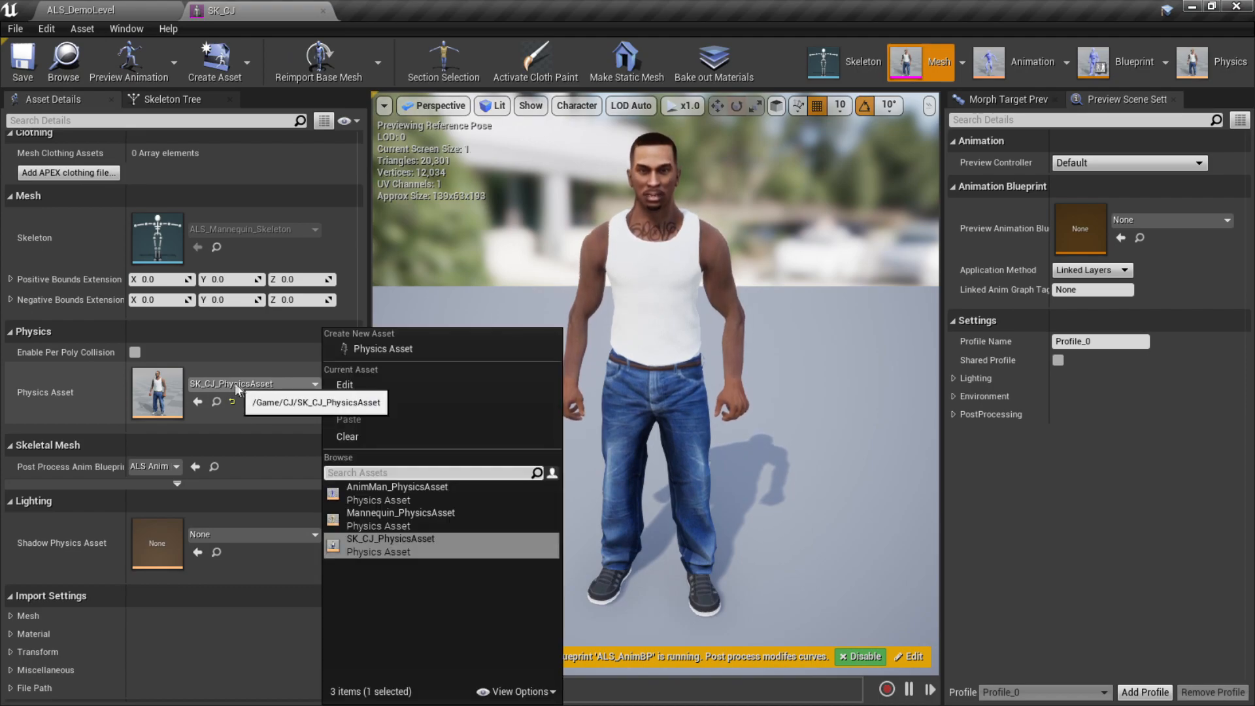
click(390, 491)
click(23, 60)
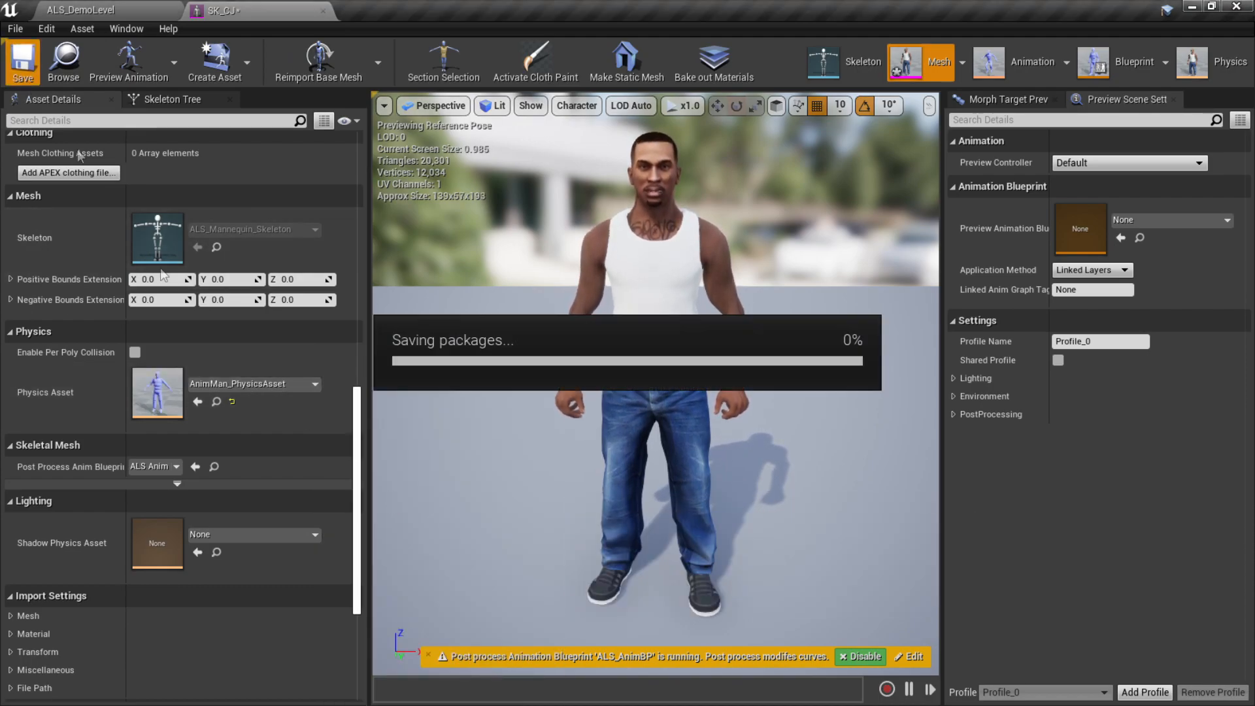
click(323, 11)
click(292, 62)
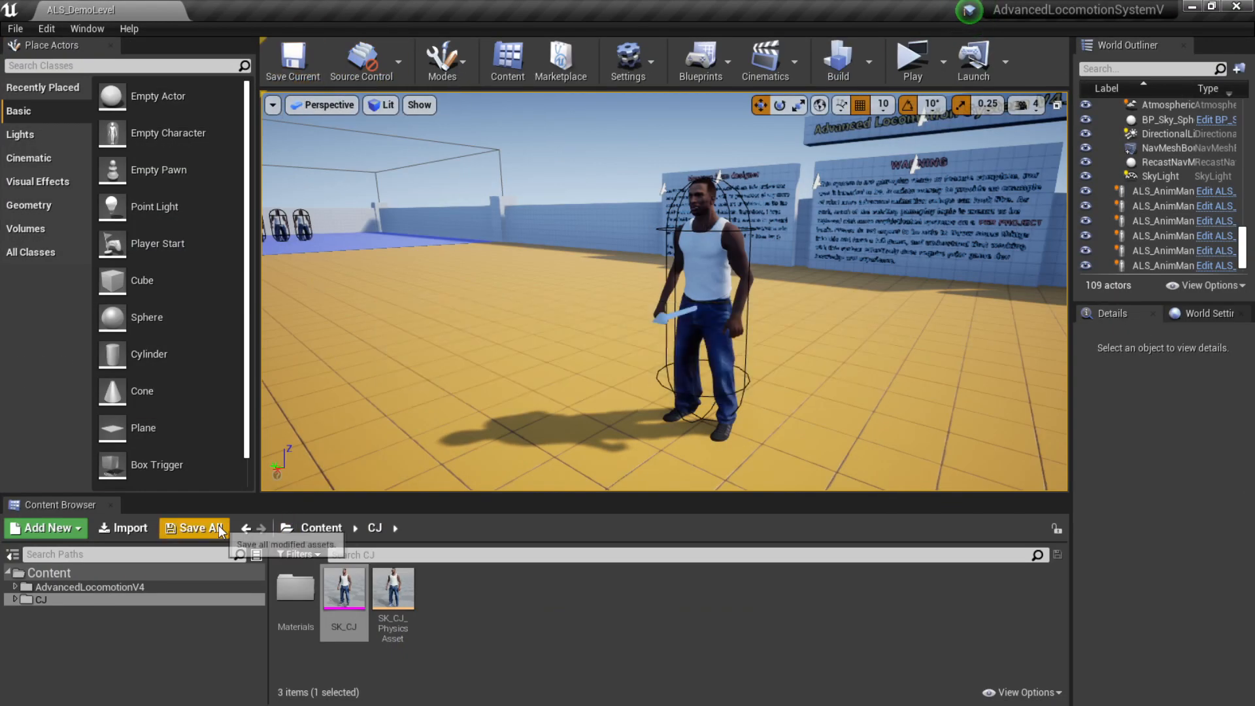
Launch the game preview in a maximized window and test CJ's running, sprinting, ragdoll and getting back up
click(907, 79)
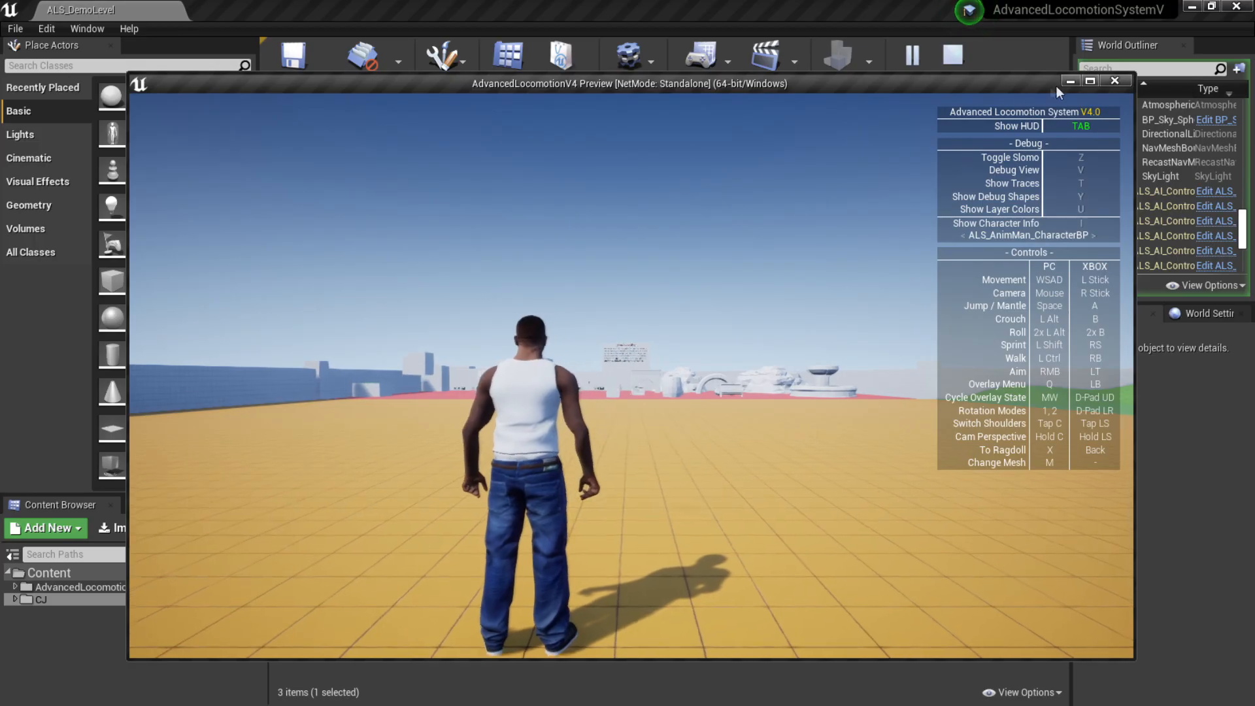
click(1090, 80)
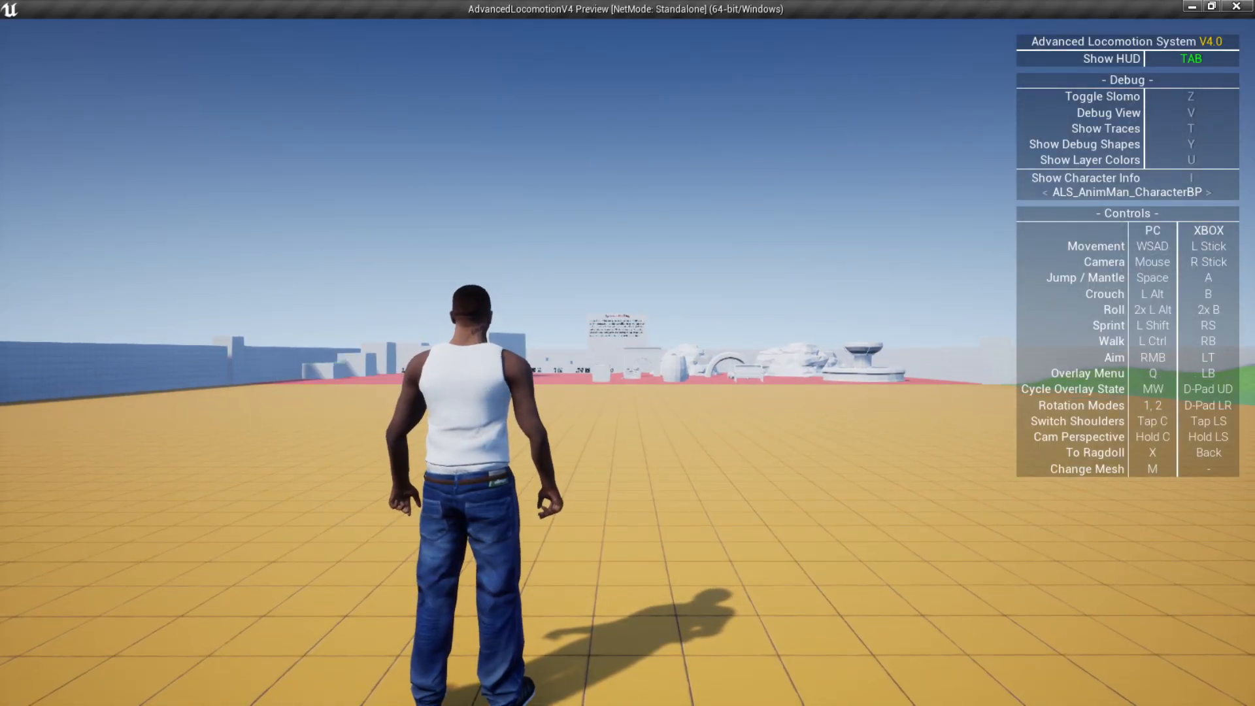
key(w)
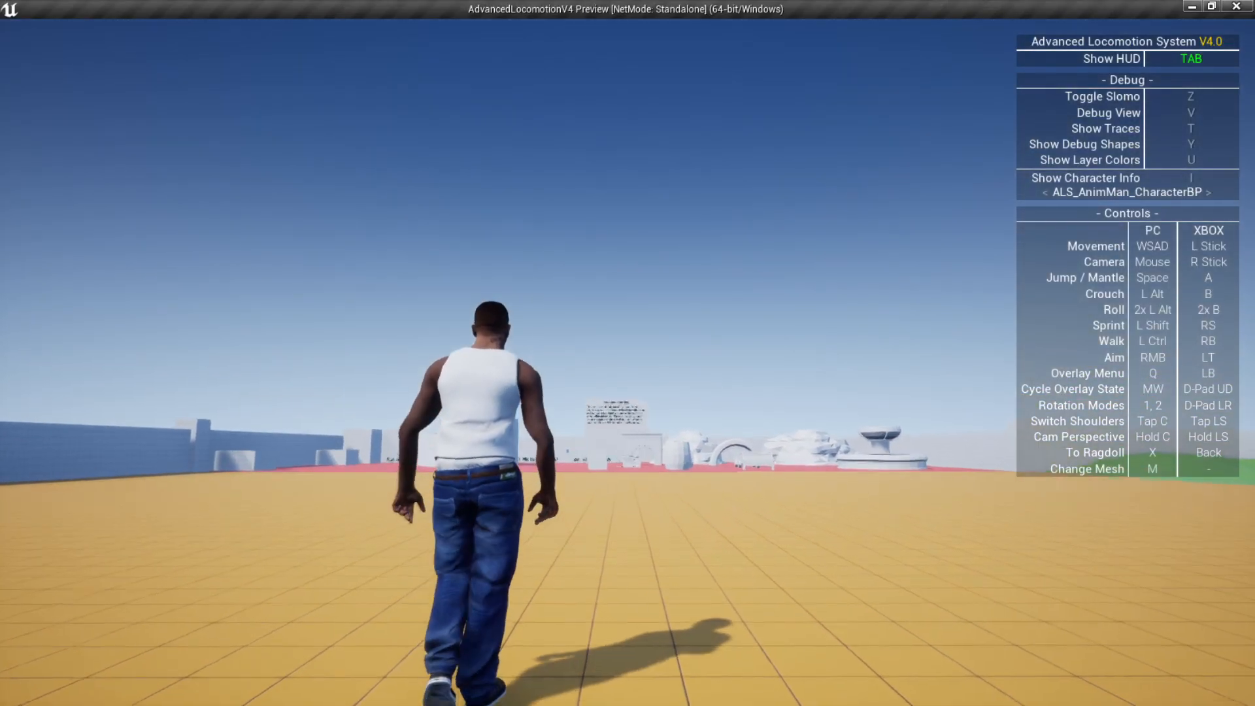
key(shift)
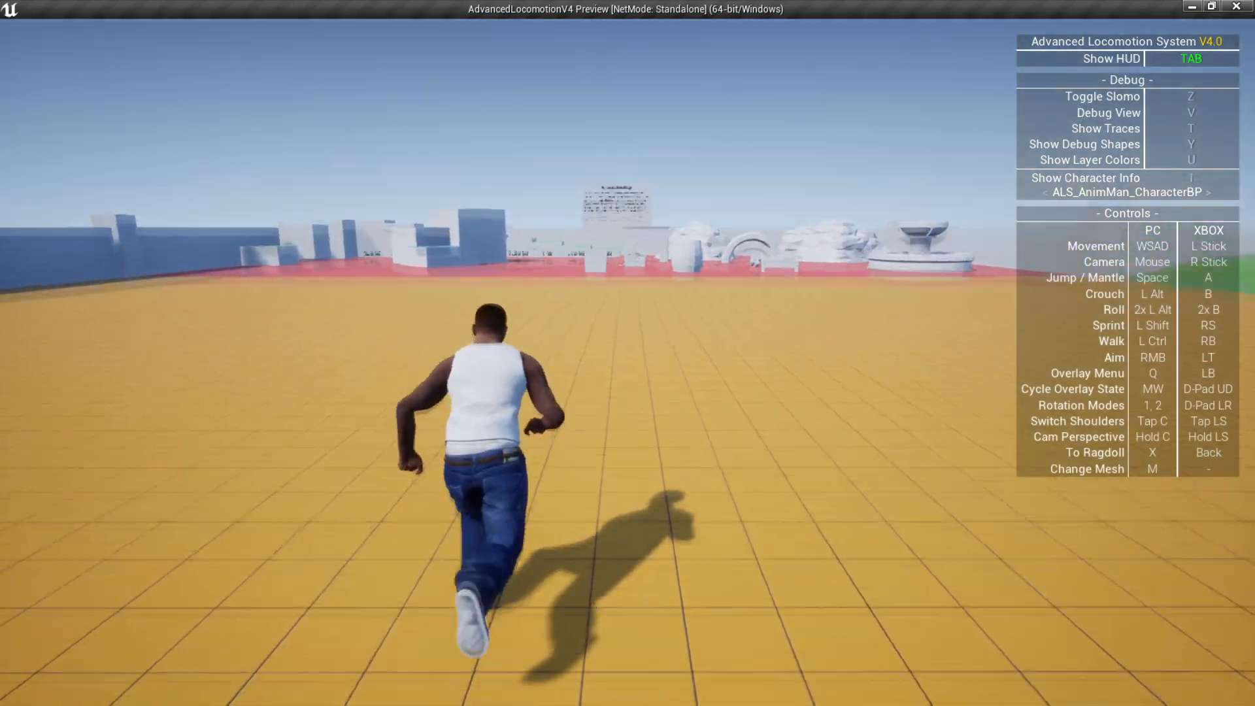
key(shift)
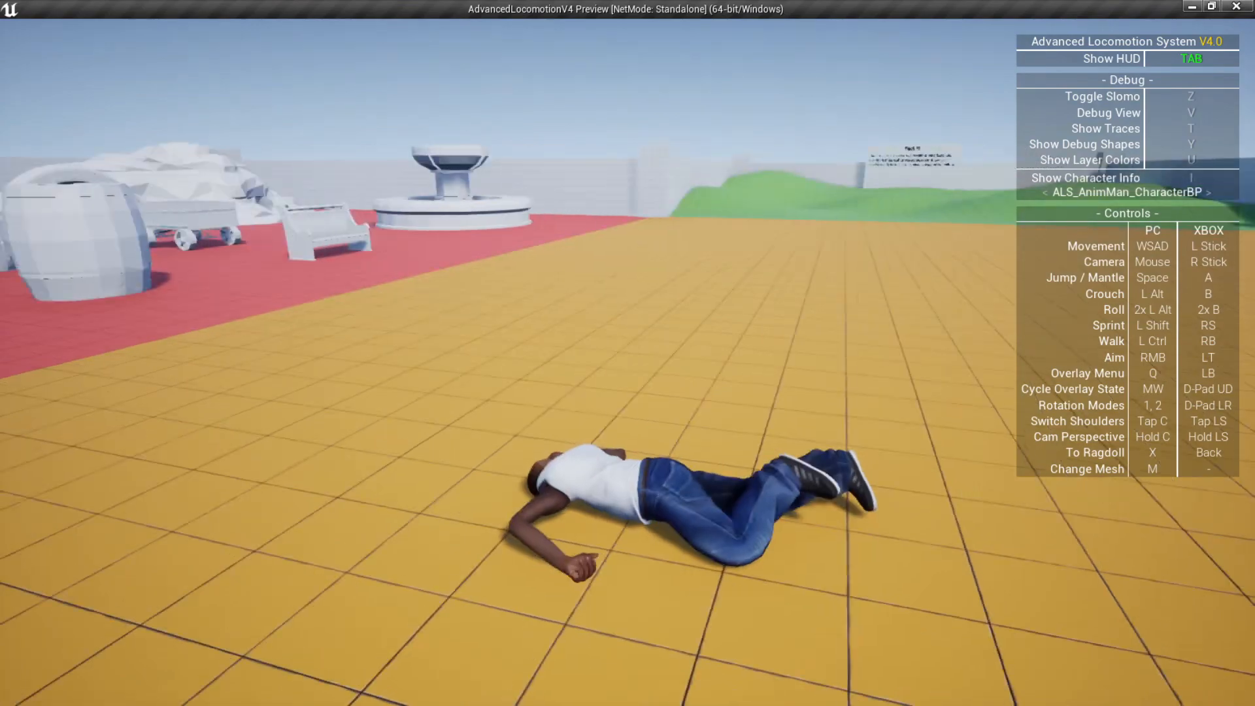
key(x)
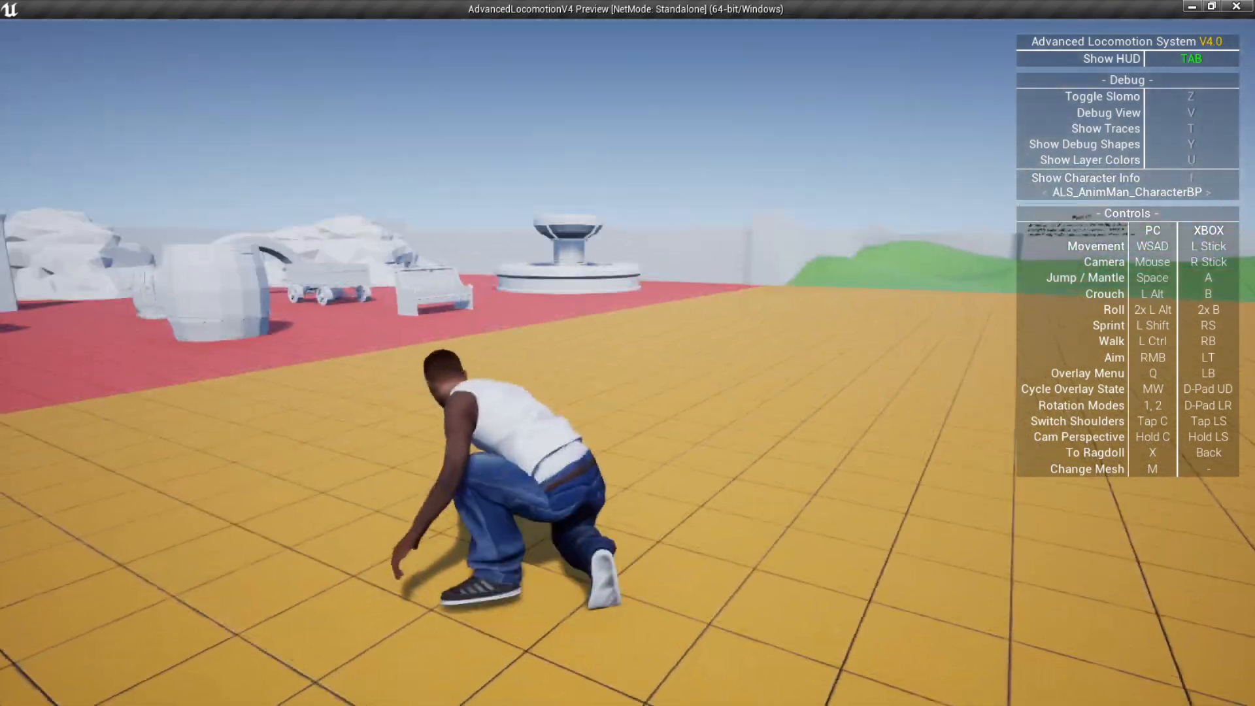
key(w)
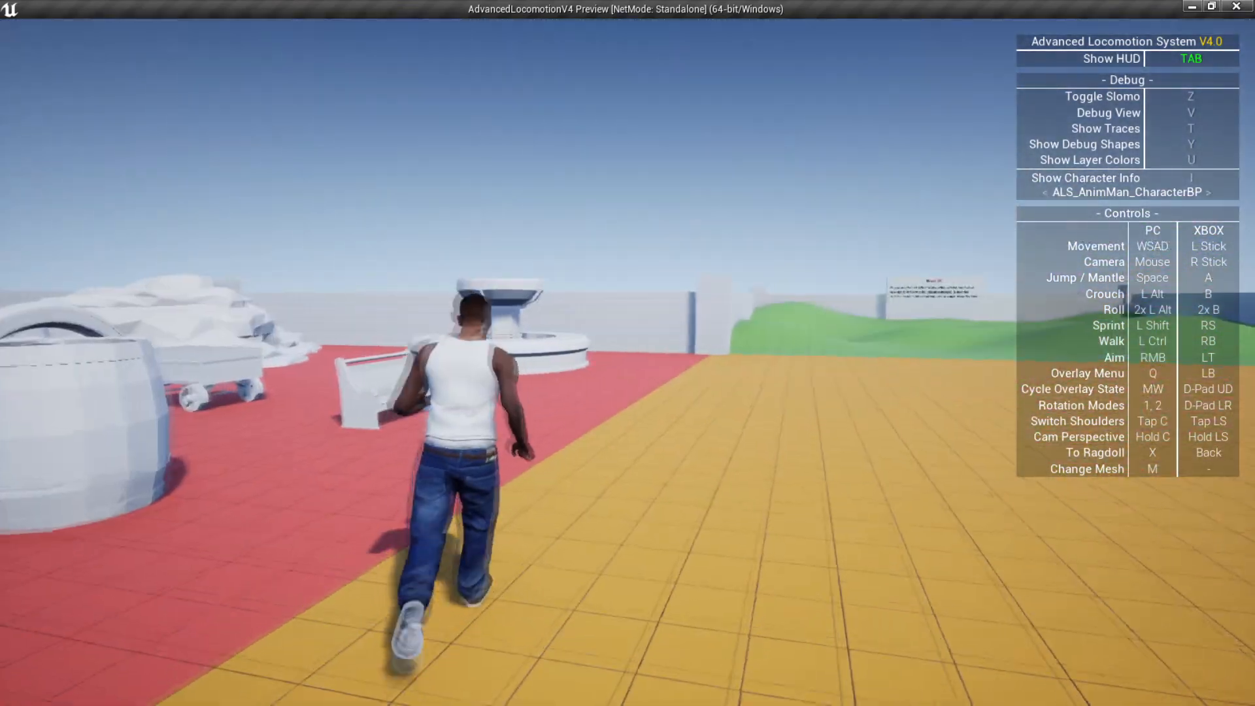